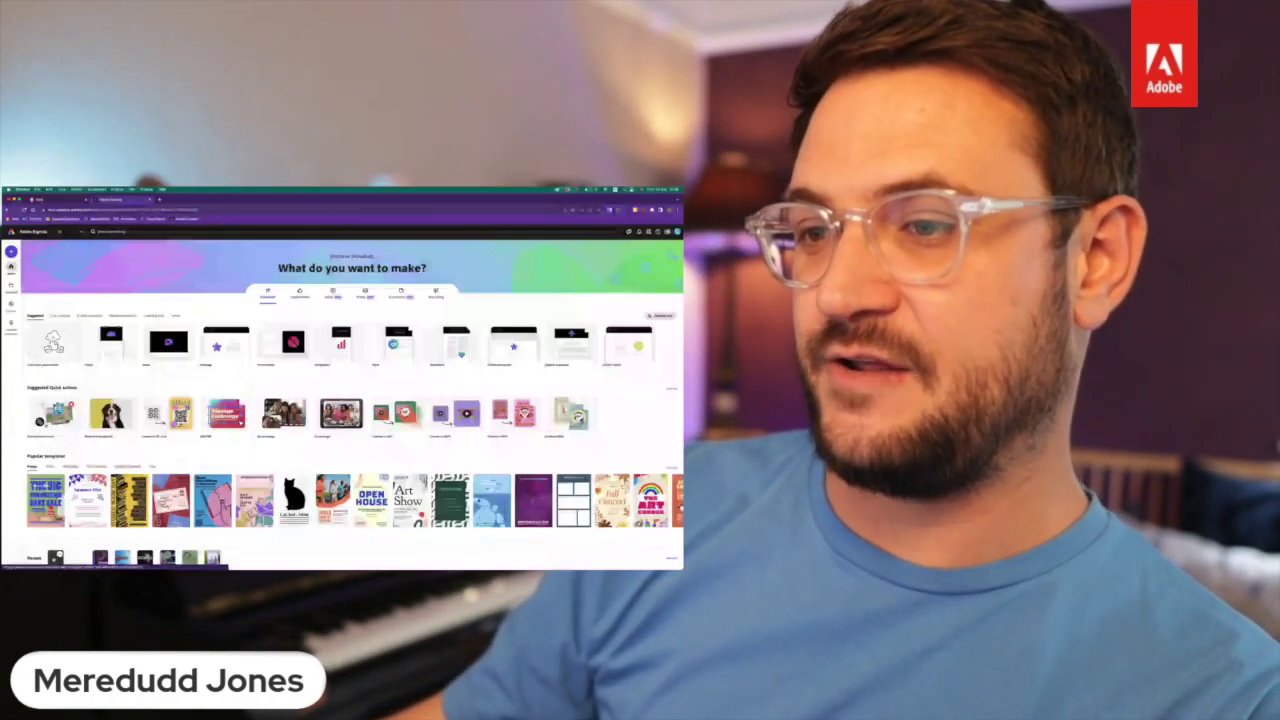
Step: Open the recent Gwalia Green Games Logo project, show all its pages, and open the black-and-grey logo page
left_click(100, 557)
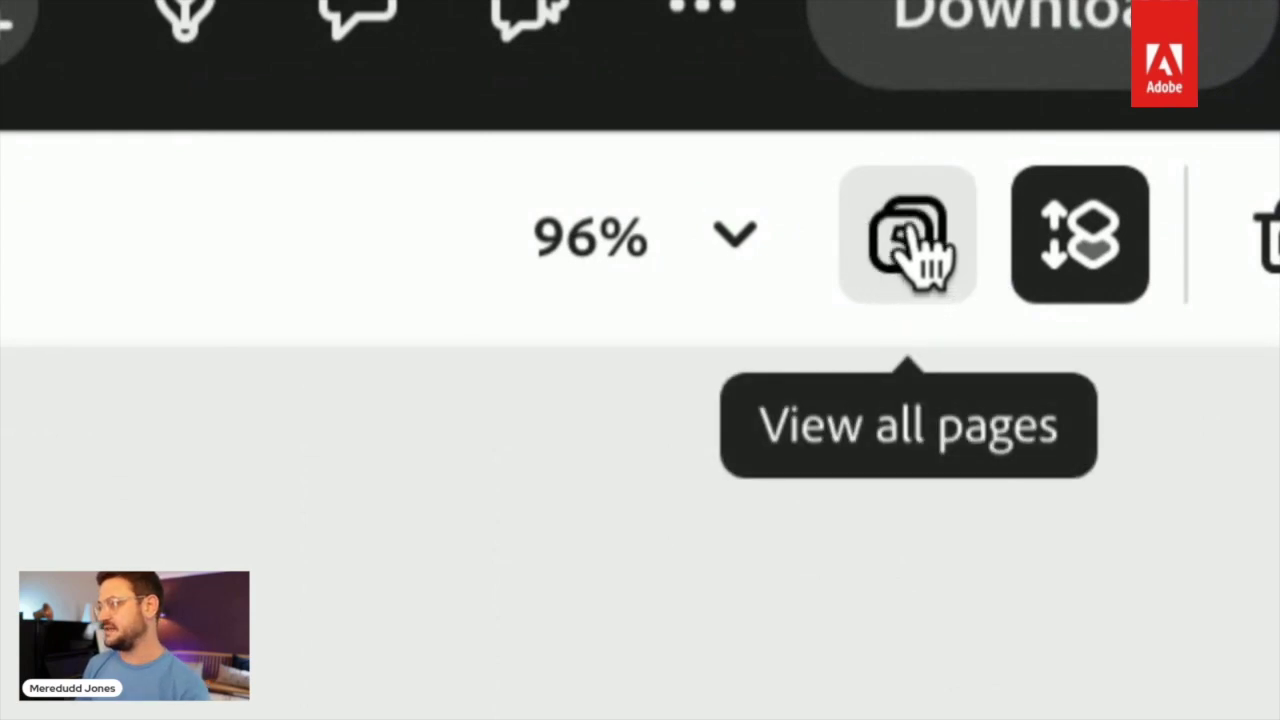
left_click(913, 274)
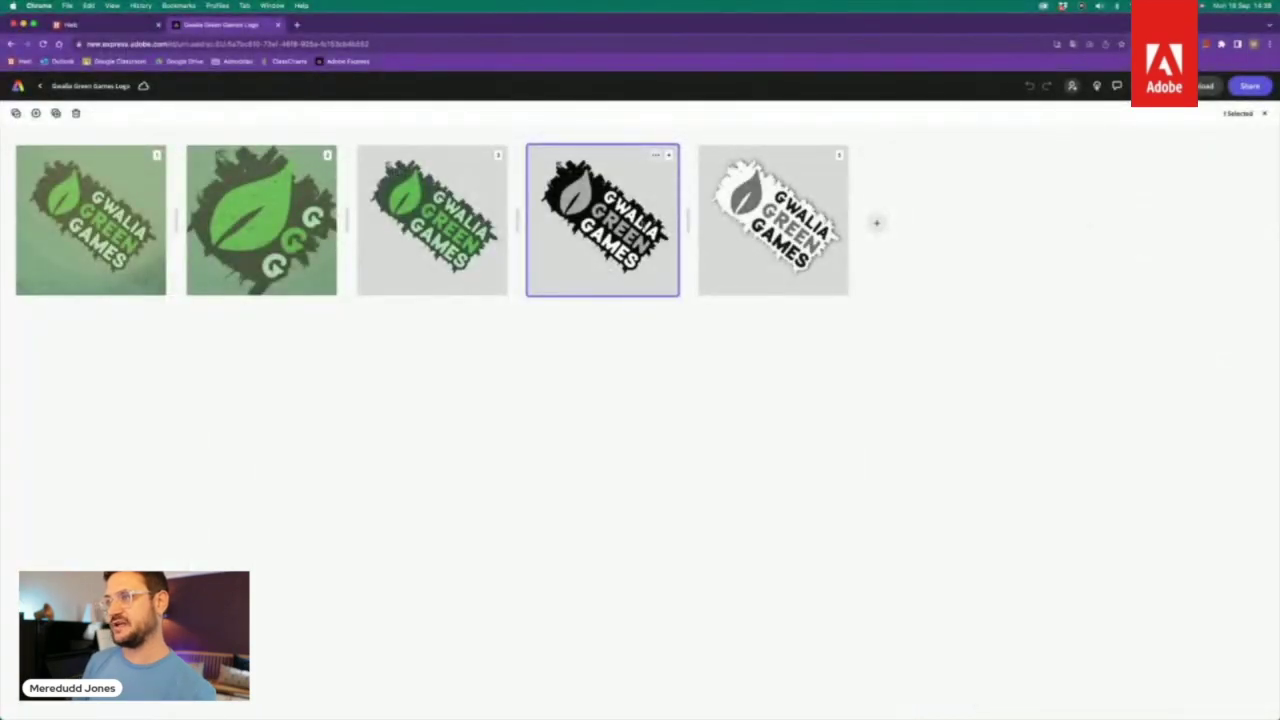
double_click(618, 207)
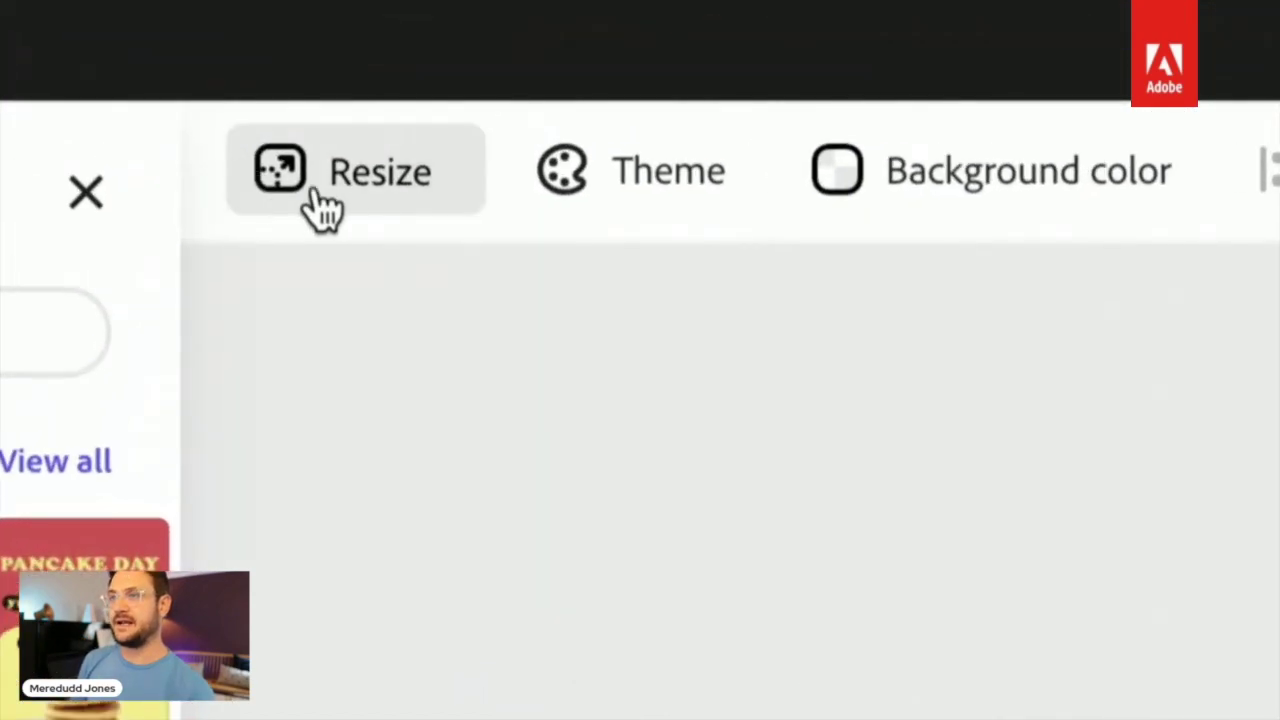
Step: Duplicate the black-and-grey logo page and resize the copy to the Instagram story ad format, 1,080 x 1,920 px
left_click(375, 206)
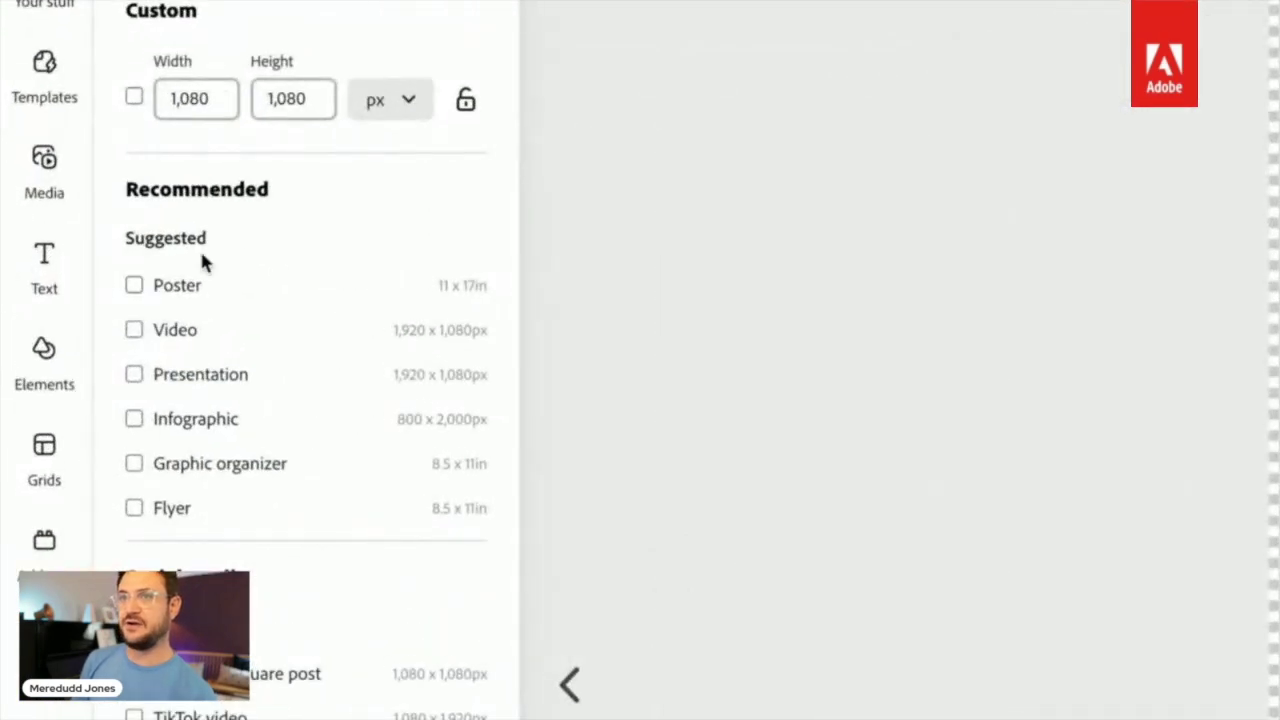
scroll(300, 300, "down", 1)
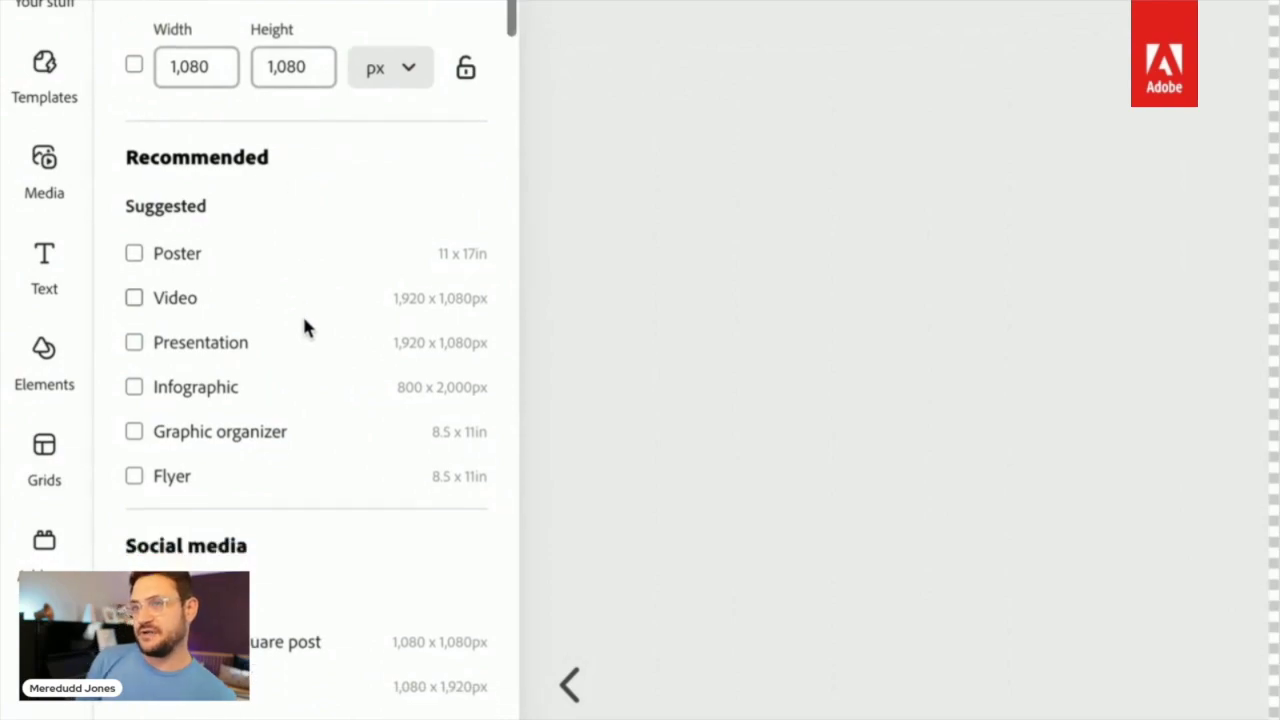
scroll(305, 328, "down", 5)
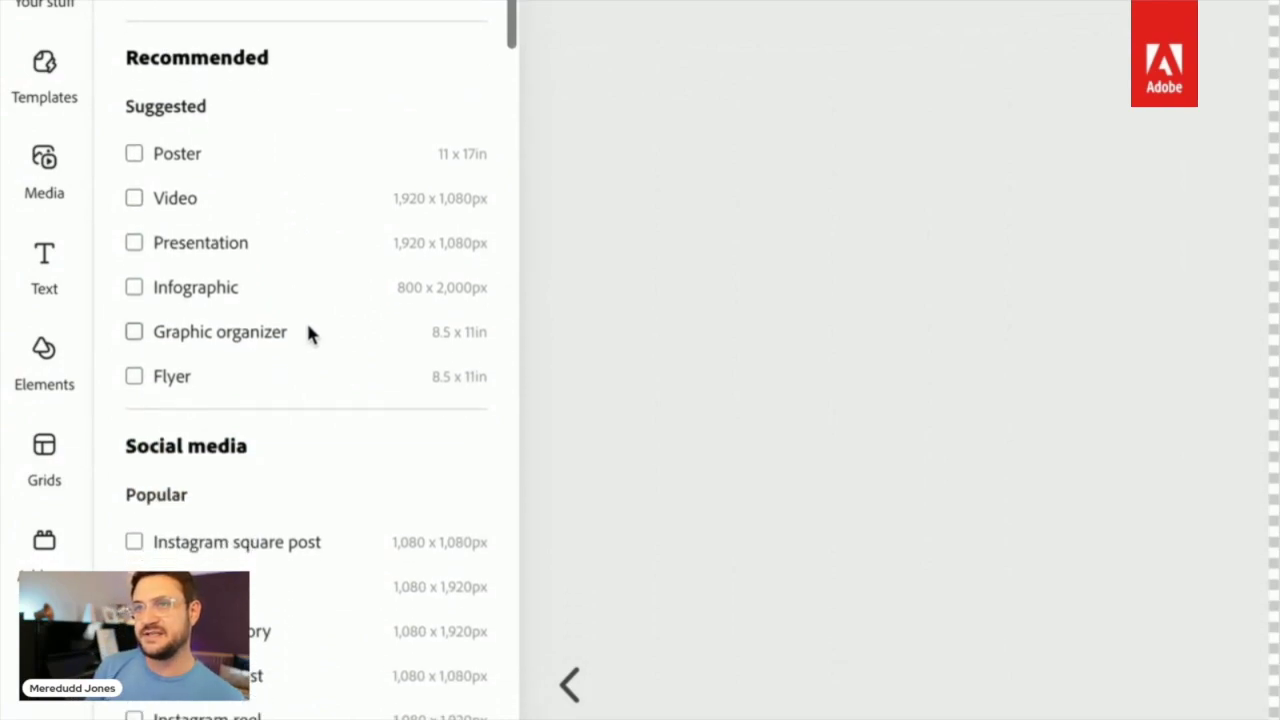
scroll(308, 328, "down", 4)
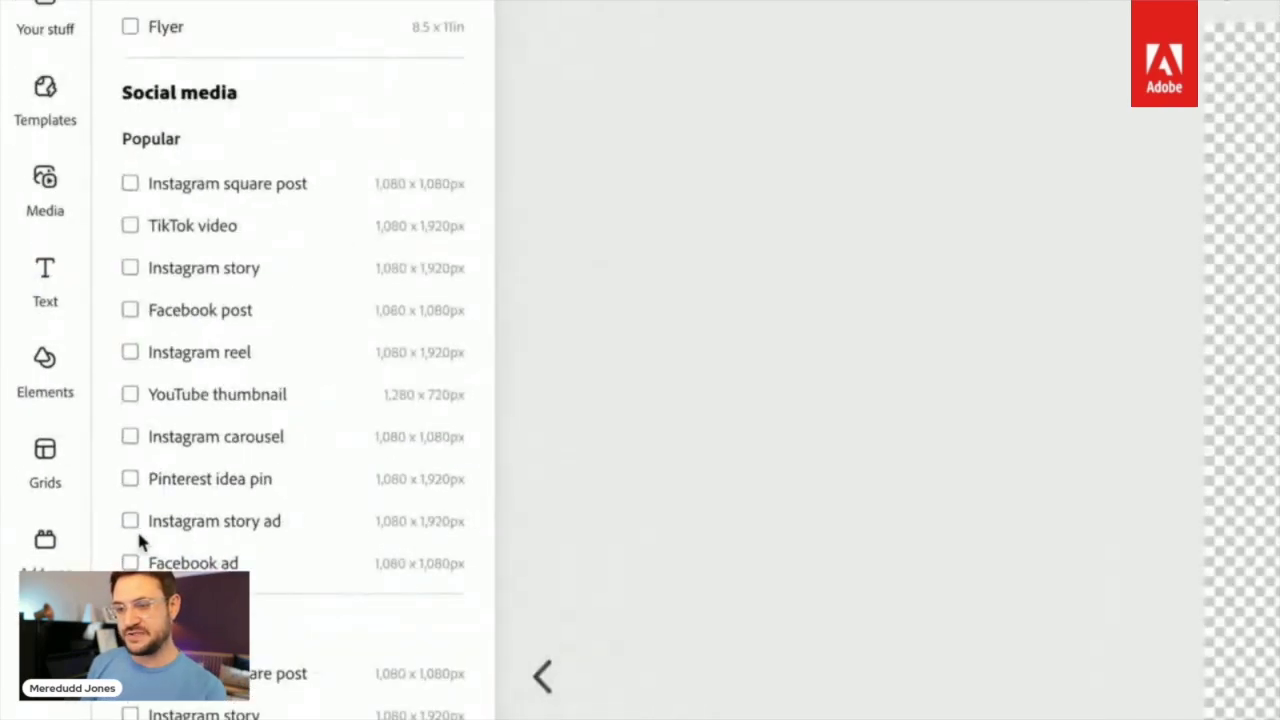
scroll(138, 540, "down", 5)
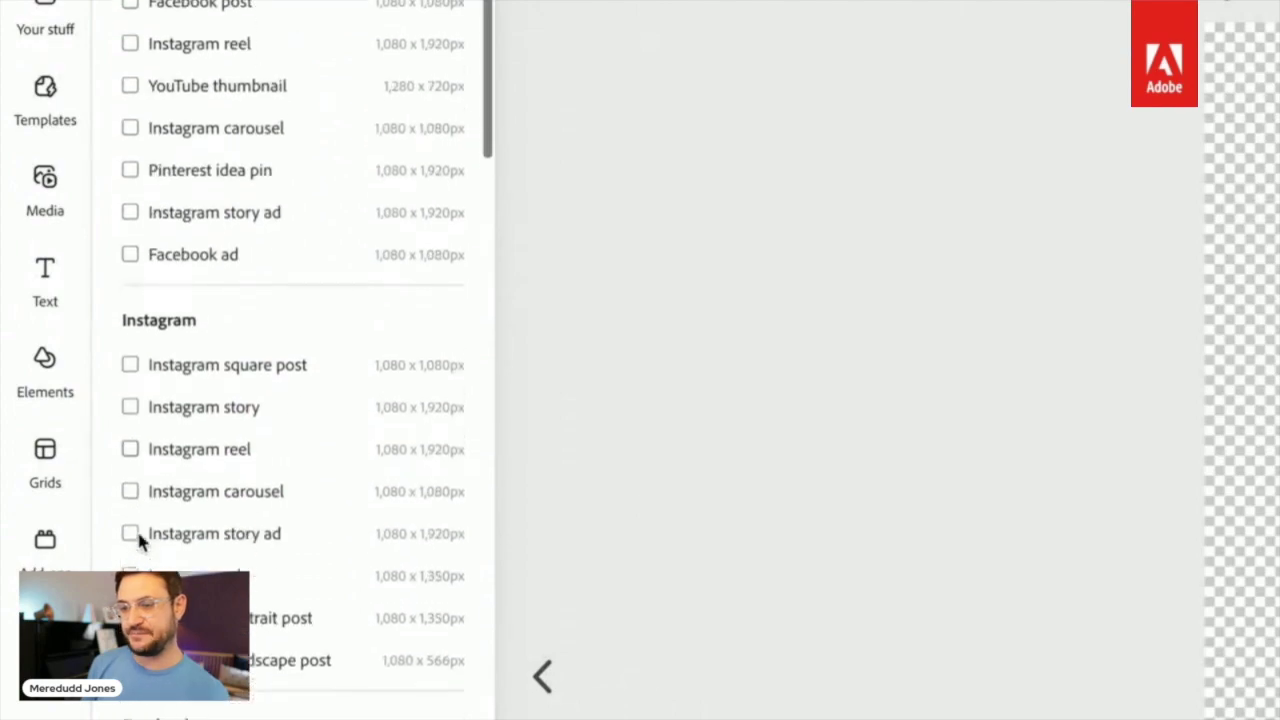
scroll(223, 423, "down", 5)
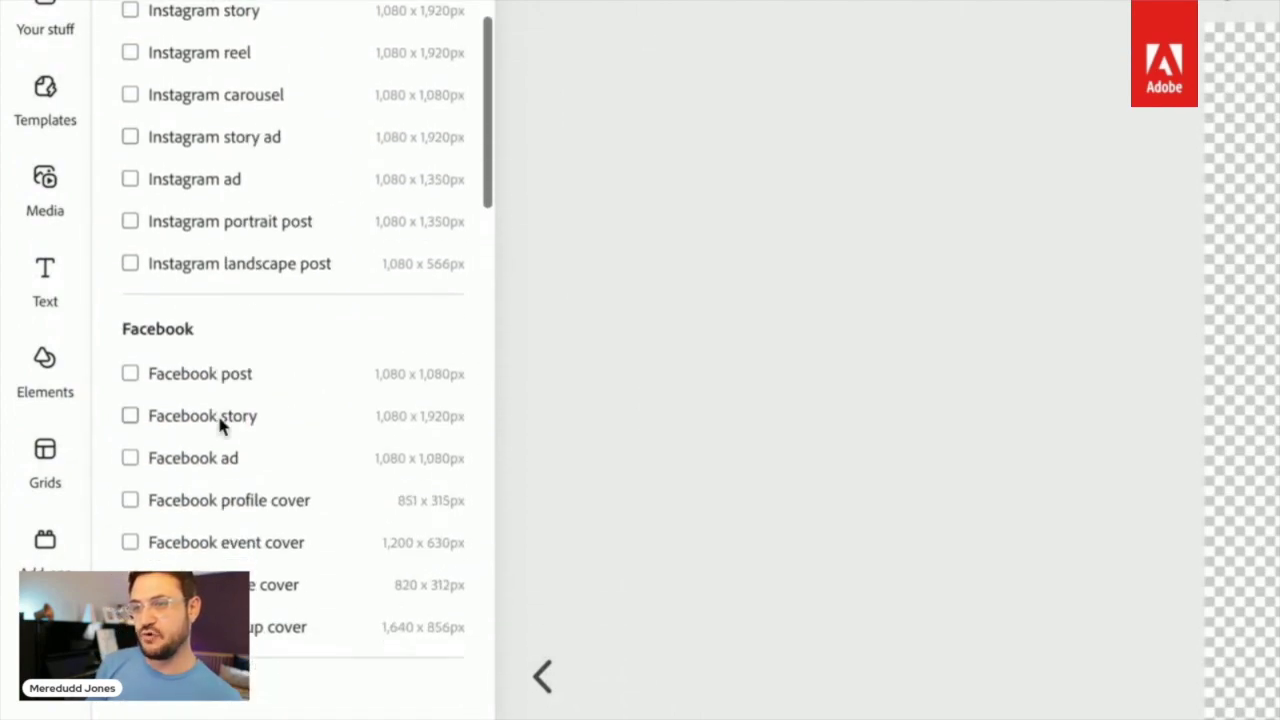
scroll(220, 426, "down", 5)
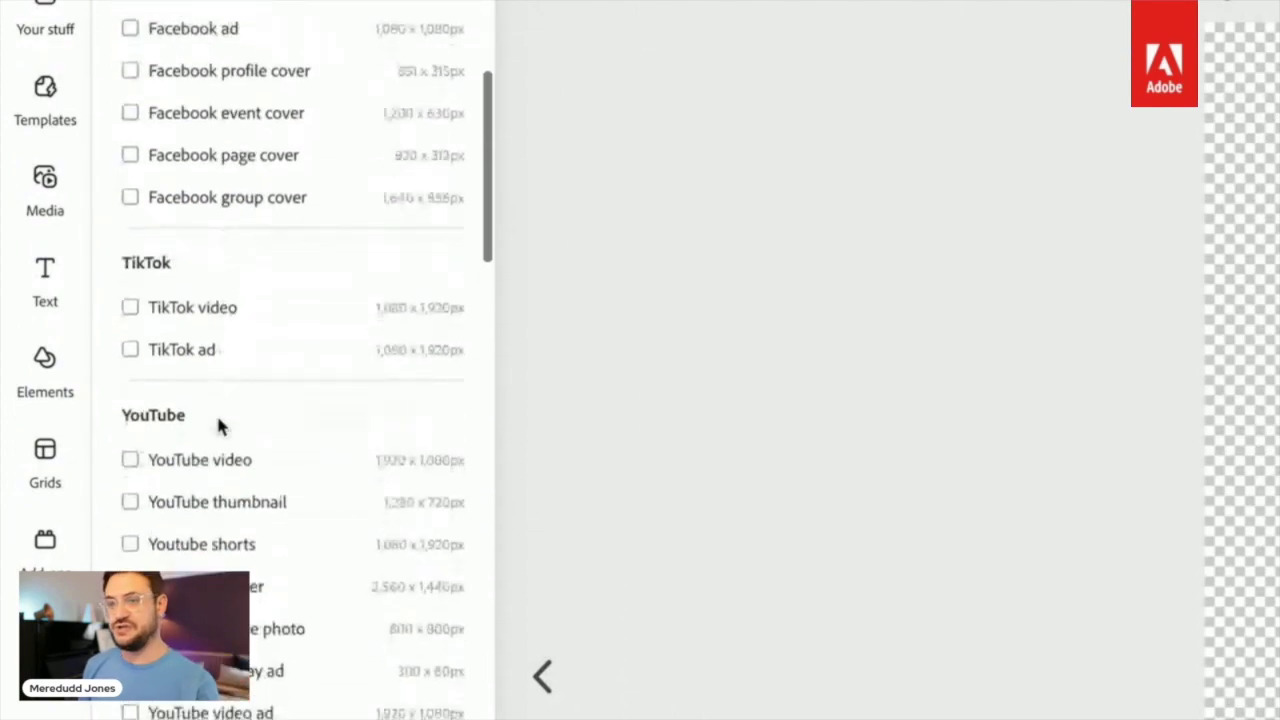
scroll(219, 426, "down", 2)
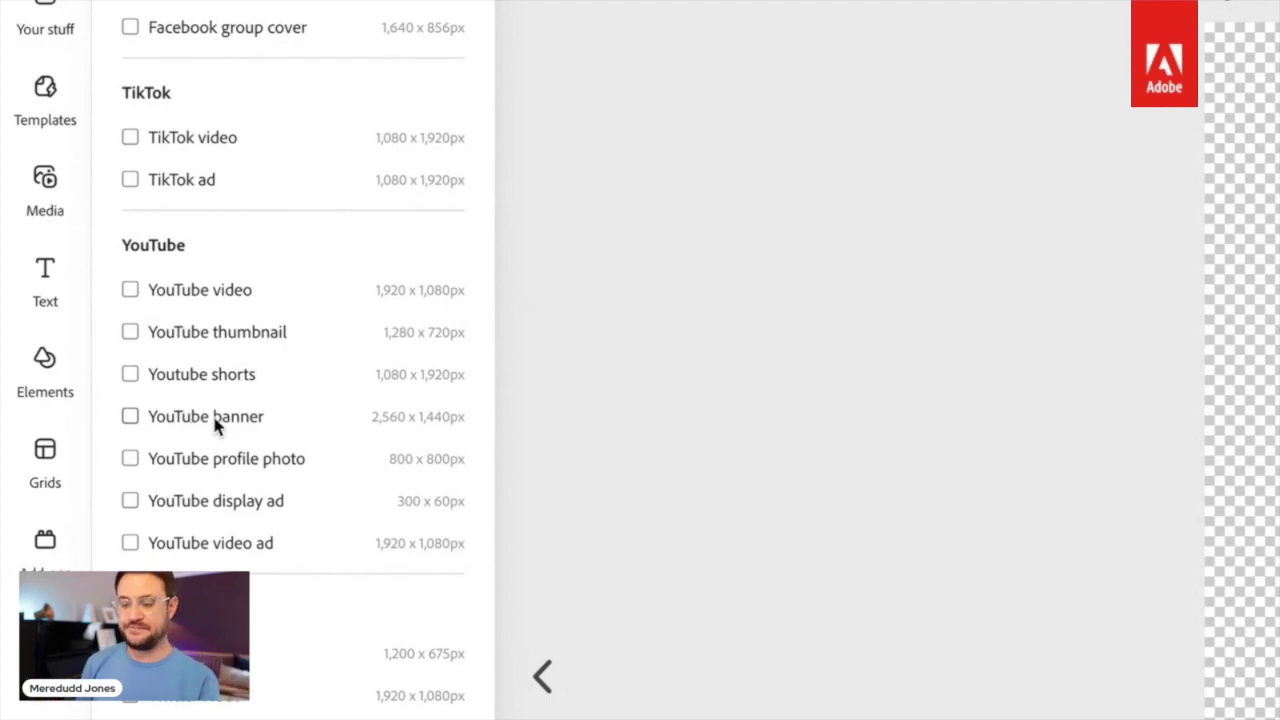
scroll(214, 425, "up", 3)
scroll(212, 420, "up", 5)
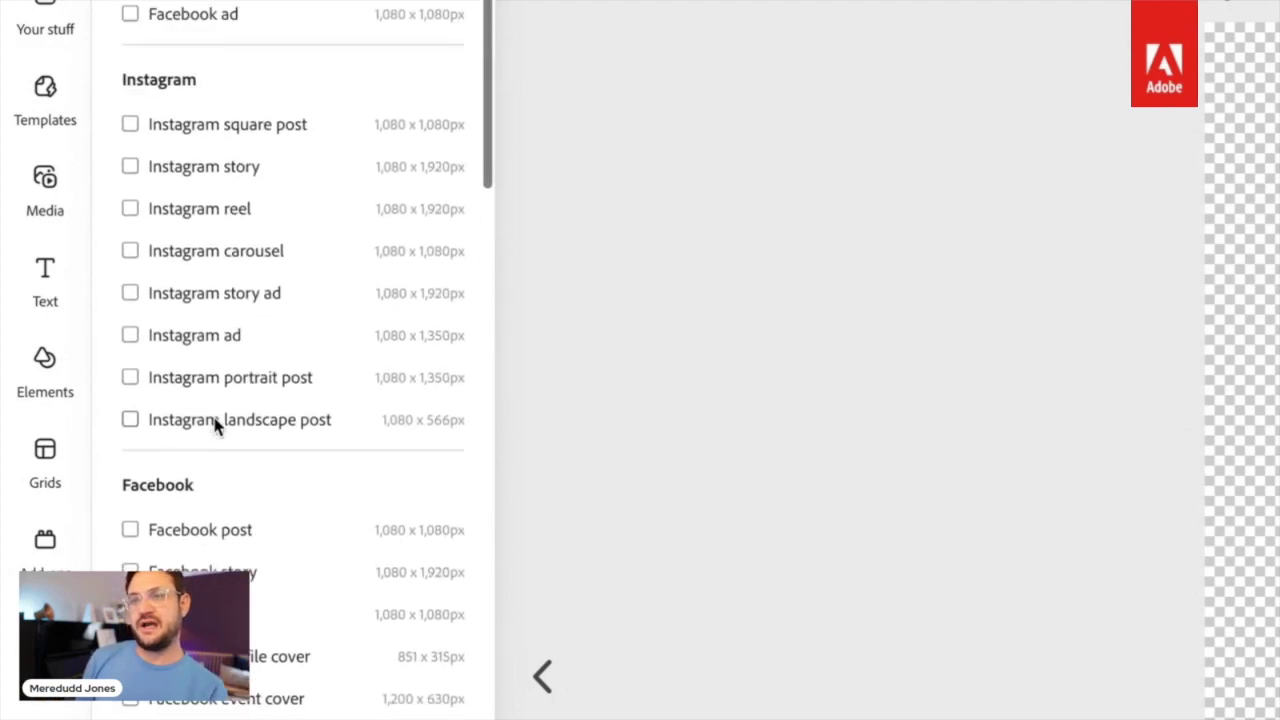
scroll(152, 440, "up", 4)
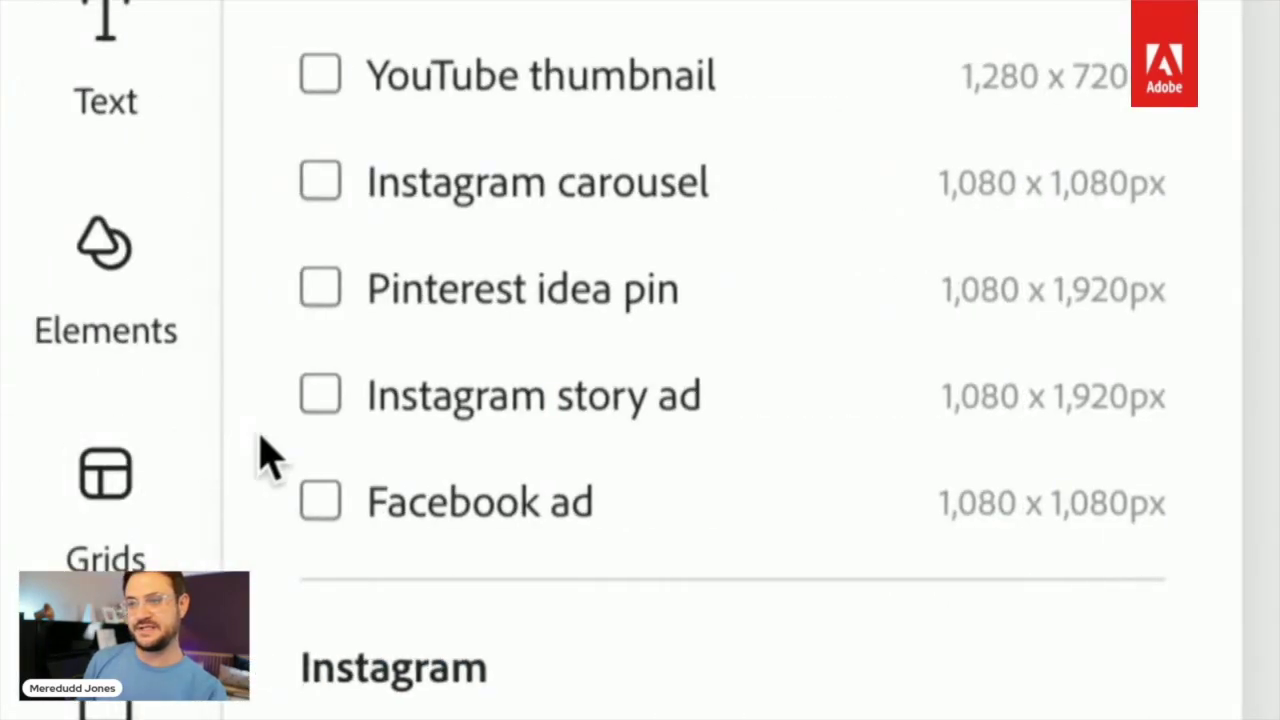
left_click(320, 412)
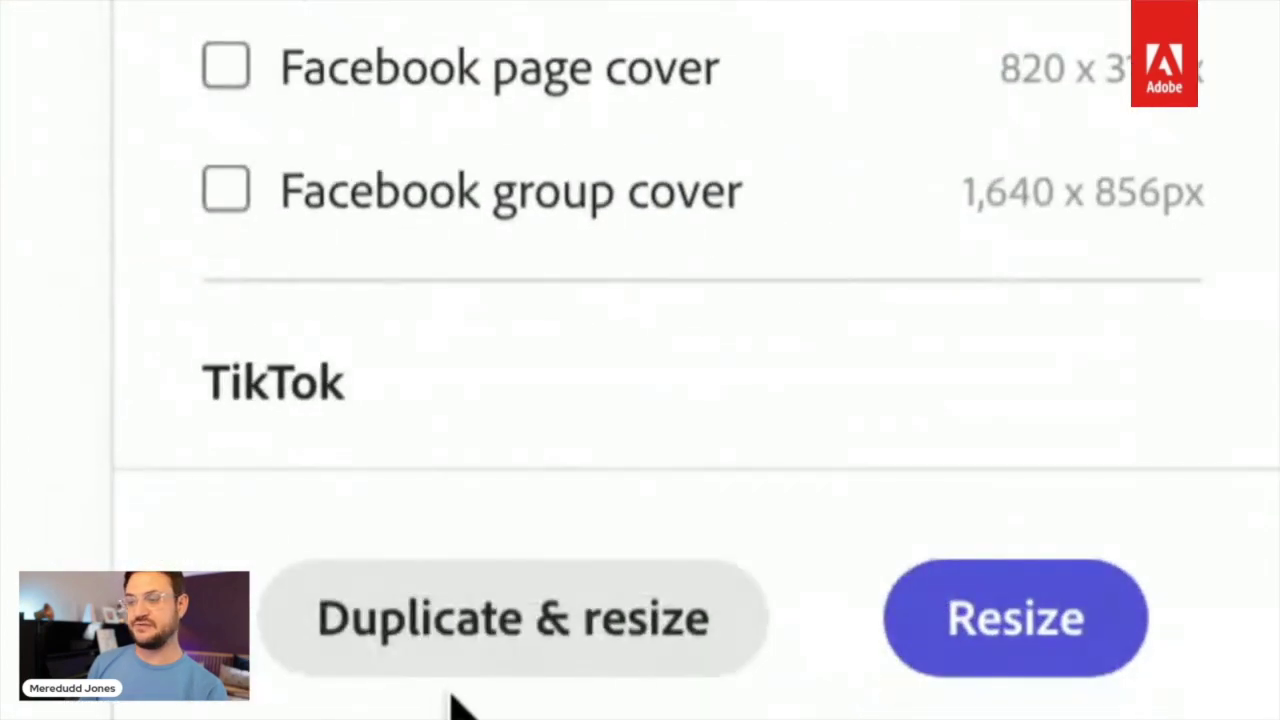
left_click(462, 660)
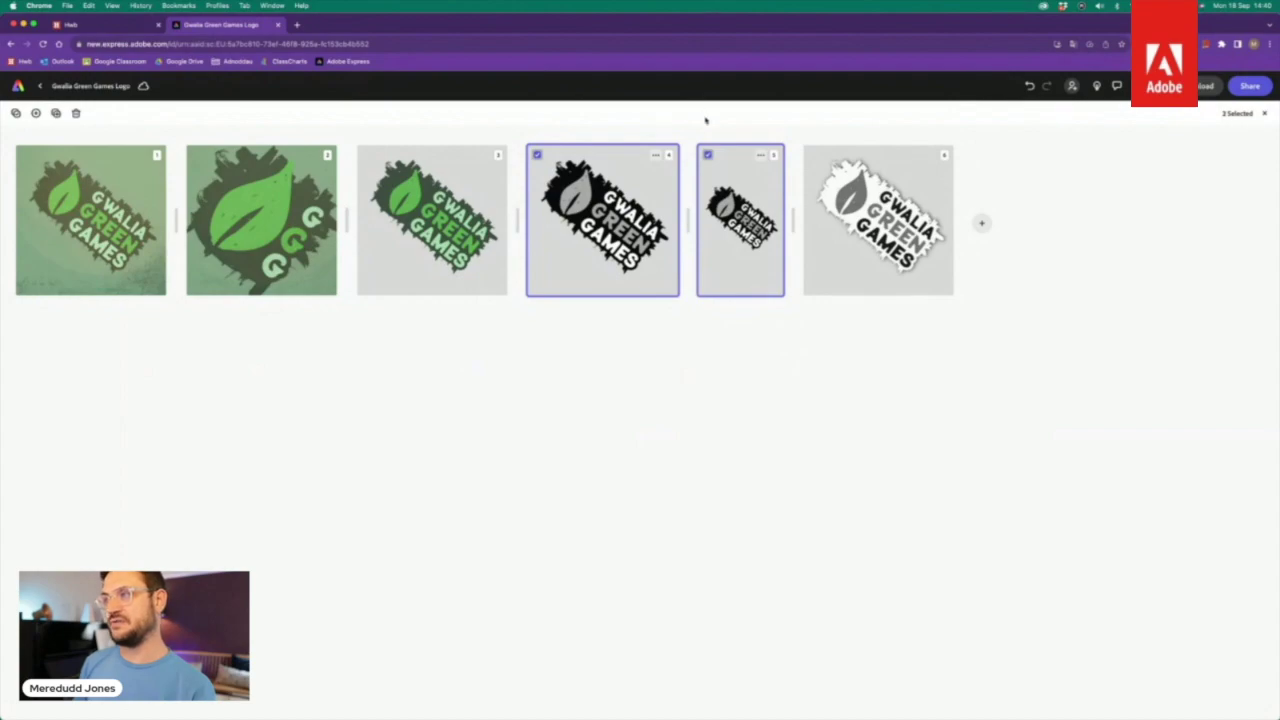
Step: Move only the duplicated portrait logo page to the end of the page order and open it for editing
left_click(613, 163)
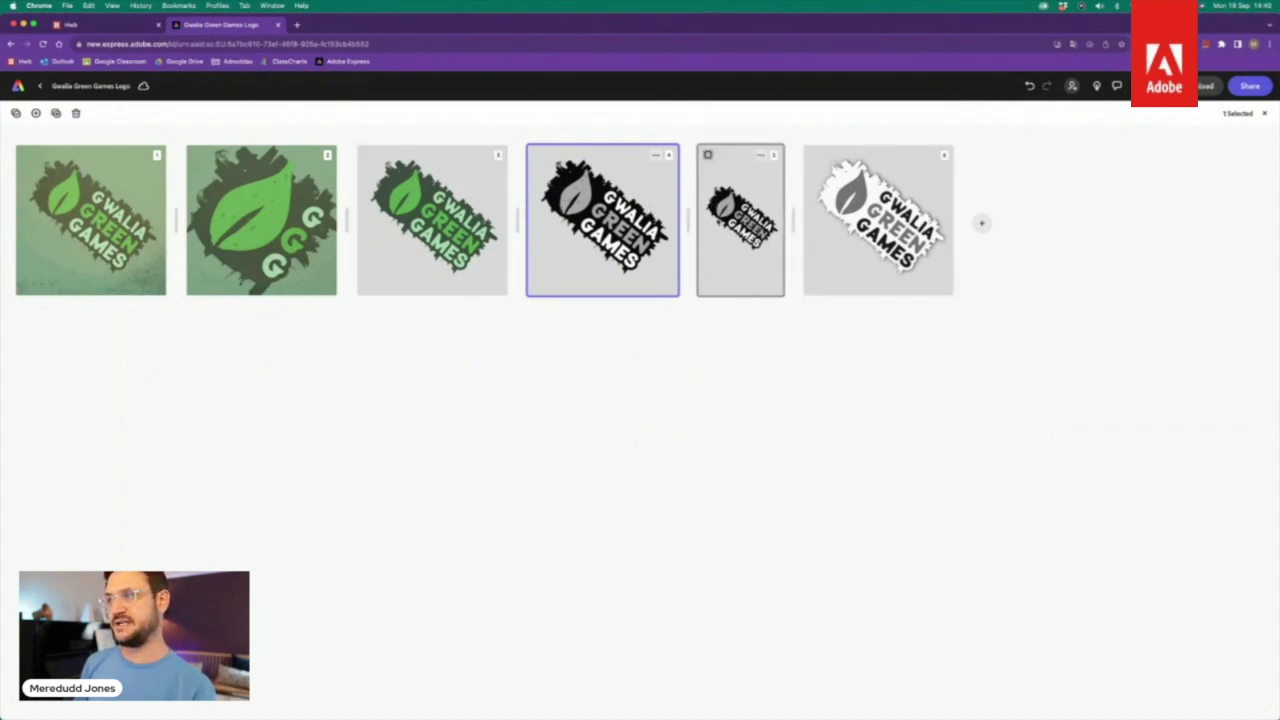
left_click_drag(740, 215, 1011, 226)
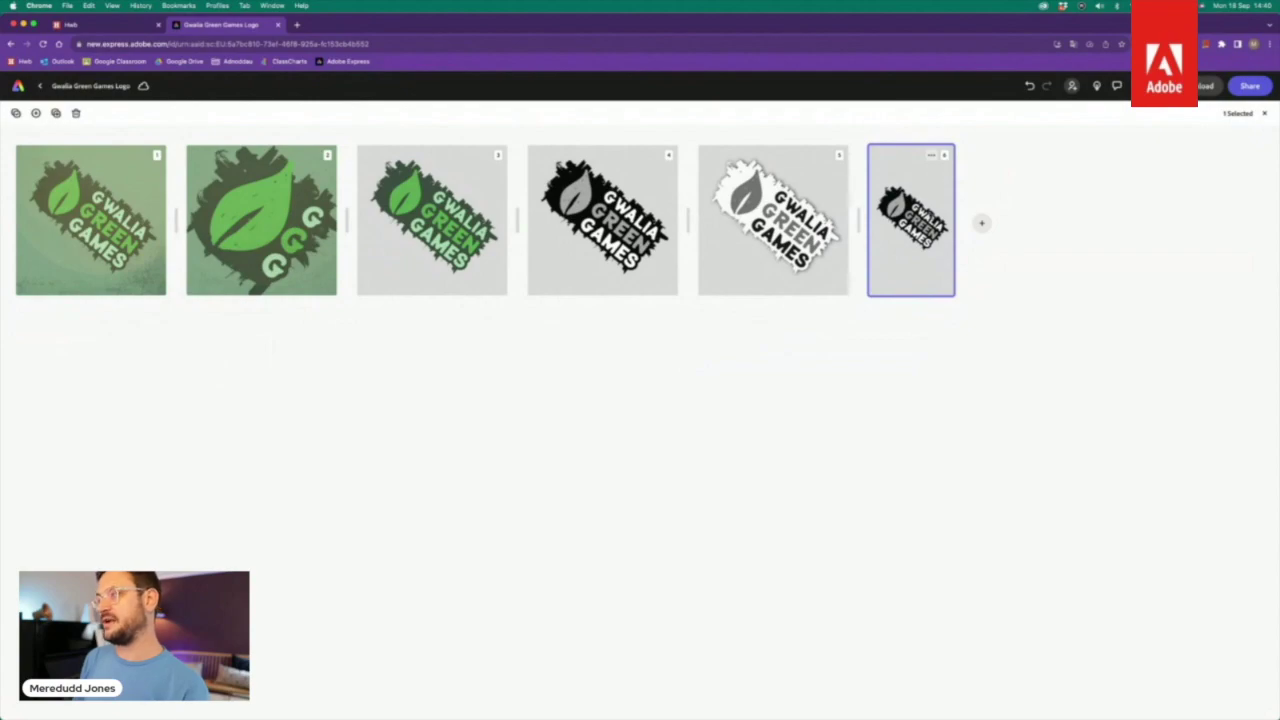
double_click(926, 227)
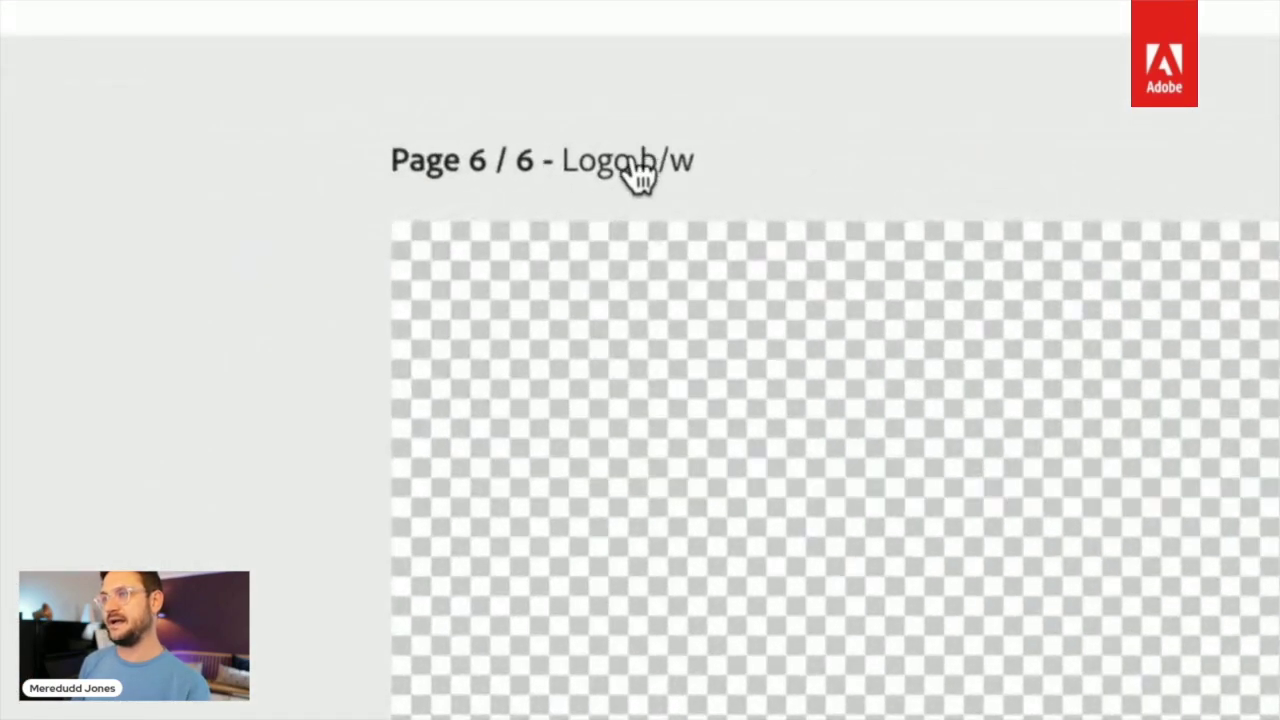
Step: Rename the portrait page from its inherited title to "Insta ad 1", leaving nothing selected on the canvas
left_click(641, 151)
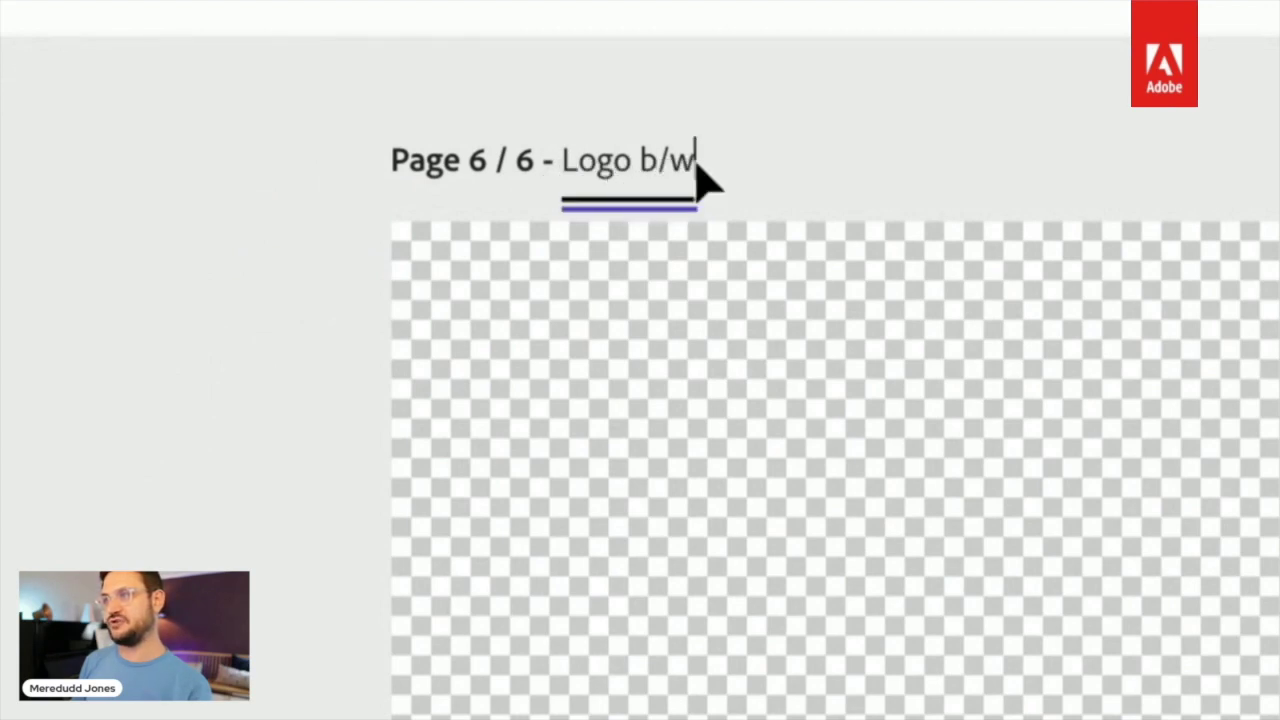
key("BackSpace")
key("BackSpace")
key("BackSpace")
key("BackSpace")
key("BackSpace")
key("BackSpace")
key("BackSpace")
key("BackSpace")
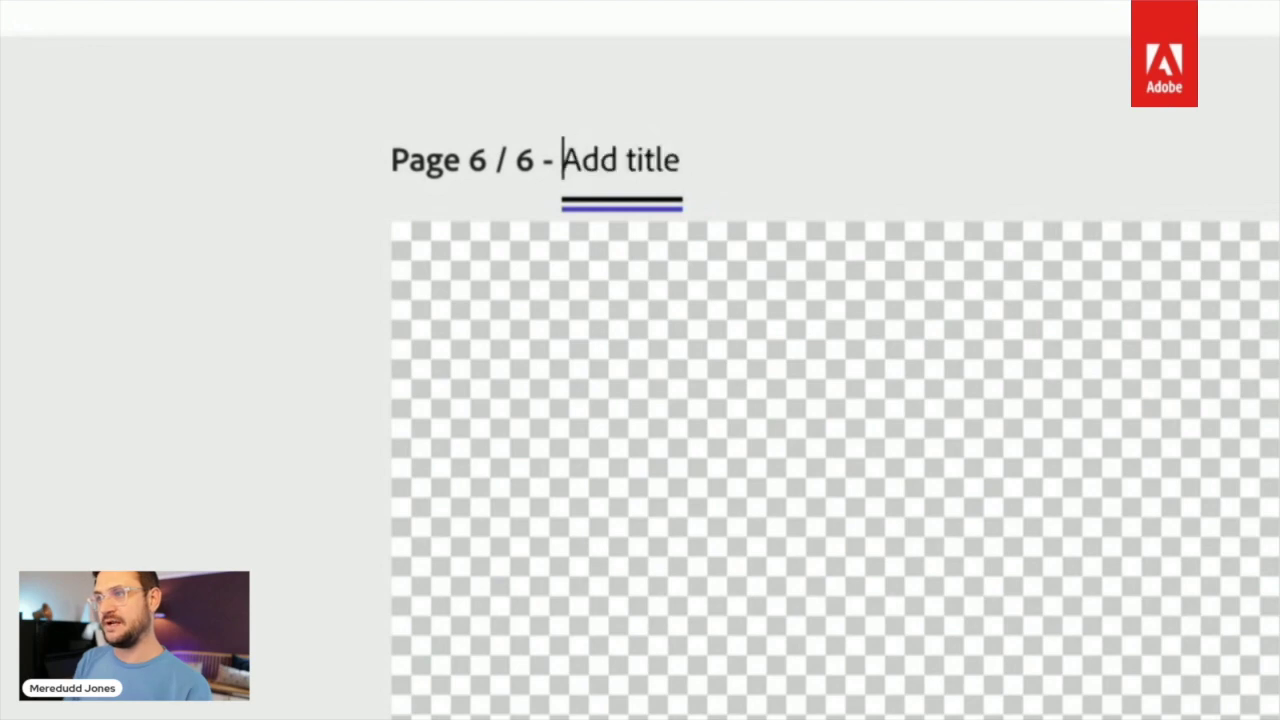
type("Insta")
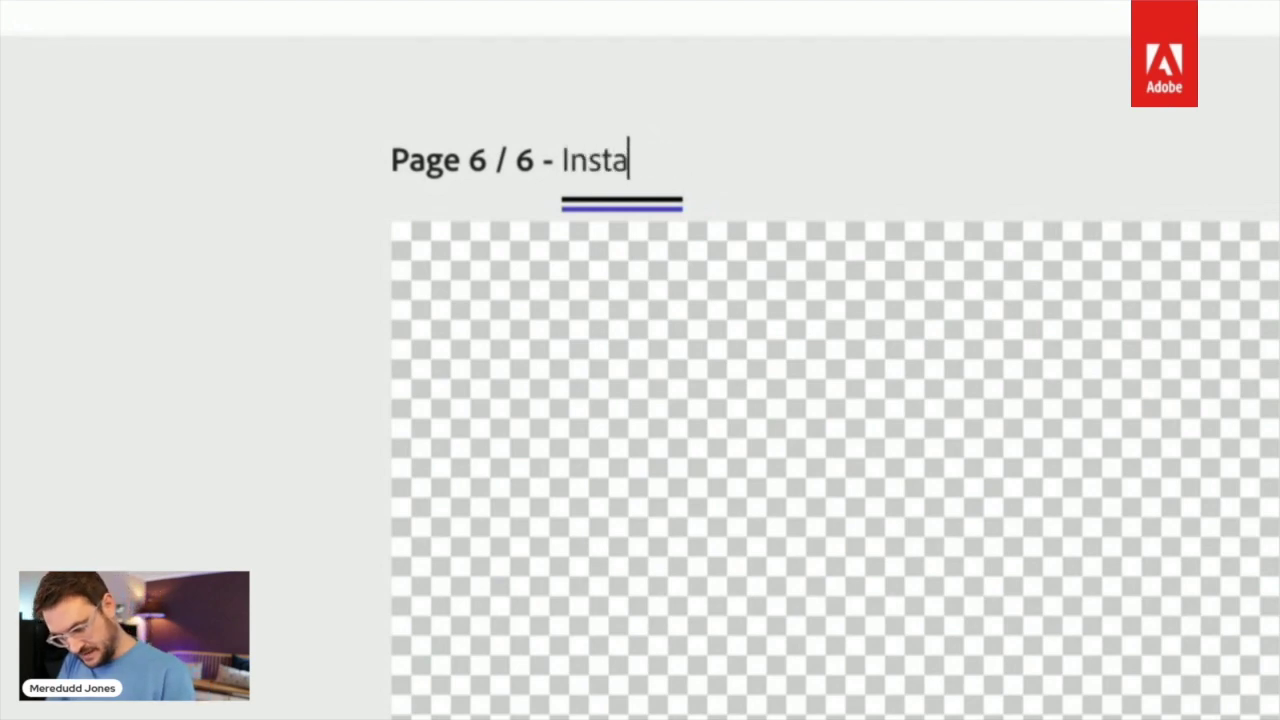
type(" ad")
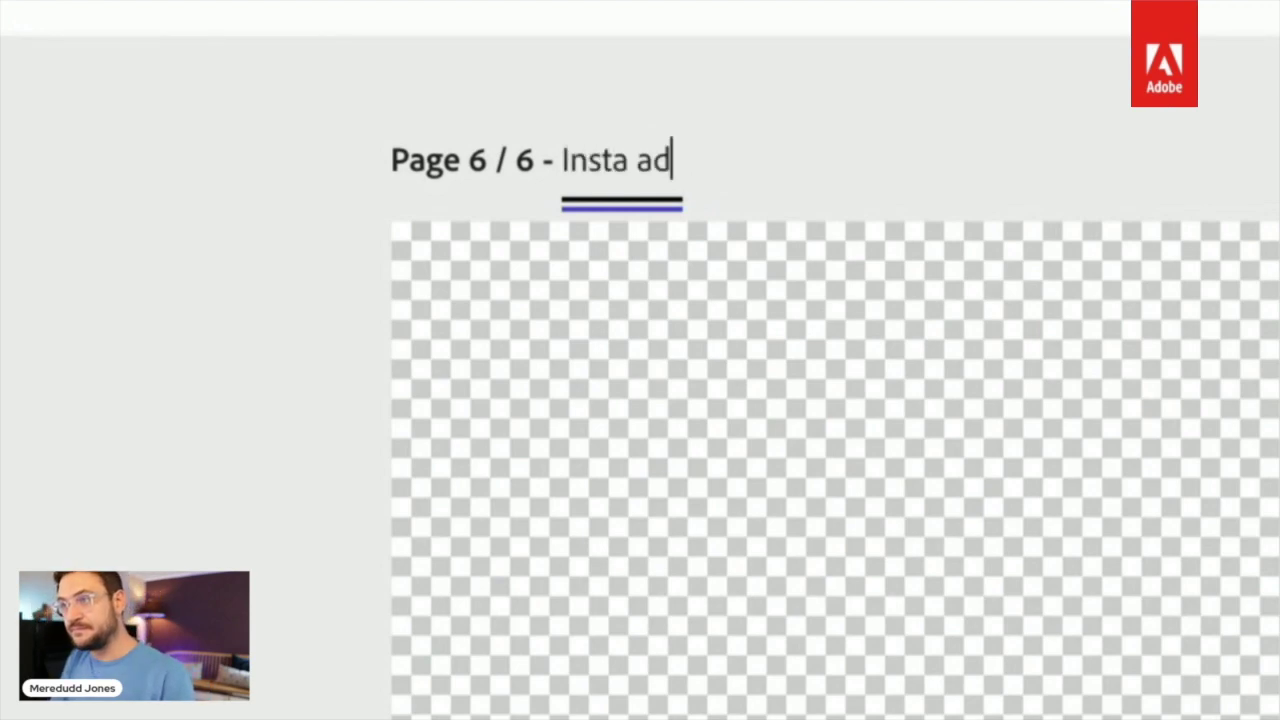
type(" 1")
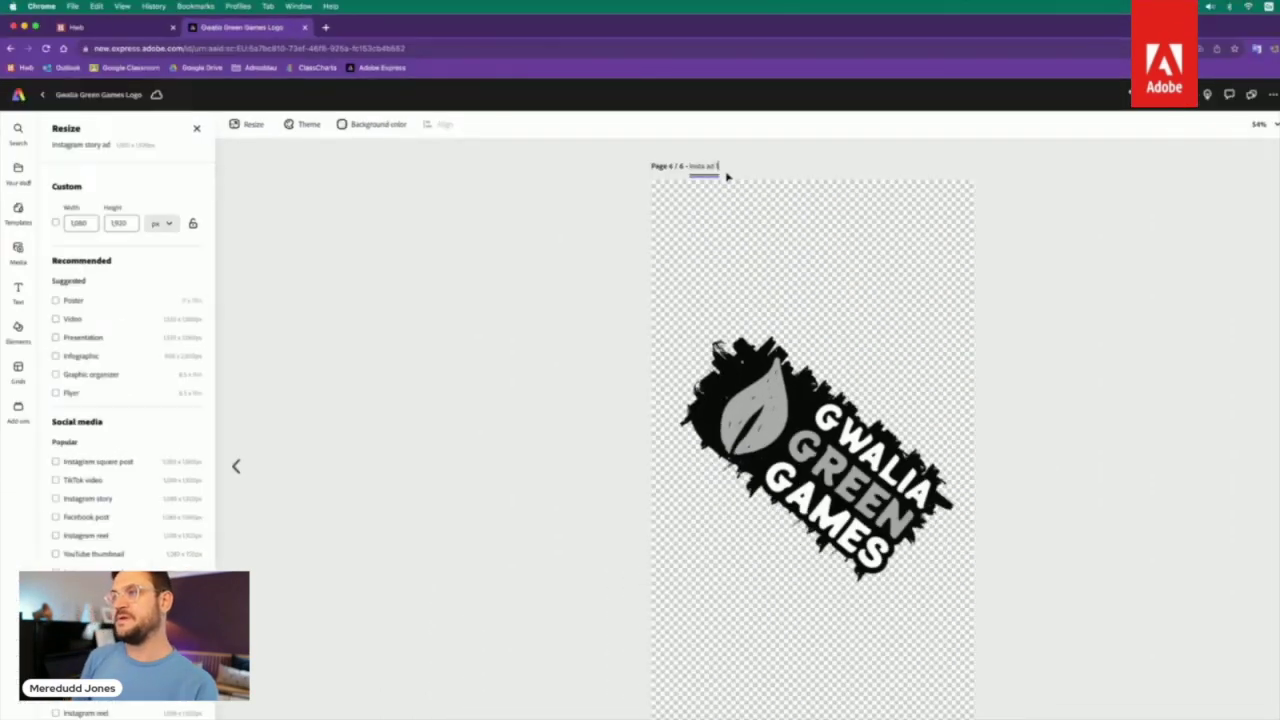
left_click(706, 295)
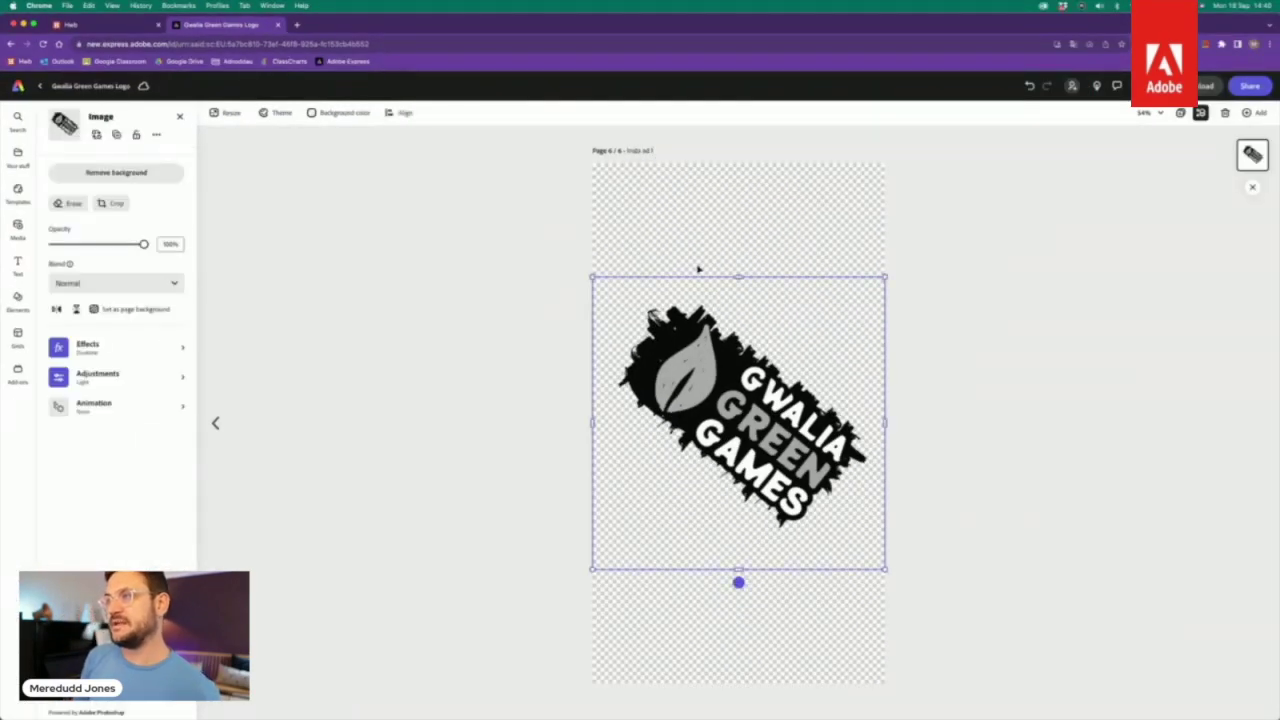
left_click(544, 259)
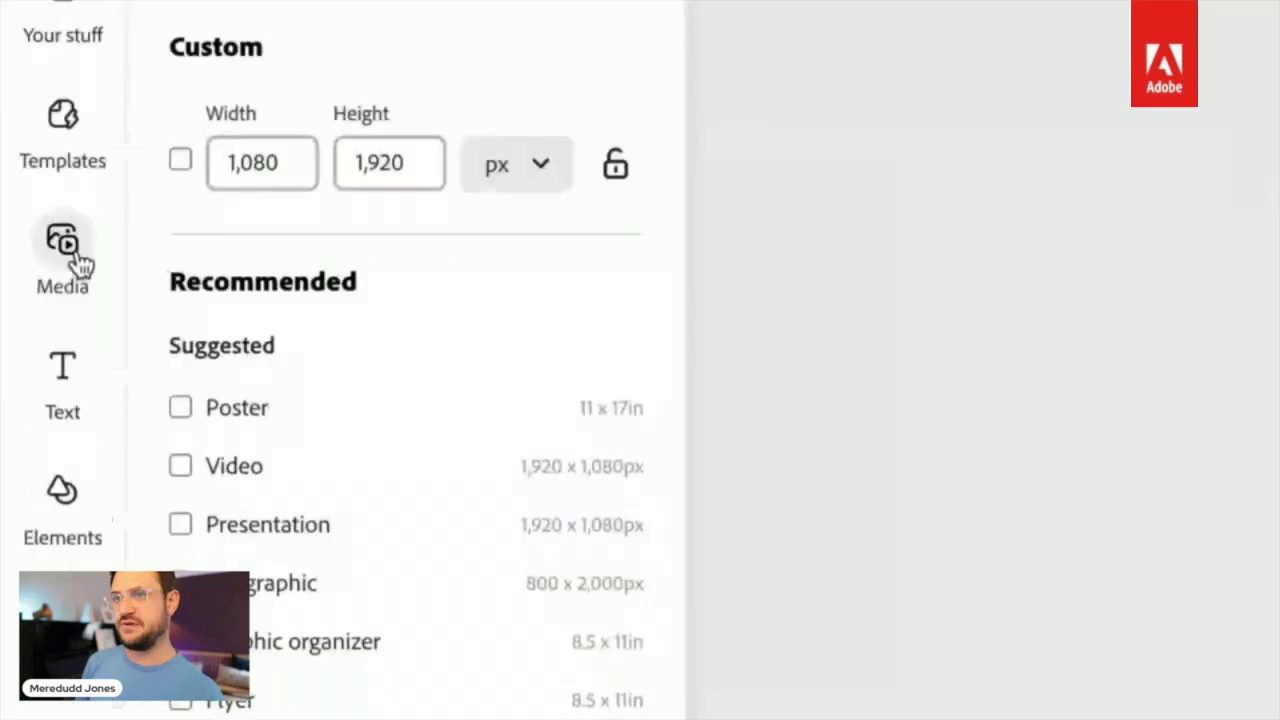
Step: Search the media library's photos for "muddy grass"
left_click(17, 227)
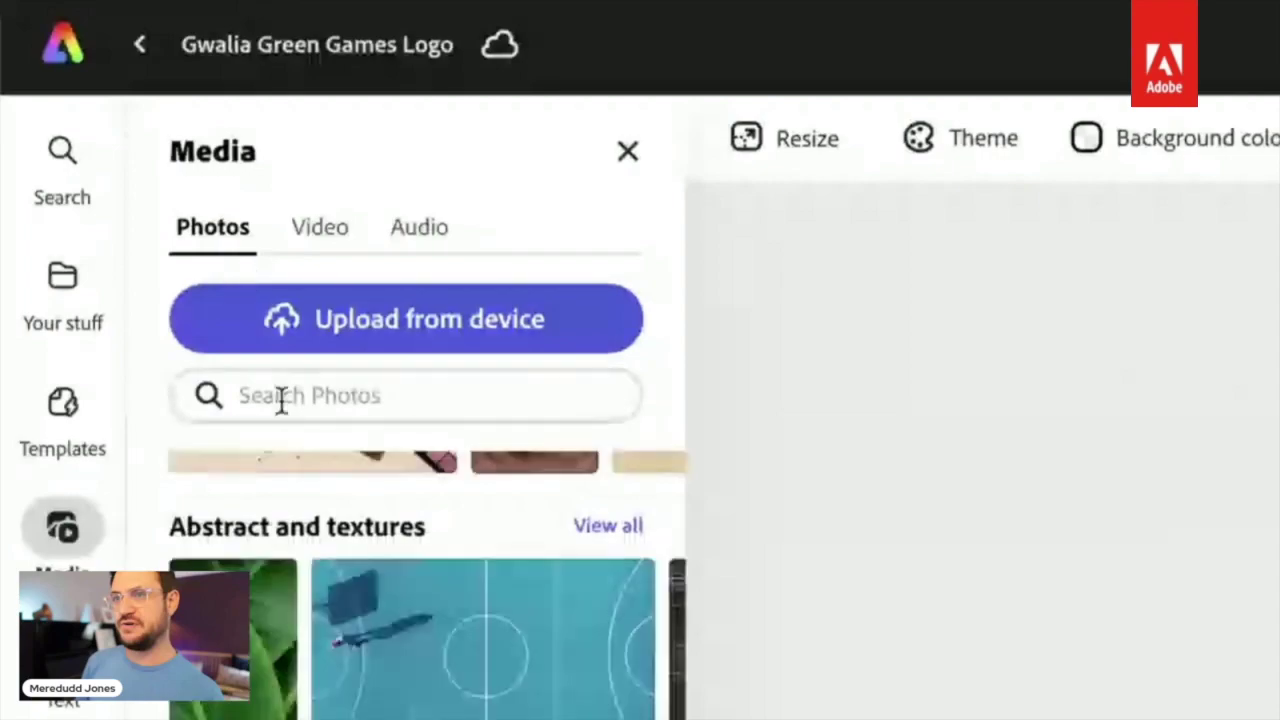
left_click(281, 398)
type("m")
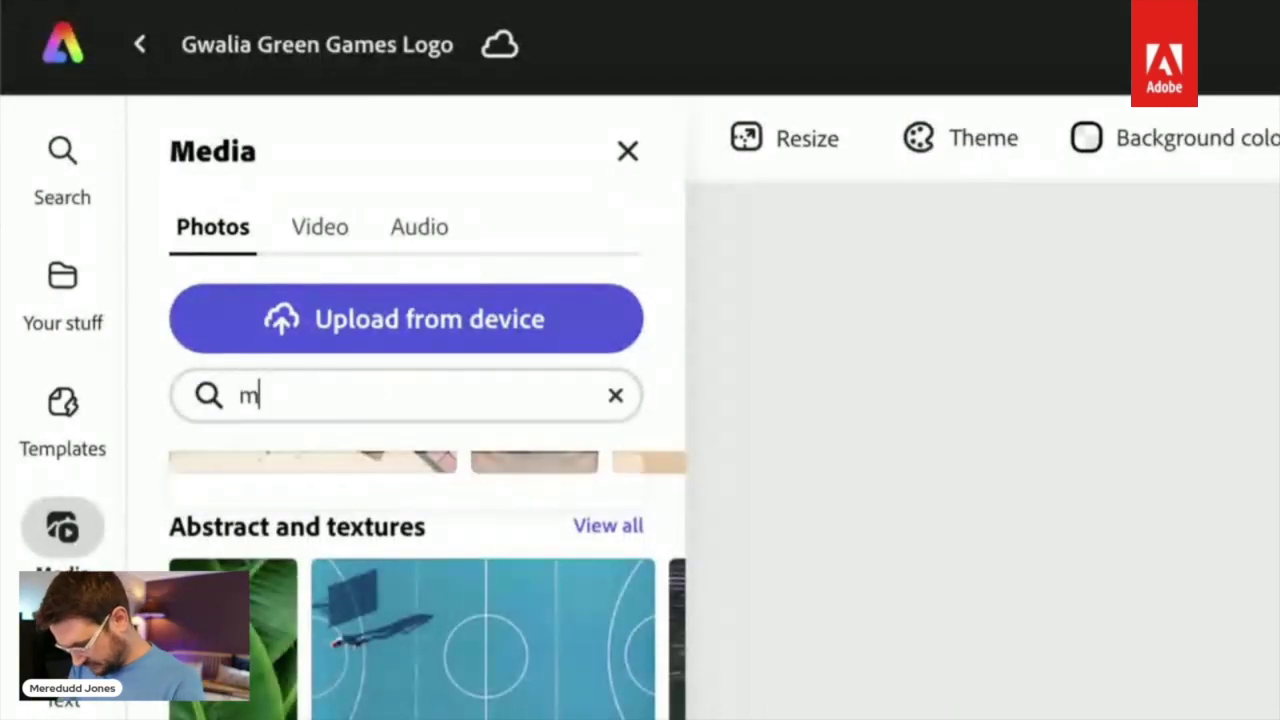
type("uddy grass")
key("Return")
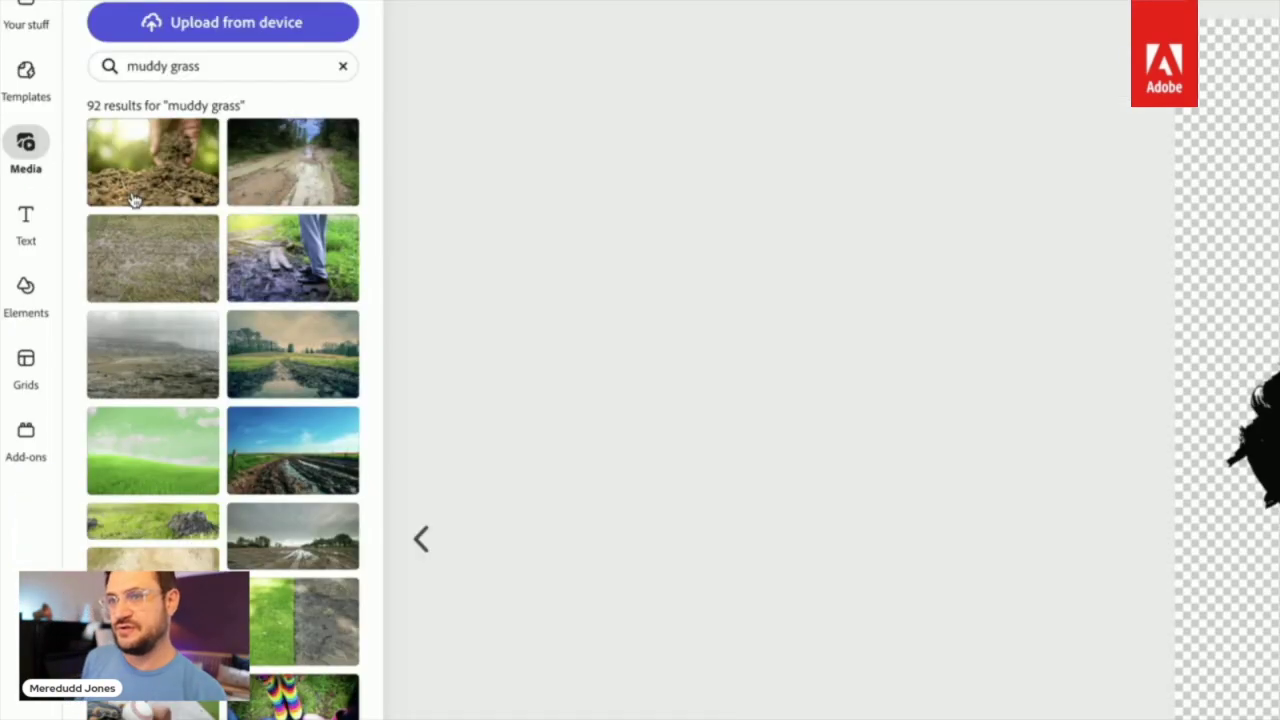
Step: Add the mossy green wall texture photo from the muddy grass results to the page and set it as the page background
scroll(101, 378, "down", 3)
scroll(101, 378, "down", 2)
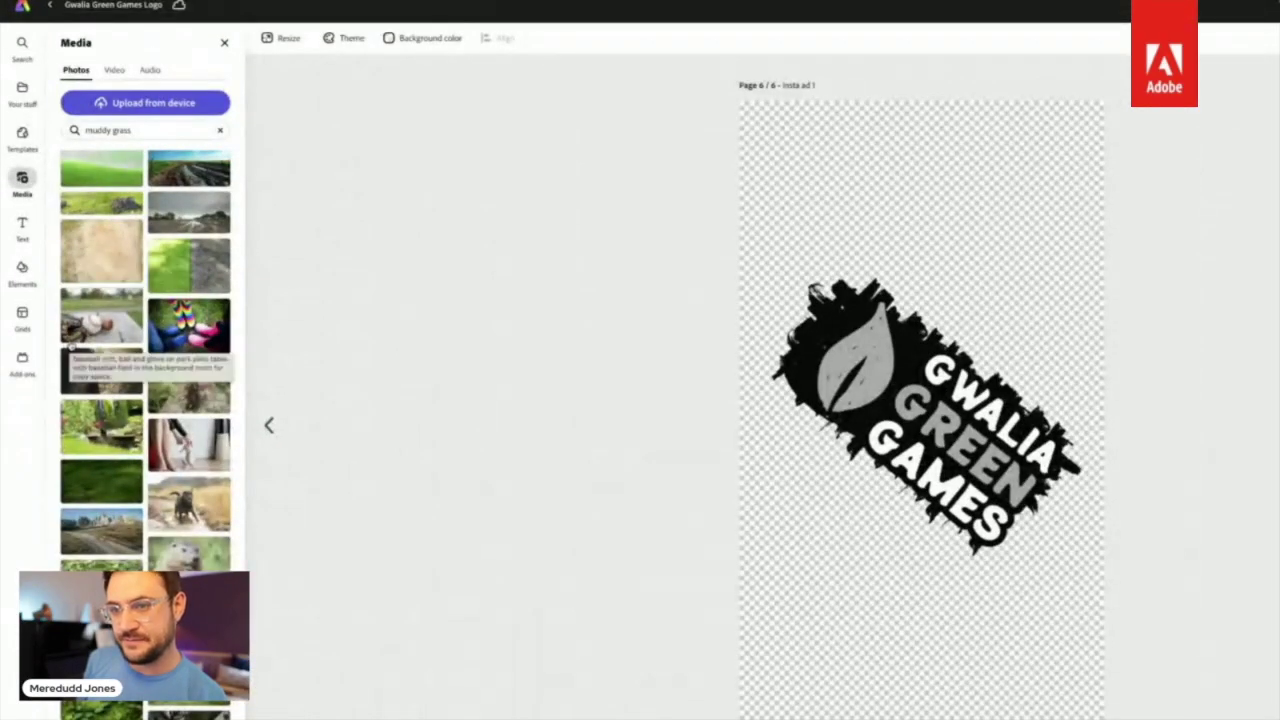
scroll(70, 345, "down", 2)
scroll(70, 345, "down", 2)
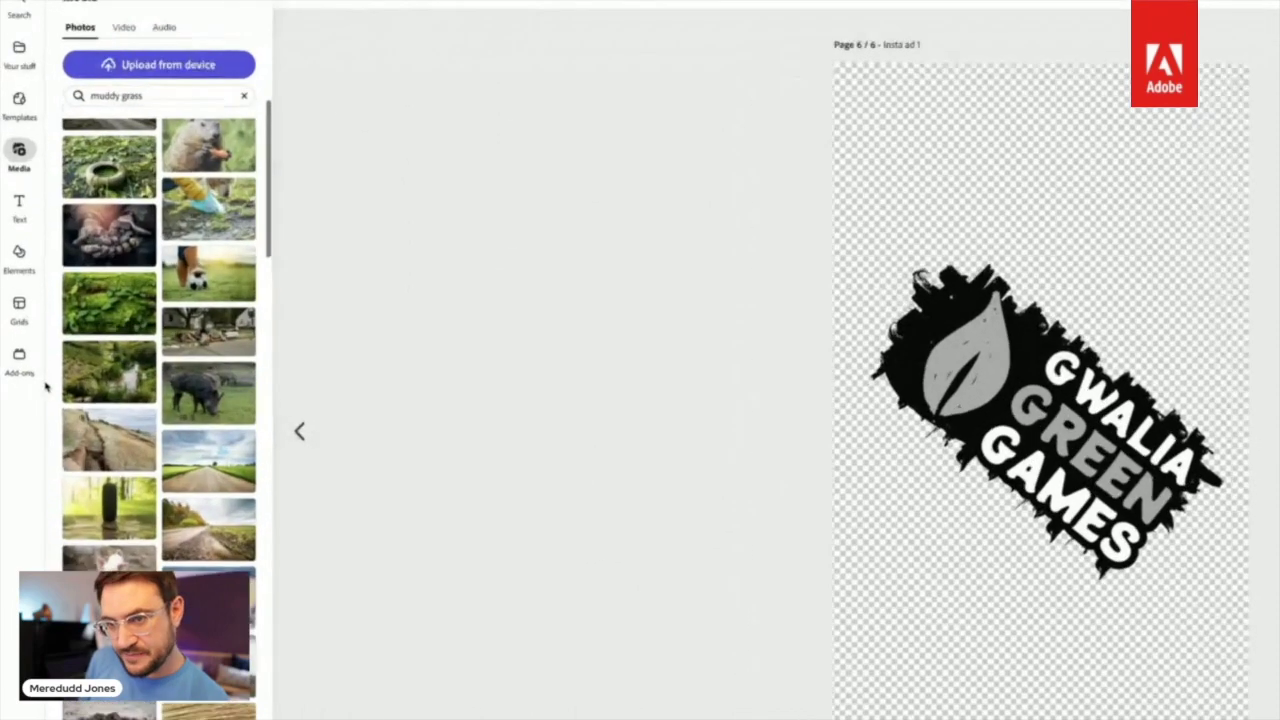
scroll(60, 404, "down", 2)
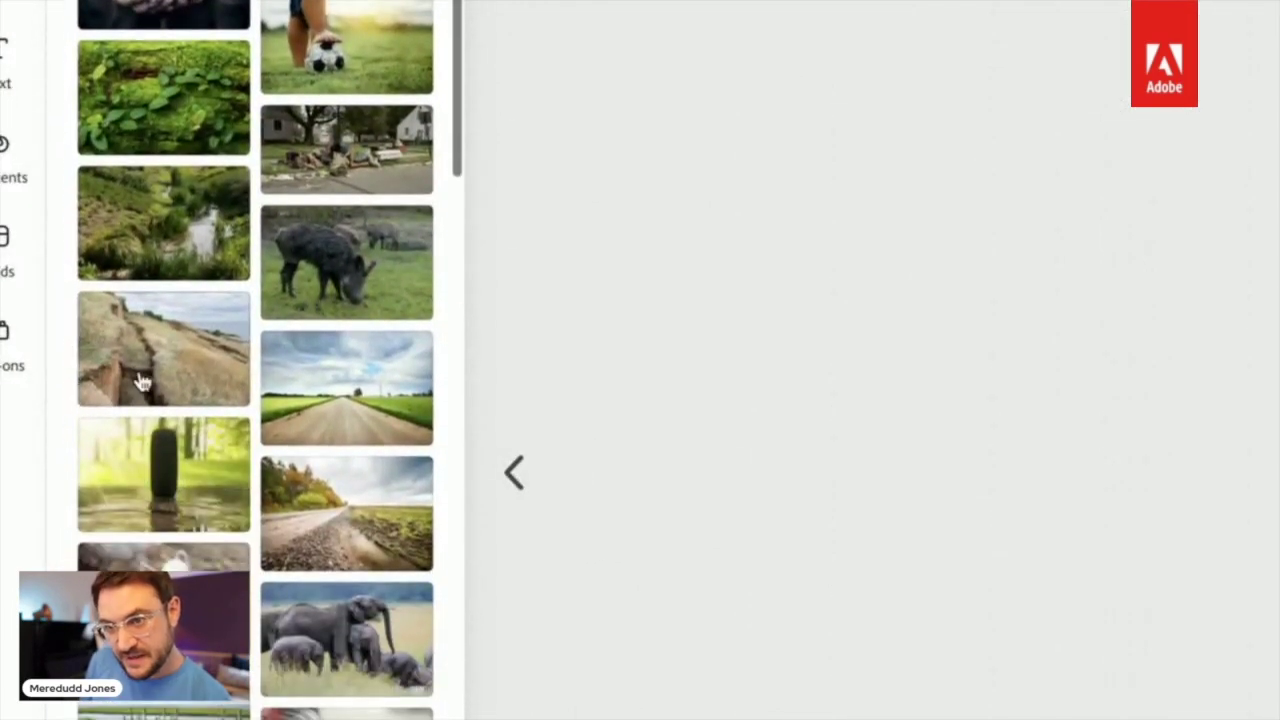
mouse_move(100, 375)
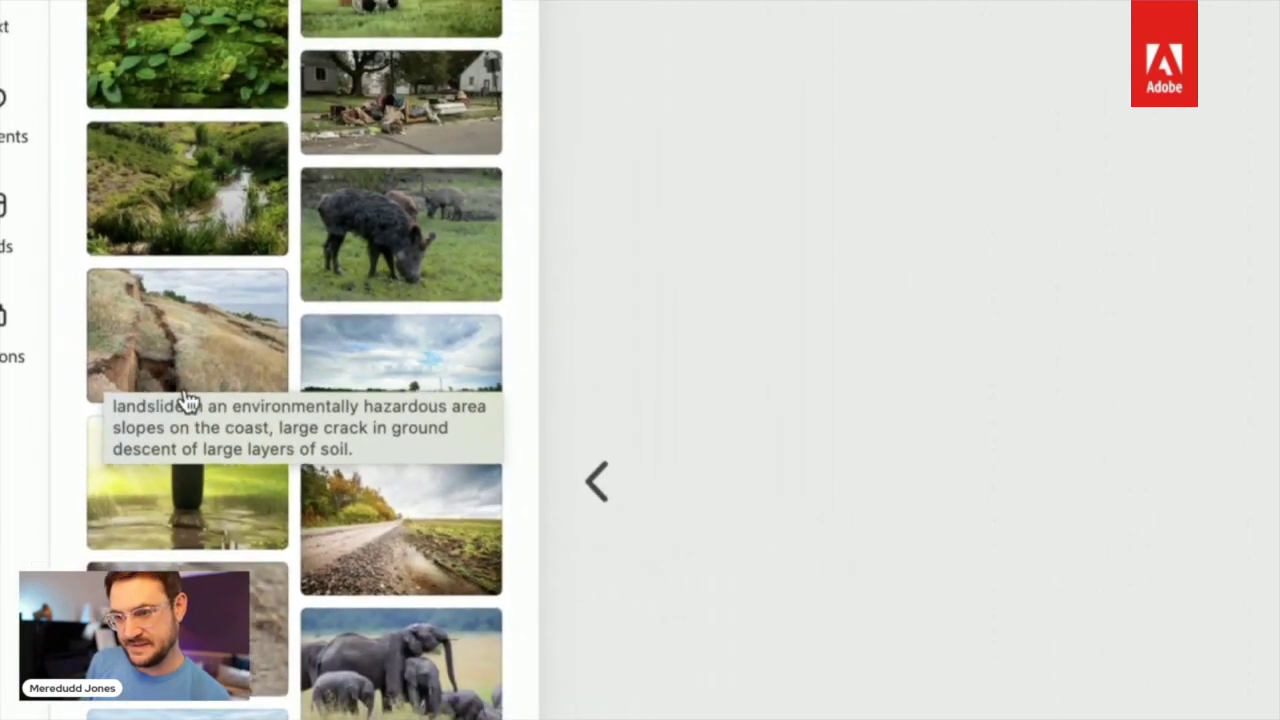
scroll(190, 410, "down", 3)
scroll(190, 410, "down", 10)
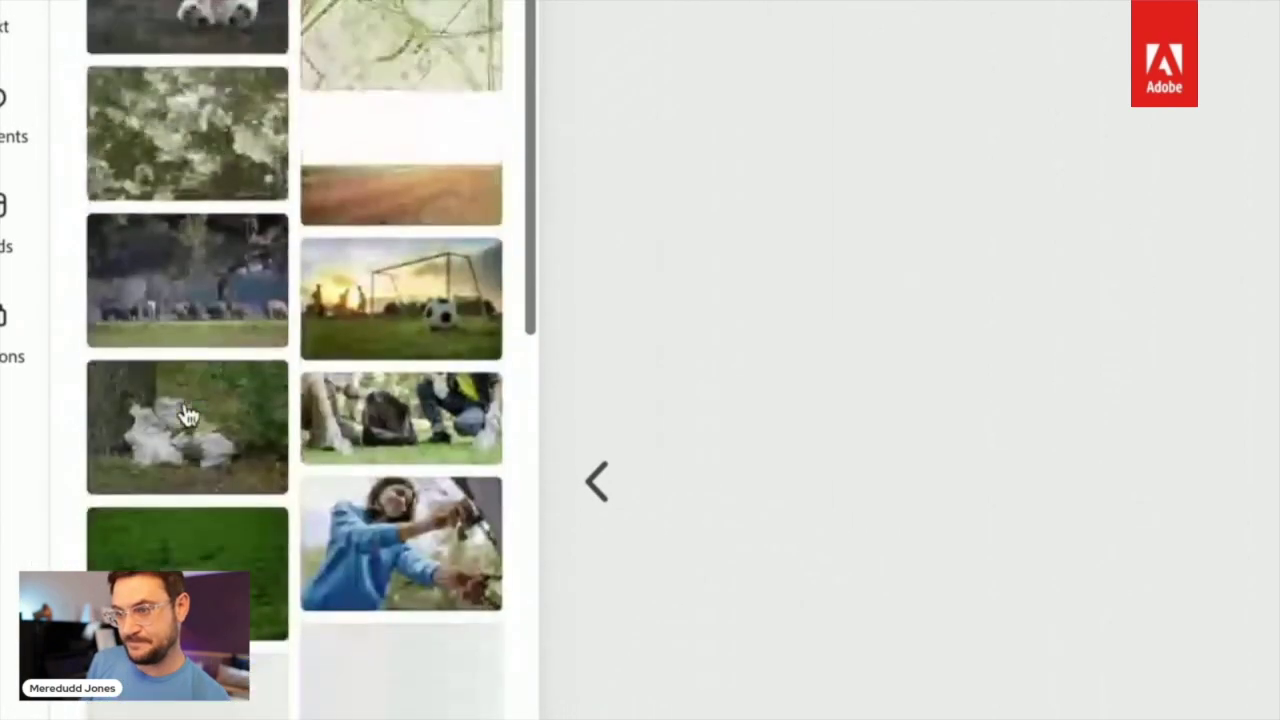
scroll(190, 415, "down", 5)
scroll(190, 415, "up", 3)
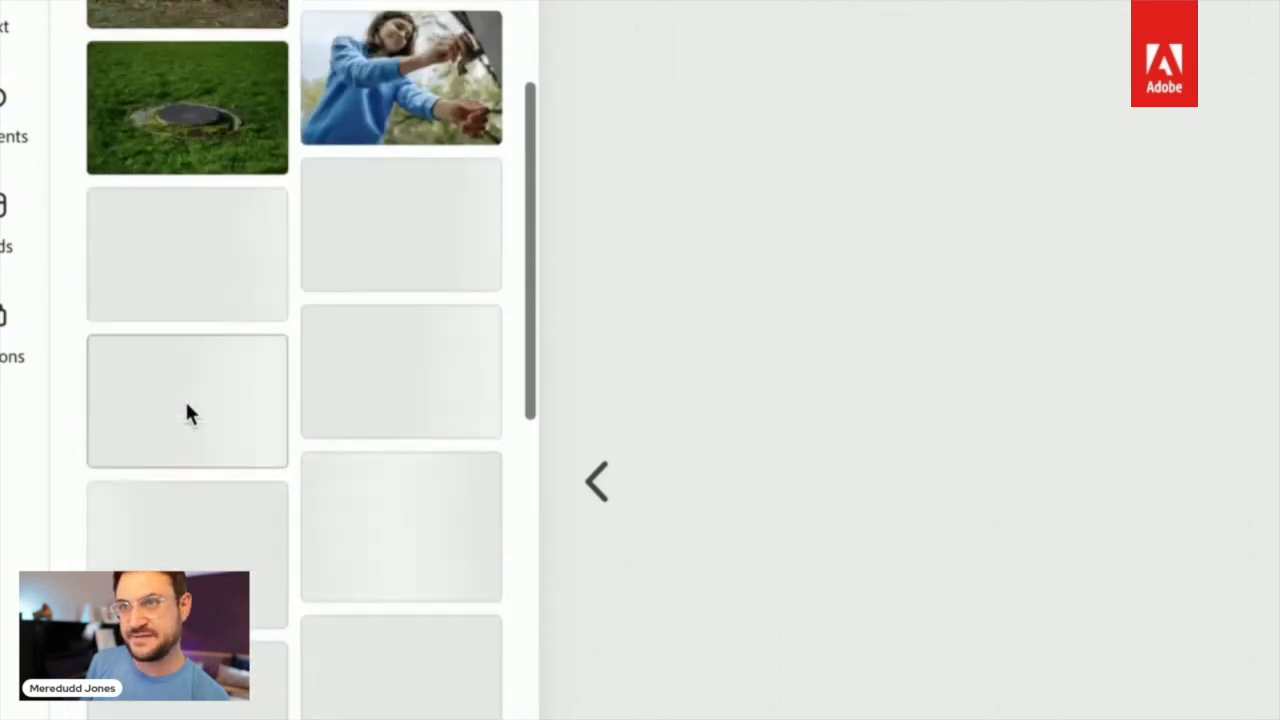
scroll(190, 415, "down", 5)
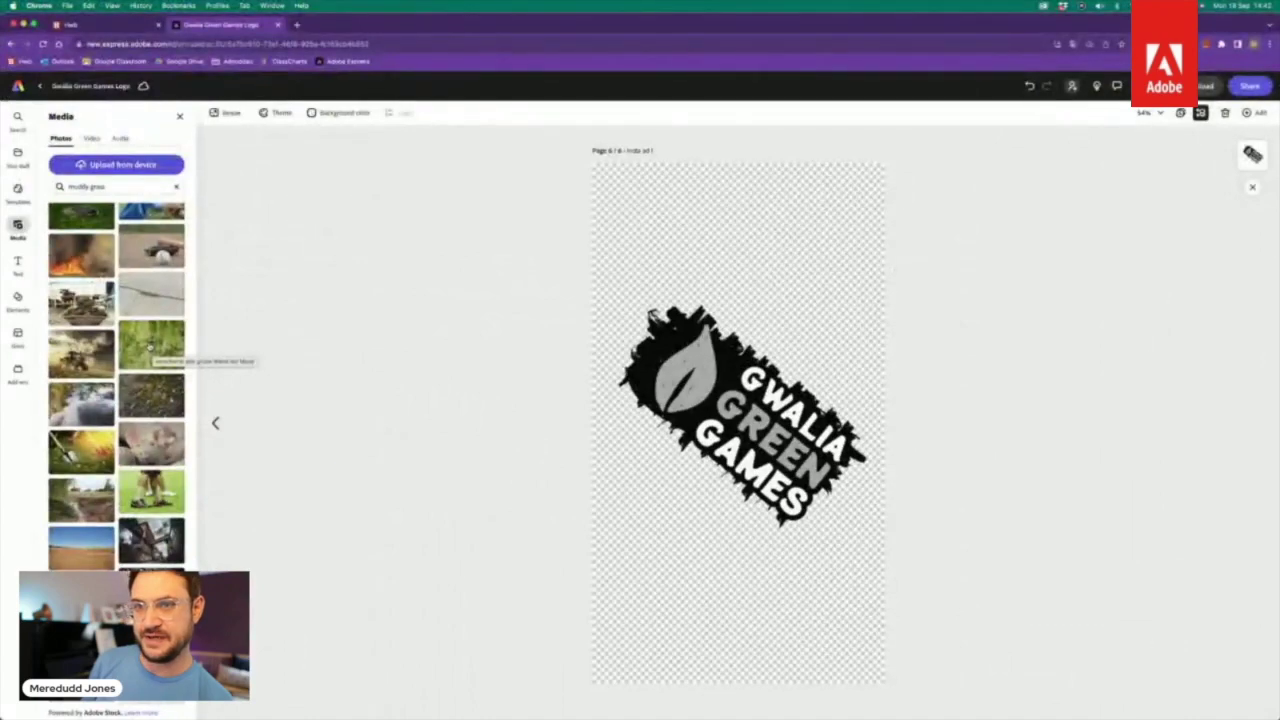
left_click(151, 348)
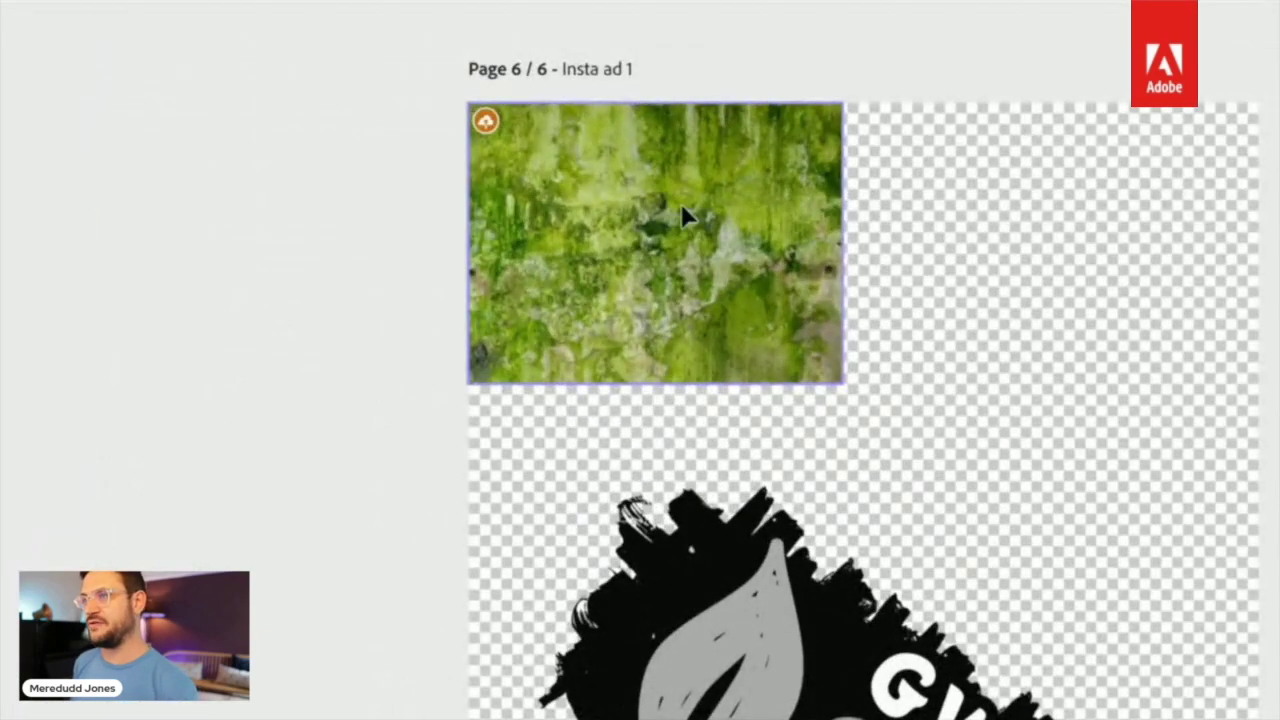
left_click(673, 204)
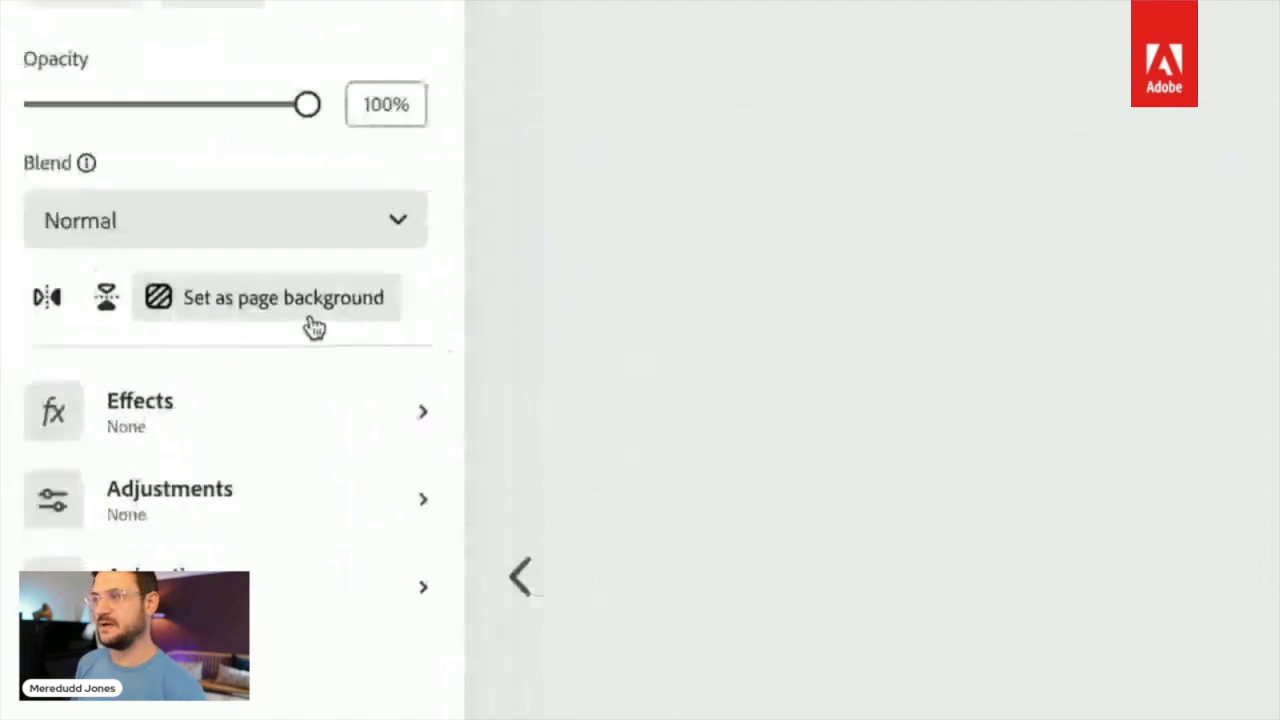
left_click(313, 323)
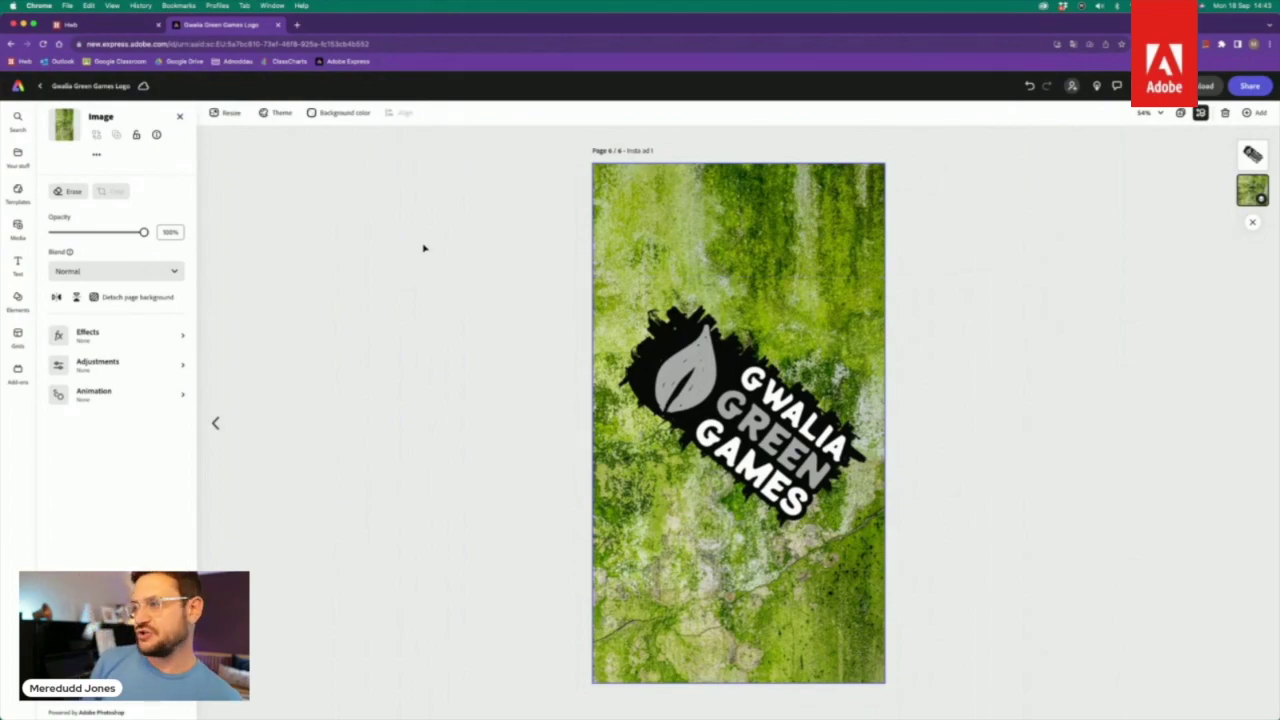
Step: Search the icon elements for "splatter"
left_click(17, 298)
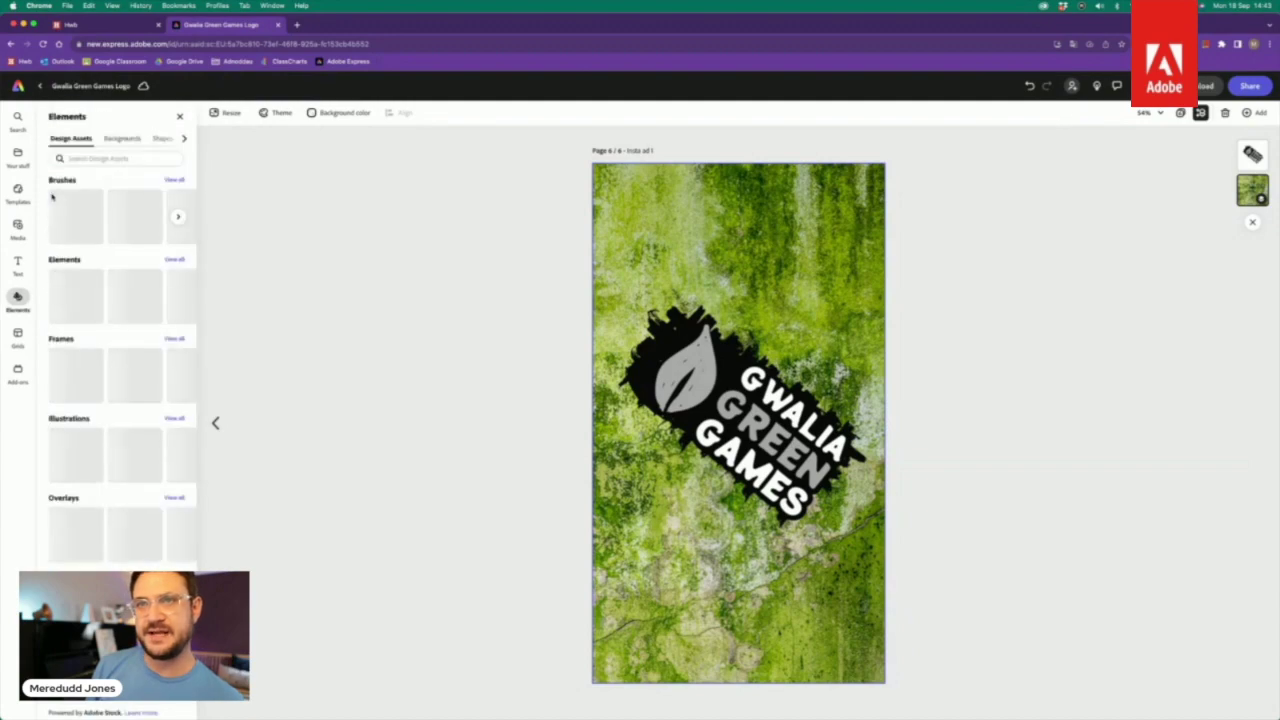
scroll(165, 141, "right", 3)
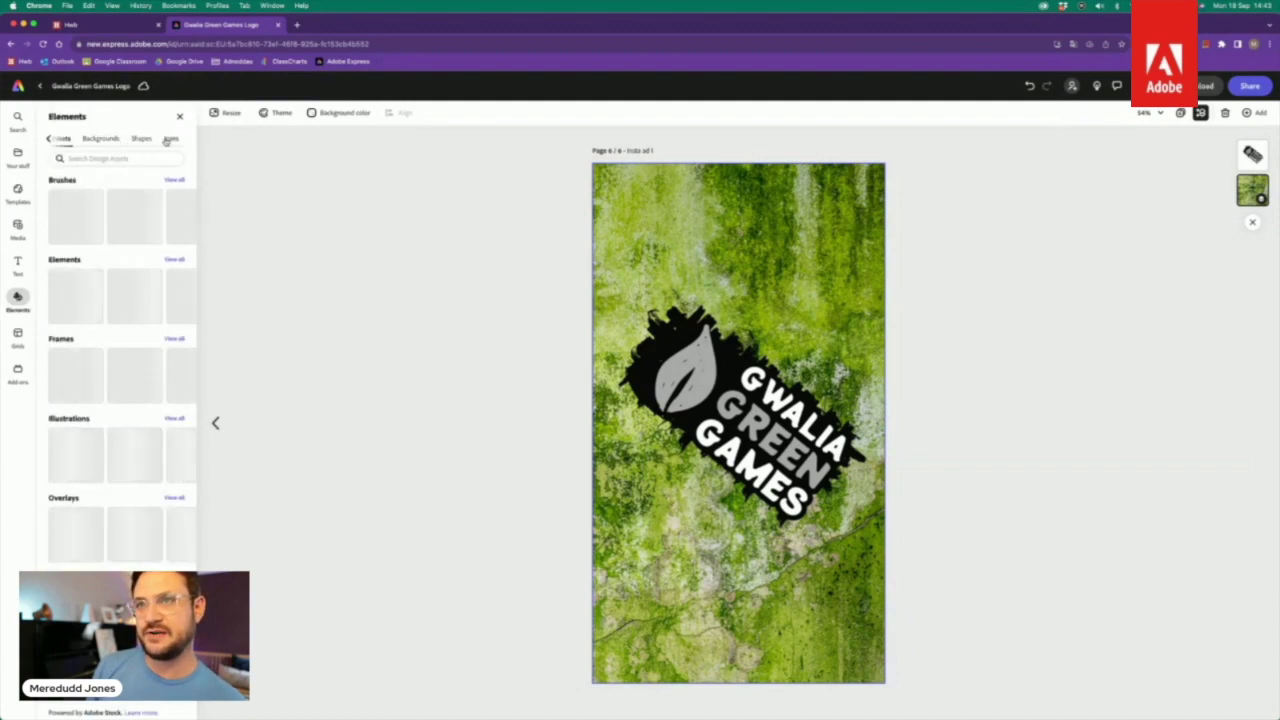
left_click(166, 141)
left_click(135, 159)
type("splatt")
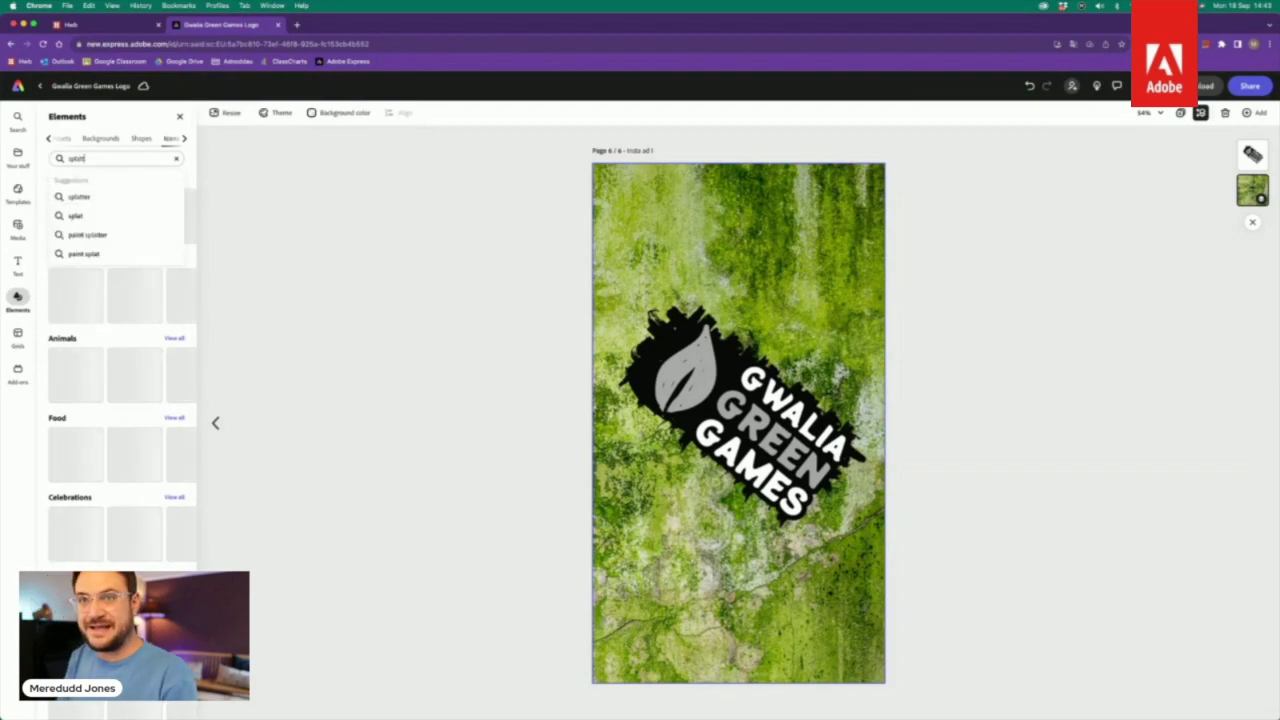
type("er")
key("Return")
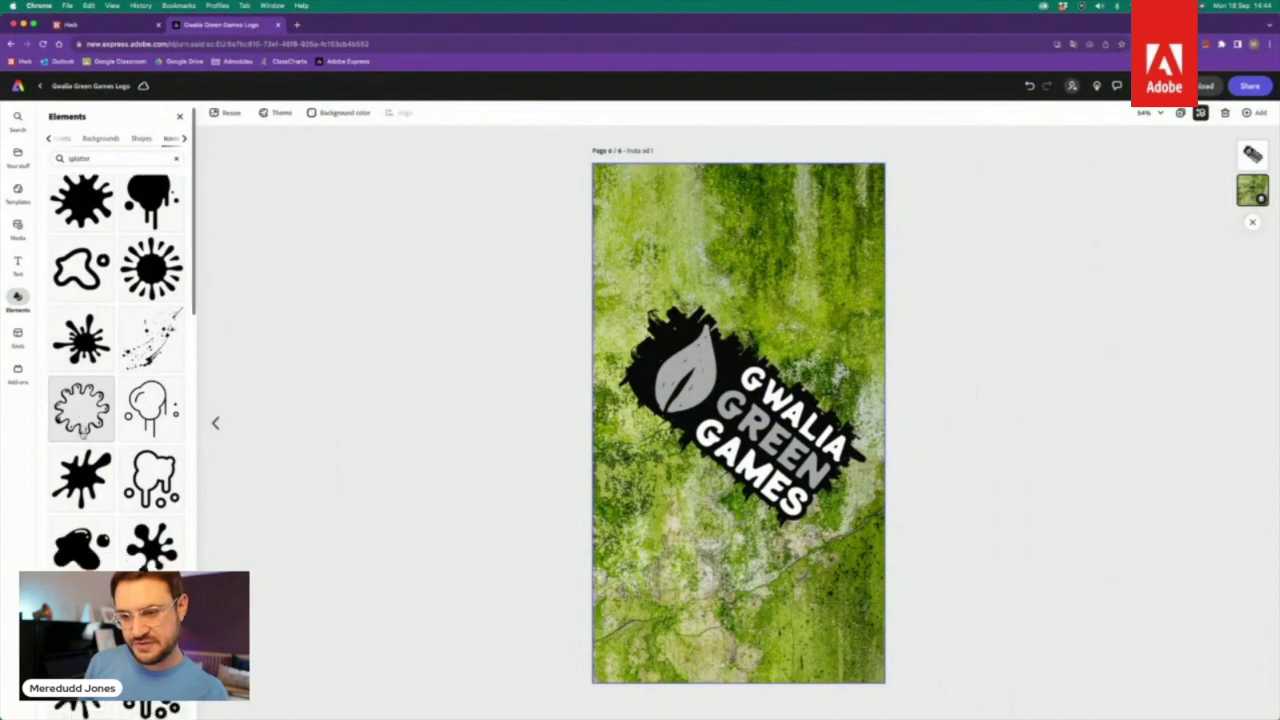
Step: Add the solid round black blob icon from the splatter results and place it near the page's upper-right corner
scroll(114, 330, "down", 2)
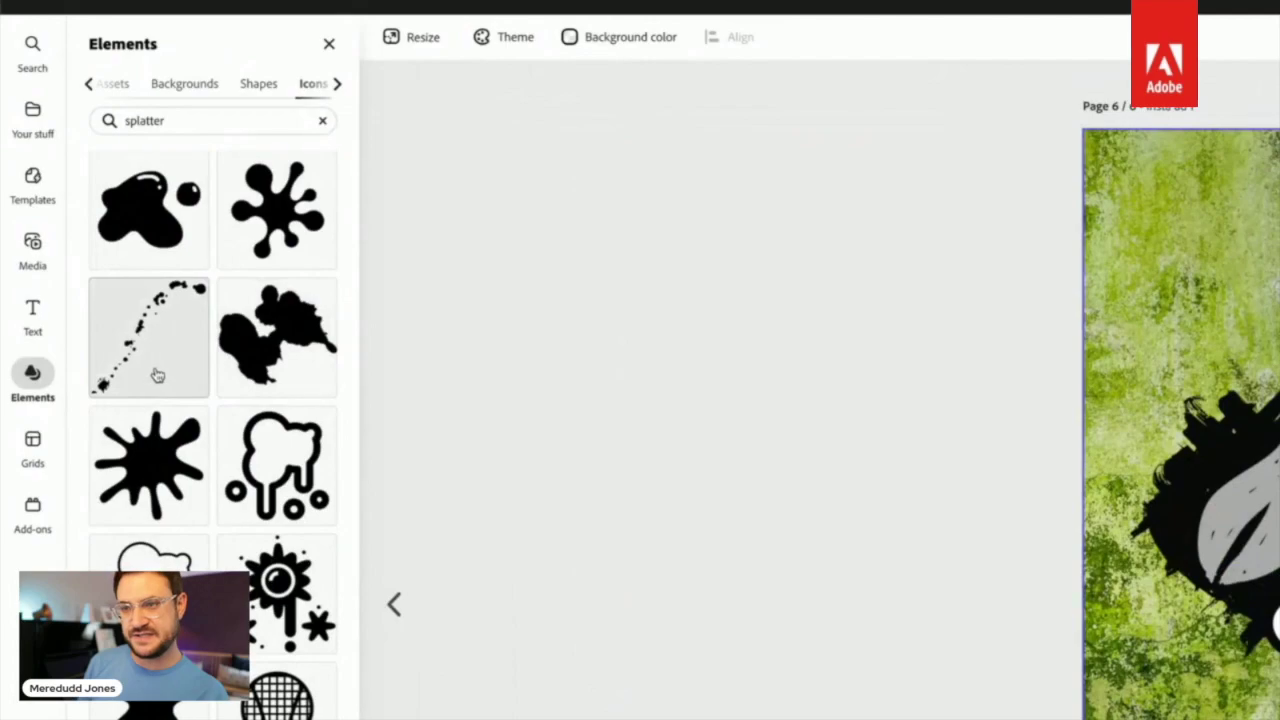
scroll(157, 375, "down", 4)
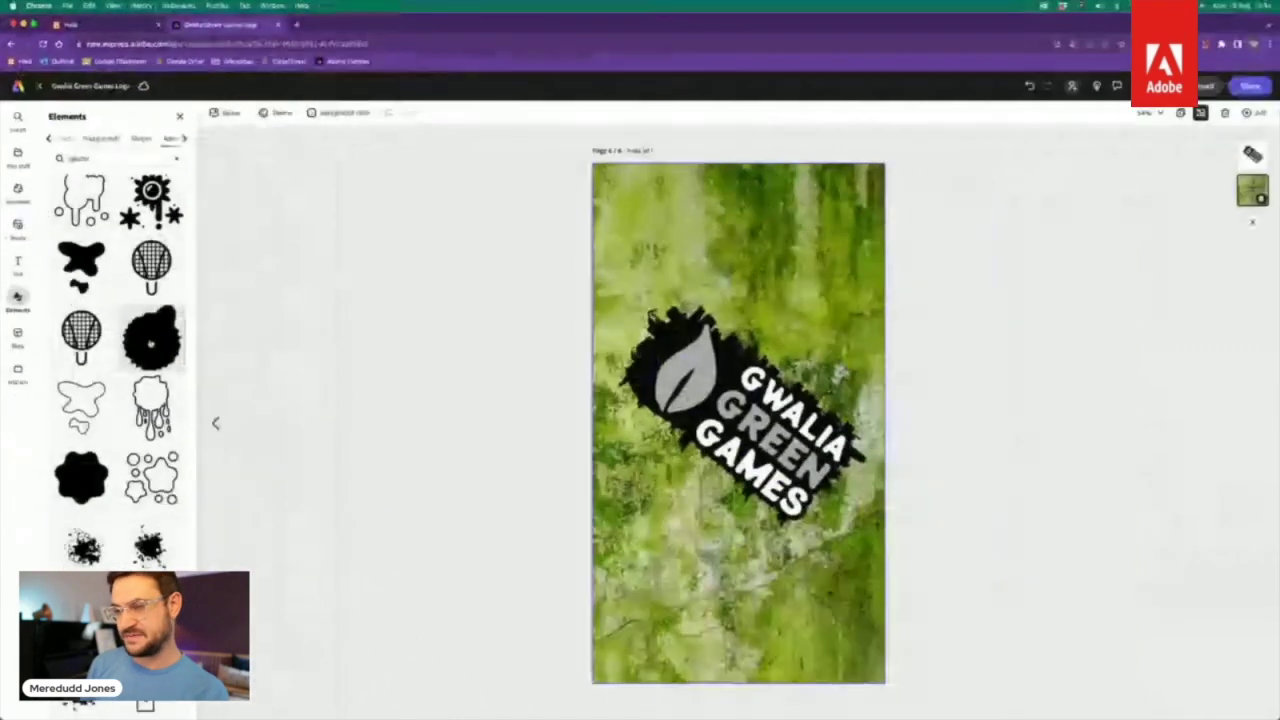
left_click(253, 457)
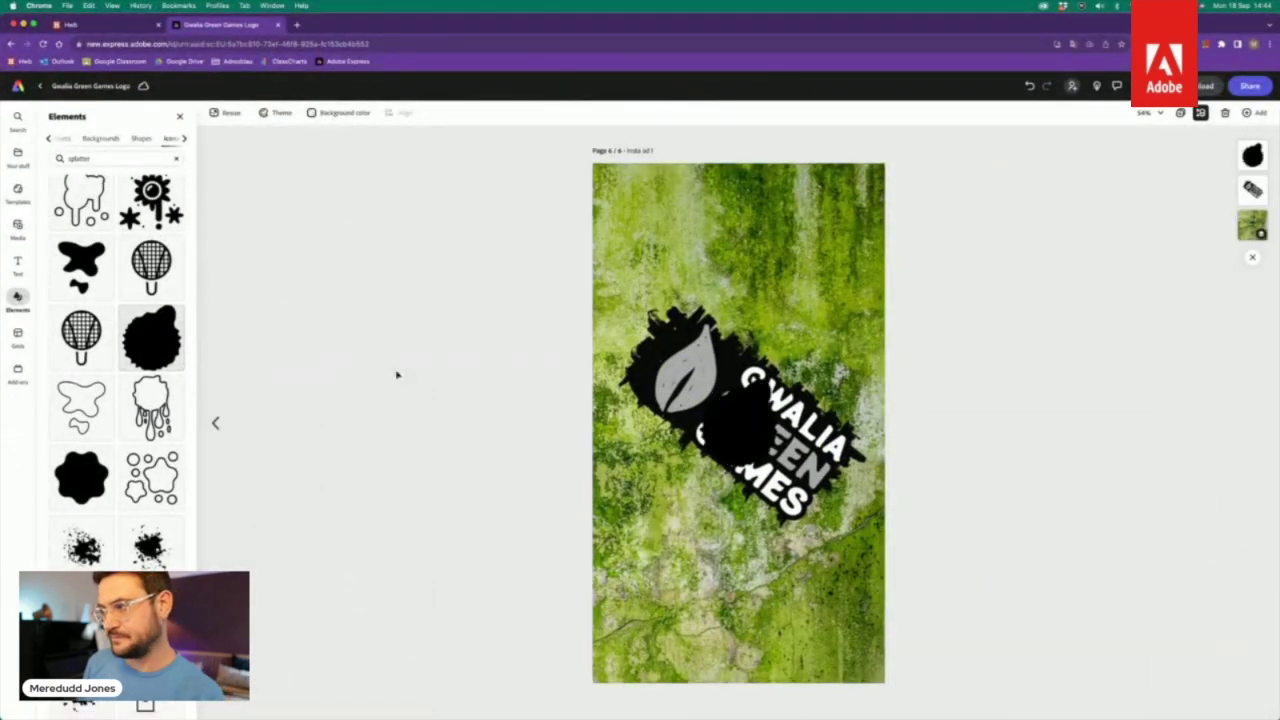
left_click_drag(752, 440, 820, 233)
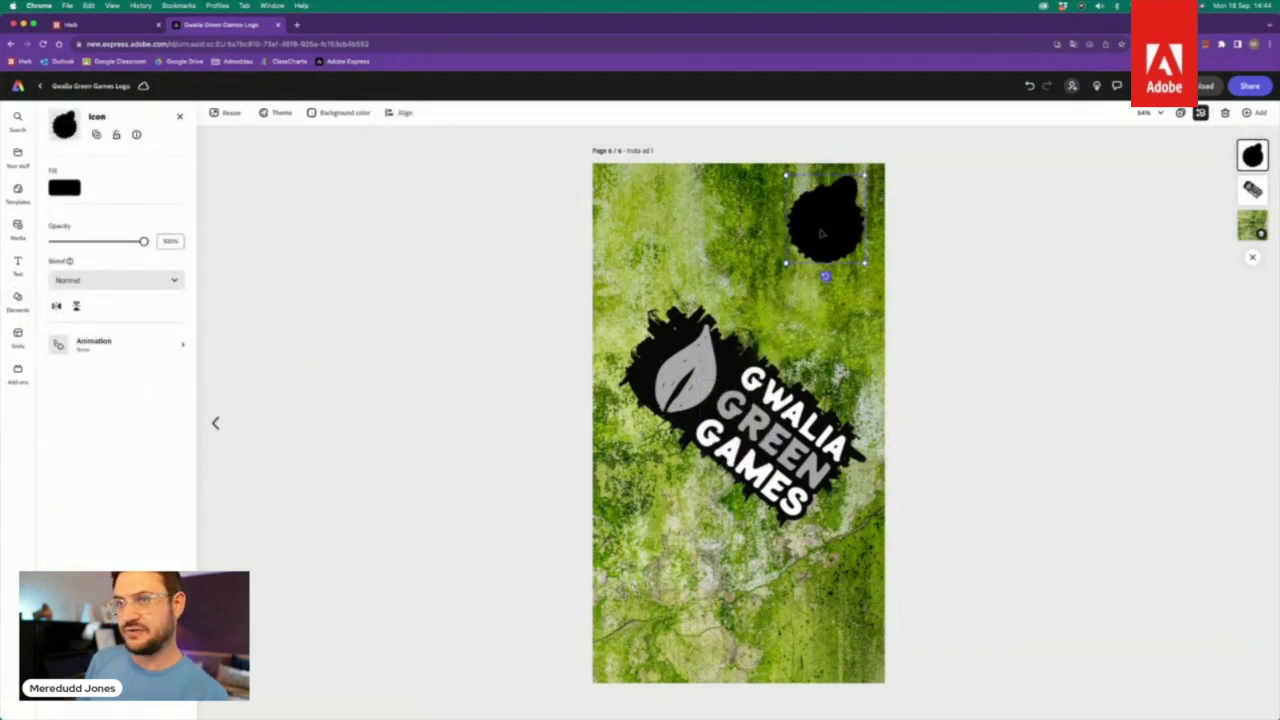
Step: Return to the icon elements and repeat the previous "splatter" search
left_click(17, 227)
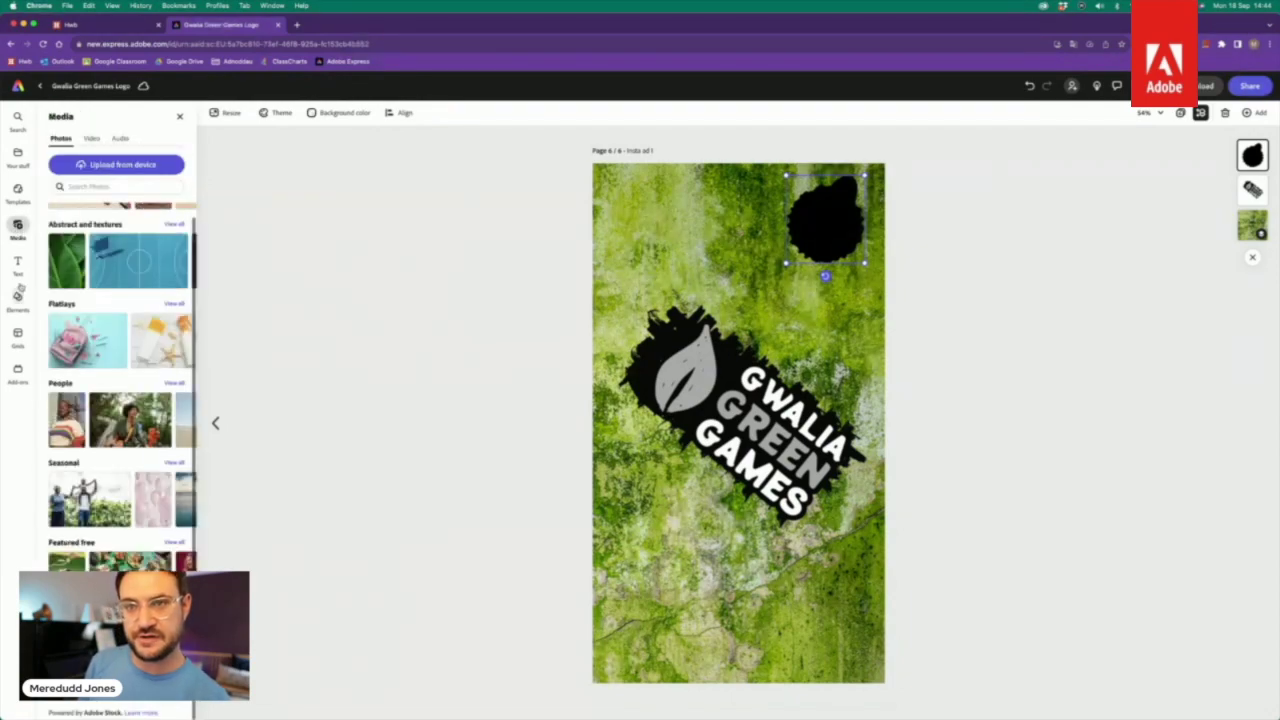
left_click(17, 295)
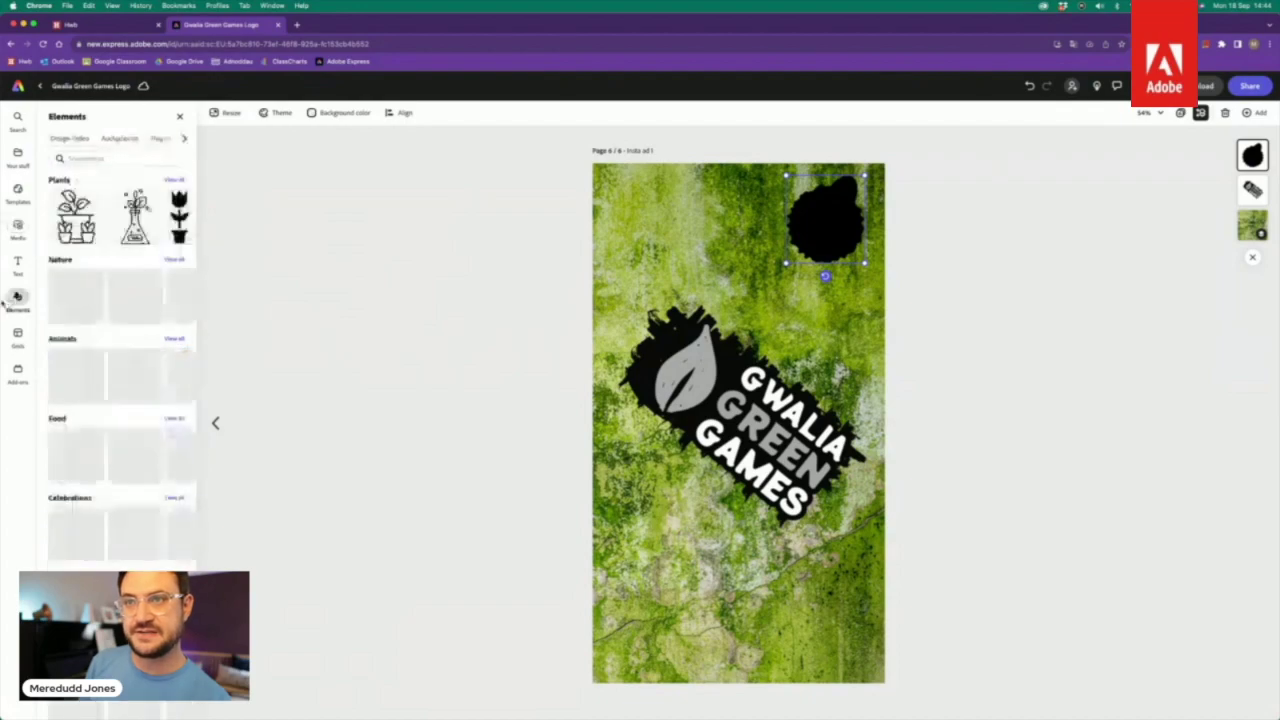
left_click(163, 139)
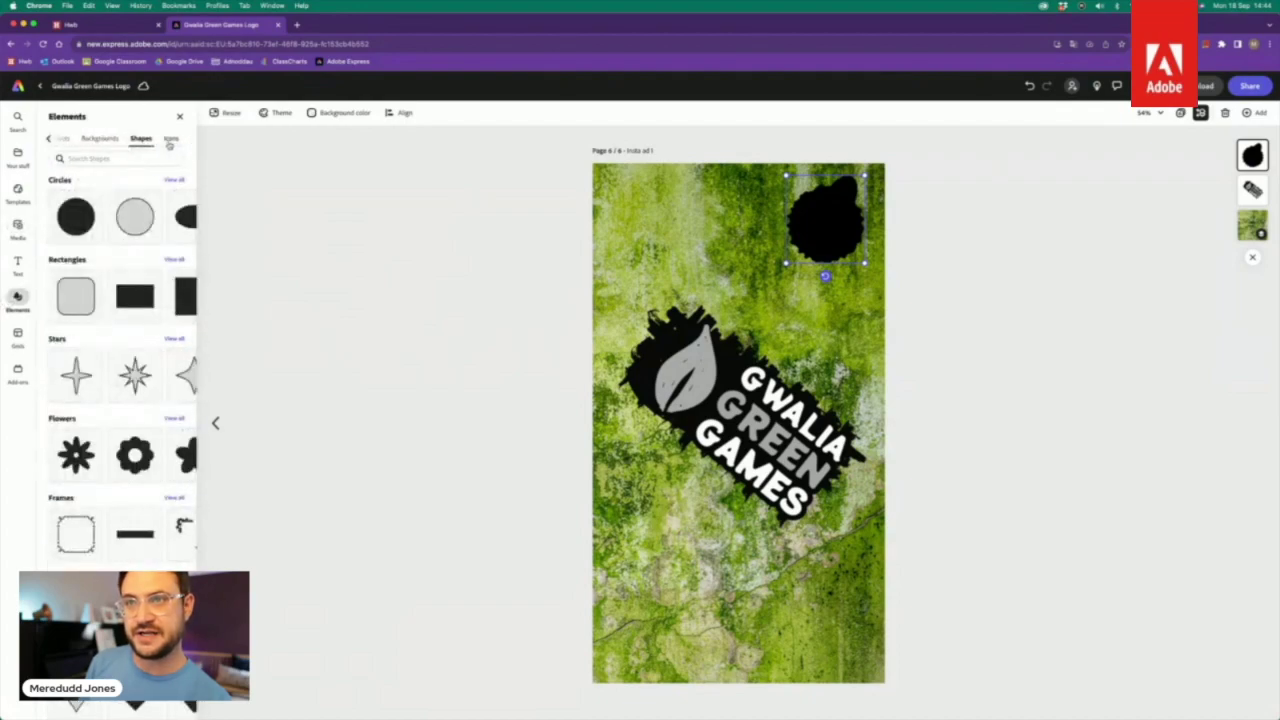
left_click(169, 141)
left_click(116, 159)
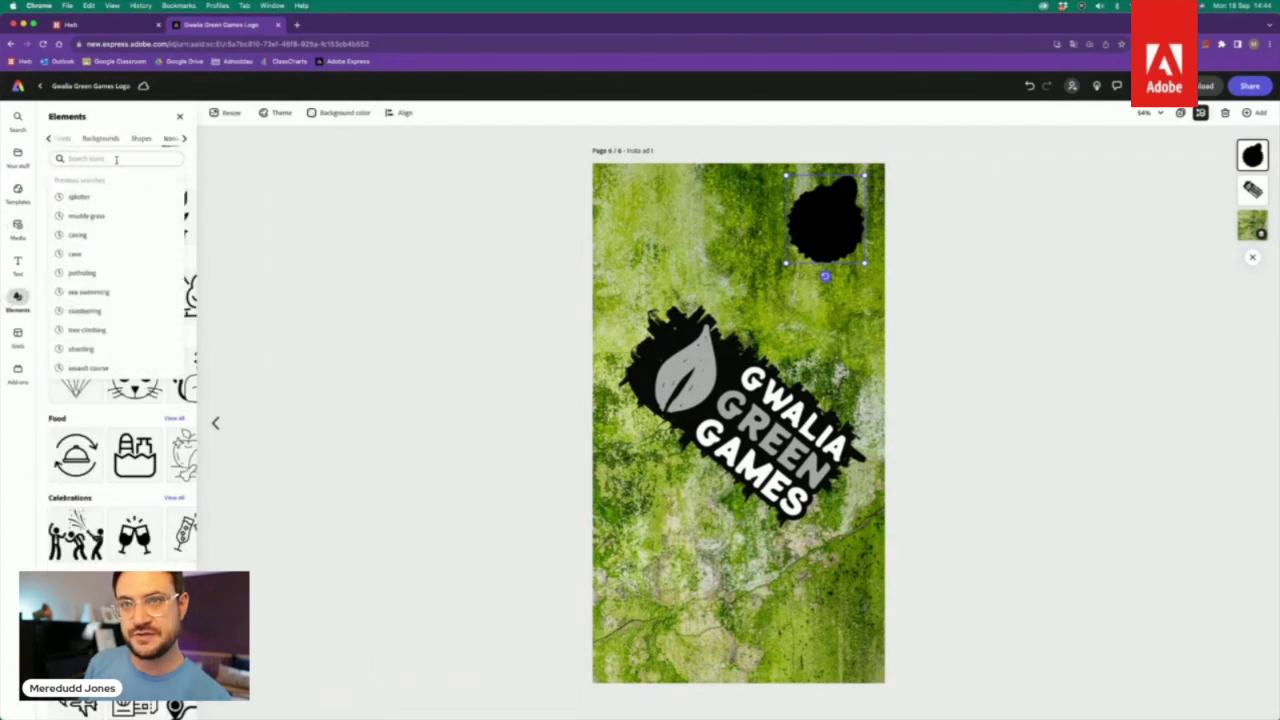
left_click(100, 197)
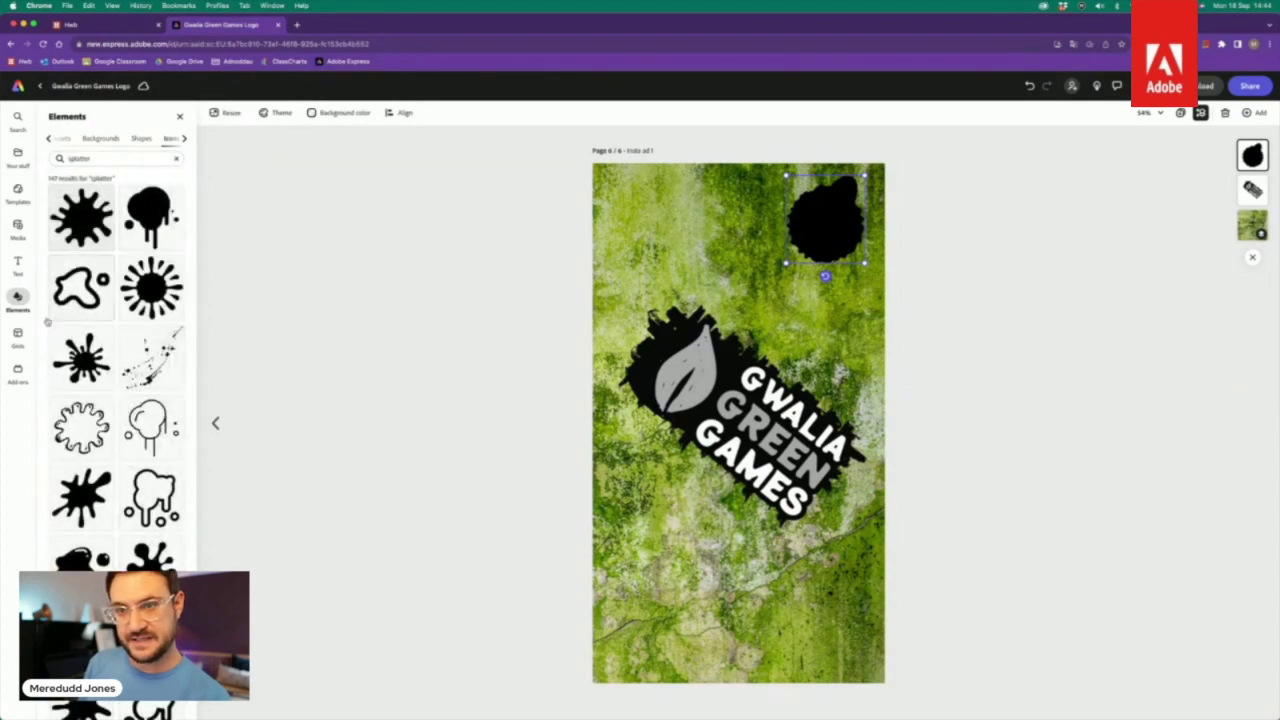
Step: Add four ragged ink-splatter icons from the search results to the Insta ad 1 page
scroll(82, 415, "down", 1)
scroll(75, 440, "down", 10)
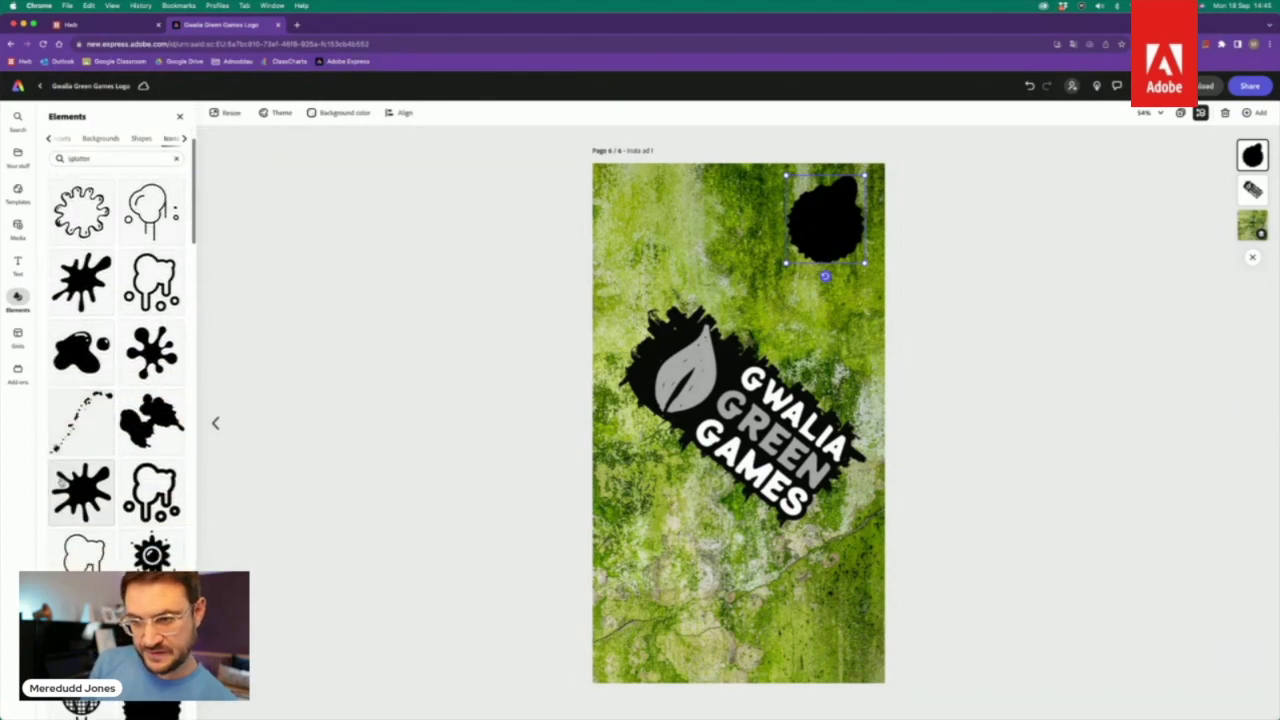
scroll(60, 483, "down", 4)
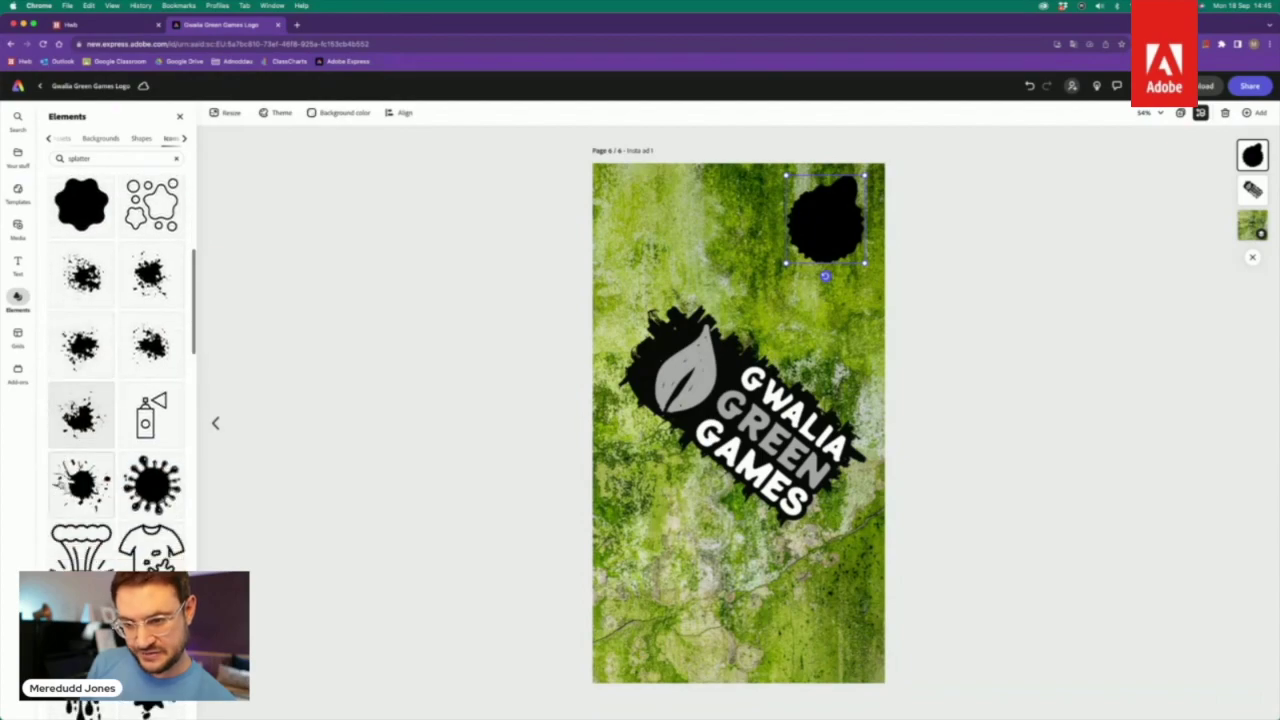
scroll(60, 470, "down", 1)
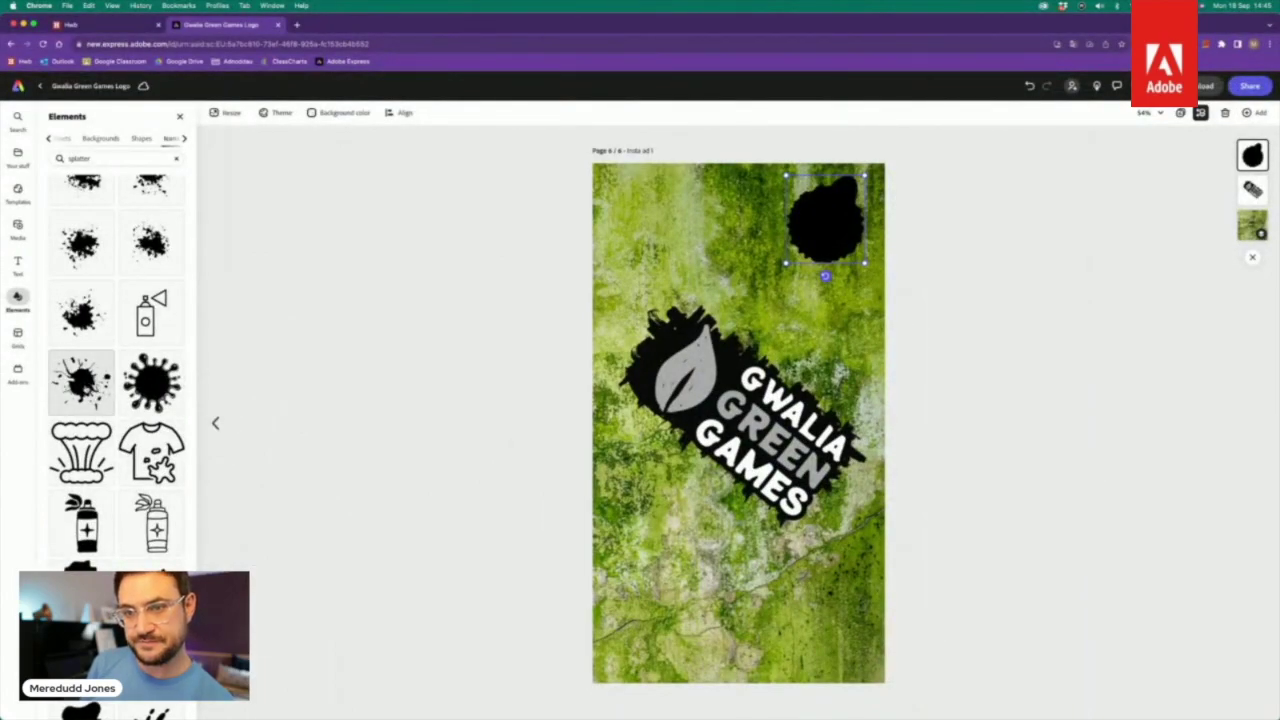
left_click(81, 381)
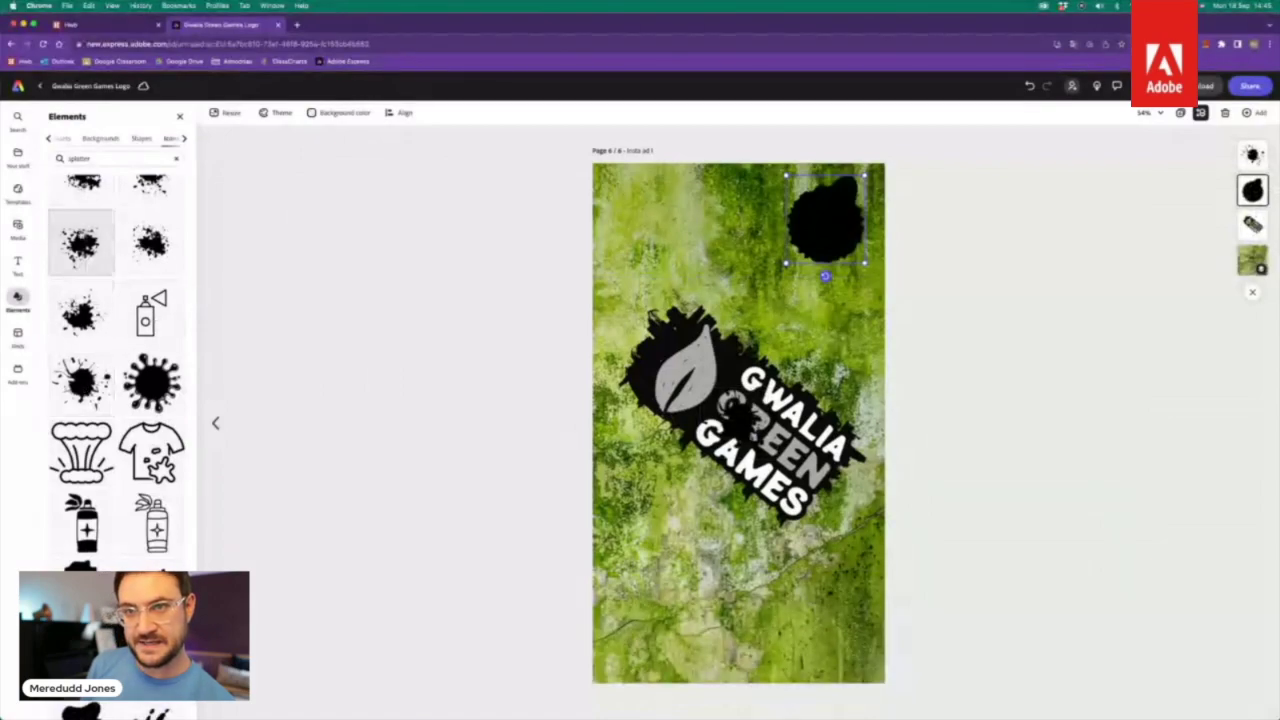
left_click(151, 243)
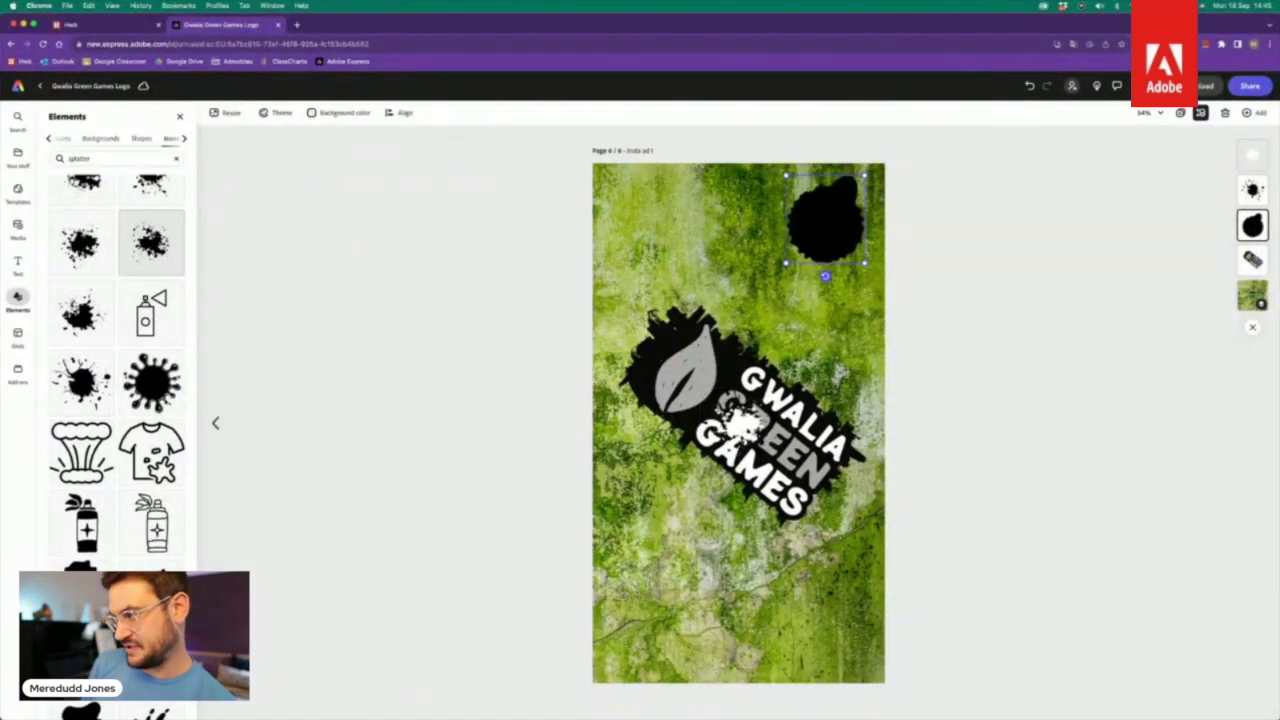
left_click(151, 243)
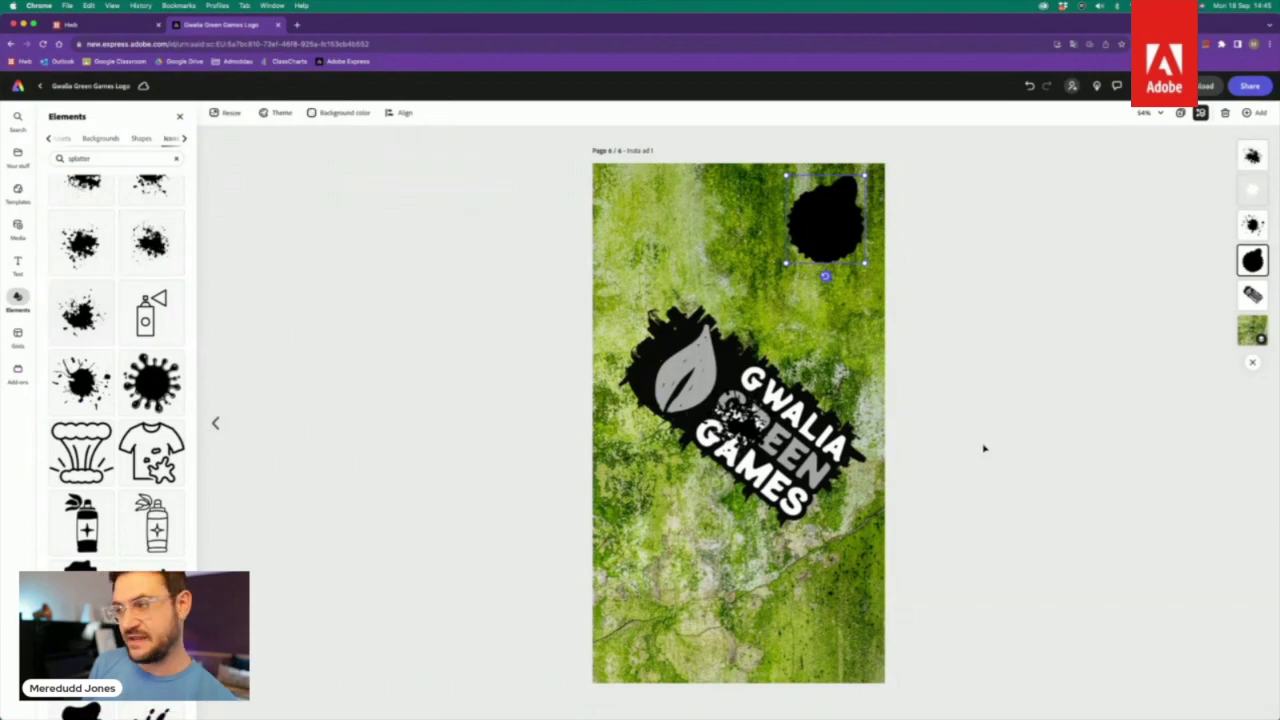
left_click(738, 438)
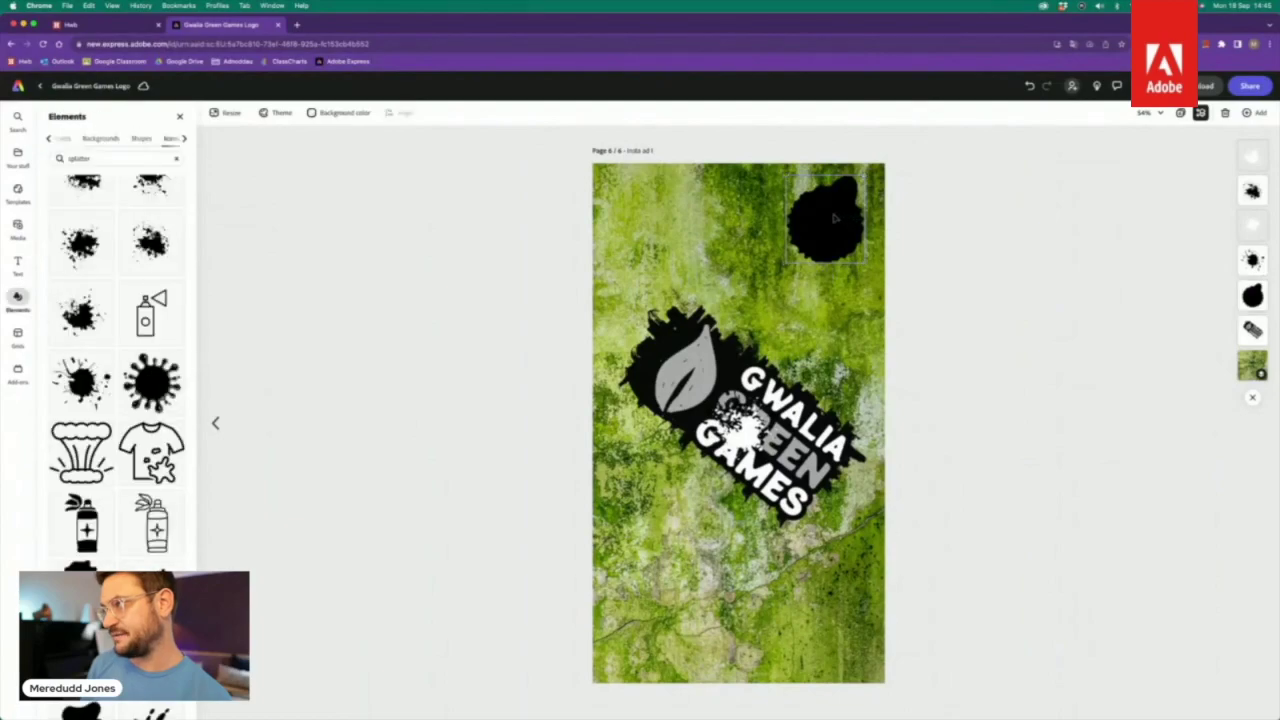
Step: Delete the solid round black blob near the page's upper-right corner
left_click(834, 217)
key("Delete")
Step: Enlarge the topmost white splatter over the page's upper-left corner and the upper black splatter over its lower-right corner
left_click(732, 428)
left_click_drag(732, 428, 780, 400)
left_click_drag(690, 300, 643, 246)
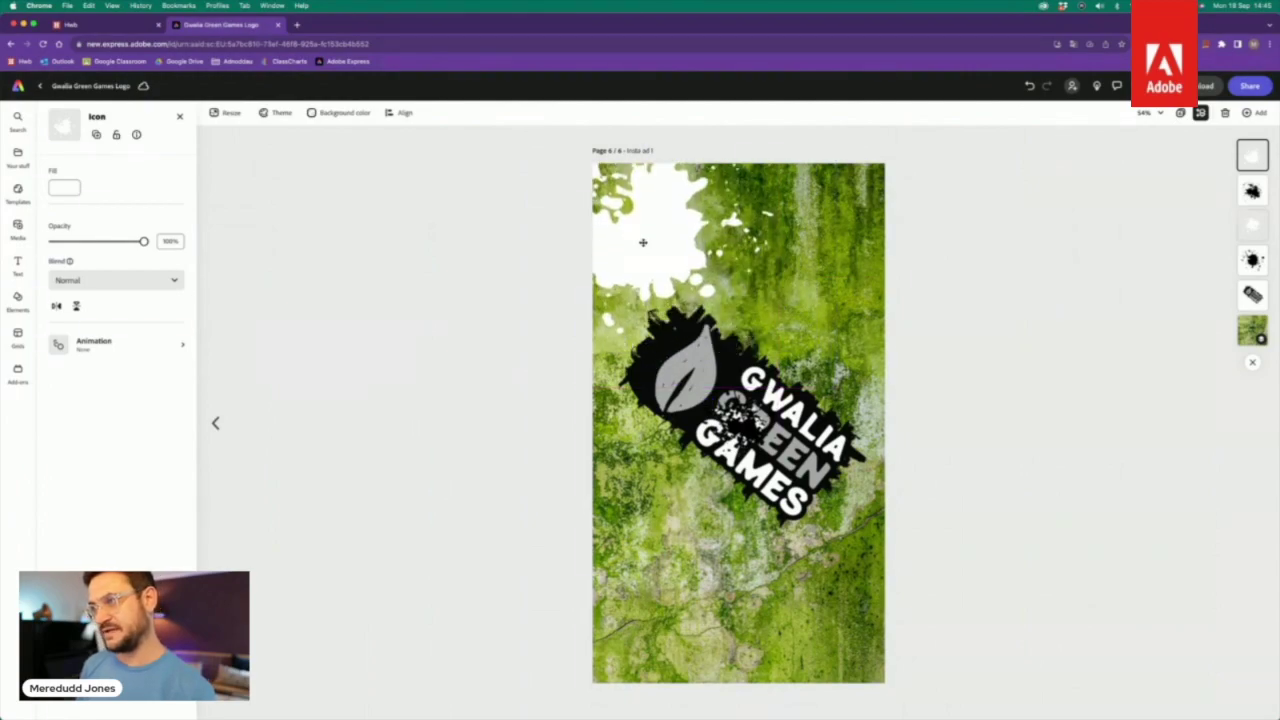
left_click_drag(742, 428, 676, 424)
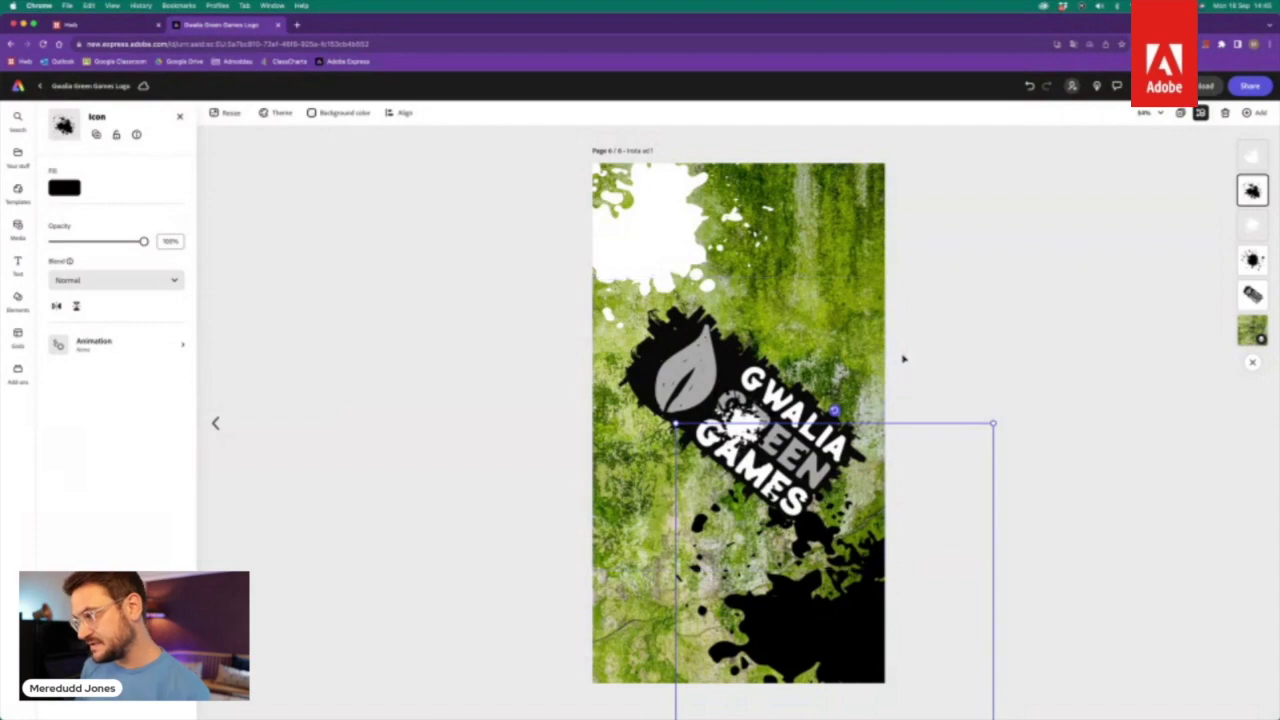
Step: Enlarge the second white splatter and position it over the page's upper-right edge, partly running off the page
key("super+v")
left_click_drag(852, 195, 702, 127)
left_click_drag(808, 200, 876, 283)
left_click_drag(769, 209, 698, 146)
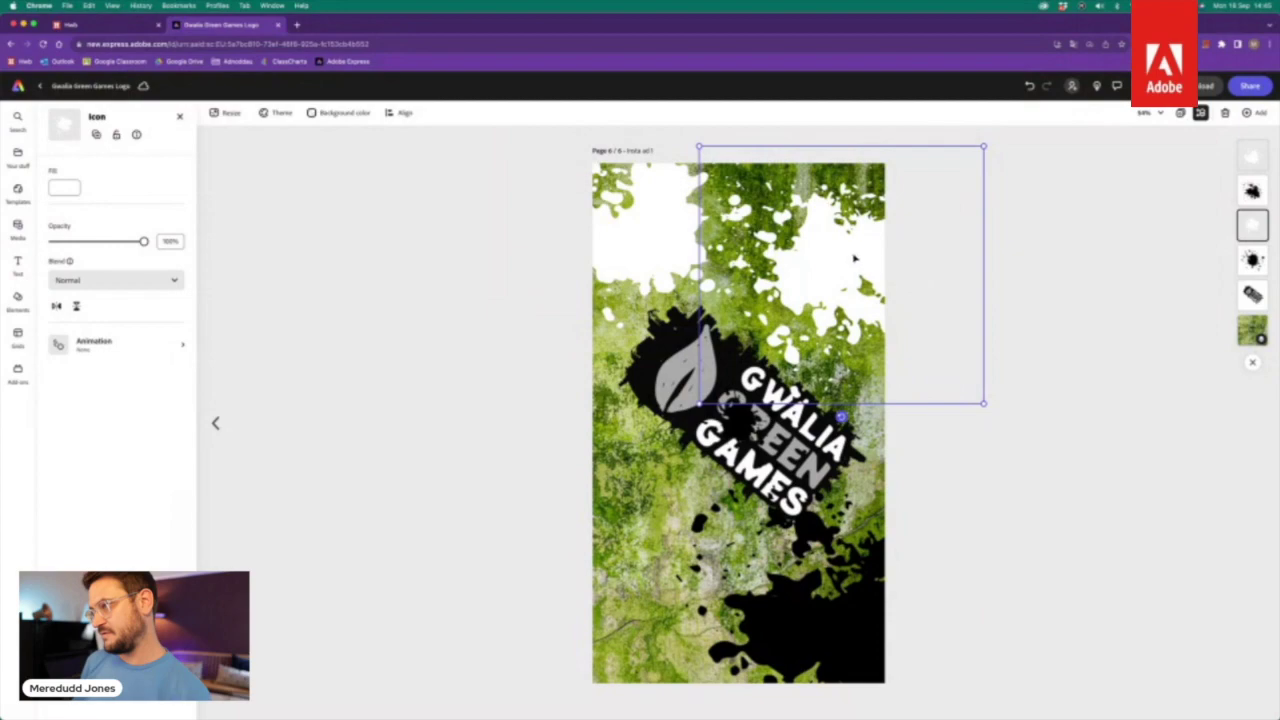
left_click_drag(850, 259, 858, 281)
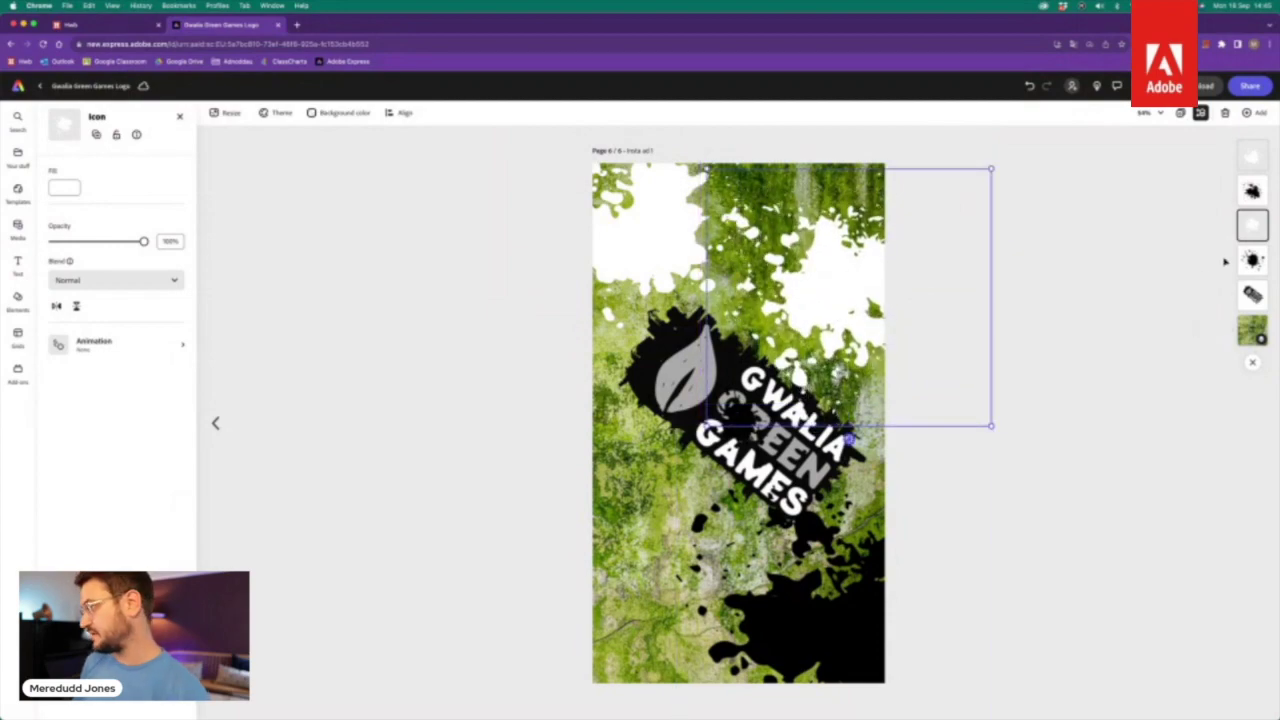
Step: Enlarge the remaining black splatter and position it over the page's lower-left edge, beneath the logo
left_click(742, 464)
left_click_drag(760, 388, 832, 345)
left_click_drag(752, 412, 793, 708)
left_click_drag(680, 580, 690, 526)
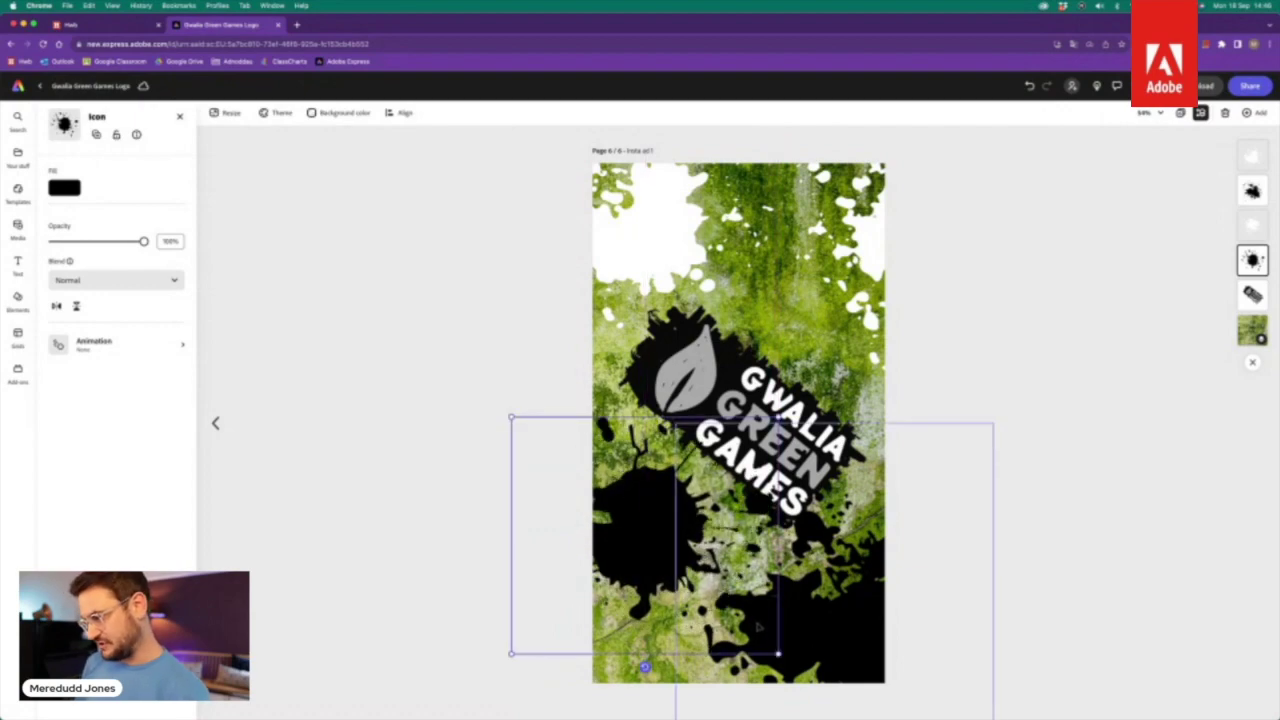
Step: Enlarge the lower-left black splatter and shift it outward so more of it runs off the page's side edge
left_click_drag(778, 654, 805, 677)
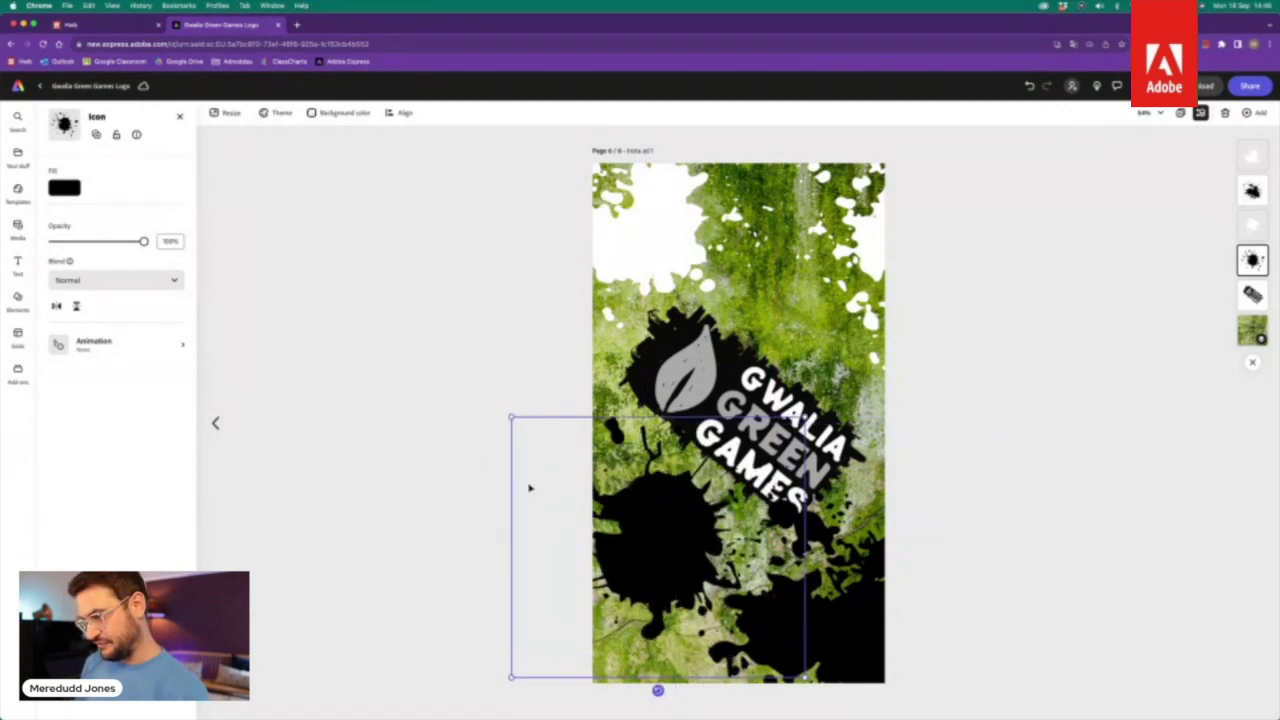
left_click_drag(510, 415, 486, 394)
left_click_drag(617, 486, 600, 493)
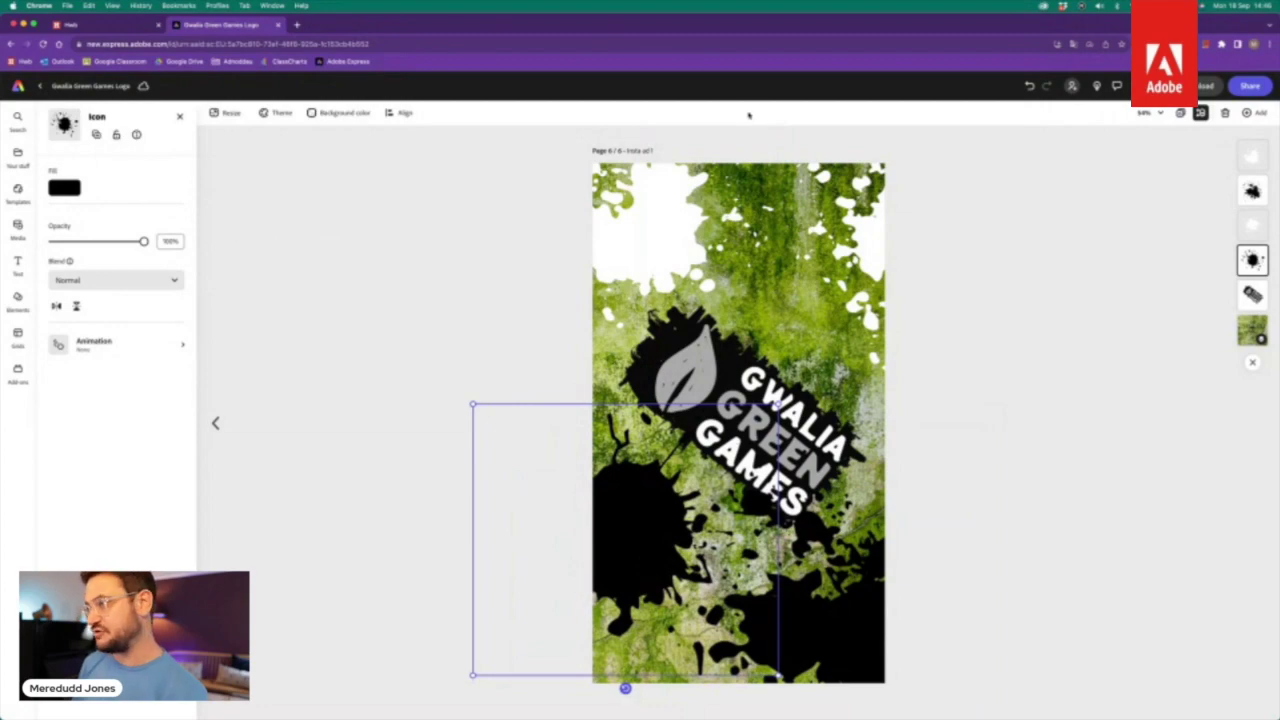
Step: Shift and enlarge the upper-right white splatter, and enlarge the white splatter over the page's upper-left corner
left_click_drag(870, 228, 966, 262)
left_click_drag(722, 148, 686, 122)
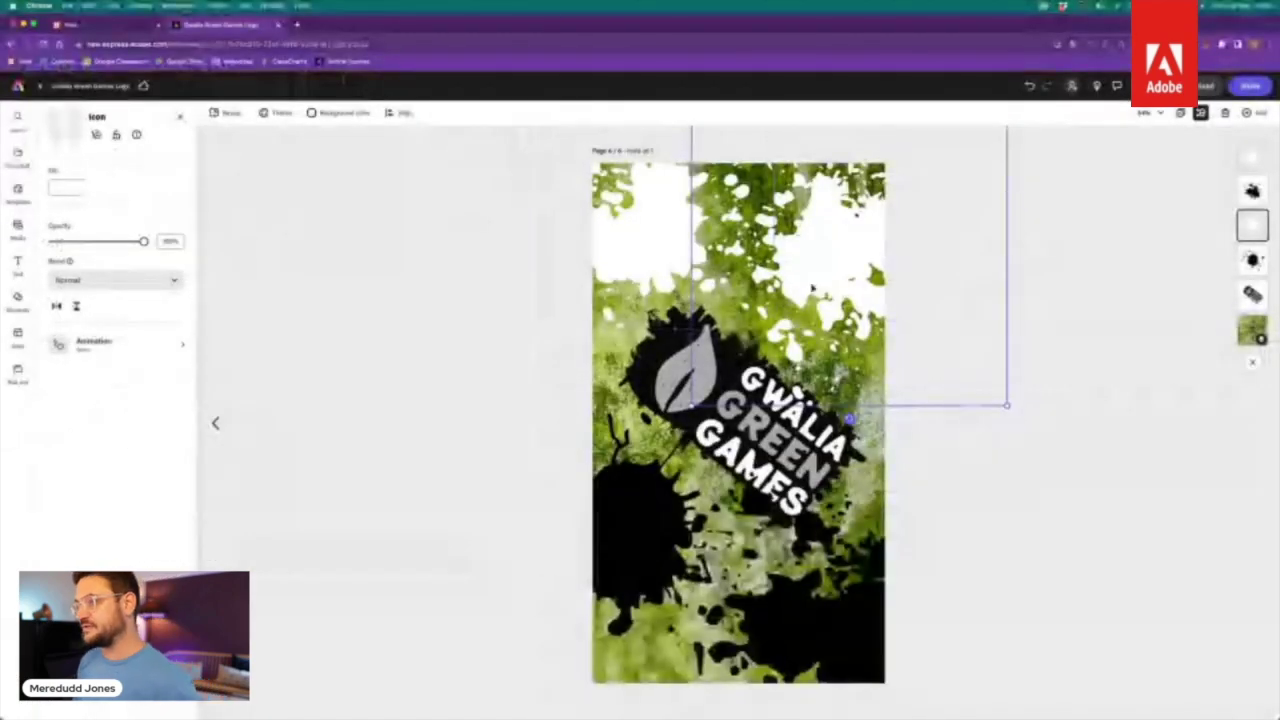
left_click(646, 240)
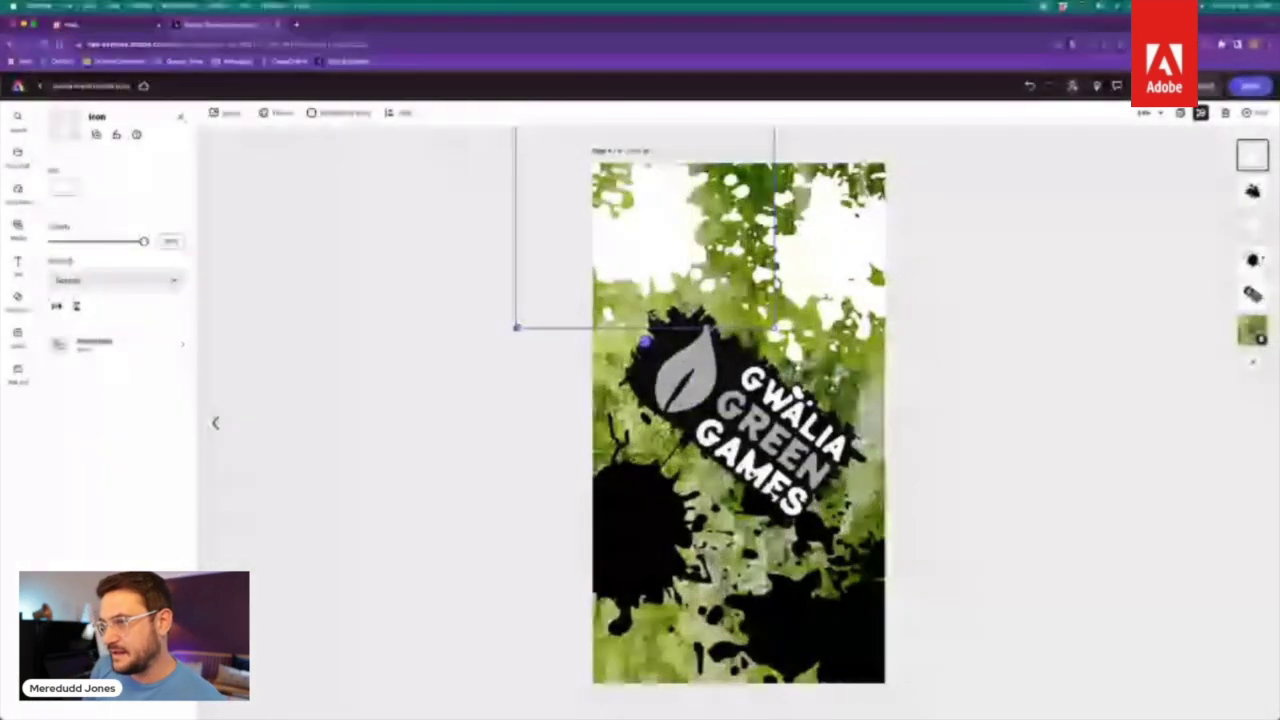
left_click_drag(517, 327, 423, 349)
Step: Enlarge the upper-right white splatter further, rotate it counterclockwise and reposition it over the page's upper-right edge
left_click_drag(665, 215, 896, 250)
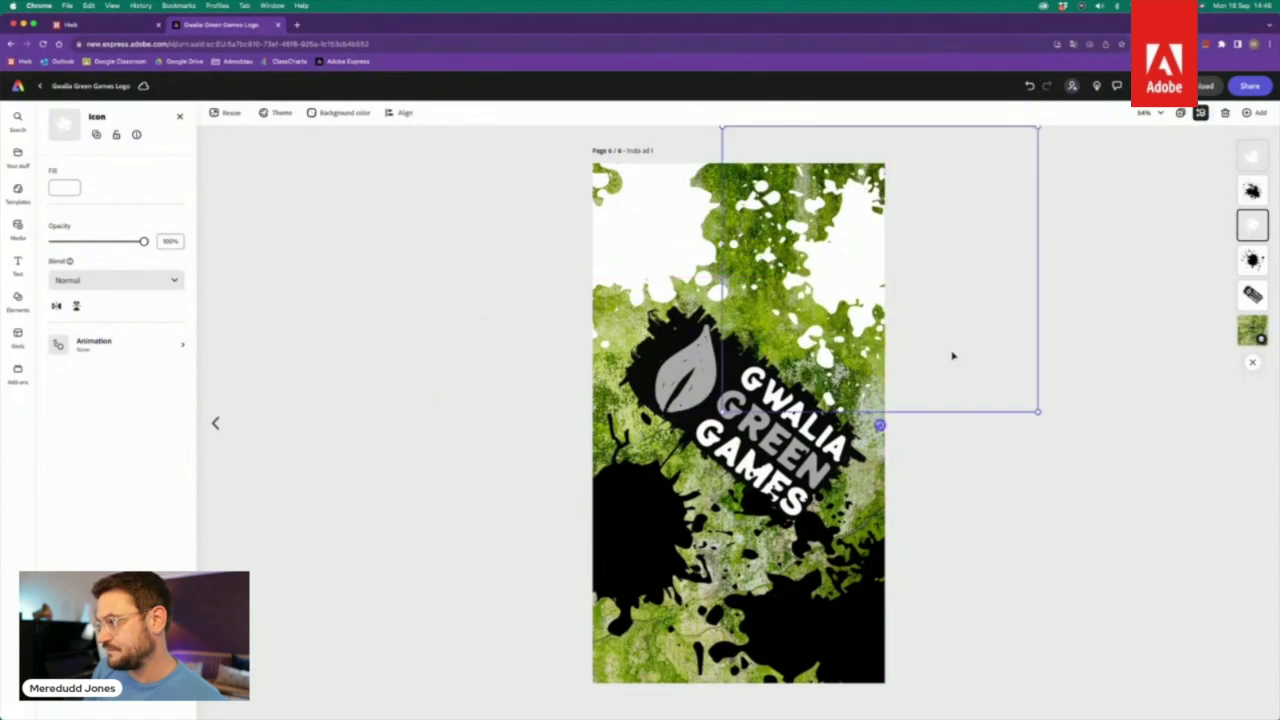
left_click_drag(1039, 414, 812, 239)
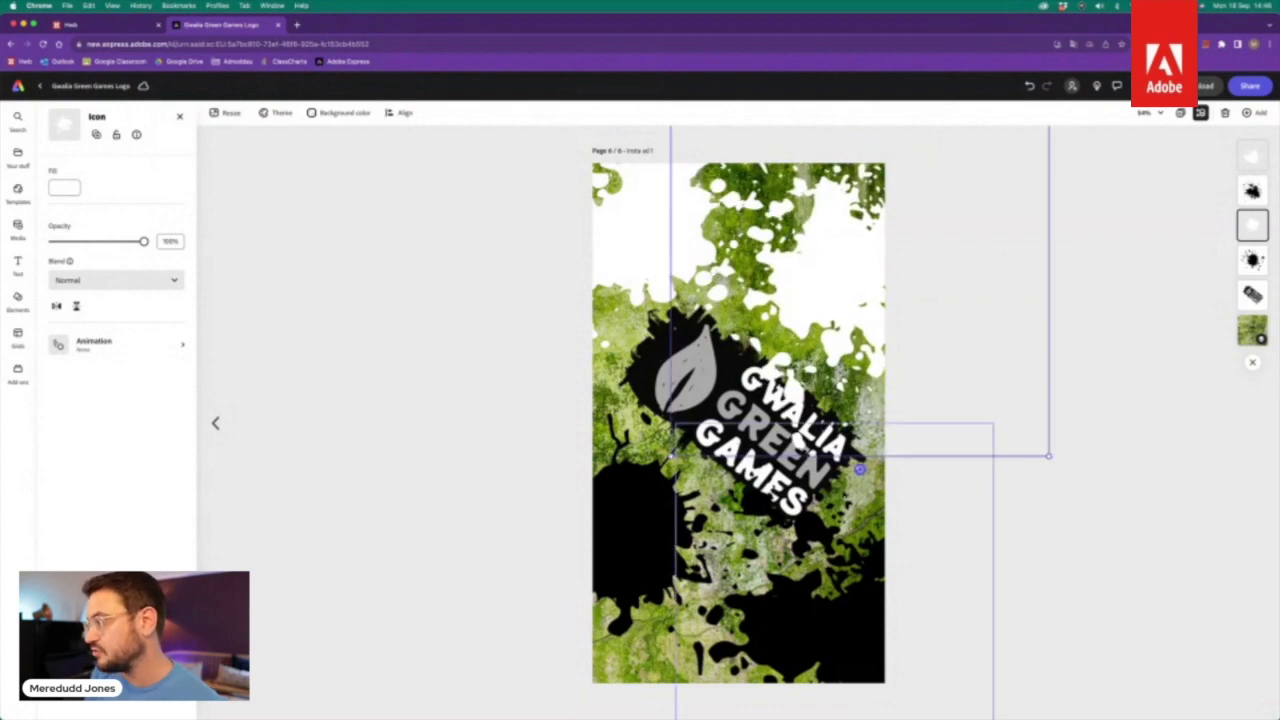
left_click_drag(860, 468, 953, 492)
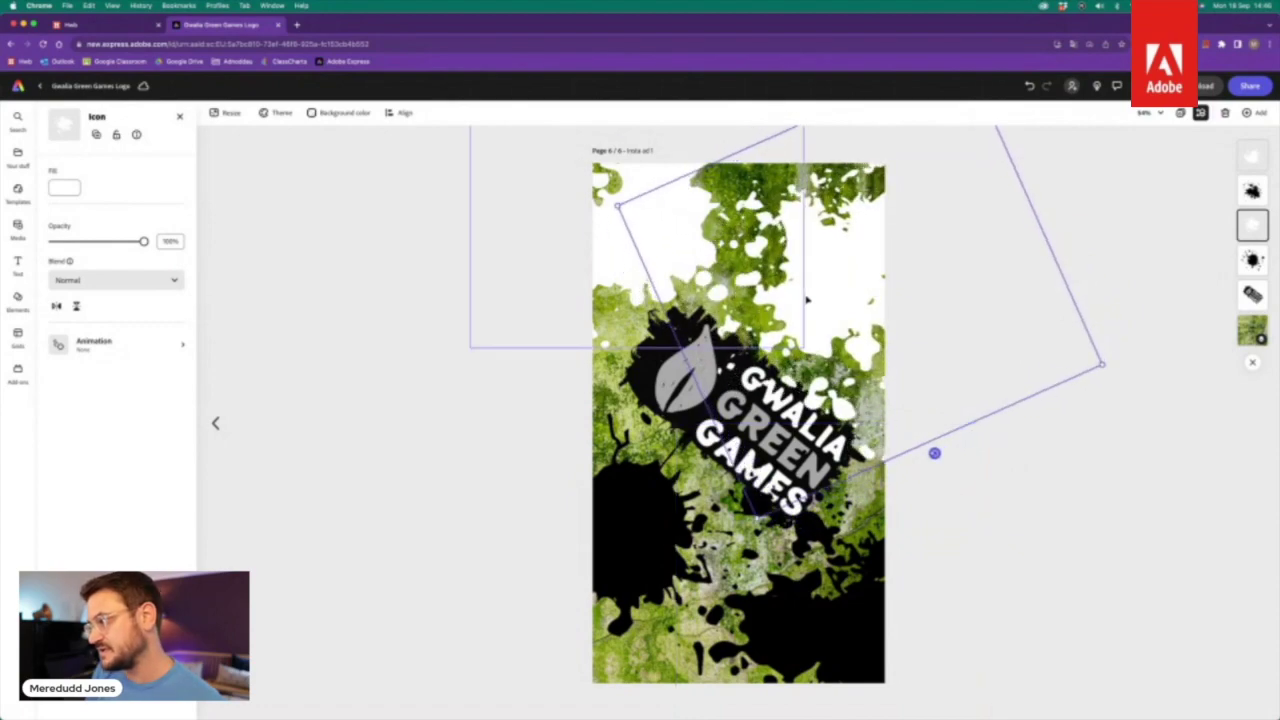
left_click_drag(799, 277, 812, 271)
left_click(812, 271)
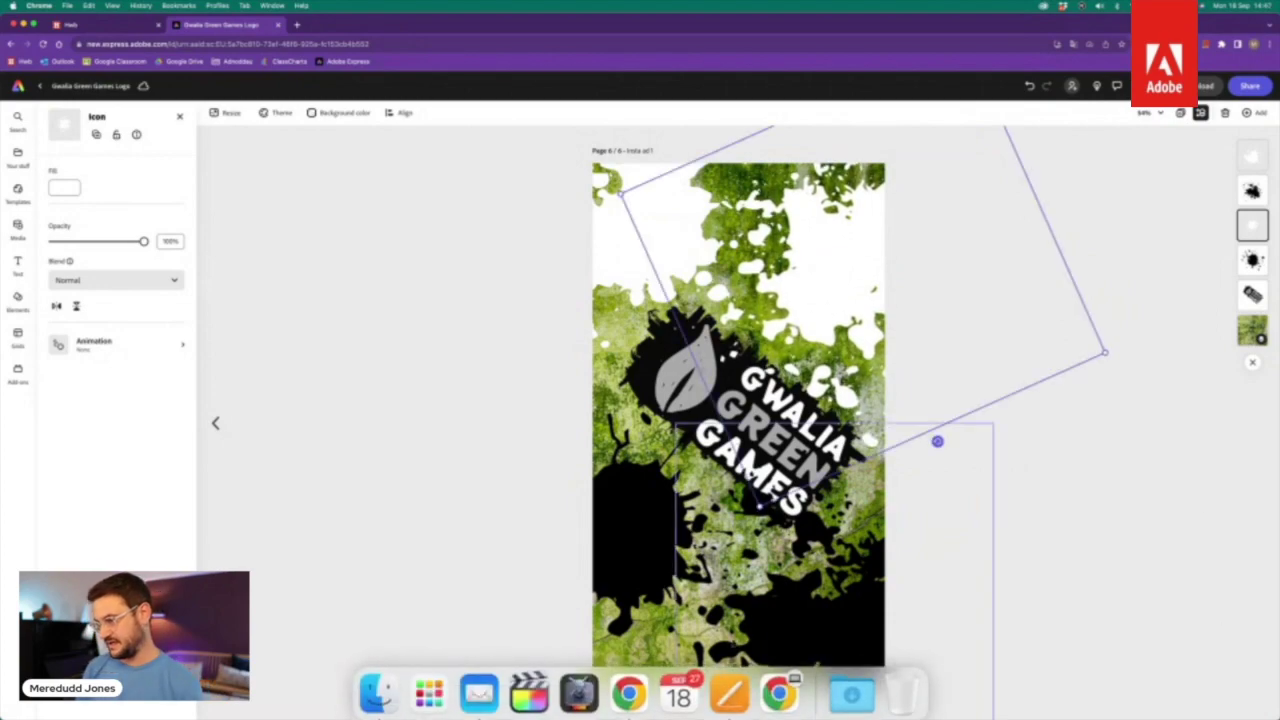
Step: Scale up the lower-left black splatter again and move it back over the page's lower-left area
left_click(650, 533)
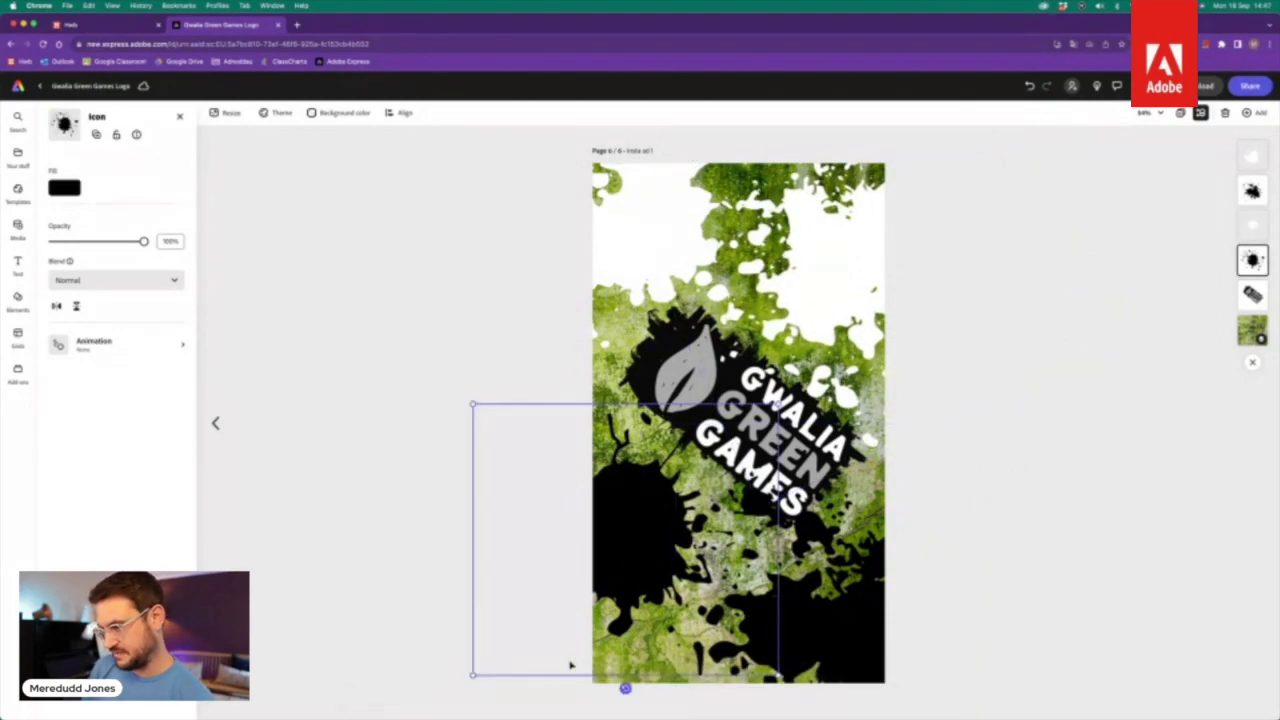
left_click_drag(473, 675, 427, 716)
left_click_drag(623, 545, 668, 521)
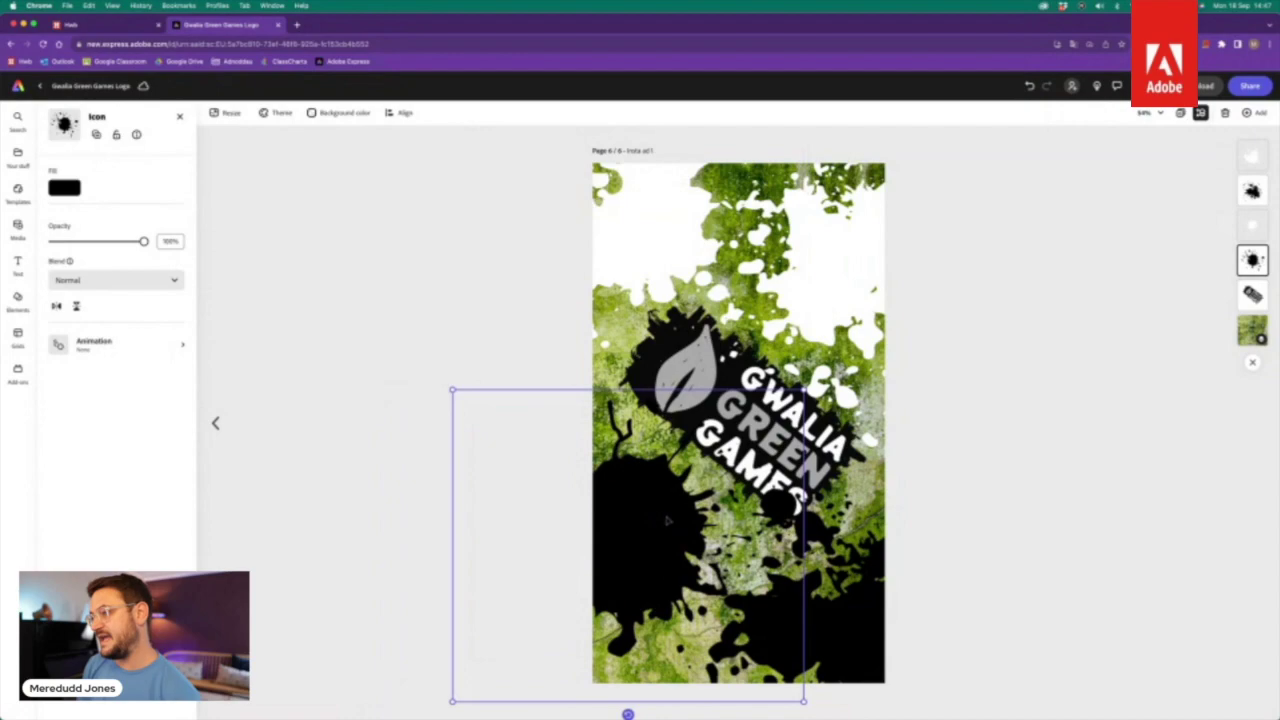
Step: Bring the logo to the front of all layers and nudge the lower-right black splatter slightly upward
left_click_drag(1252, 293, 1254, 158)
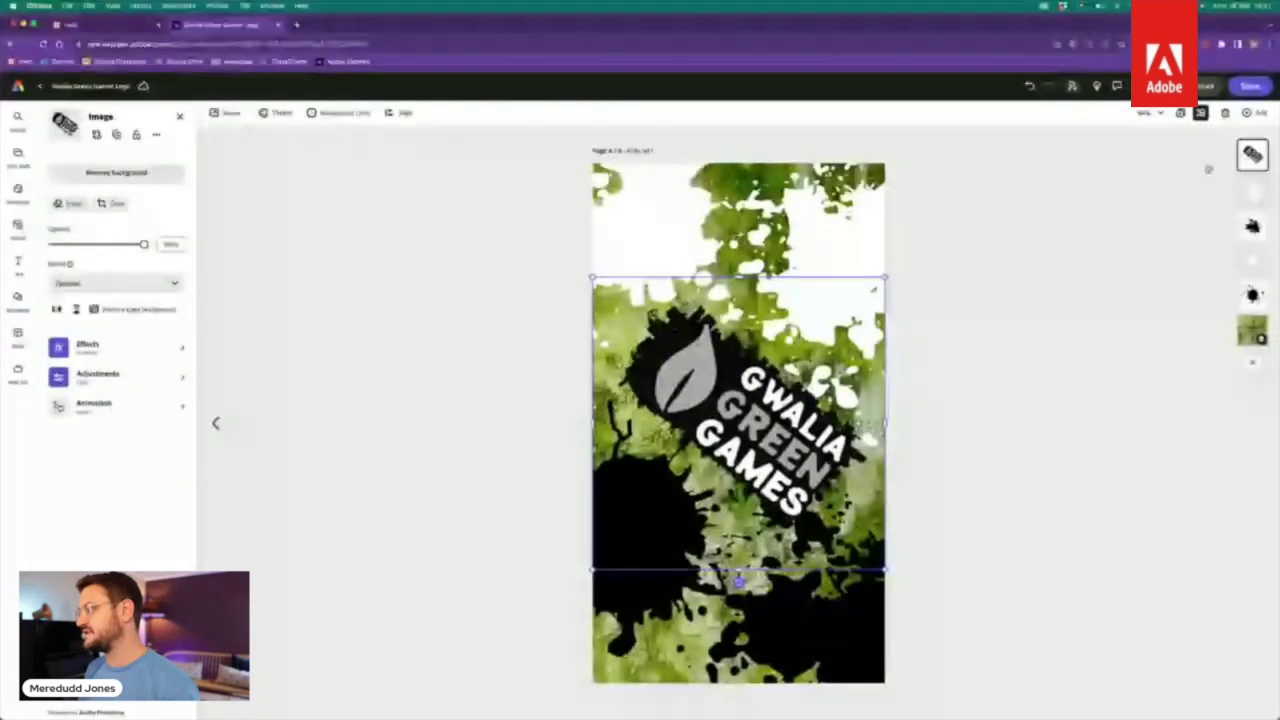
left_click(988, 408)
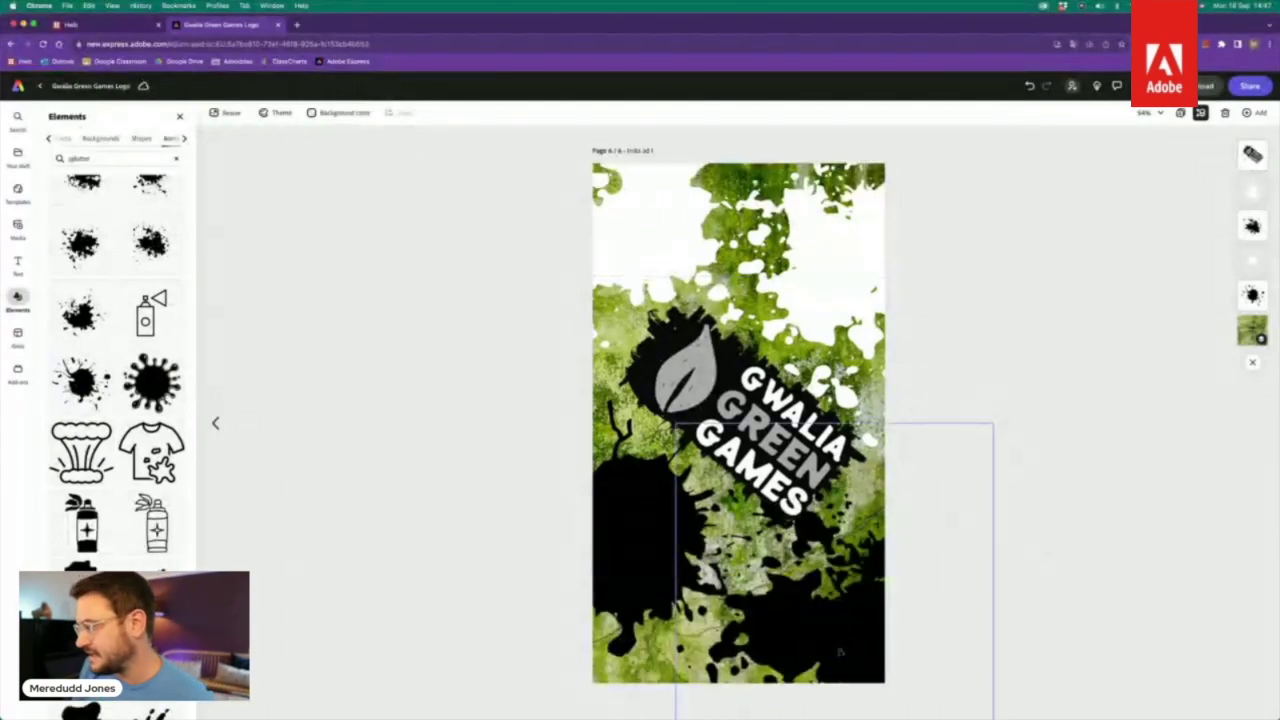
left_click_drag(841, 652, 841, 642)
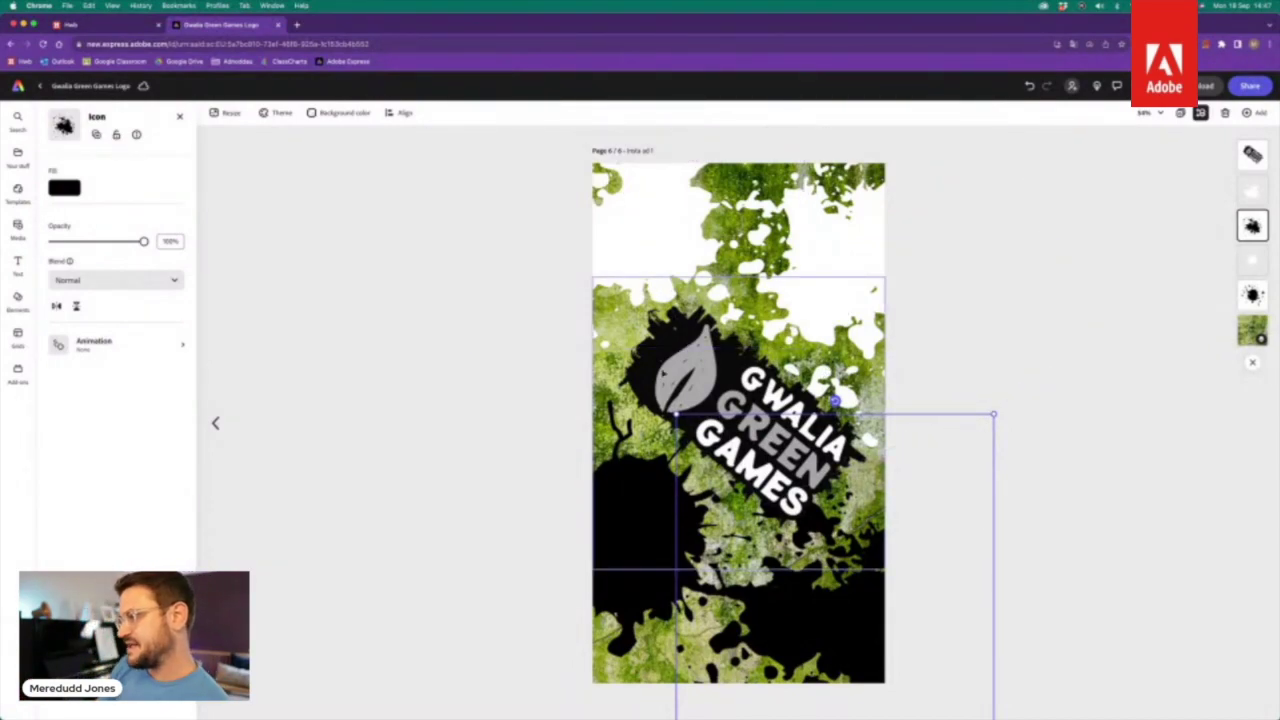
Step: Recolour the white splatter in the page's upper-left corner with a custom dark olive green fill
left_click(659, 222)
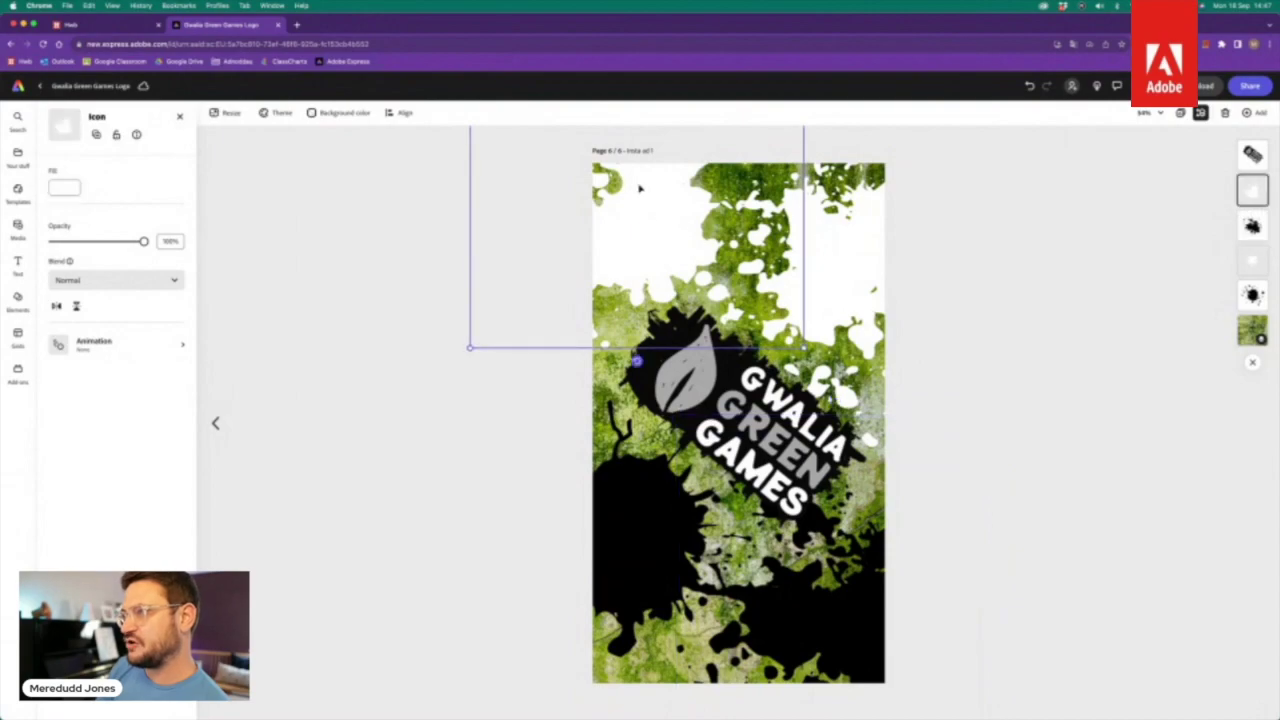
left_click(66, 188)
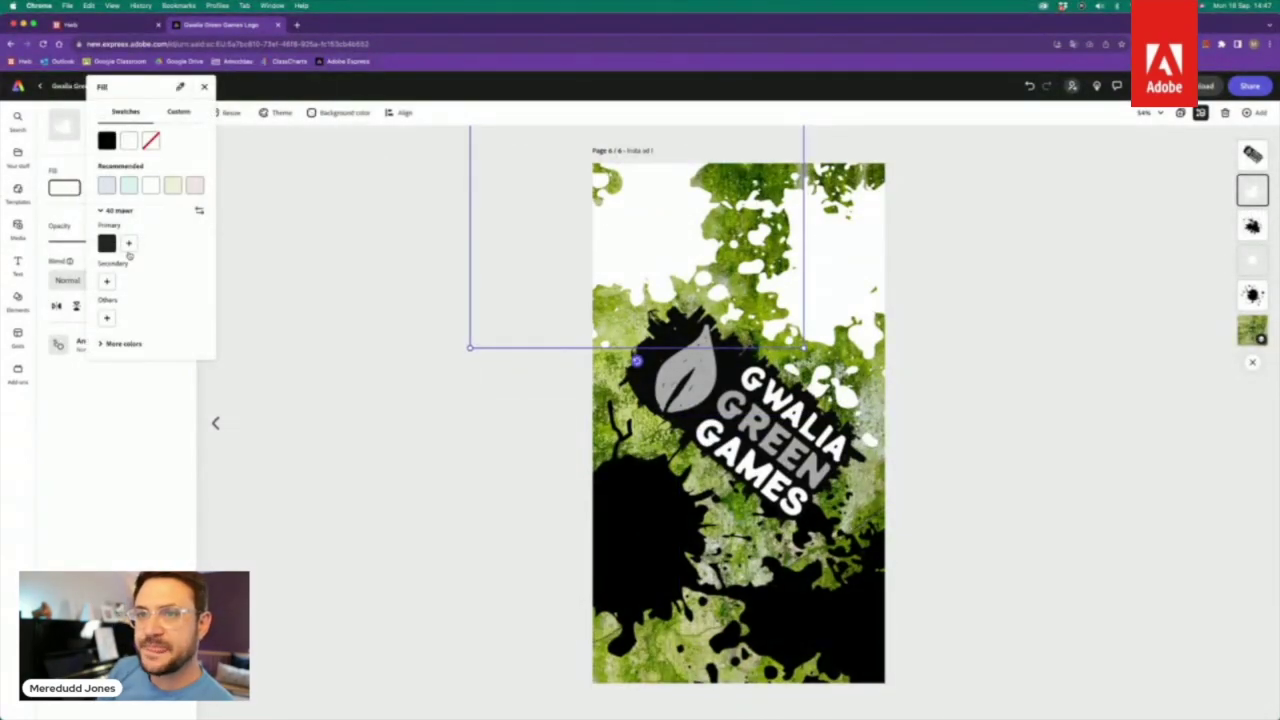
left_click(180, 112)
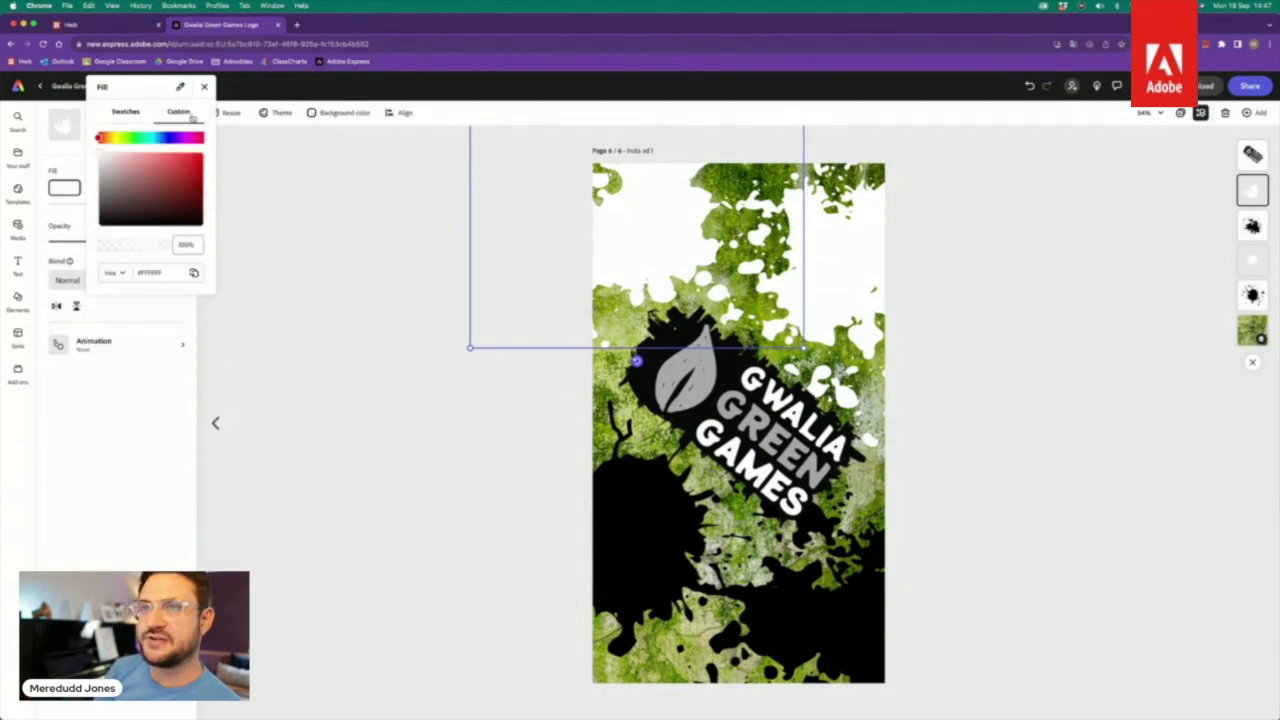
left_click(123, 139)
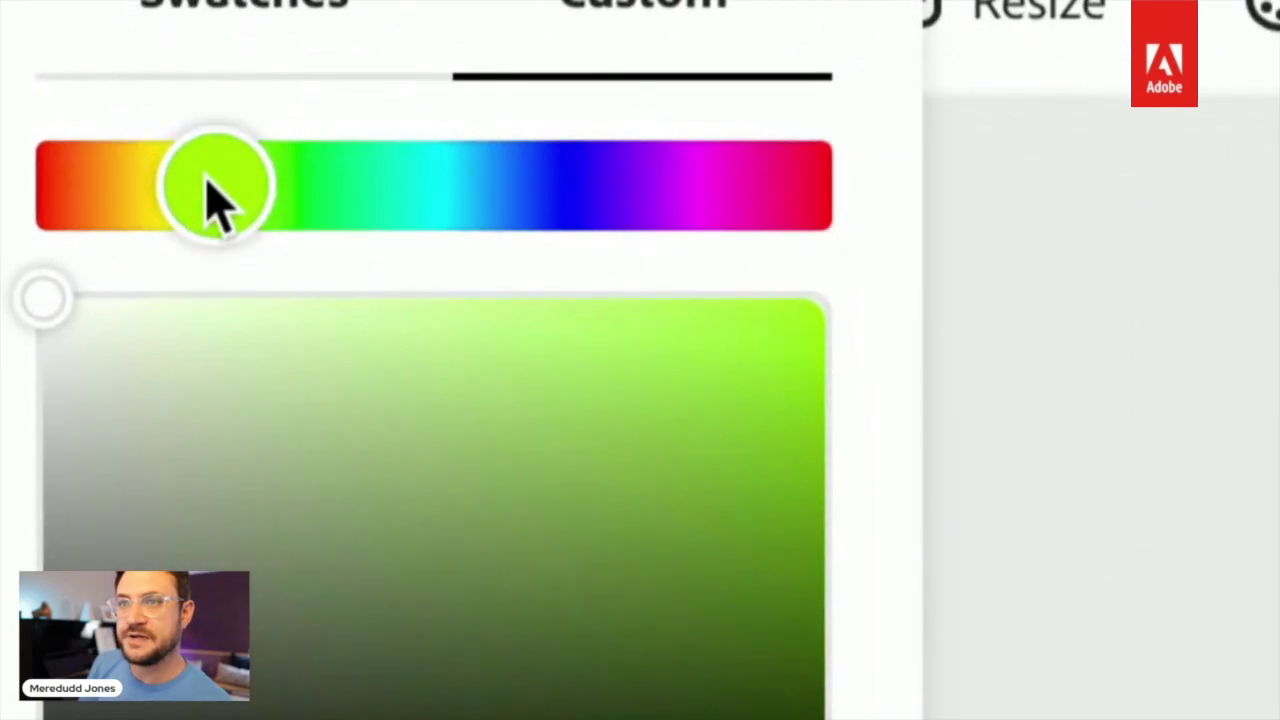
left_click_drag(121, 138, 121, 140)
left_click_drag(198, 185, 190, 185)
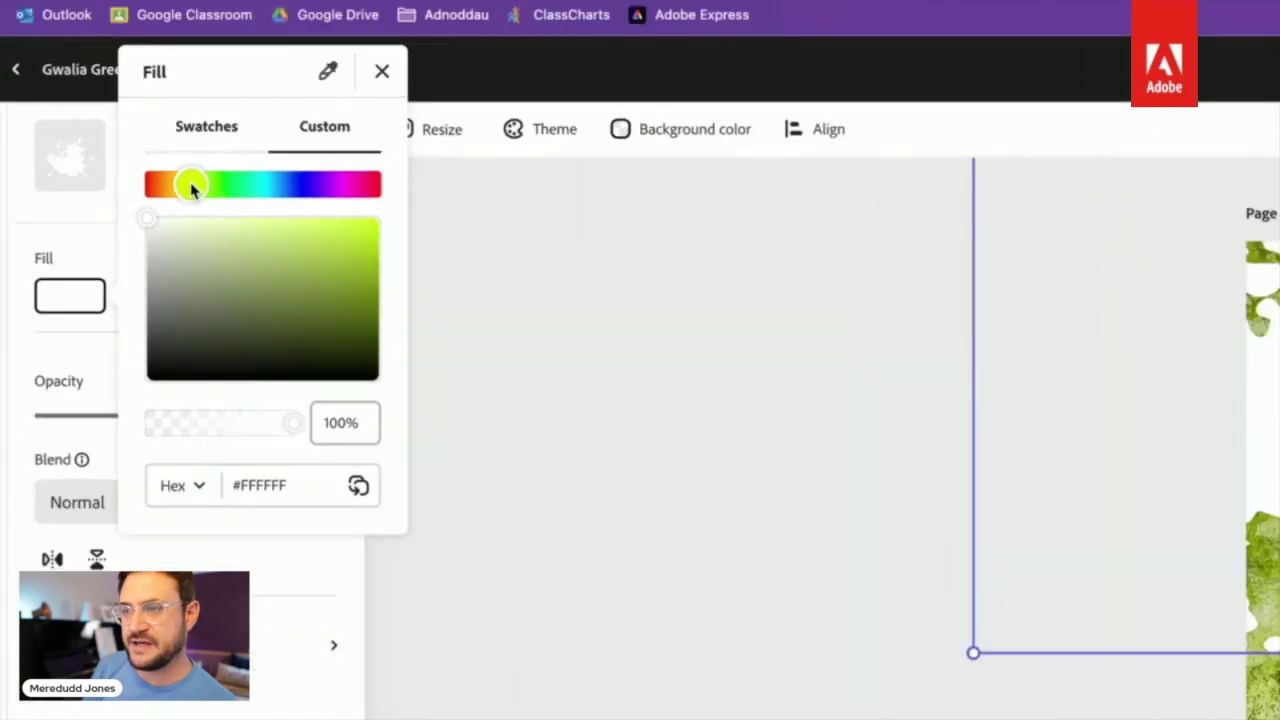
left_click_drag(360, 290, 379, 344)
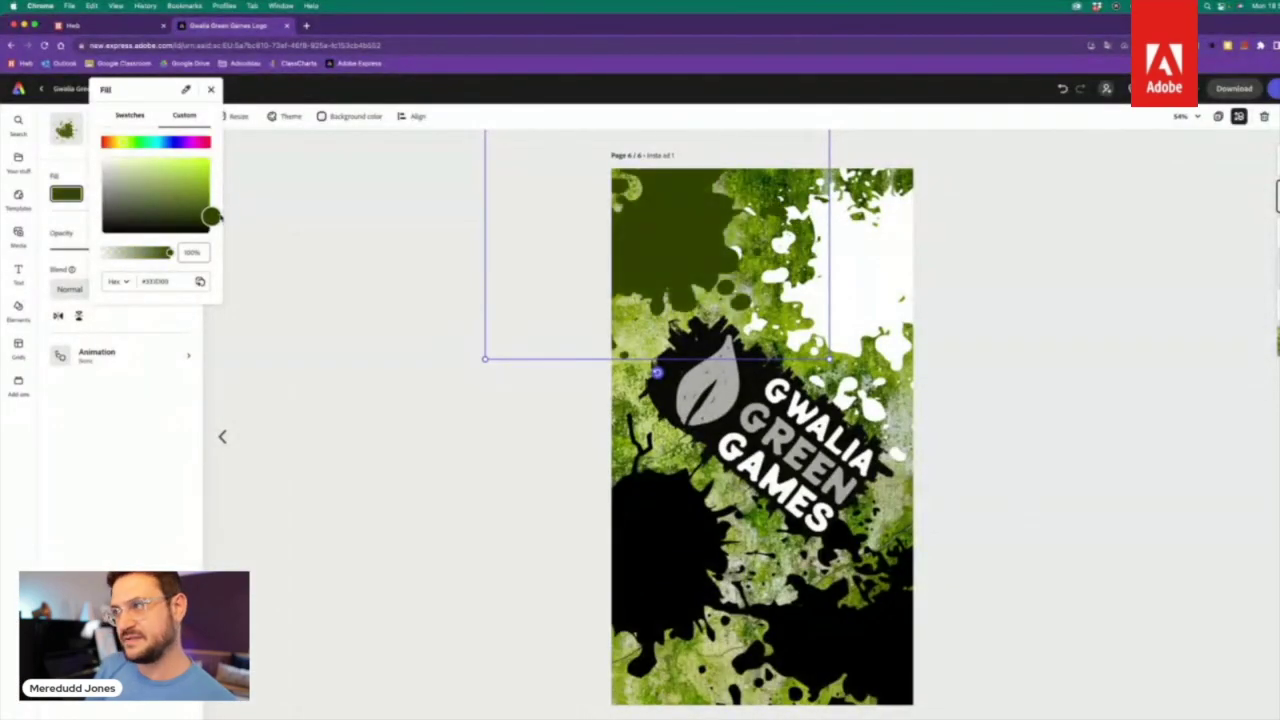
left_click_drag(216, 217, 202, 216)
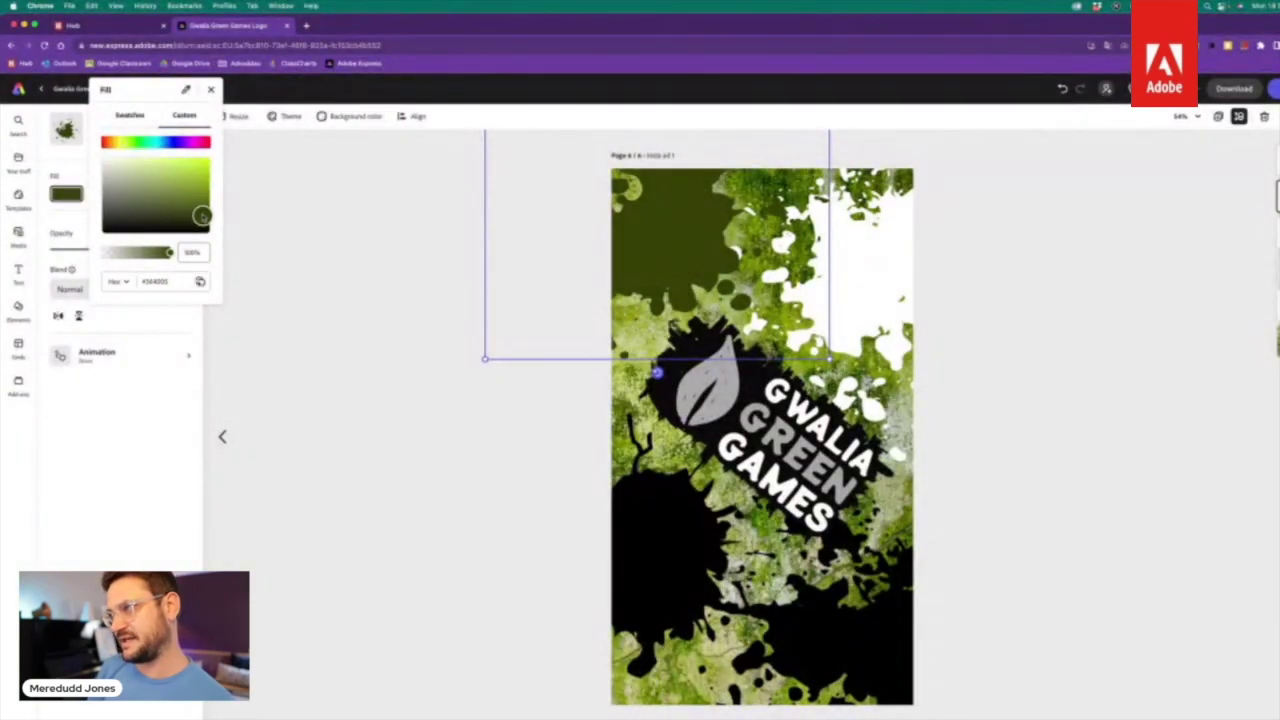
left_click(894, 256)
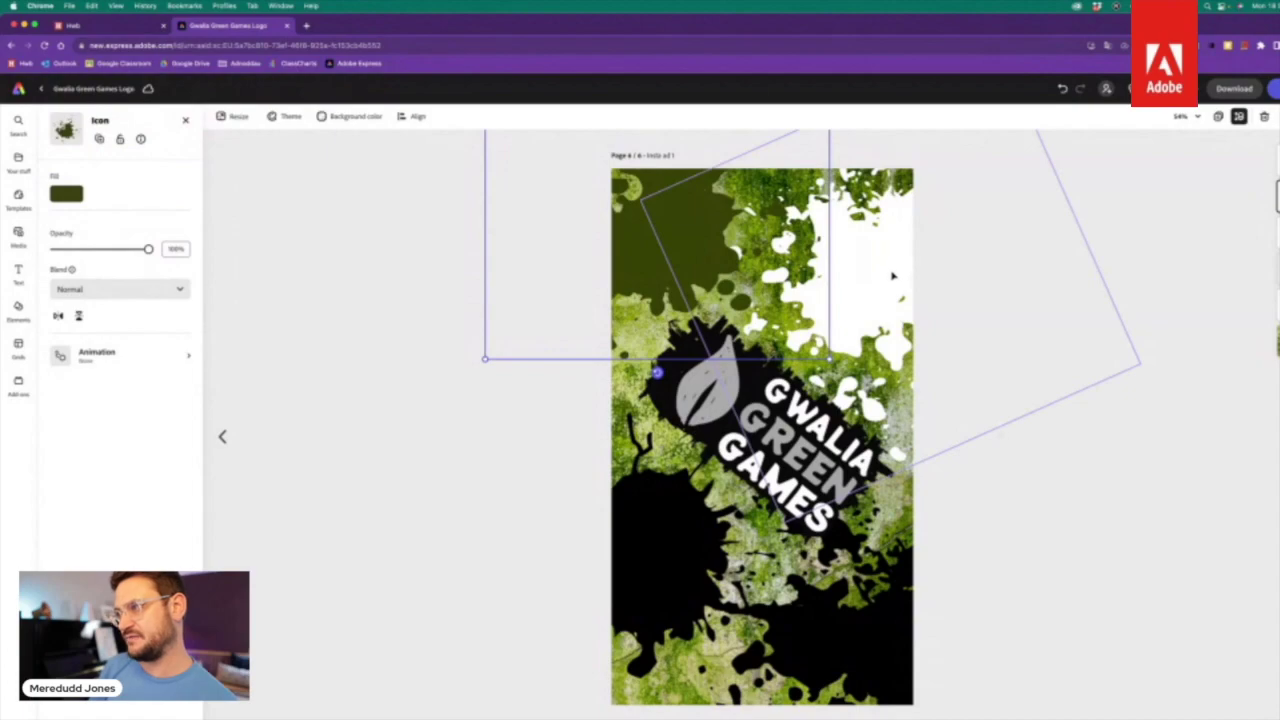
Step: Recolour the white splatter at the page's upper-right edge with a custom dark orange-brown fill
left_click(893, 276)
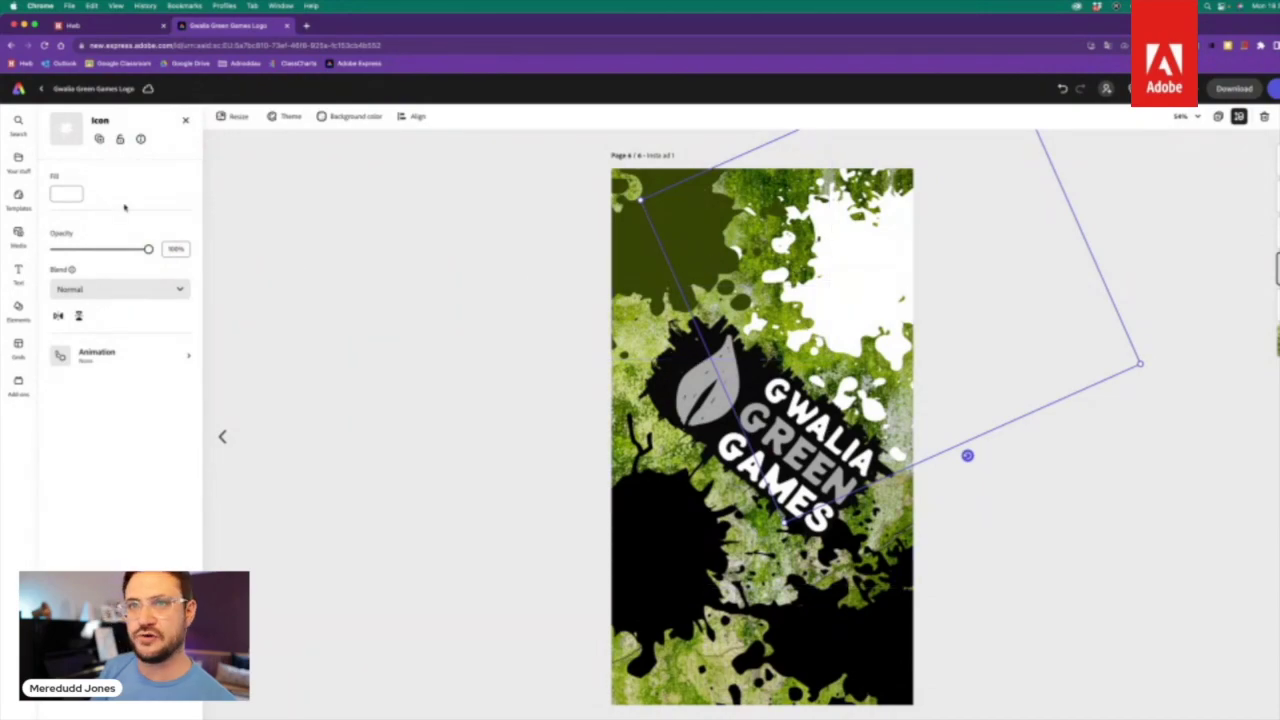
left_click(64, 195)
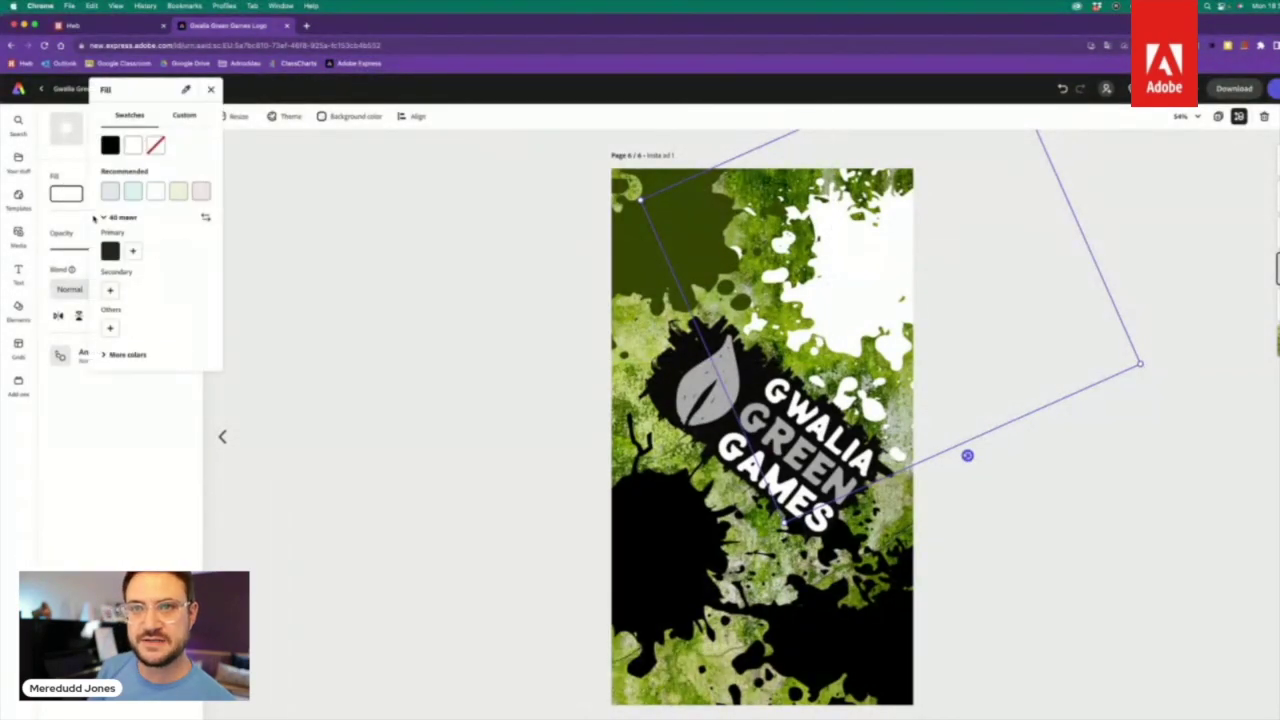
left_click(185, 116)
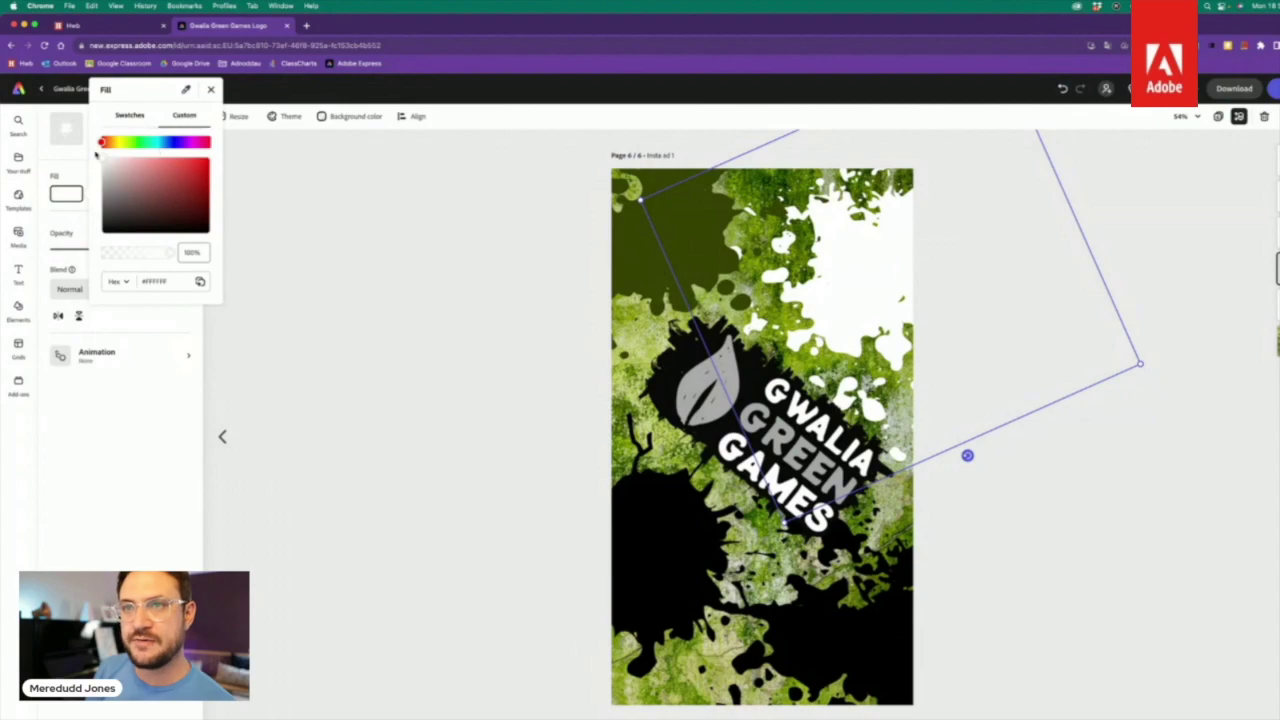
left_click(107, 142)
left_click_drag(201, 199, 204, 203)
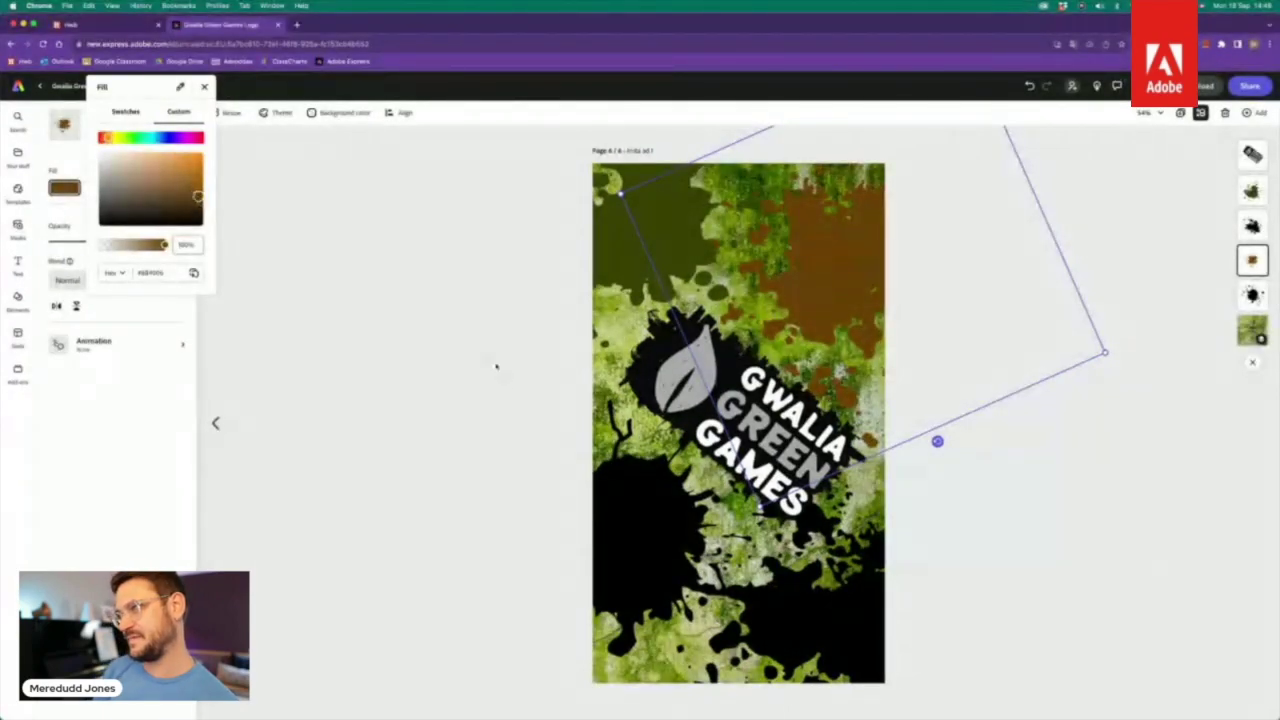
left_click(630, 530)
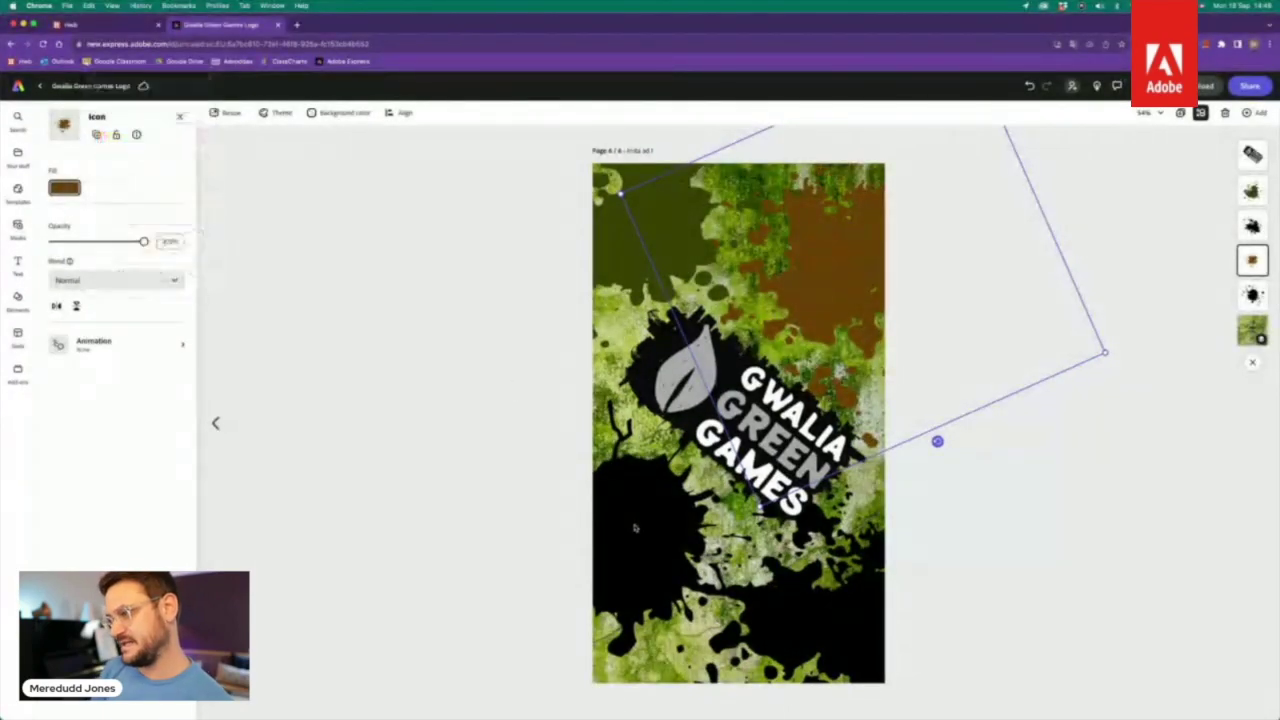
Step: Recolour the black splatter at the page's lower-left edge with a custom muted mid-green fill
left_click(648, 595)
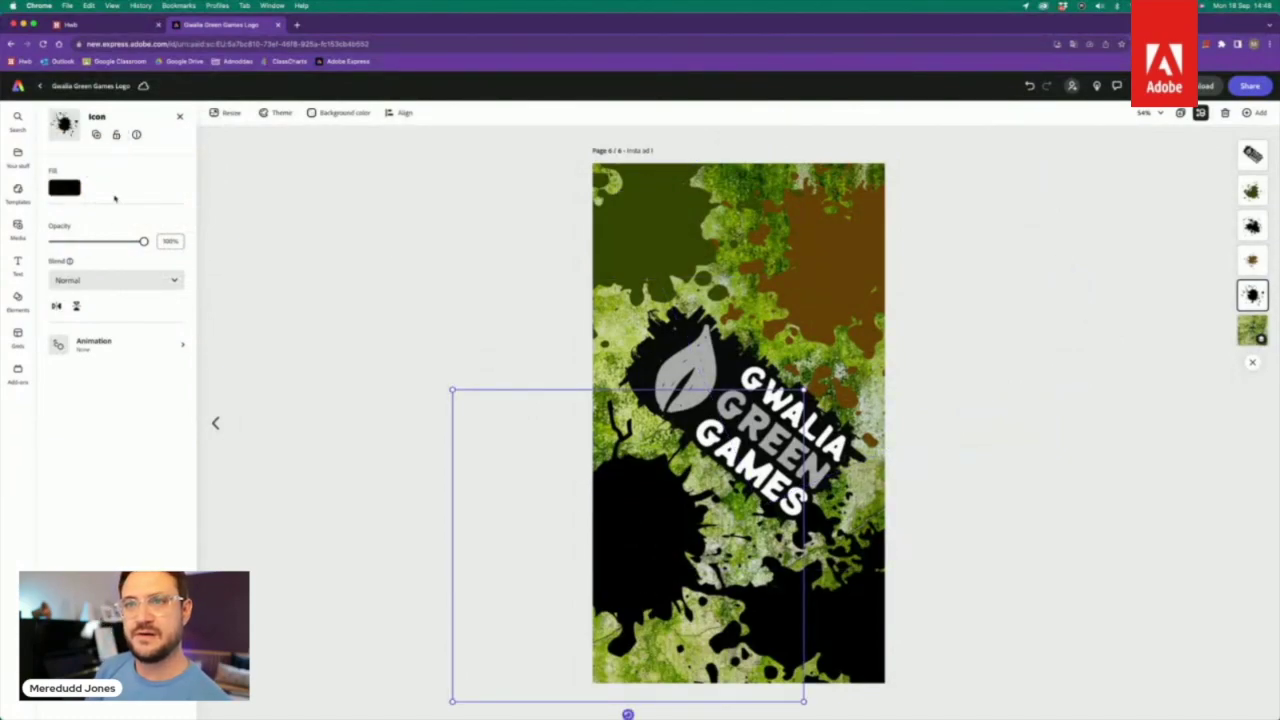
left_click(62, 187)
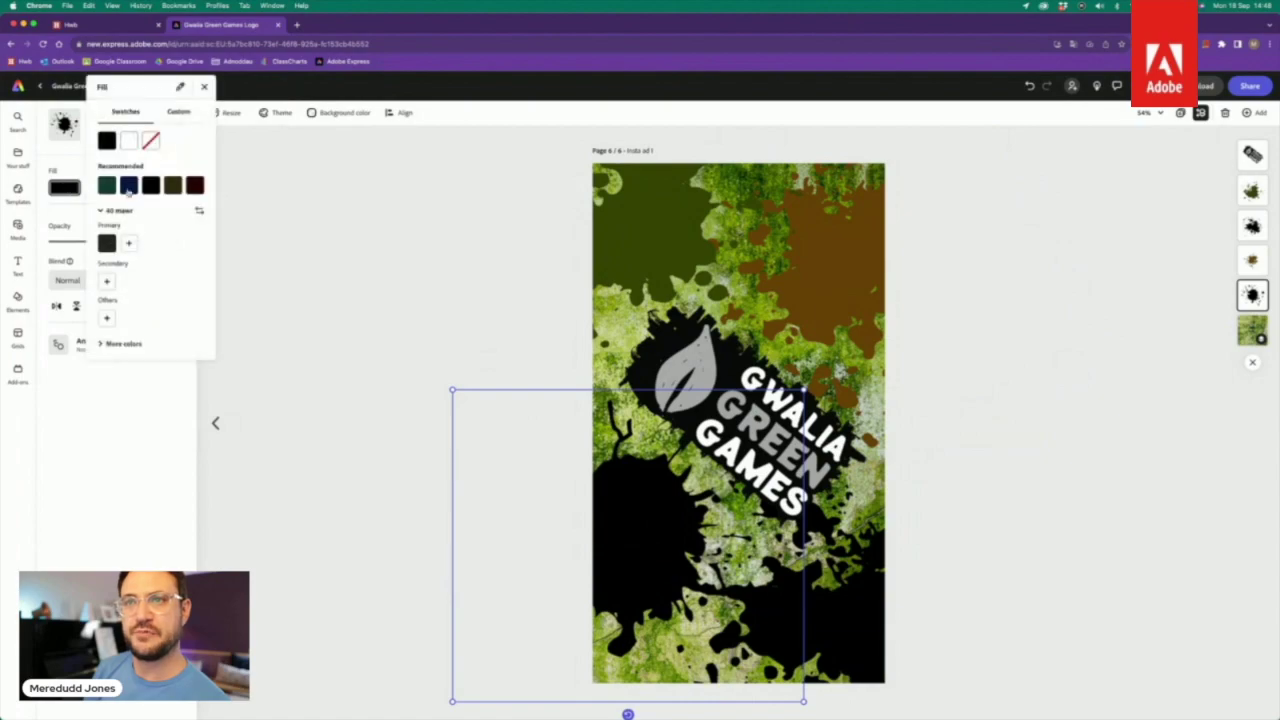
left_click(179, 112)
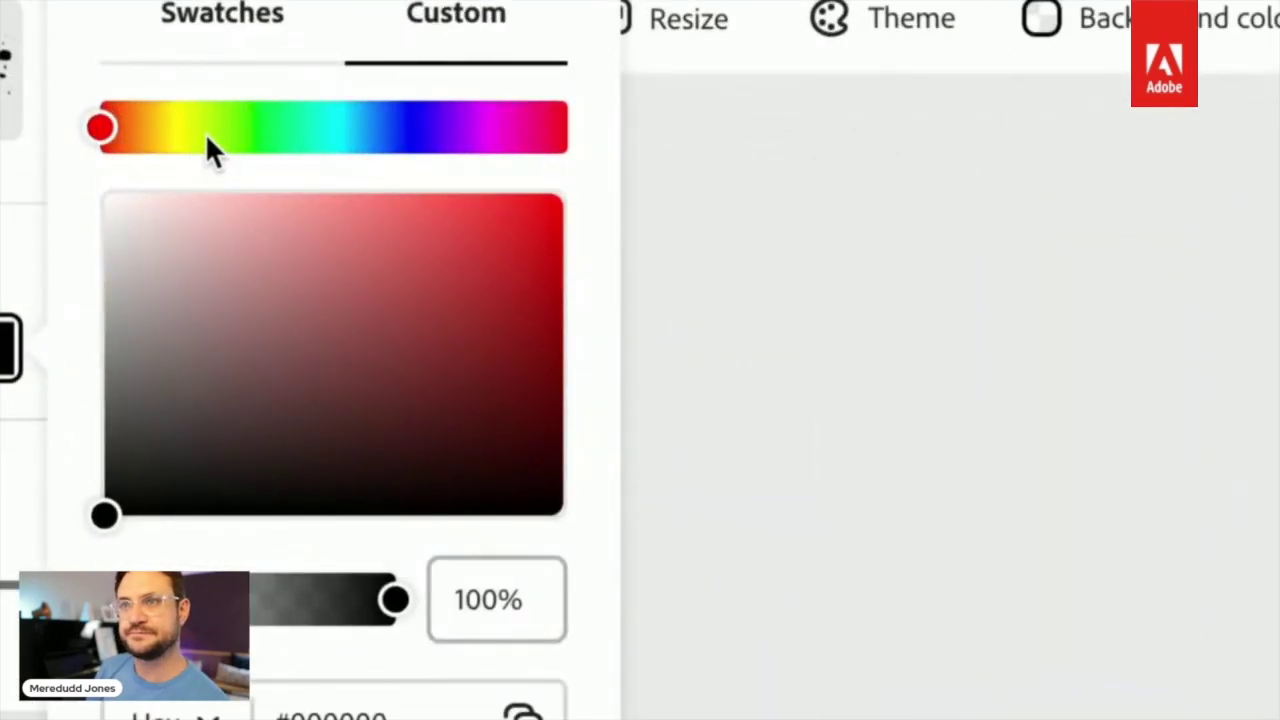
left_click(205, 133)
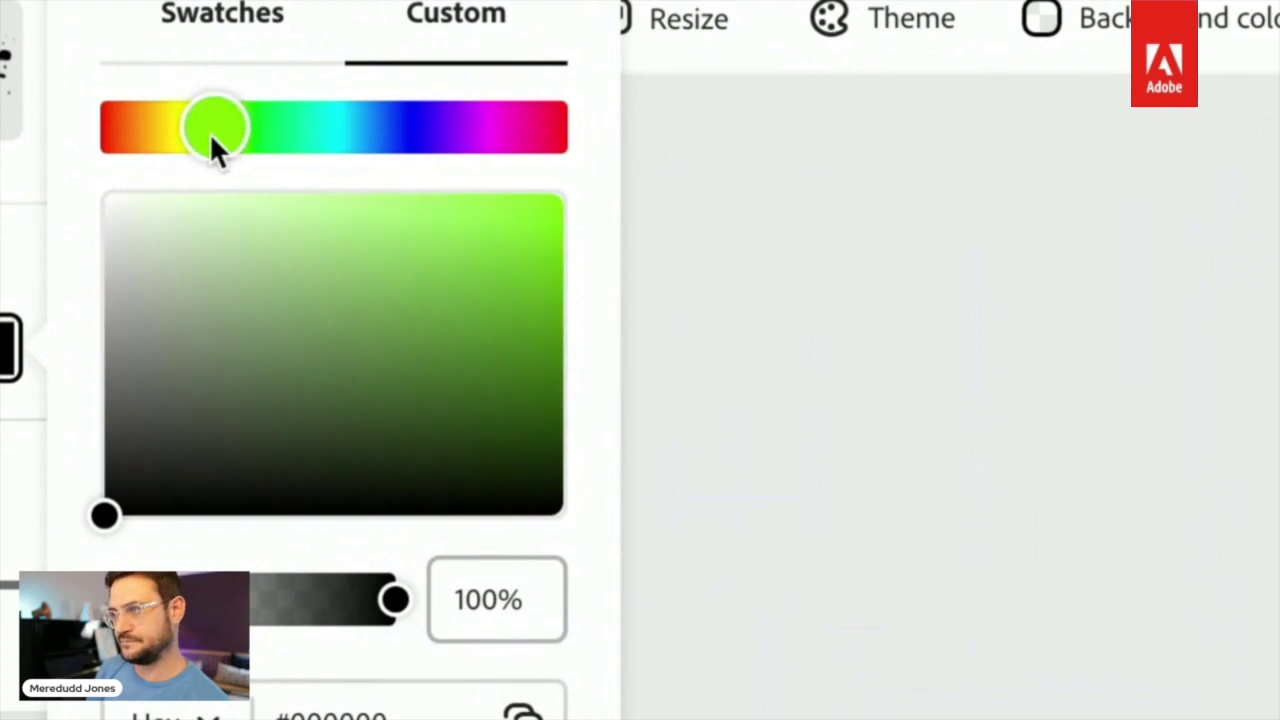
left_click_drag(209, 133, 196, 133)
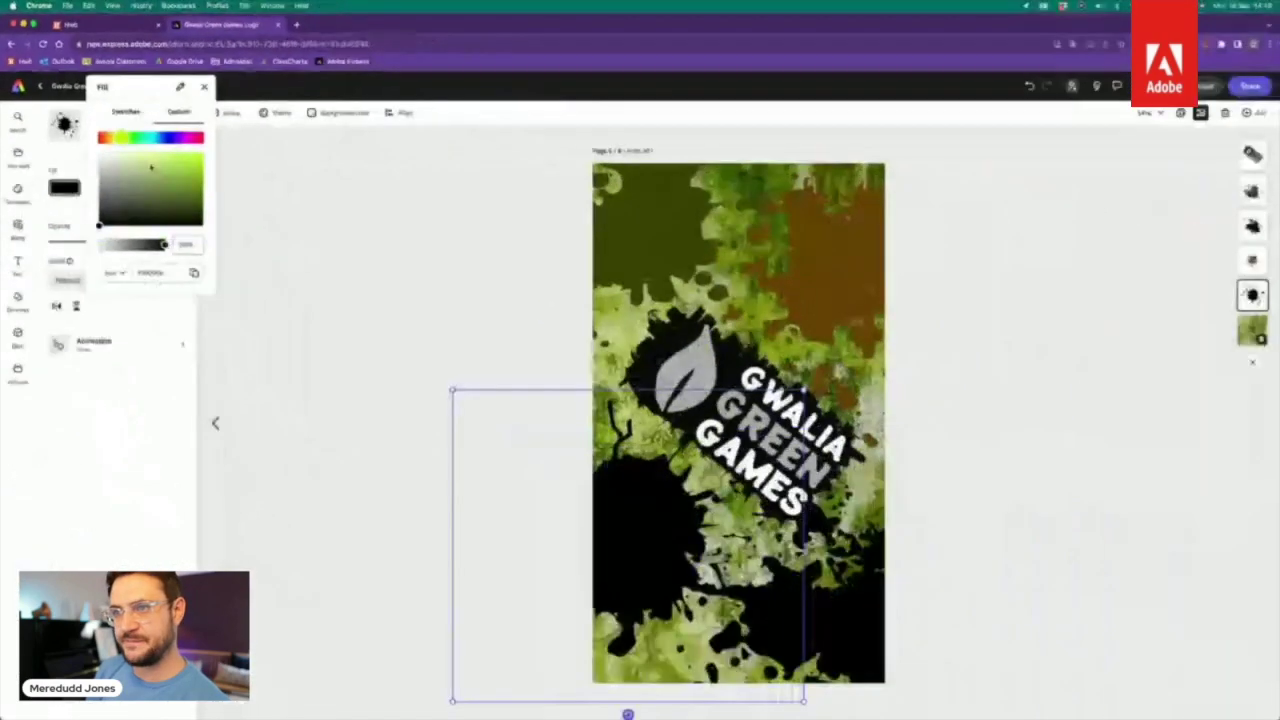
left_click(340, 270)
left_click_drag(176, 180, 167, 188)
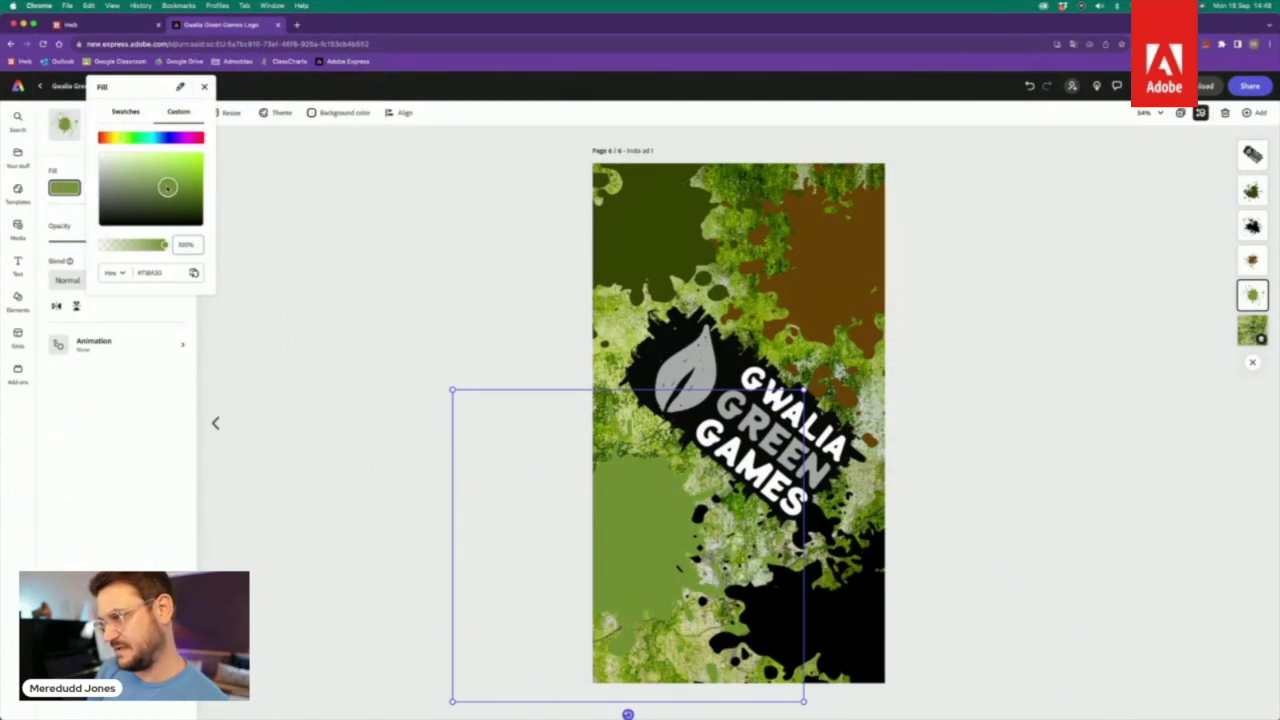
key("Escape")
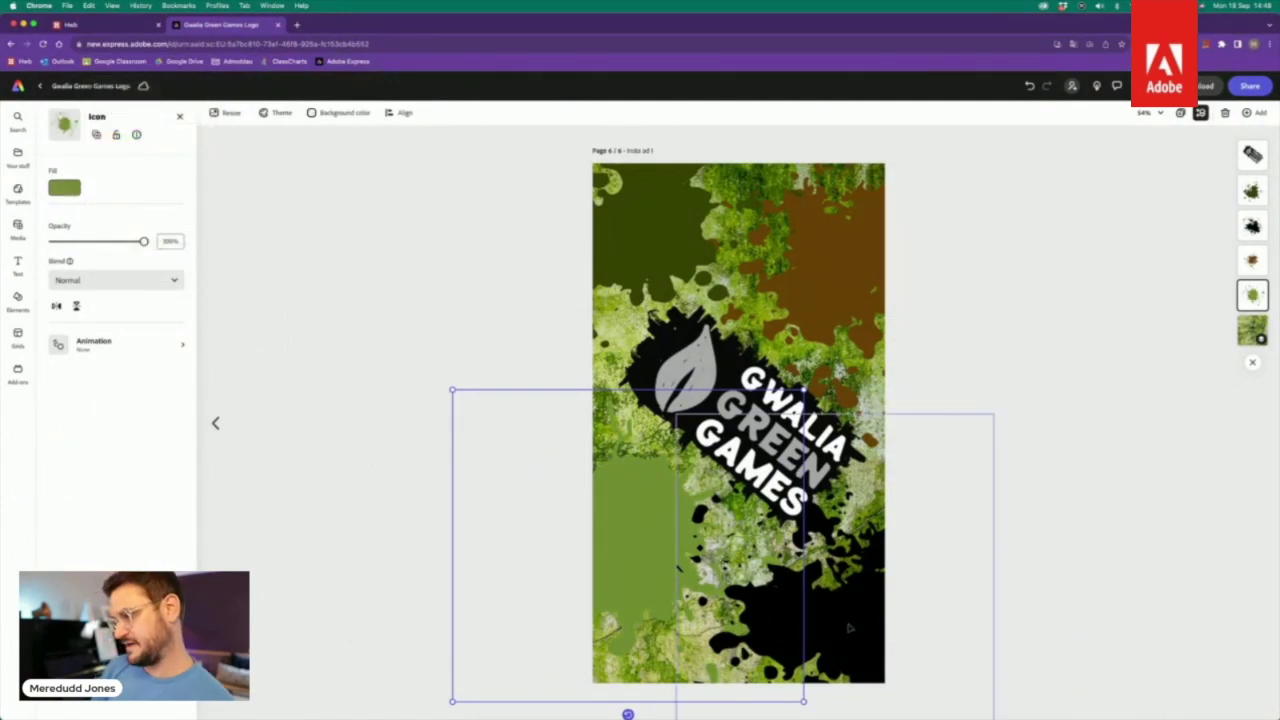
Step: Recolour the black splatter in the page's lower-right corner with a custom golden ochre fill
left_click(860, 634)
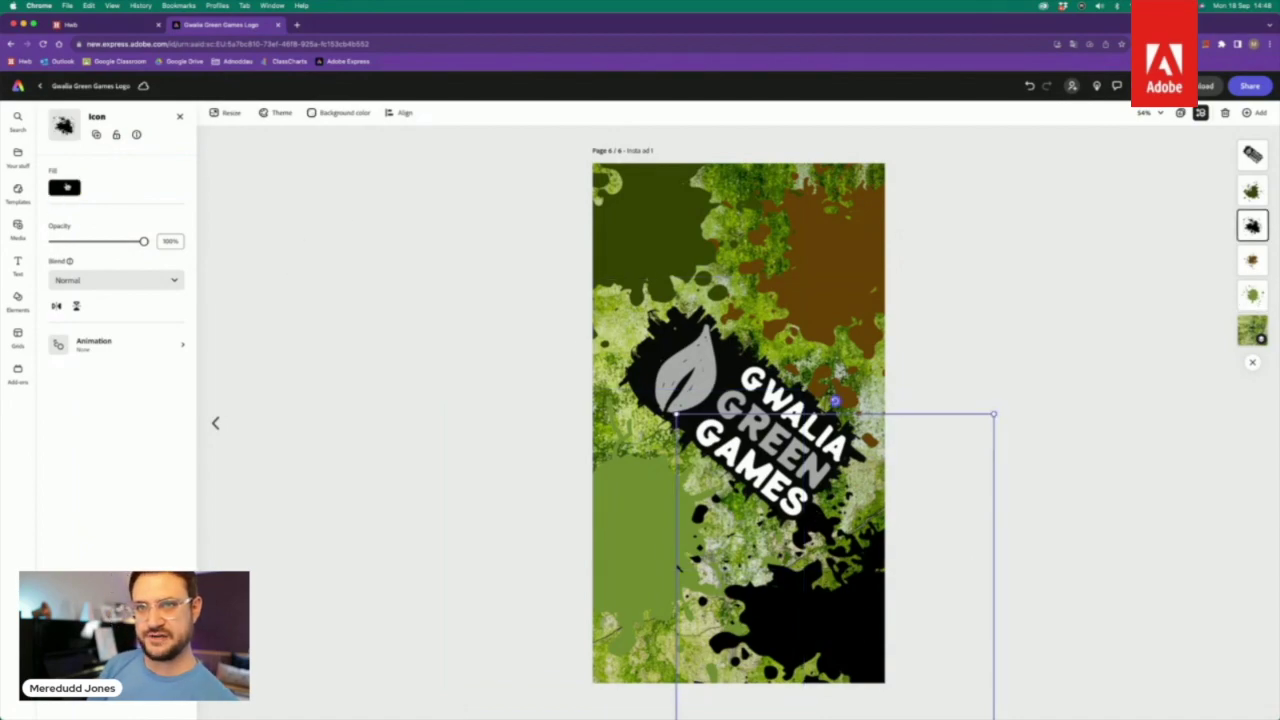
left_click(66, 187)
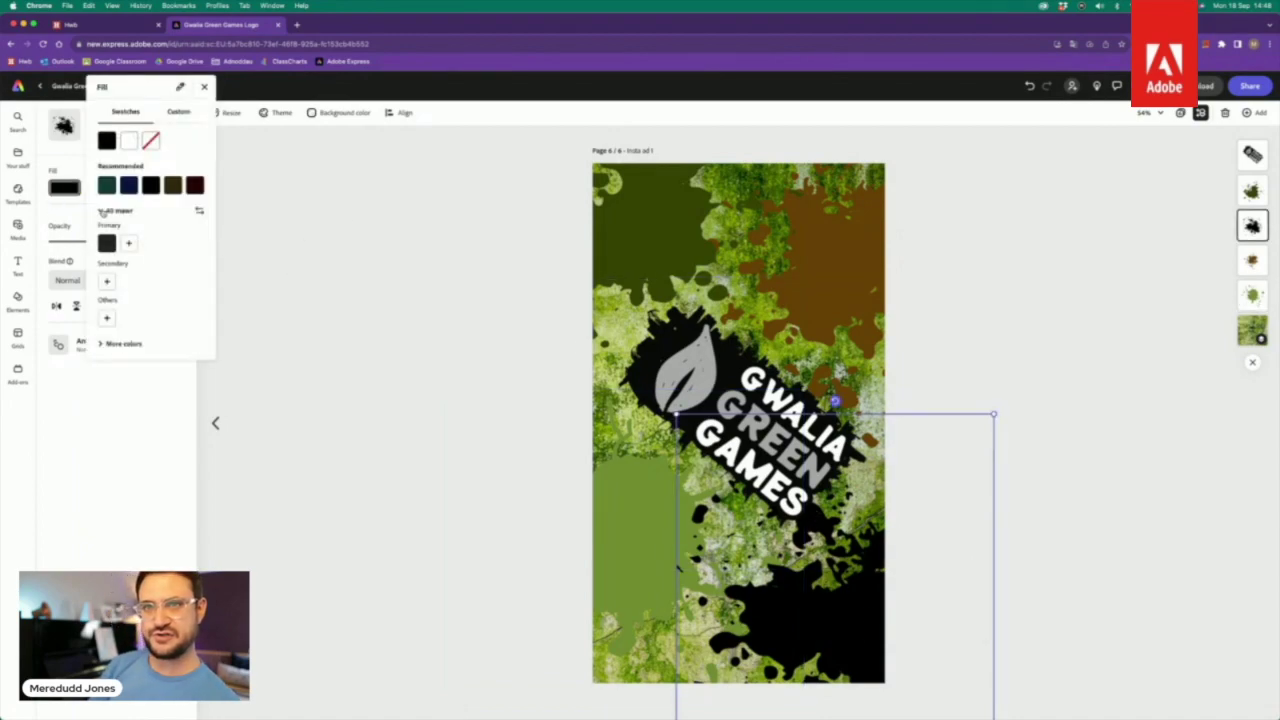
left_click(178, 111)
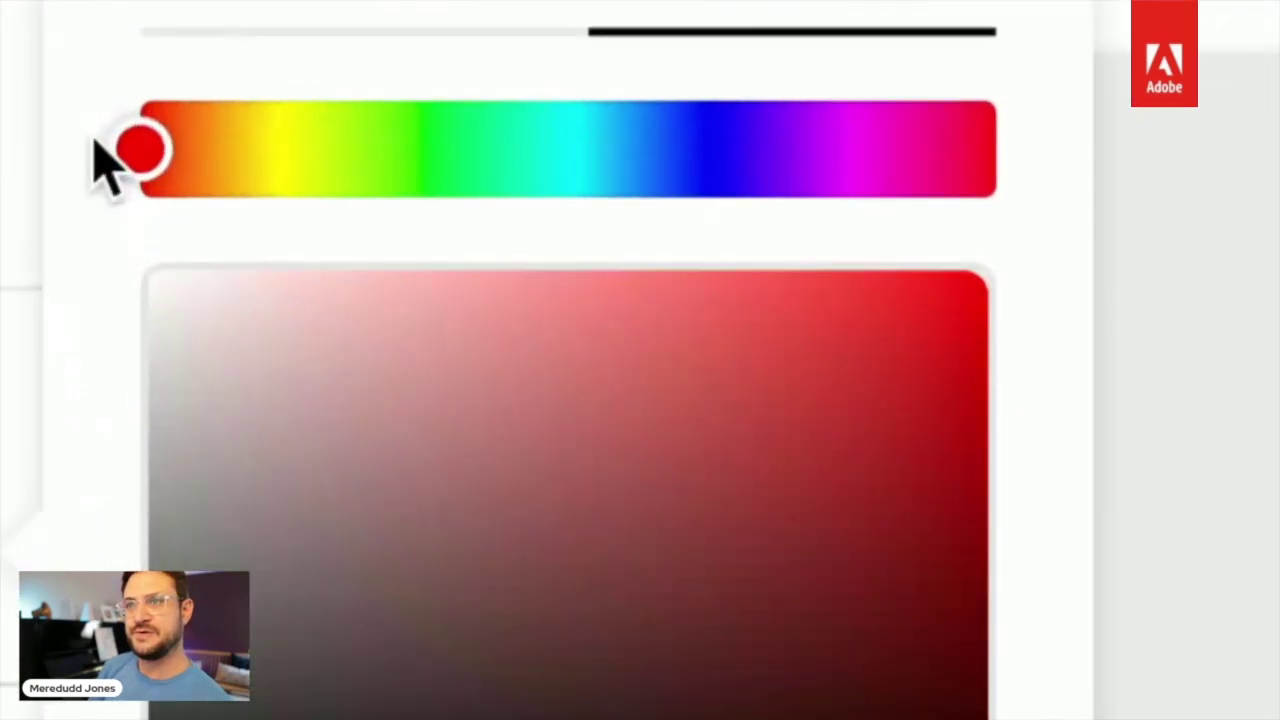
left_click_drag(95, 137, 109, 136)
left_click_drag(240, 145, 204, 178)
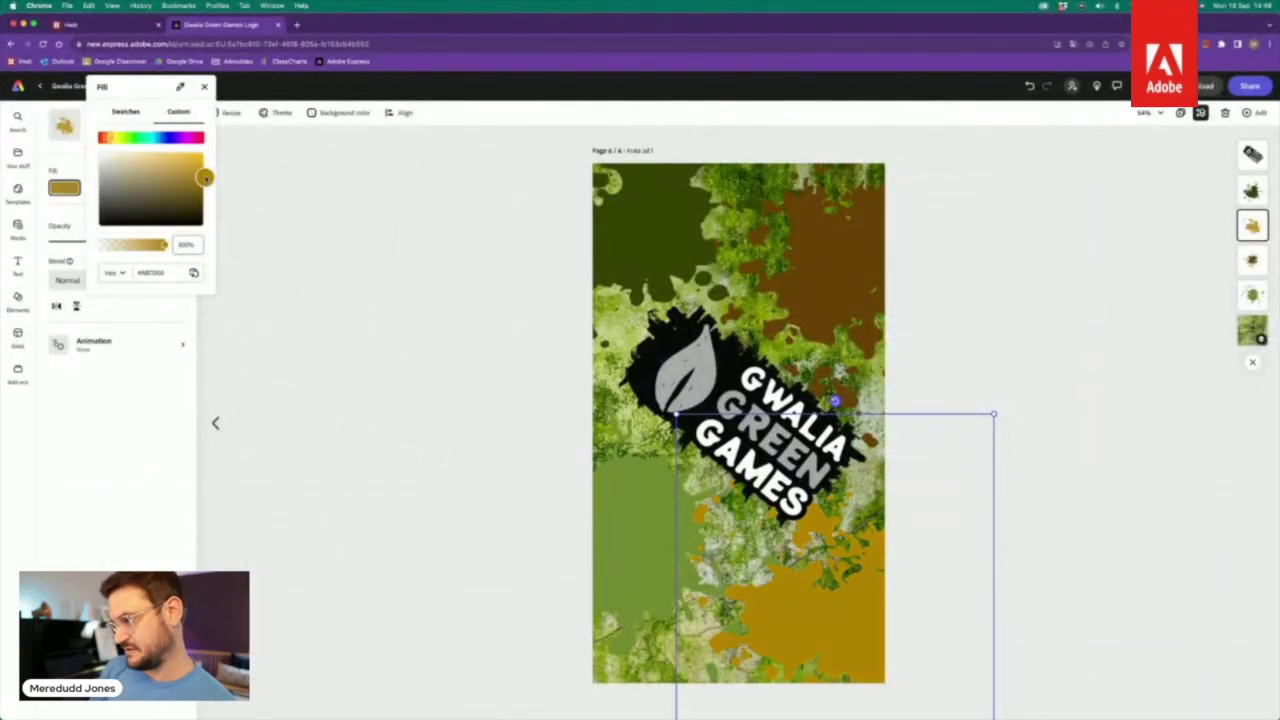
left_click(527, 449)
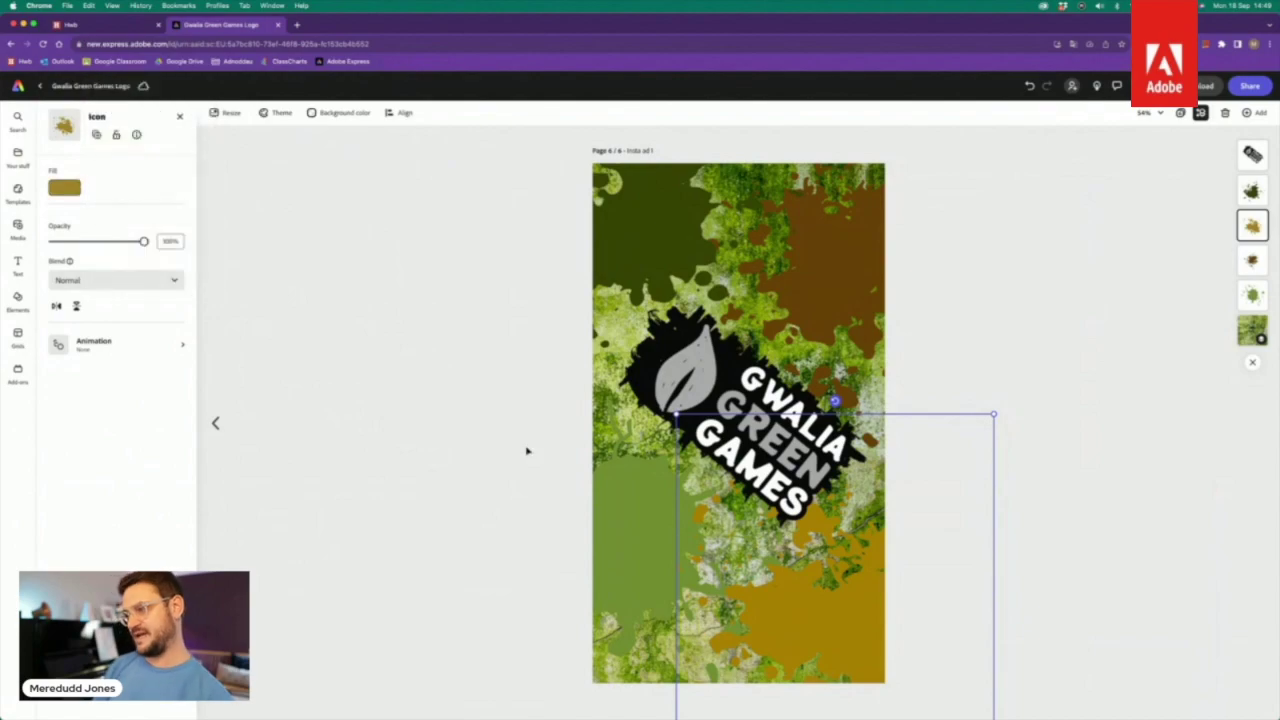
left_click(370, 378)
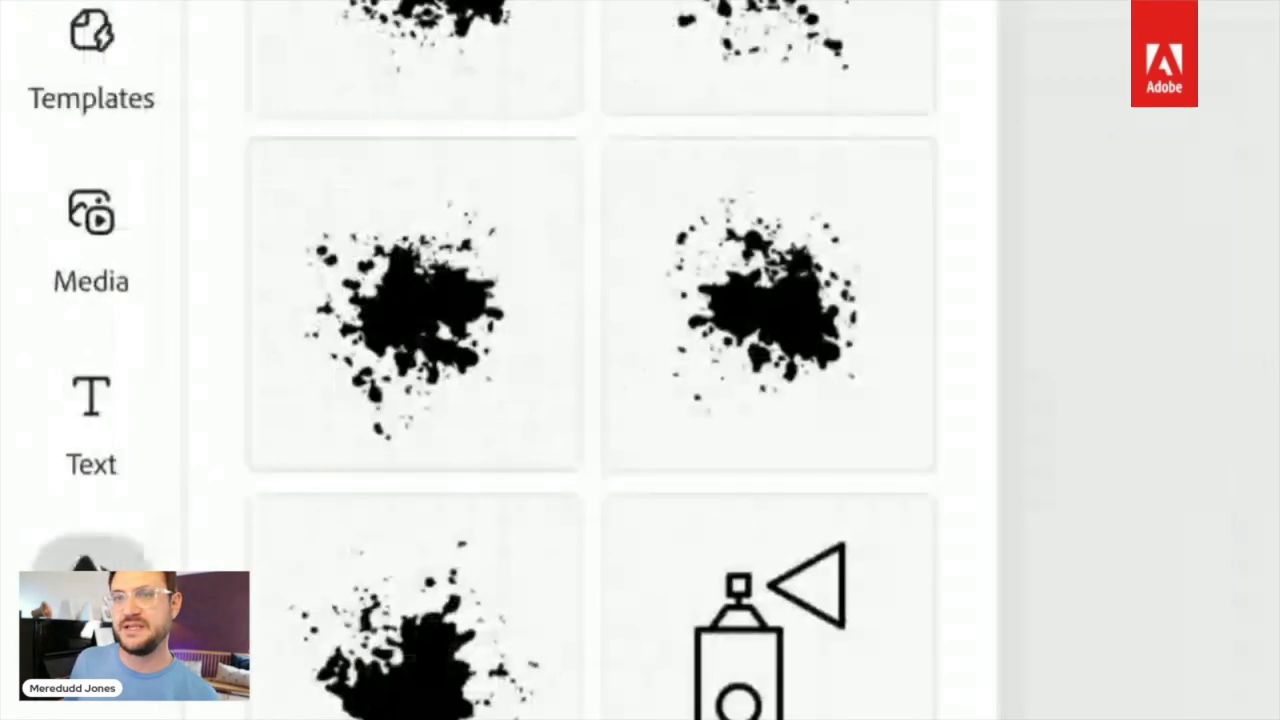
Step: Search the stock photos for "mountain biking"
left_click(82, 240)
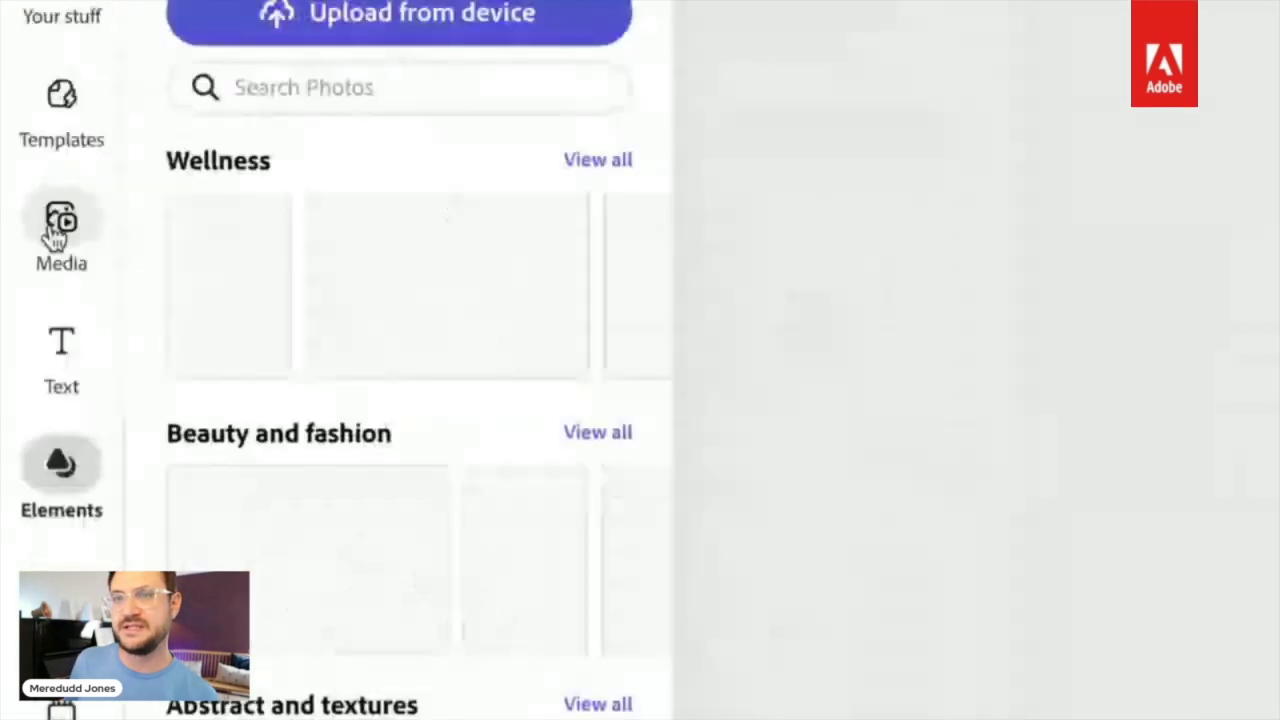
scroll(116, 123, "down", 5)
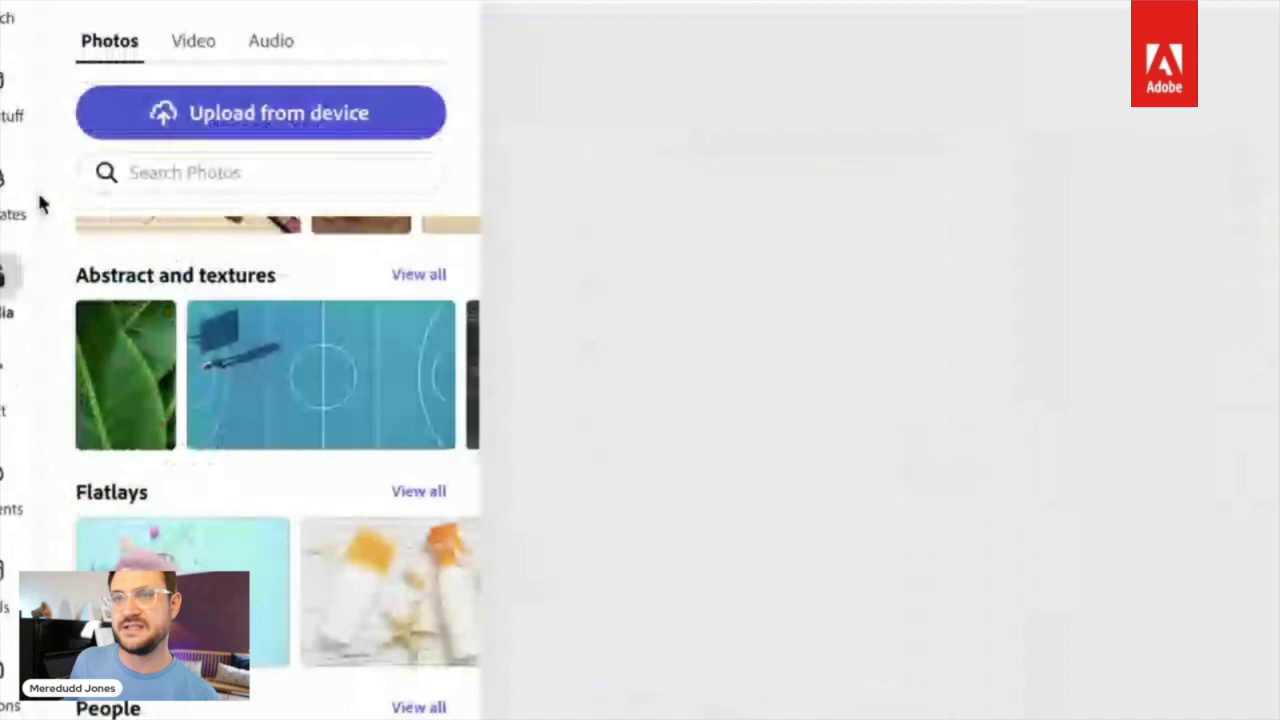
left_click(200, 172)
type("m")
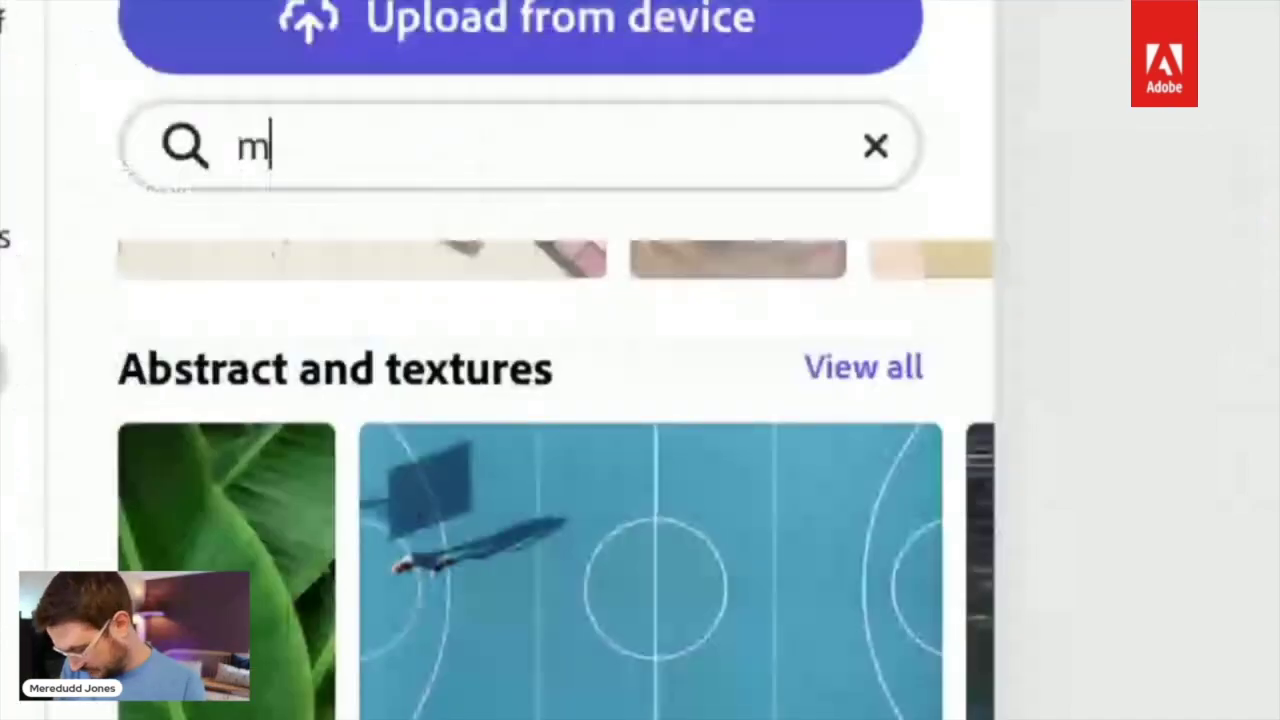
type("ountain ")
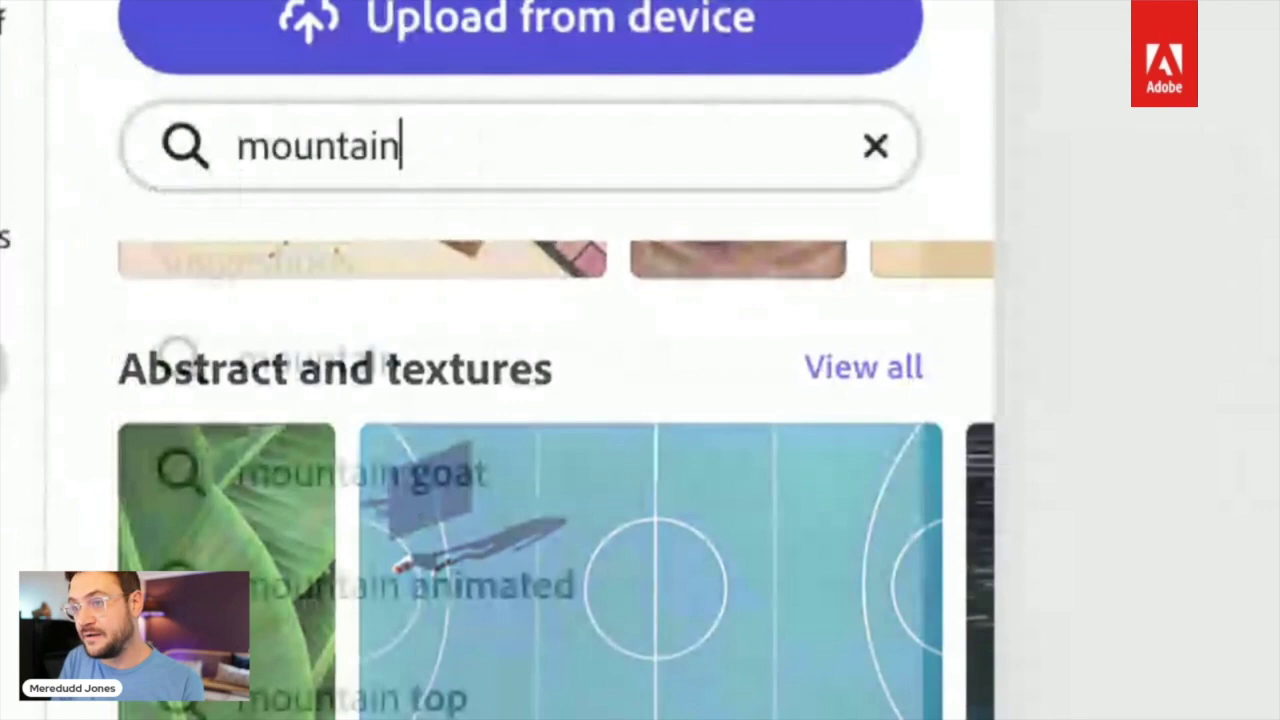
type("bikibng")
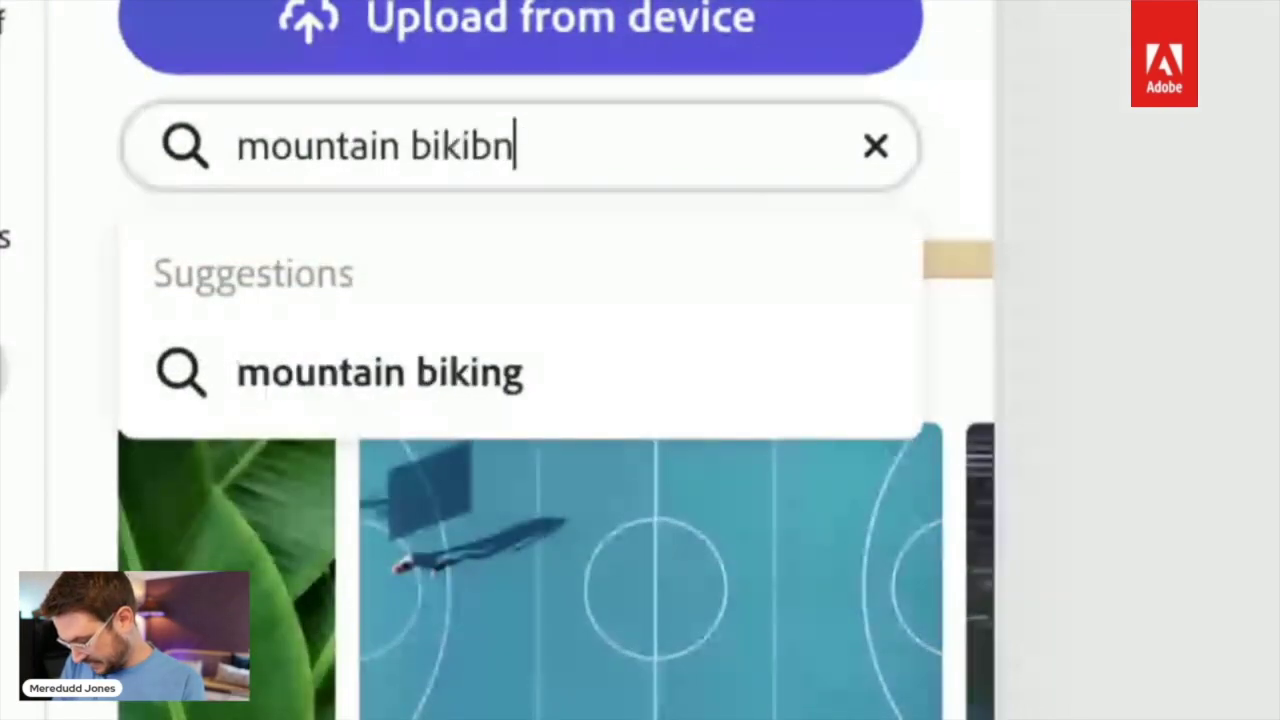
key("BackSpace")
key("BackSpace")
key("BackSpace")
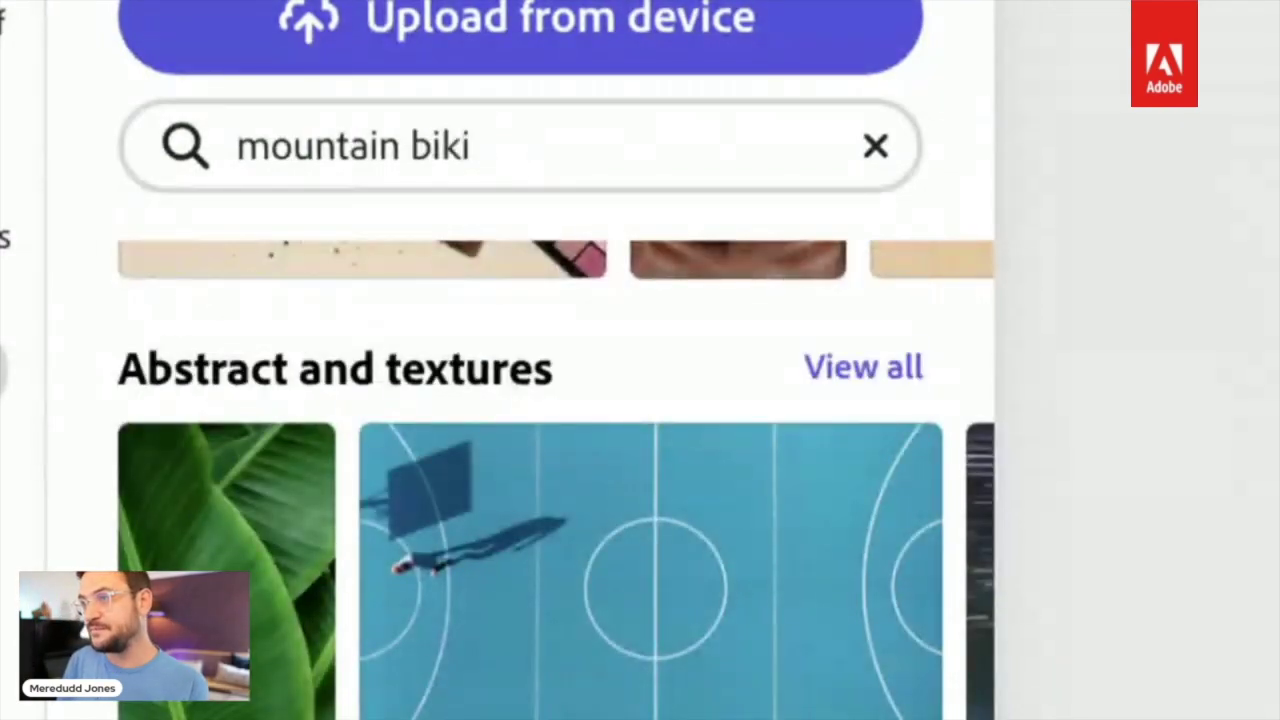
type("ng")
key("Return")
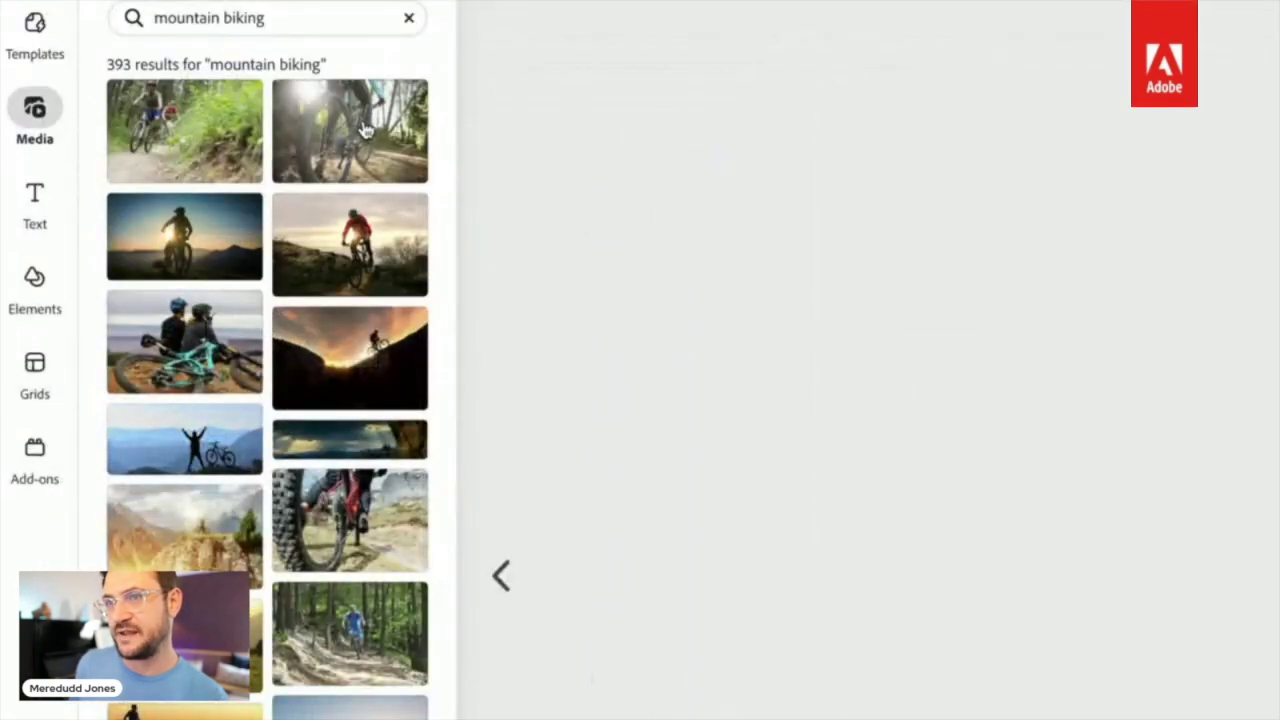
Step: Add the photo of a cyclist standing in a misty forest to the page and move it up over the upper splatters
scroll(340, 183, "down", 3)
scroll(340, 183, "down", 2)
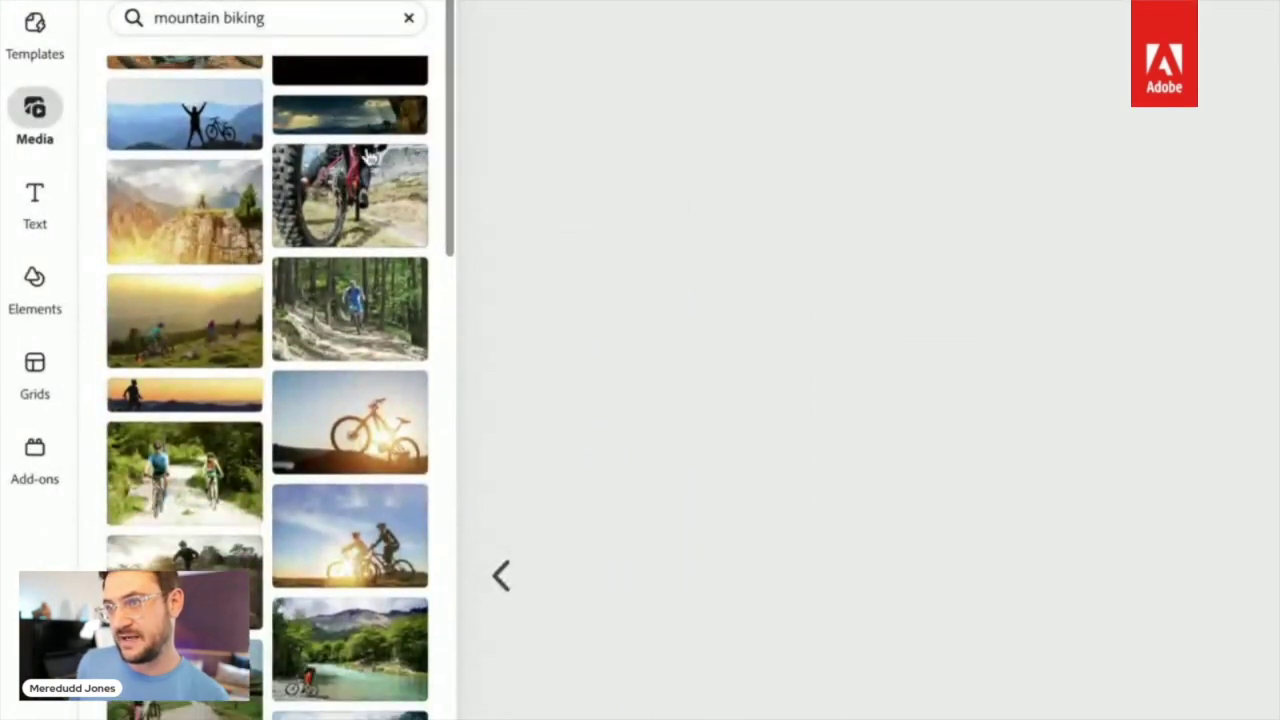
scroll(332, 230, "down", 9)
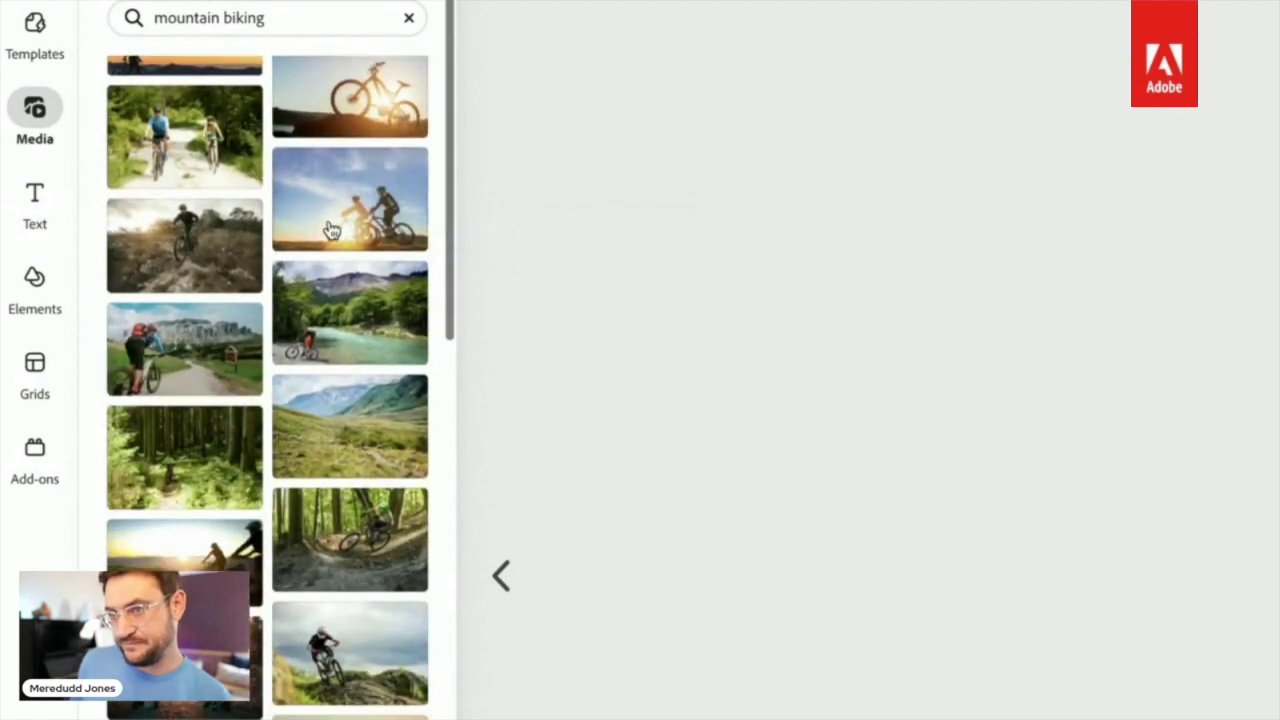
scroll(328, 288, "down", 3)
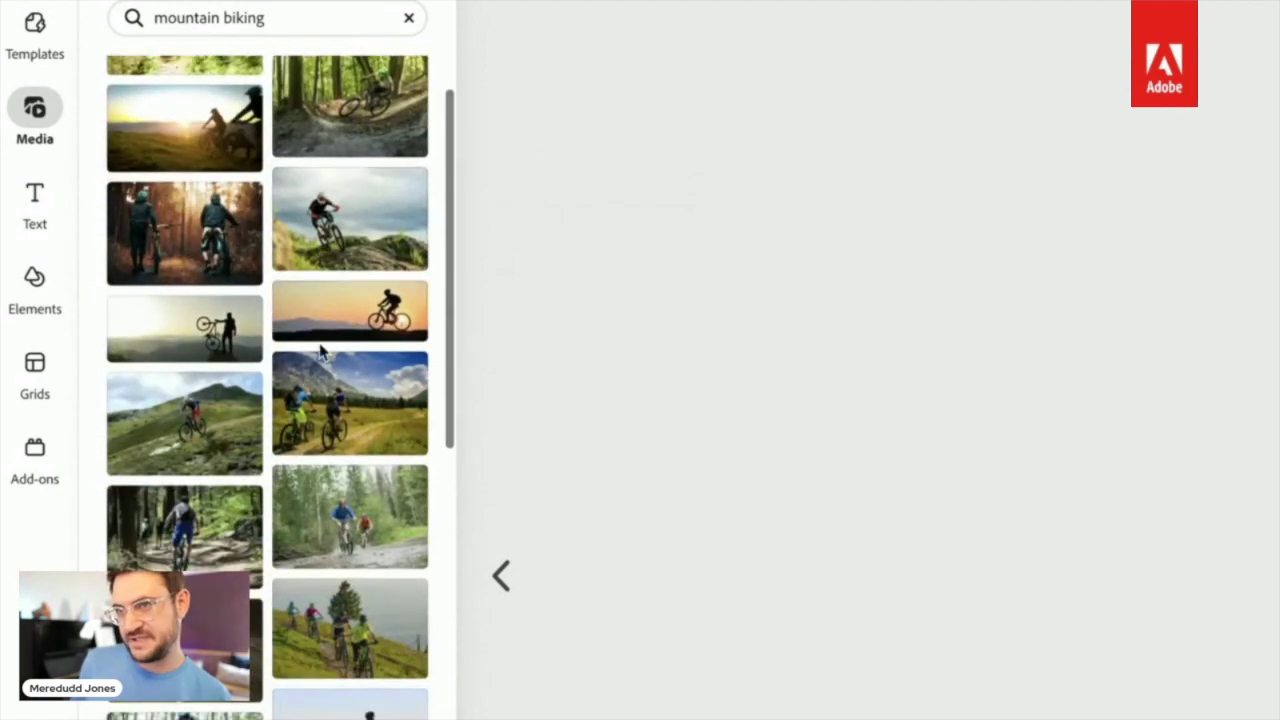
scroll(326, 349, "down", 1)
scroll(326, 349, "down", 3)
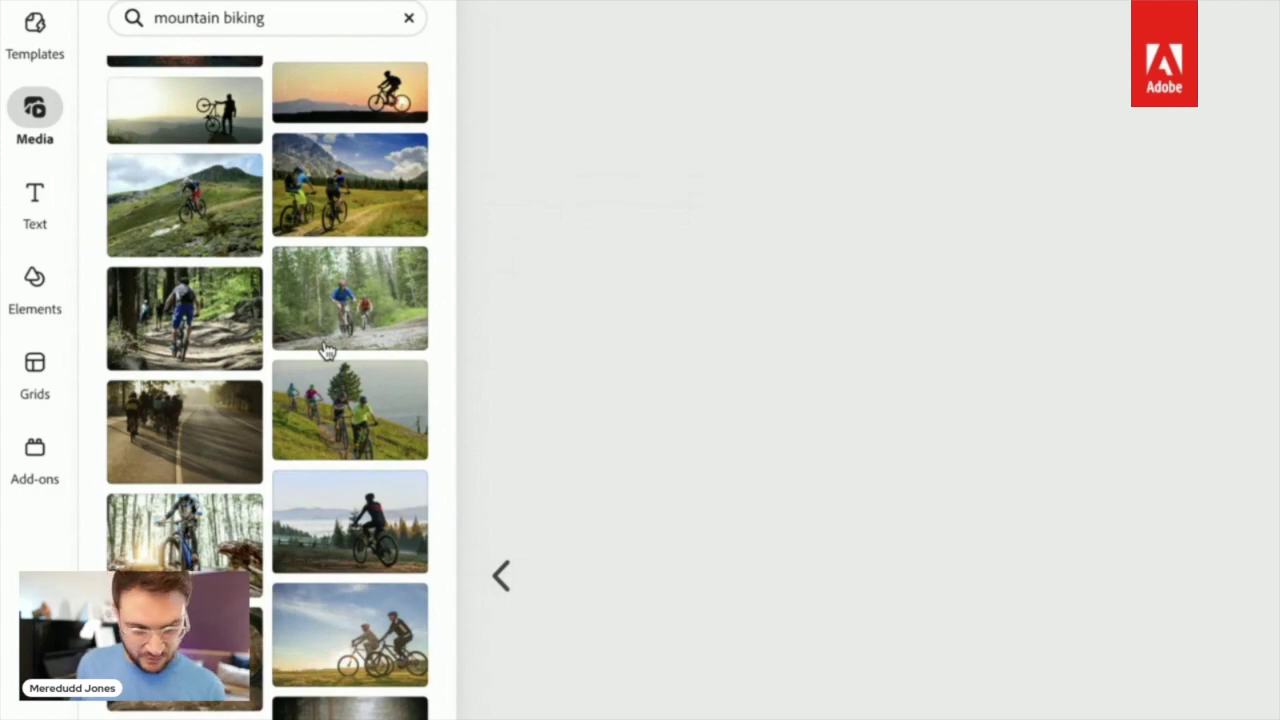
scroll(326, 349, "down", 7)
scroll(334, 299, "up", 1)
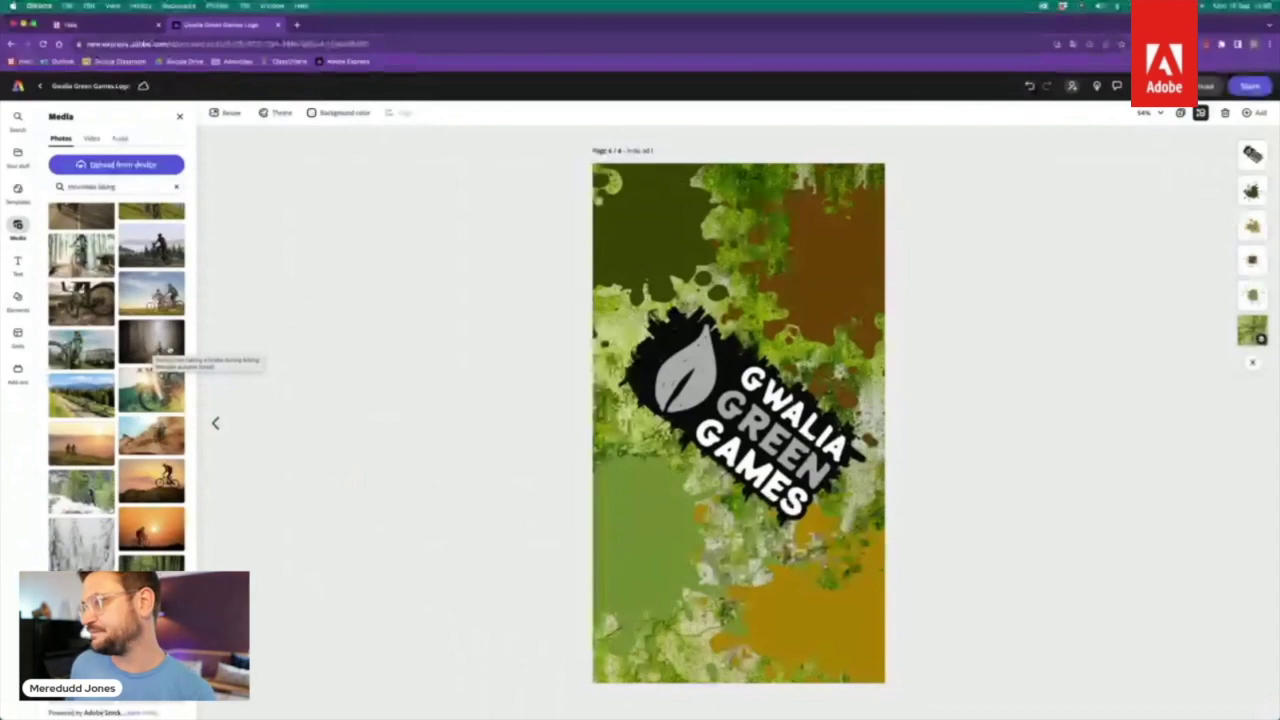
left_click(151, 342)
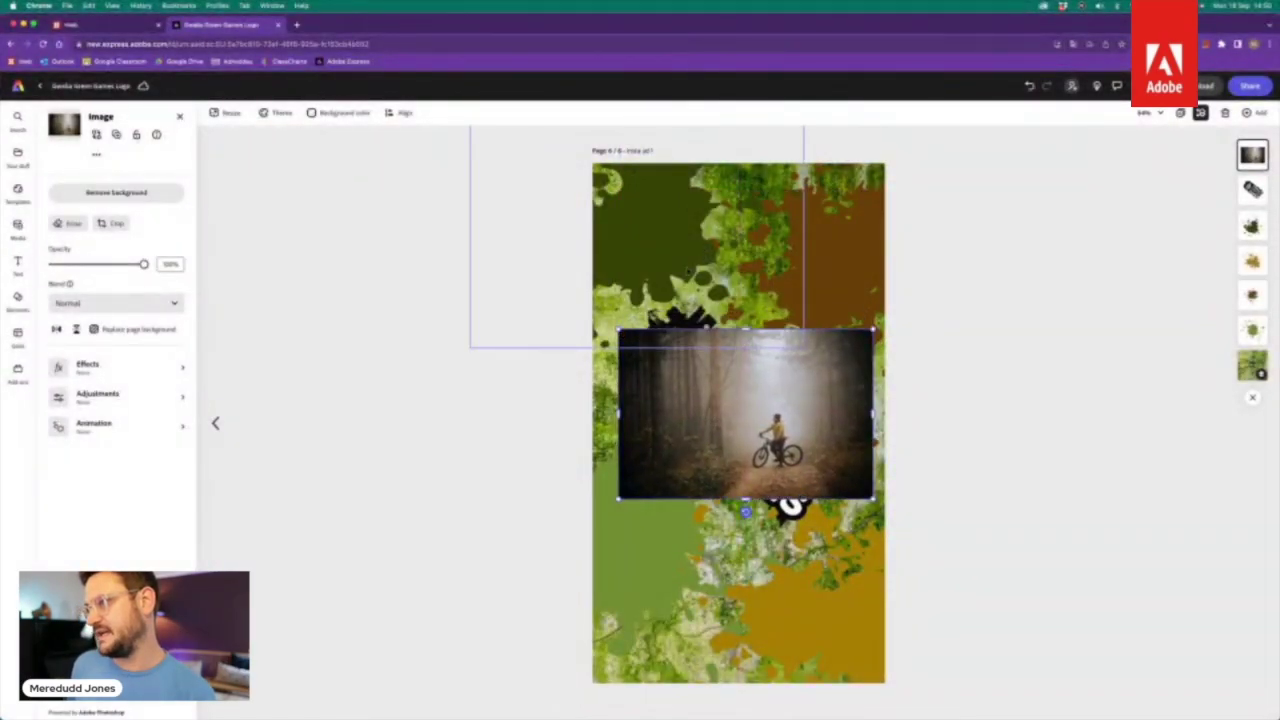
left_click_drag(714, 375, 755, 290)
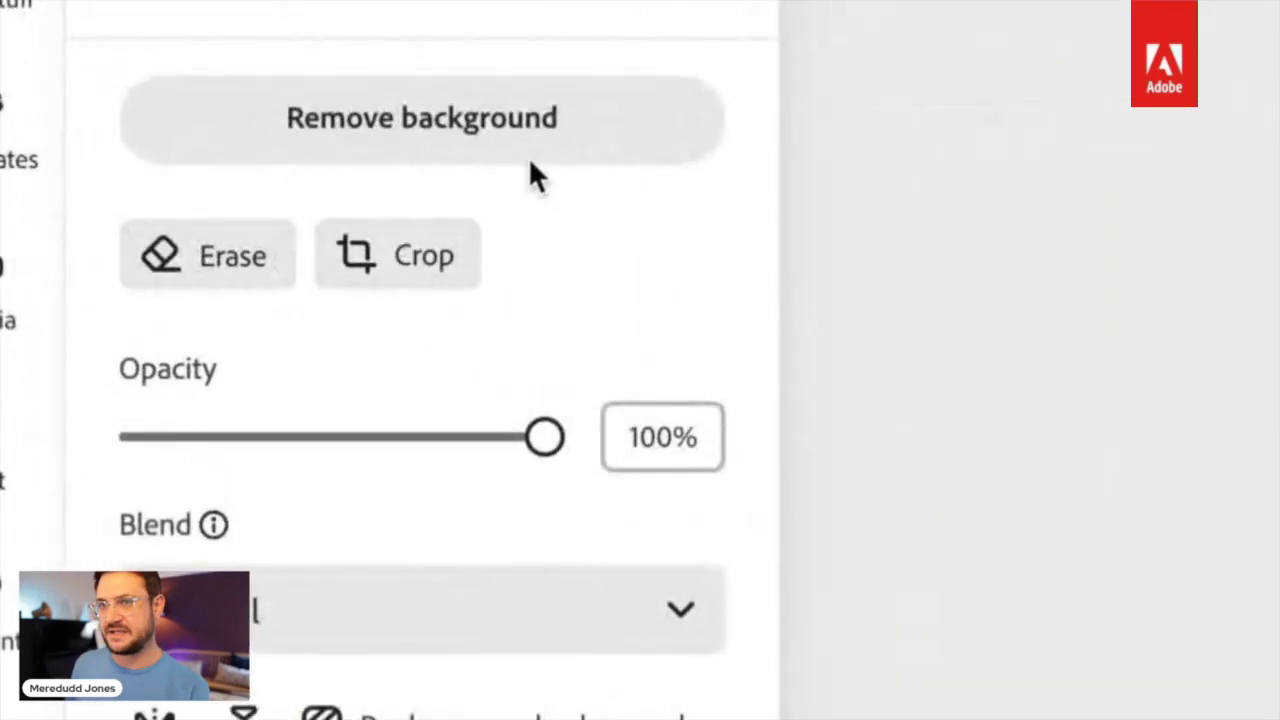
Step: Crop the cyclist photo to a circle and move it over the dark olive splatter in the page's upper-left corner
left_click(421, 263)
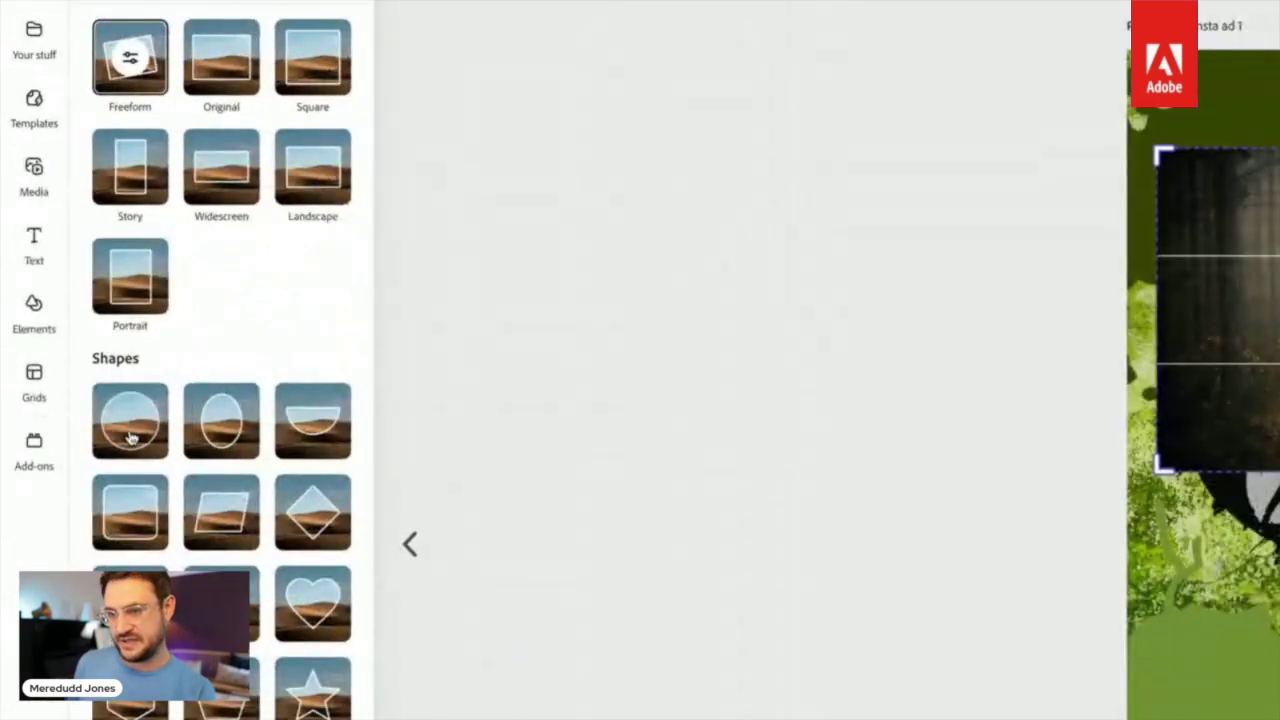
left_click(130, 437)
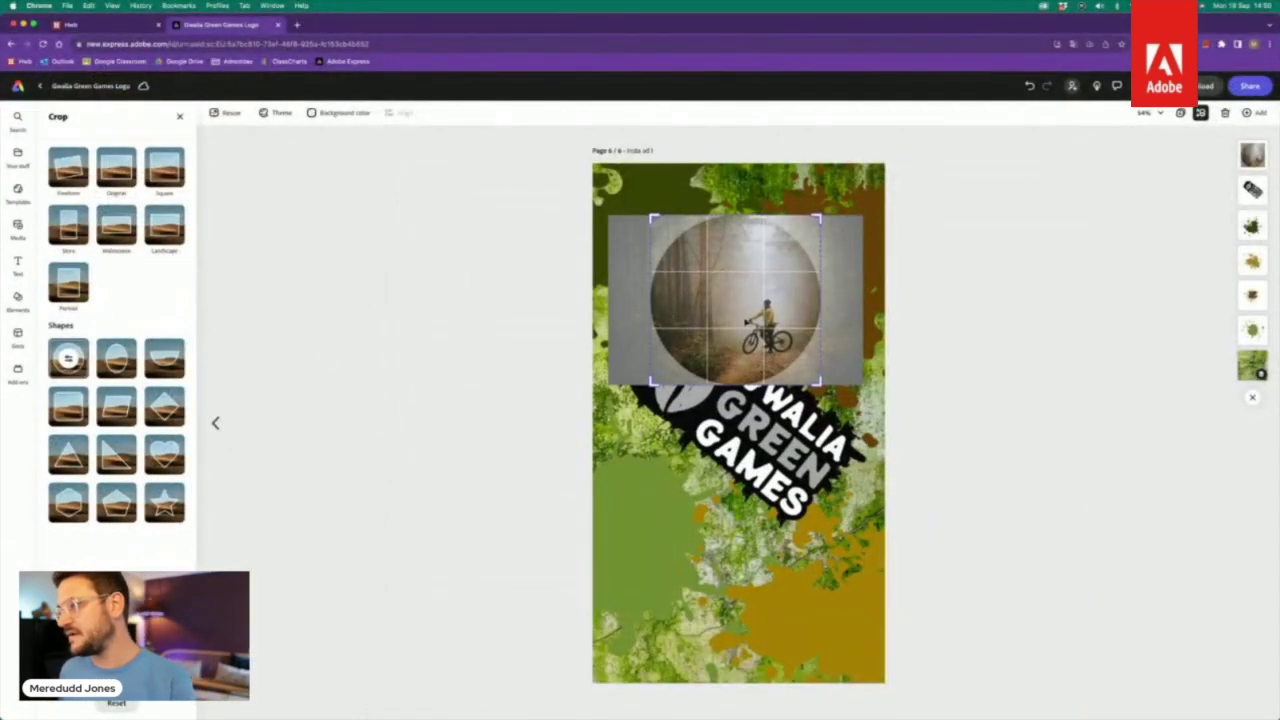
left_click_drag(748, 322, 637, 211)
left_click(1090, 322)
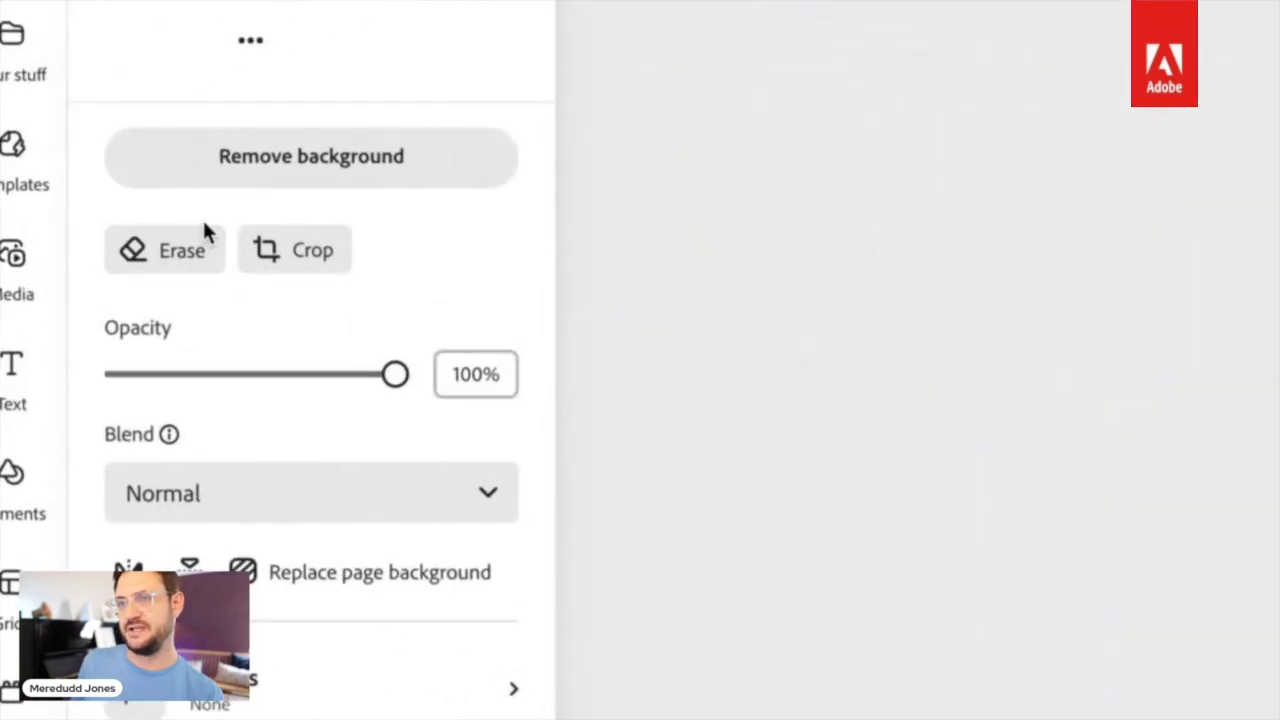
Step: Set up erasing on the cyclist photo with the Circle brush at size 25, hardness 36 and opacity 100
left_click(366, 166)
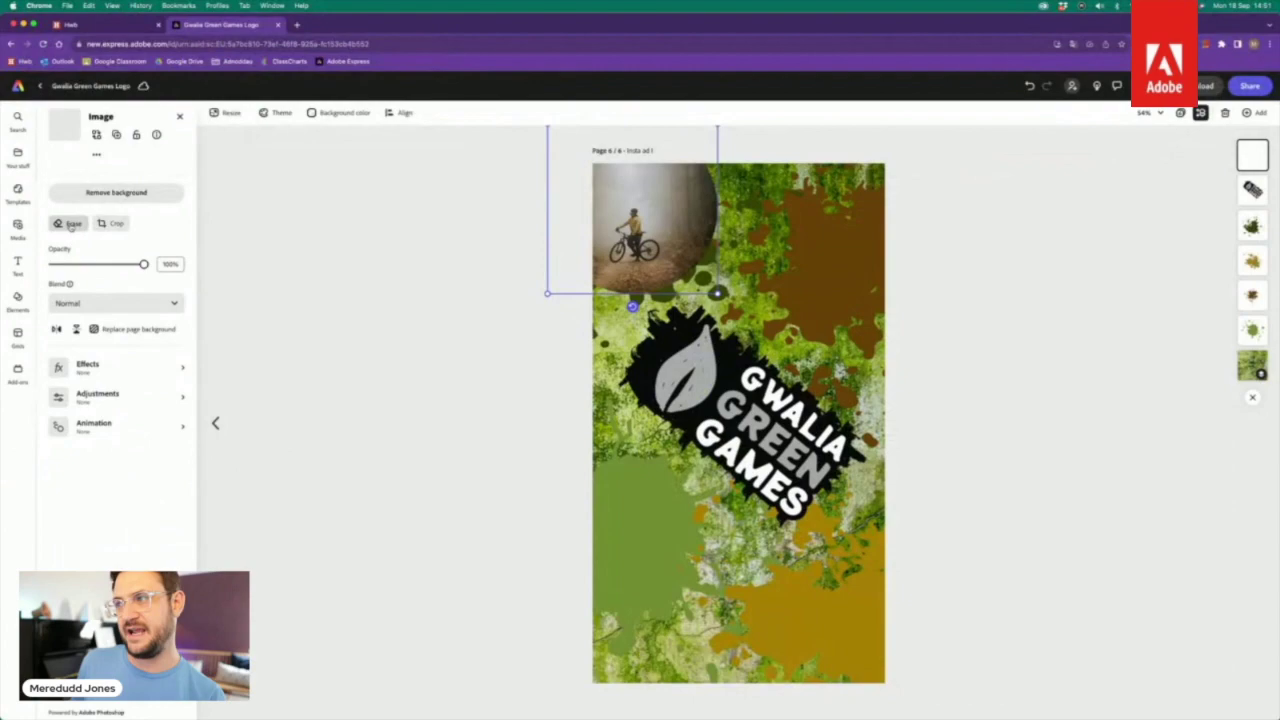
left_click(70, 224)
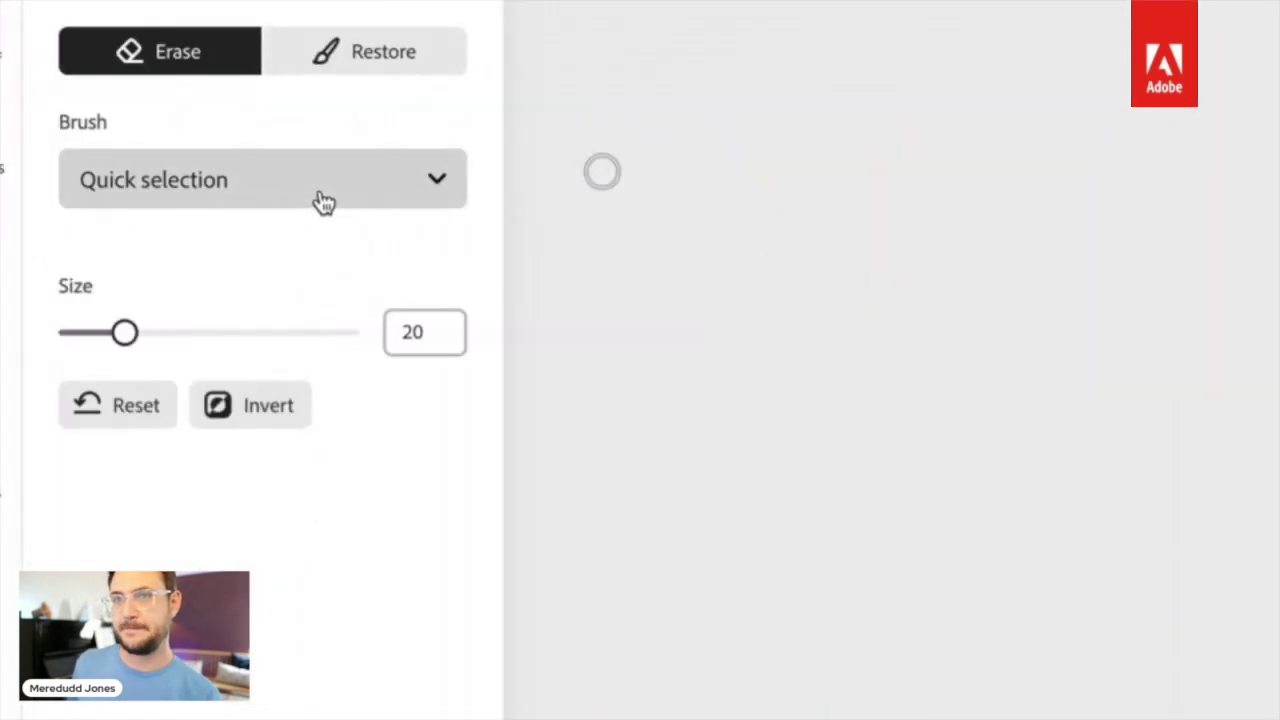
left_click(139, 210)
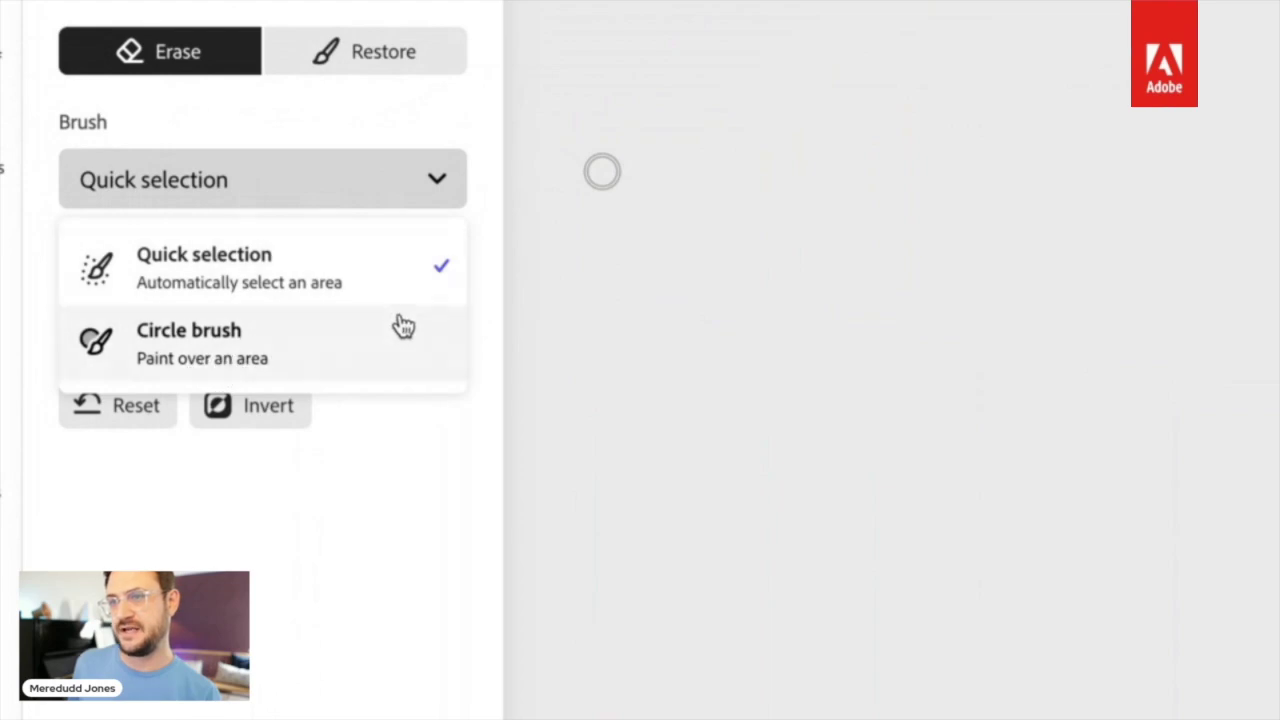
left_click(199, 345)
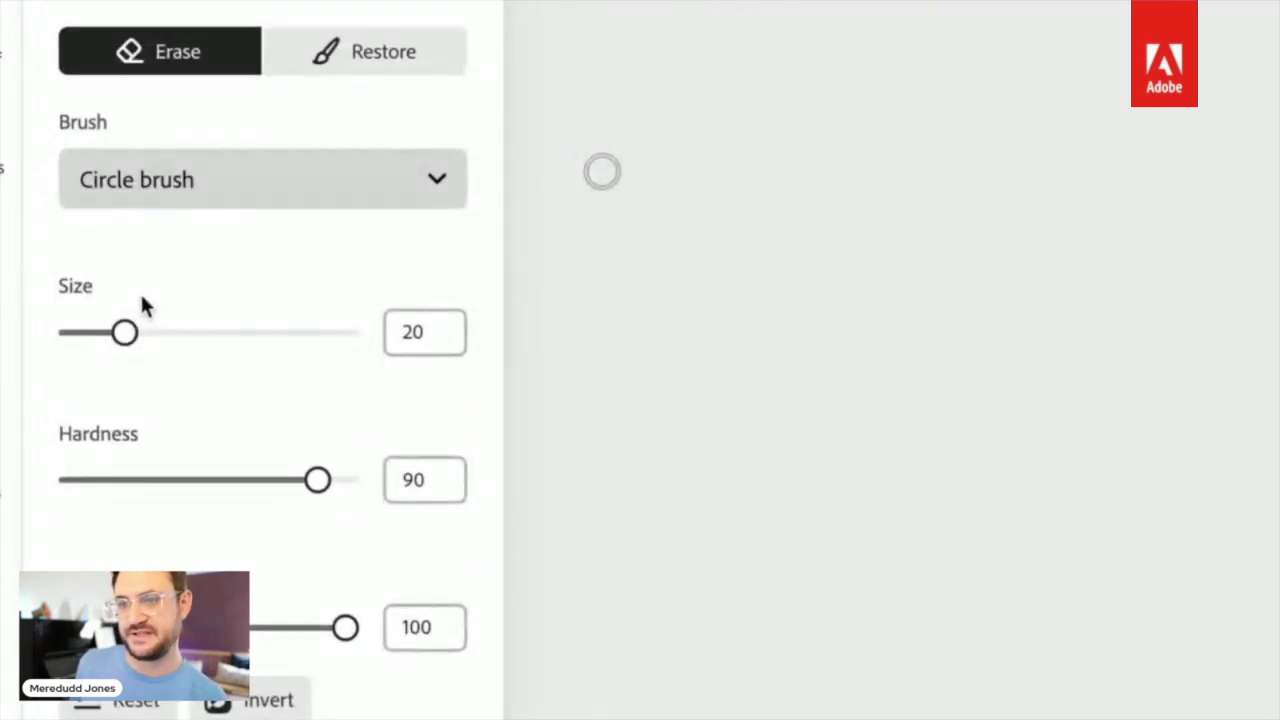
left_click_drag(128, 342, 137, 344)
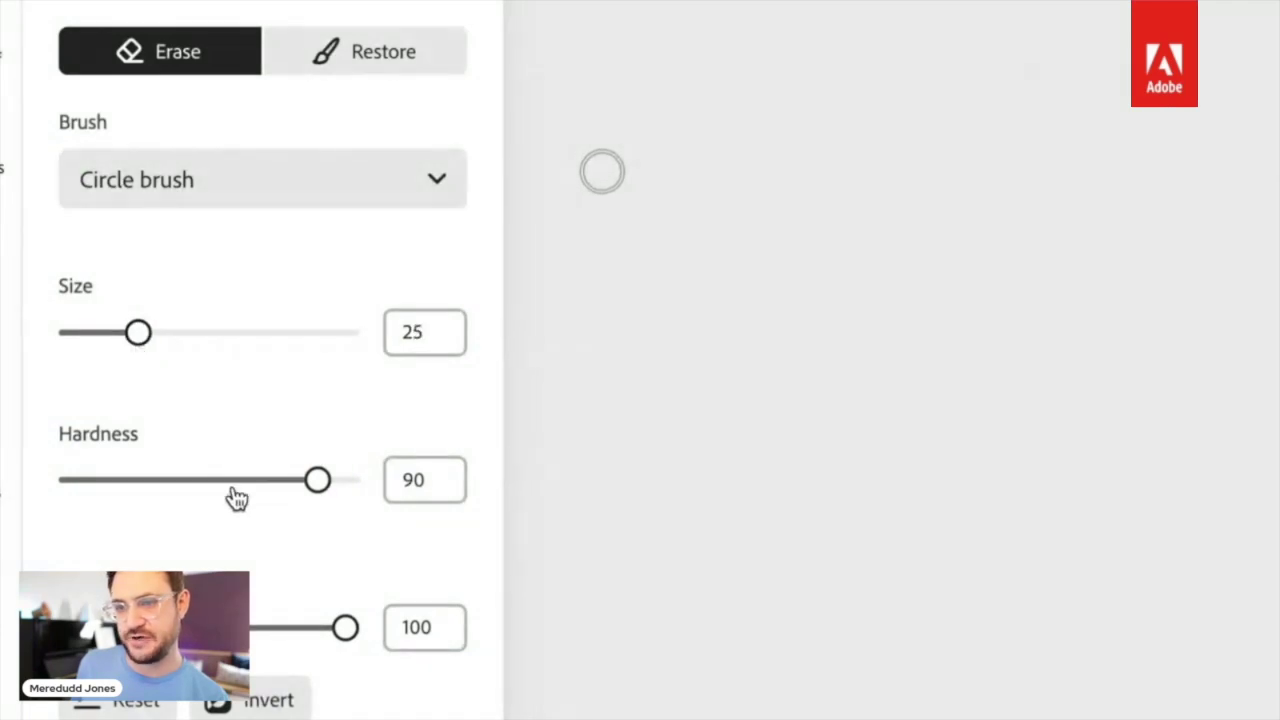
left_click_drag(328, 484, 168, 484)
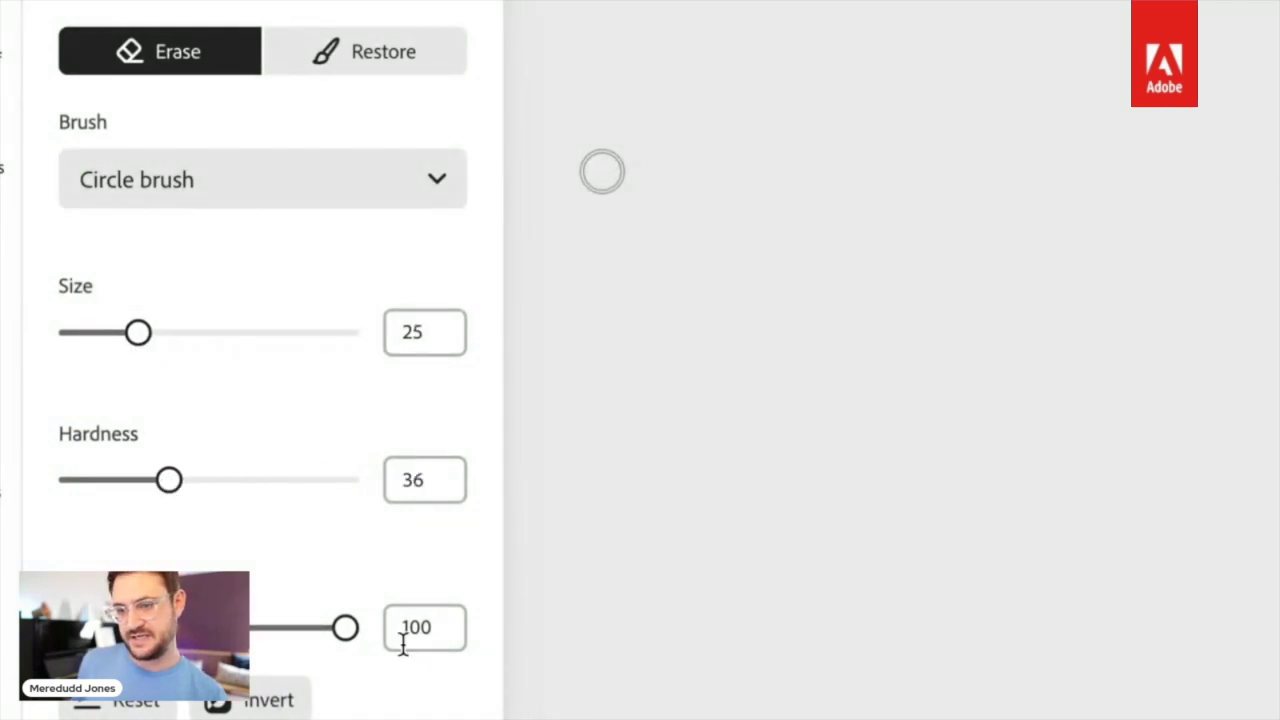
left_click_drag(349, 640, 276, 650)
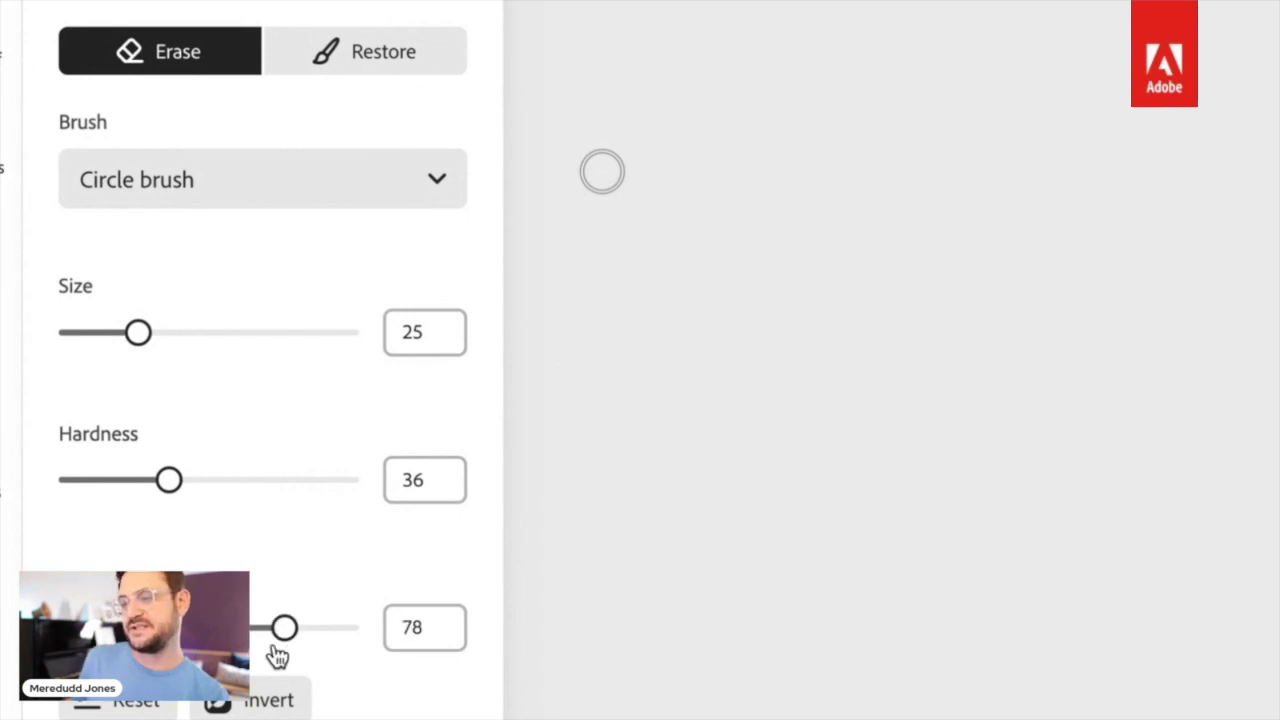
left_click_drag(276, 655, 434, 640)
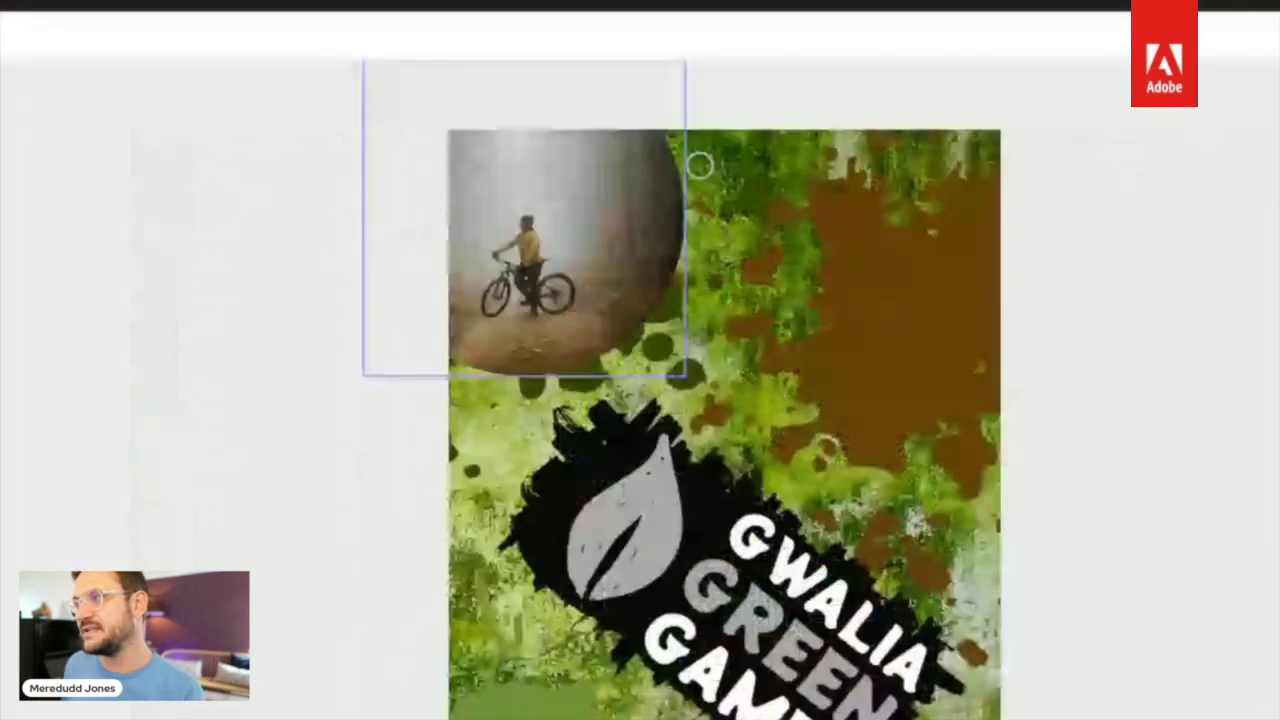
Step: Erase the circular cyclist photo's outer edges with a soft brush to blend it irregularly into the dark olive splatter
mouse_move(699, 165)
left_mouse_down()
mouse_move(647, 112)
mouse_move(697, 218)
mouse_move(683, 198)
mouse_move(669, 297)
mouse_move(611, 349)
mouse_move(502, 374)
mouse_move(448, 352)
mouse_move(416, 305)
left_mouse_up()
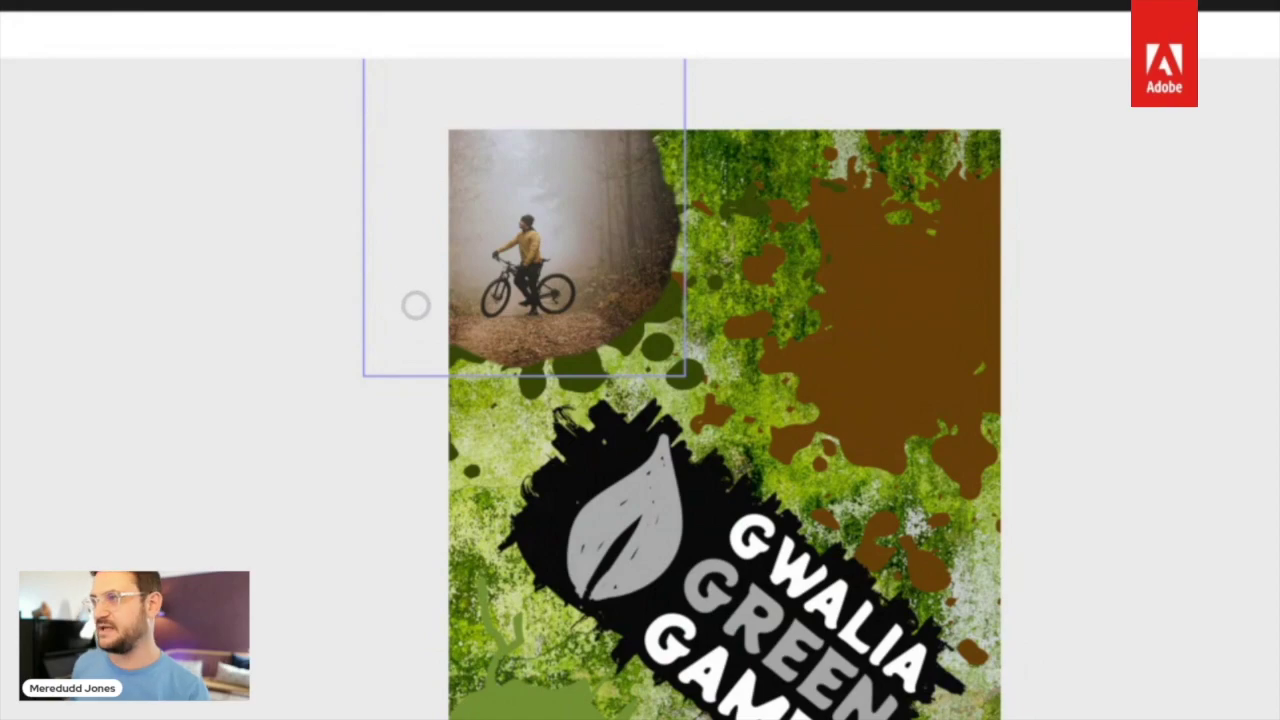
left_click_drag(643, 117, 736, 199)
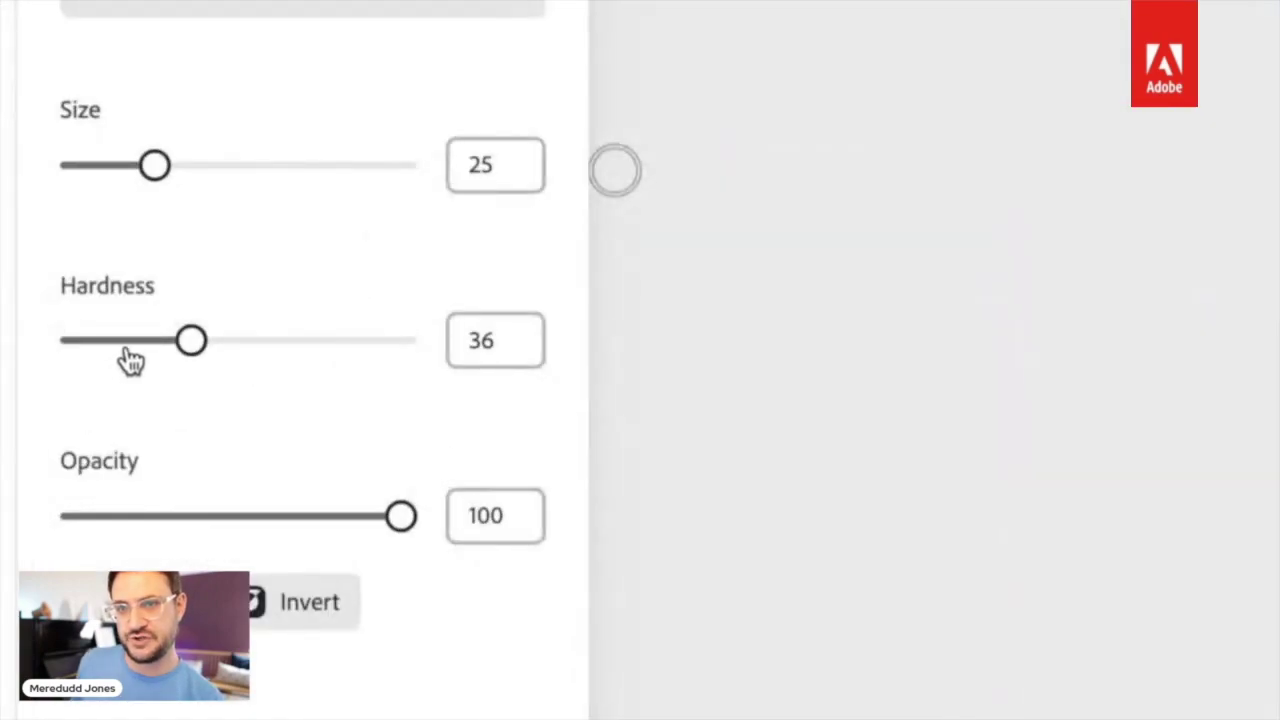
left_click_drag(84, 307, 68, 308)
left_click_drag(135, 350, 124, 350)
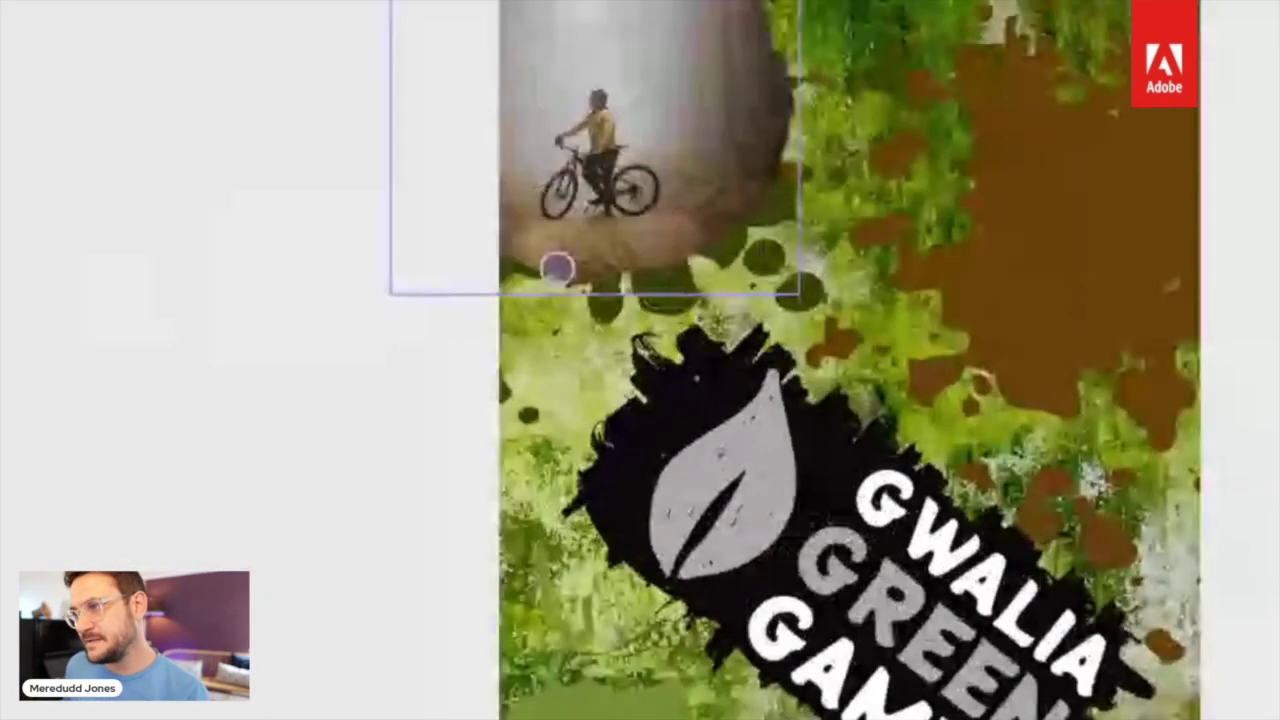
mouse_move(558, 268)
left_mouse_down()
mouse_move(608, 304)
mouse_move(629, 271)
mouse_move(690, 258)
mouse_move(686, 240)
mouse_move(660, 277)
mouse_move(640, 265)
mouse_move(778, 165)
mouse_move(761, 115)
mouse_move(773, 155)
mouse_move(790, 159)
mouse_move(790, 129)
mouse_move(748, 121)
mouse_move(752, 80)
mouse_move(779, 74)
mouse_move(750, 43)
mouse_move(766, 45)
mouse_move(749, 42)
mouse_move(765, 31)
mouse_move(748, 55)
mouse_move(749, 26)
mouse_move(731, 45)
mouse_move(767, 63)
left_mouse_up()
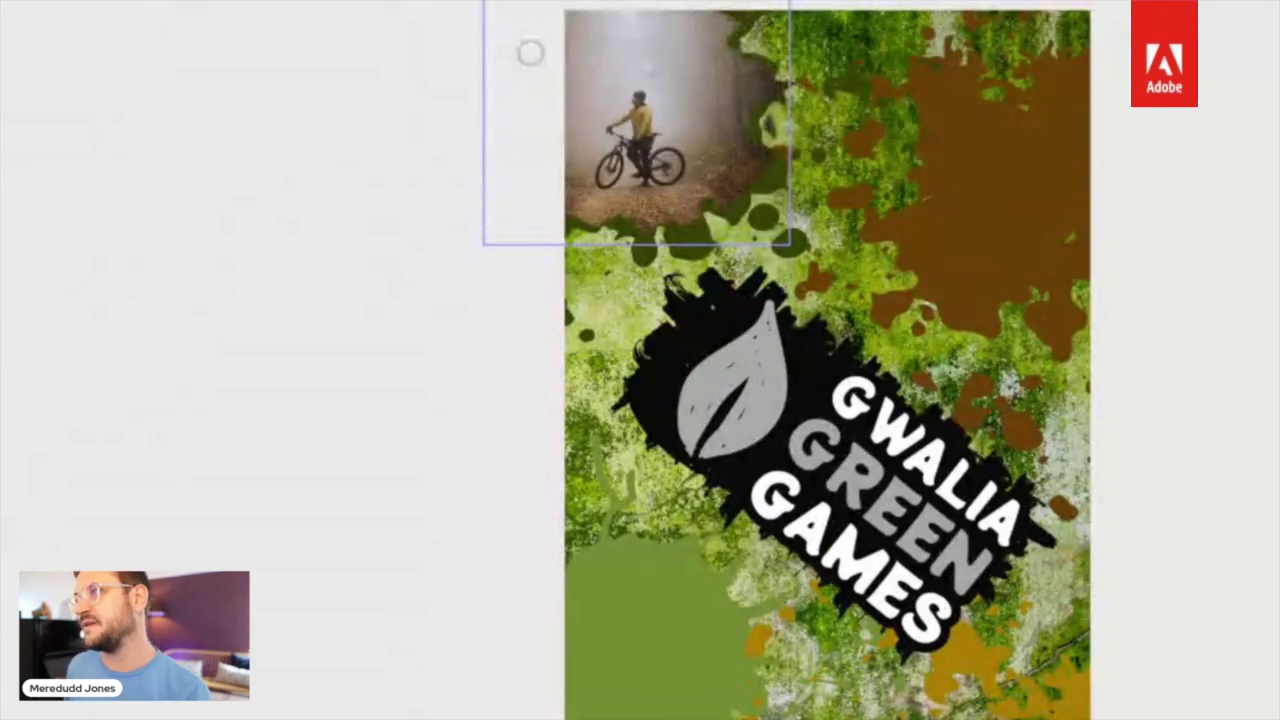
Step: Erase the parts of the cyclist photo covering the gaps in the dark olive splatter near the page's upper-left corner and along its lower edge
mouse_move(576, 12)
left_mouse_down()
mouse_move(606, 48)
mouse_move(587, 62)
mouse_move(597, 37)
mouse_move(560, 20)
mouse_move(605, 30)
mouse_move(614, 56)
left_mouse_up()
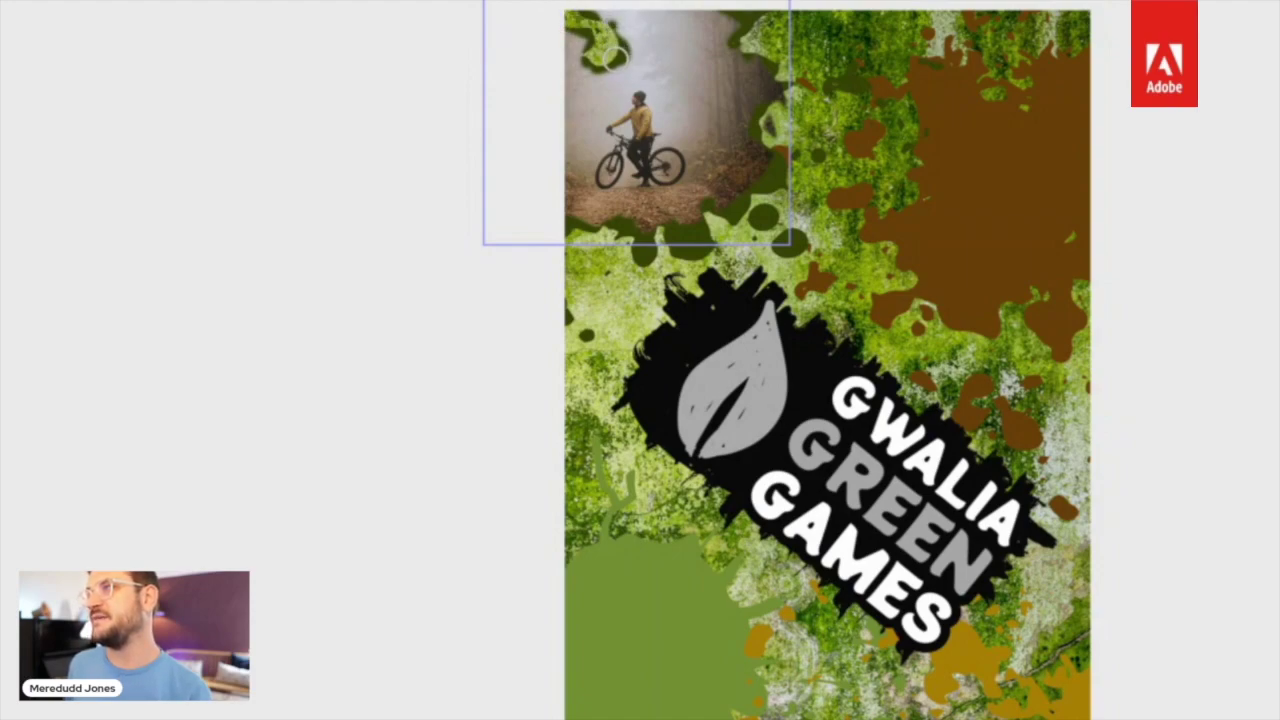
mouse_move(591, 200)
left_mouse_down()
mouse_move(558, 208)
mouse_move(622, 234)
left_mouse_up()
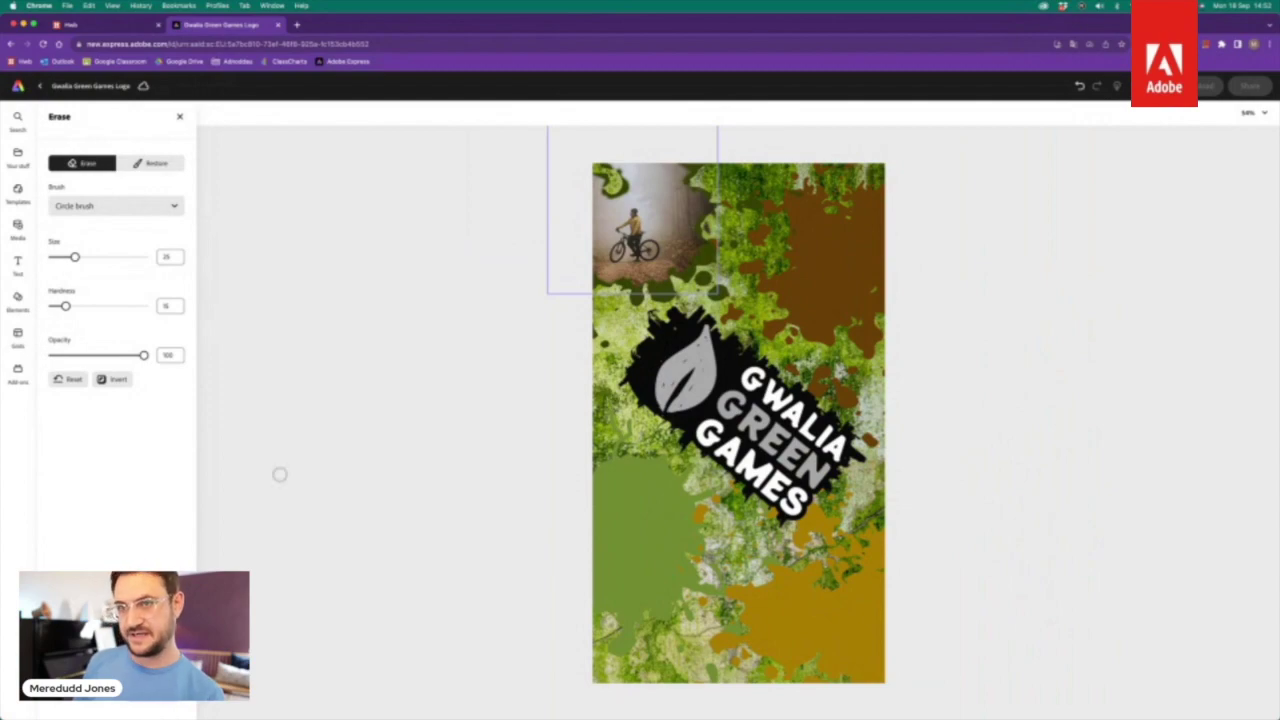
key("Escape")
key("Delete")
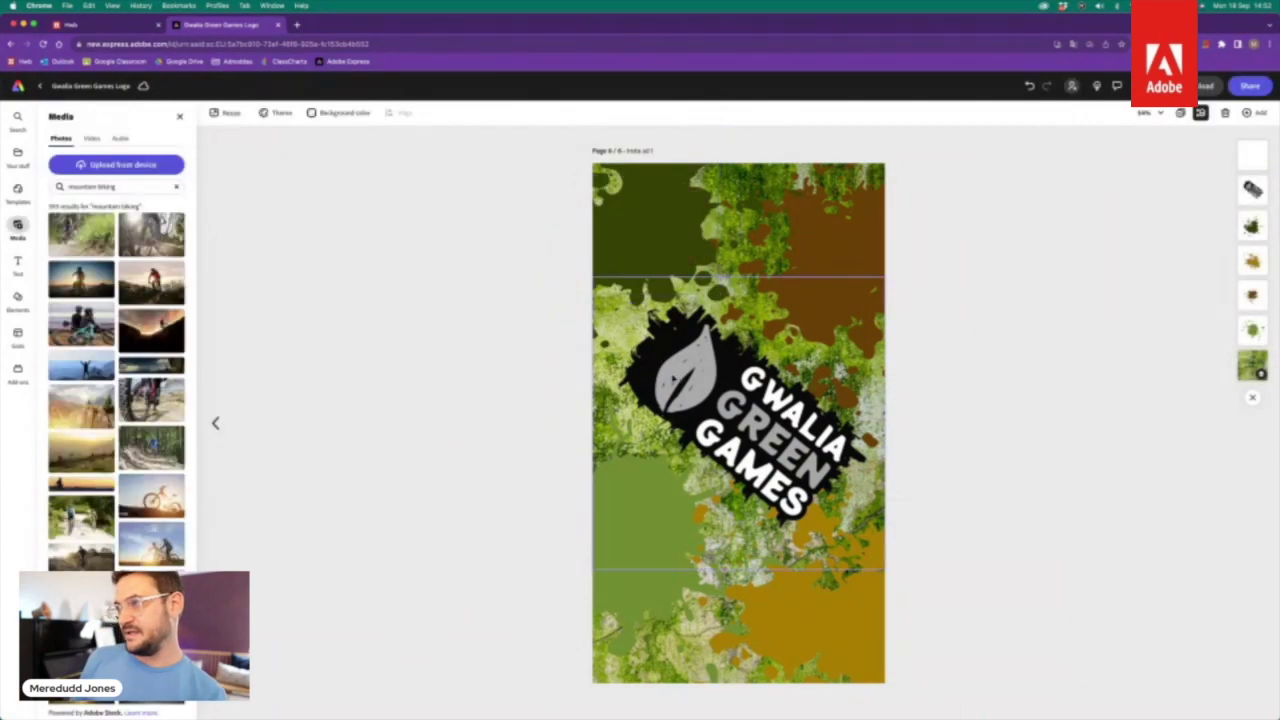
key("super+z")
Step: Try the Multiply blend mode on the cyclist photo, then set its blend mode to Screen
left_click(655, 212)
left_click(489, 317)
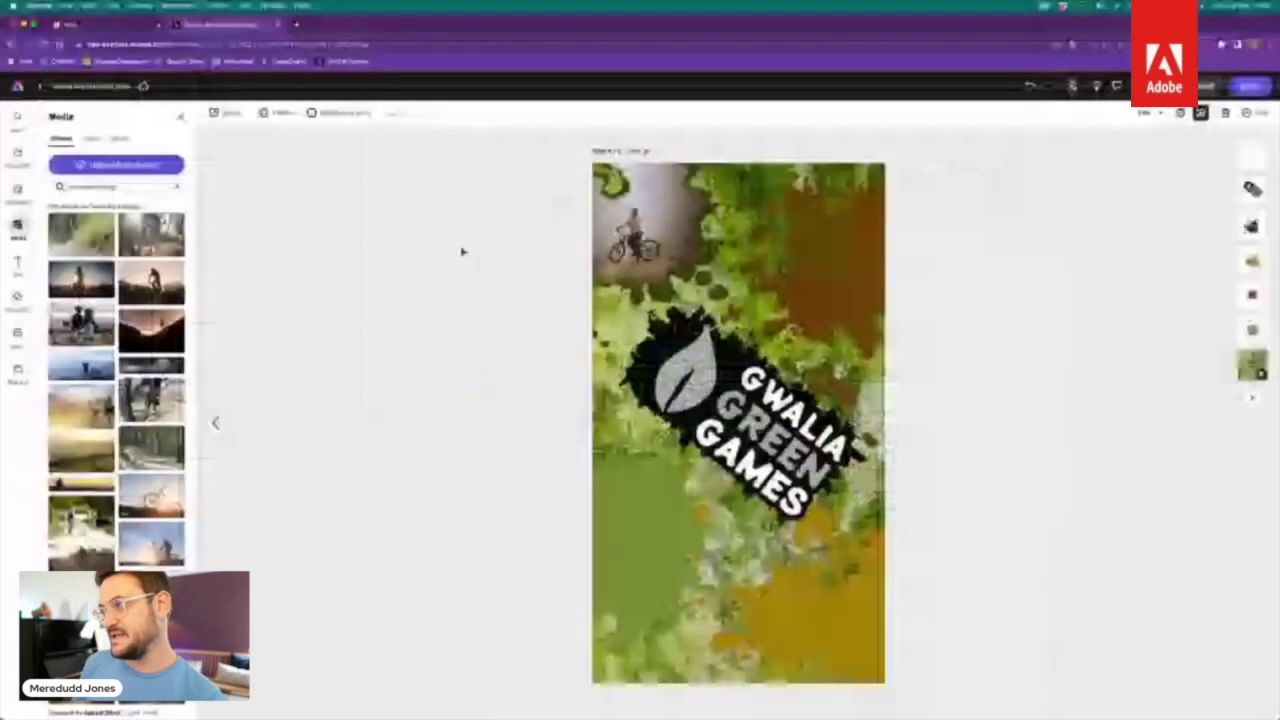
left_click(600, 270)
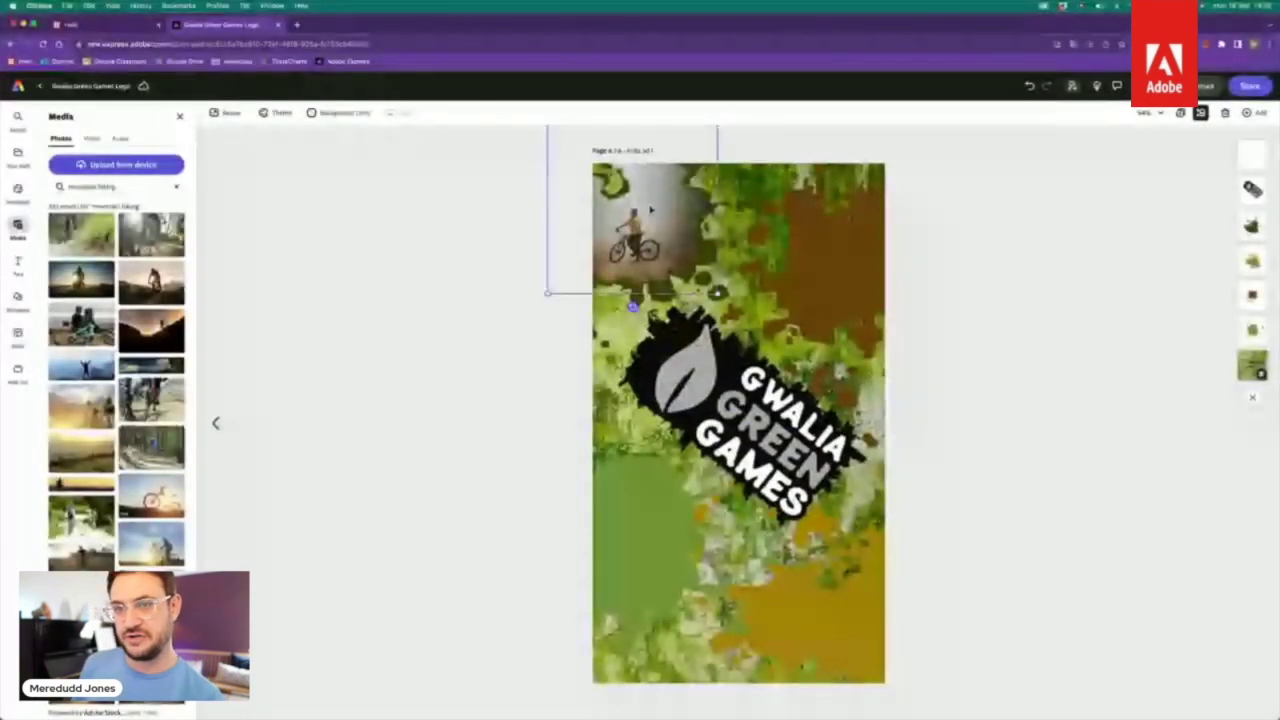
left_click(160, 303)
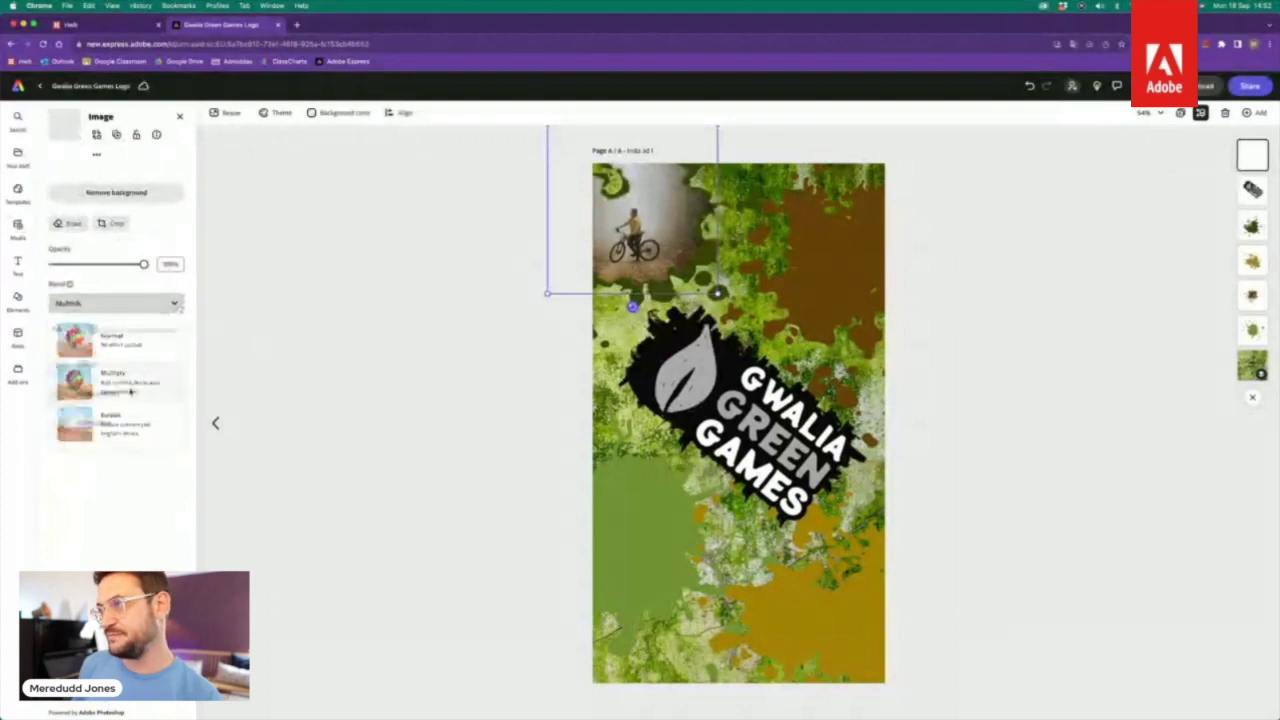
left_click(132, 385)
left_click(132, 300)
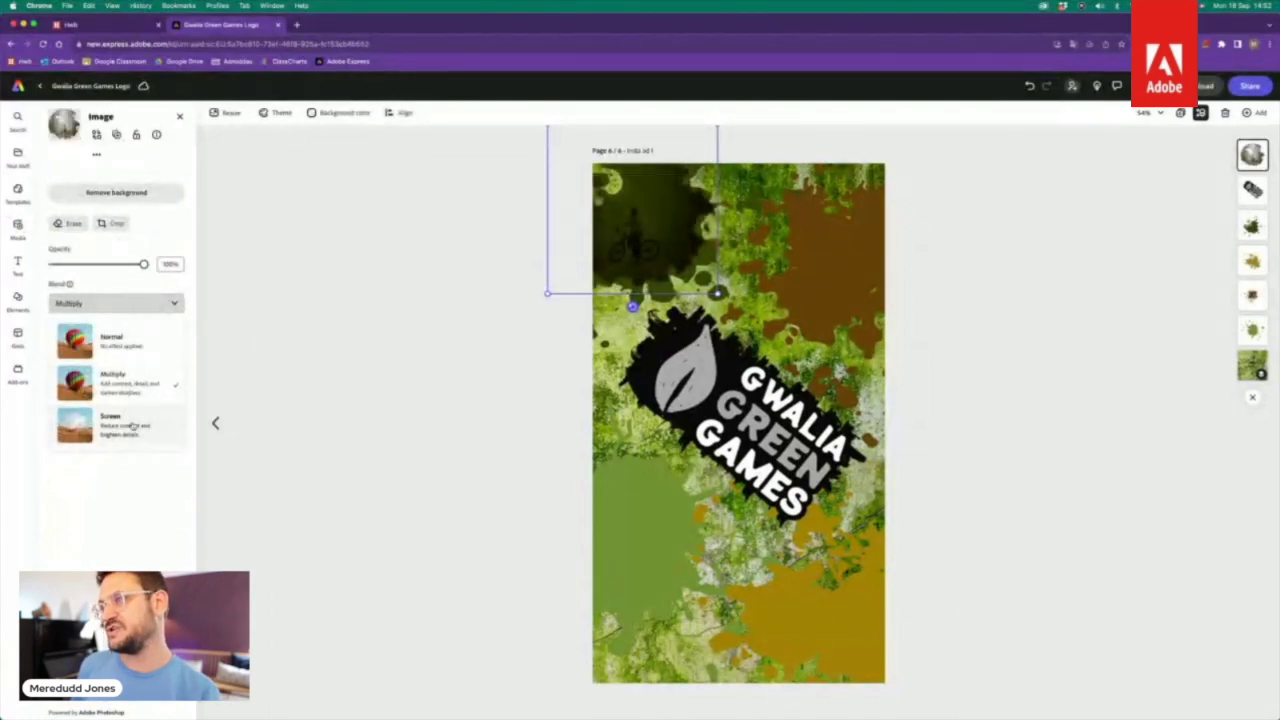
left_click(132, 427)
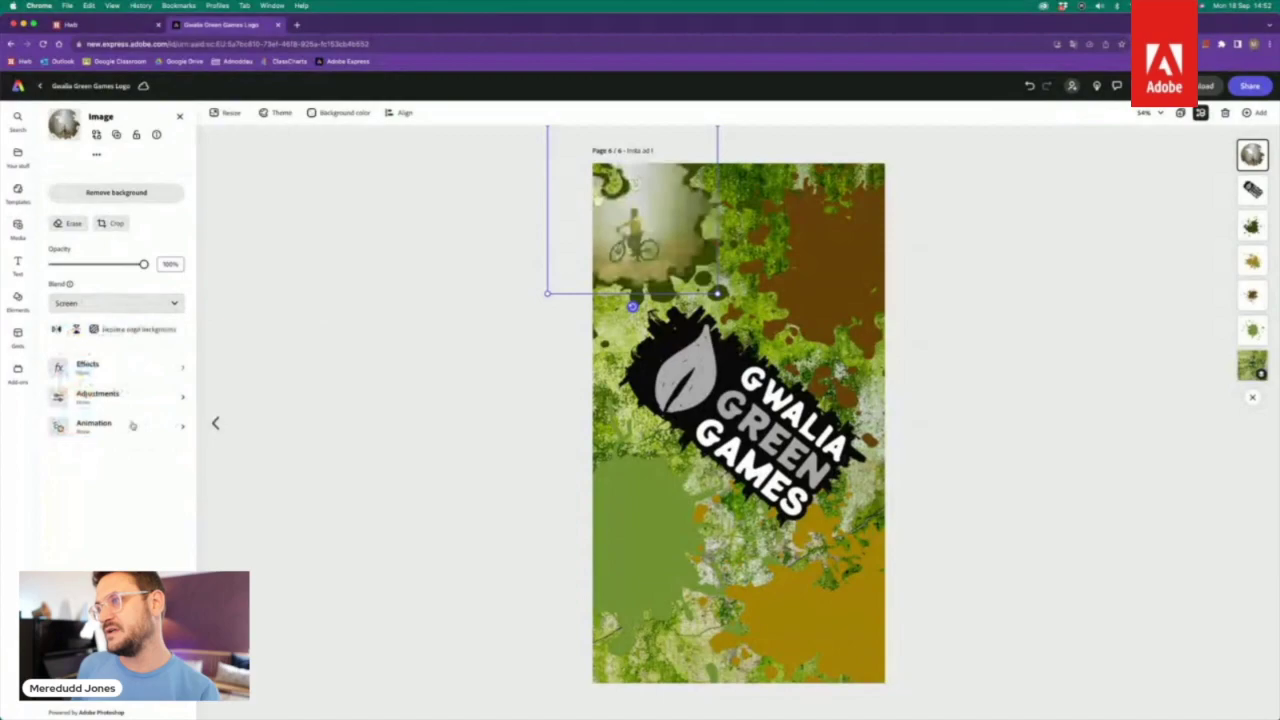
left_click(429, 356)
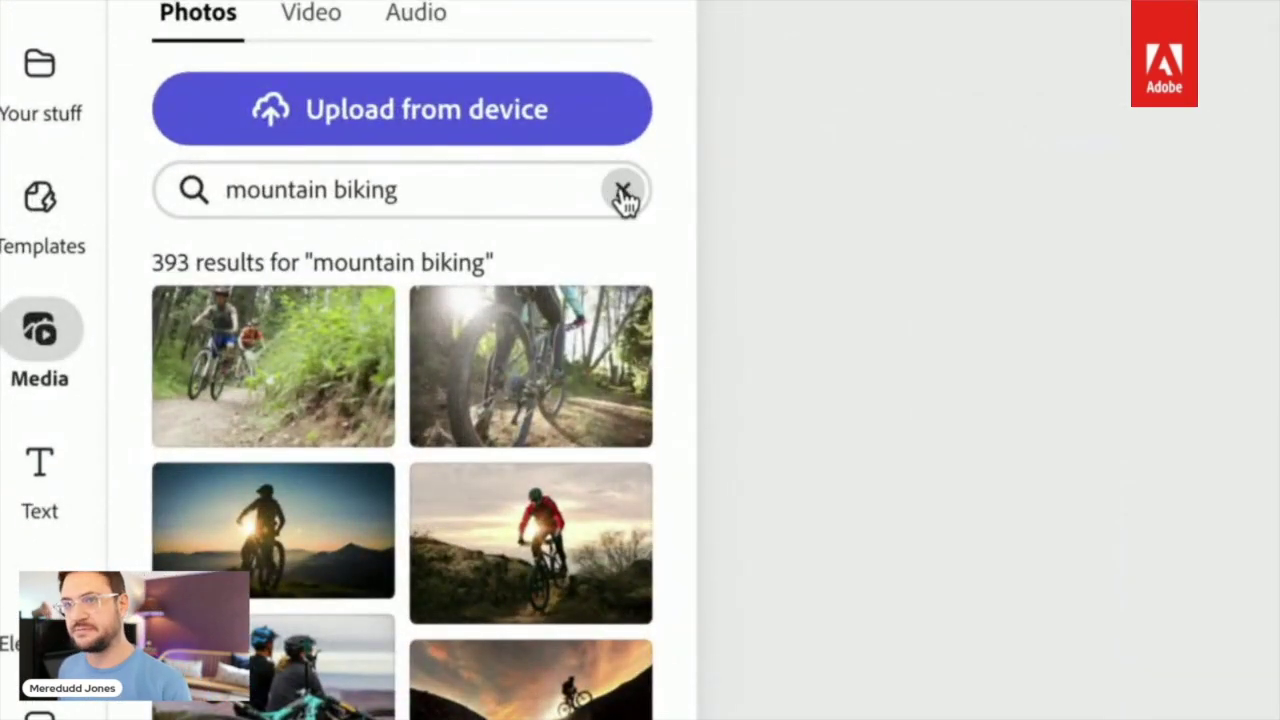
Step: Search the stock photos for "cave exploration" and look through the results for a suitable picture
left_click(622, 195)
key("Escape")
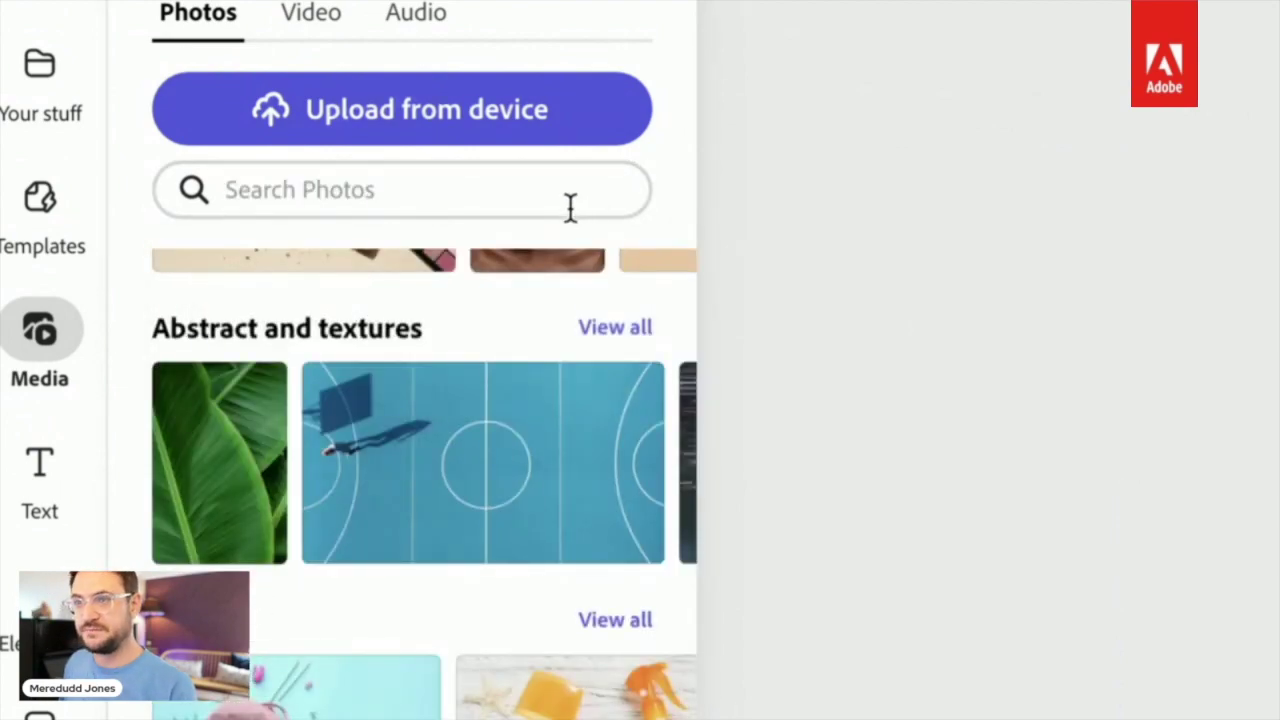
left_click(502, 191)
type("c")
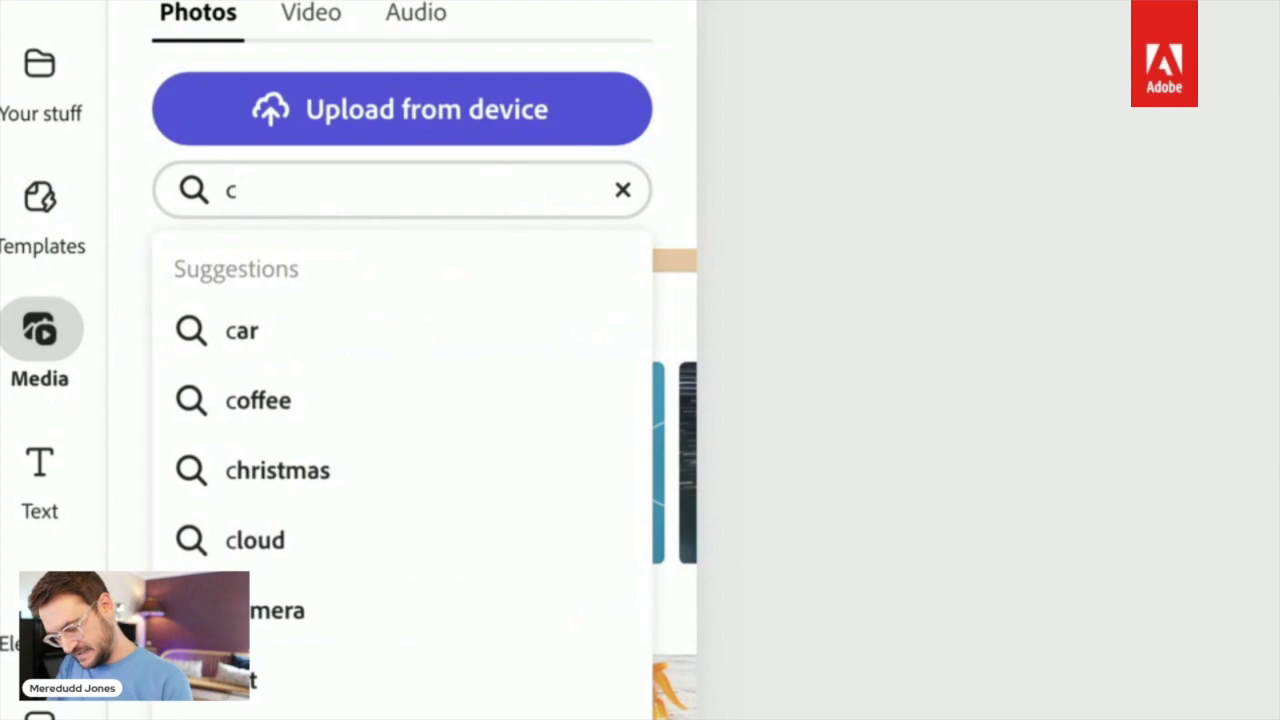
type("ave exploration")
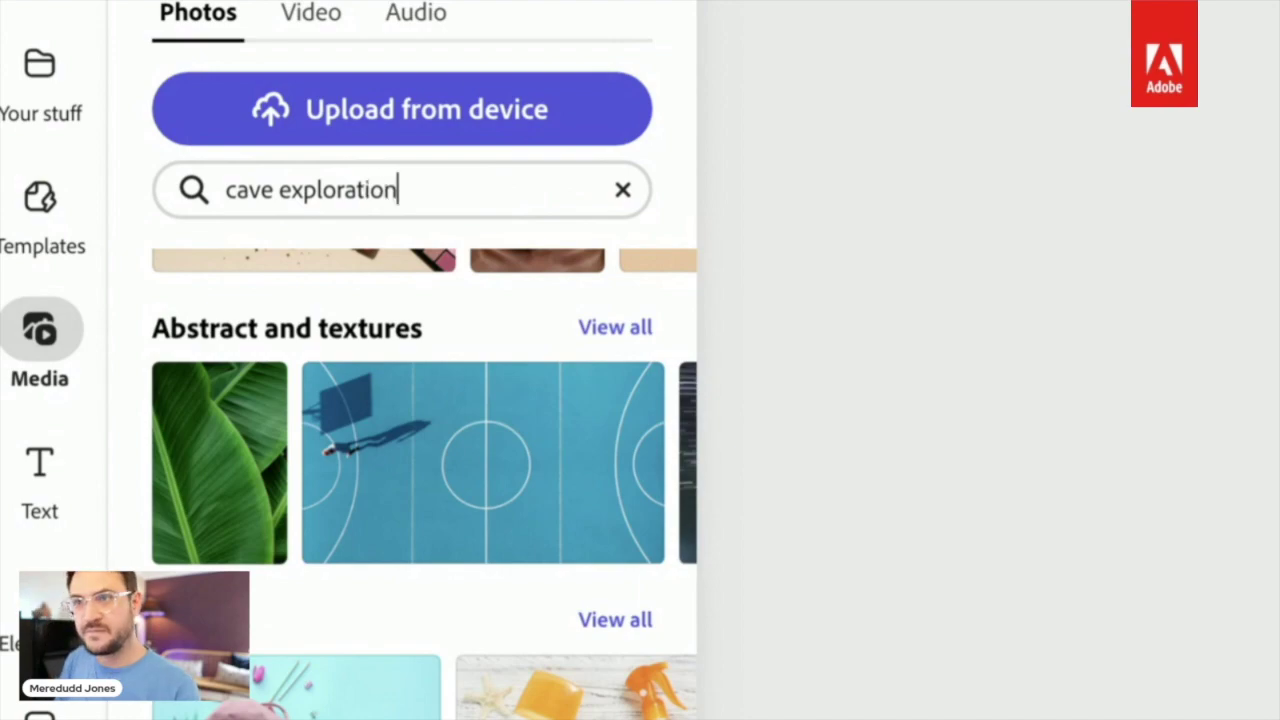
key("Return")
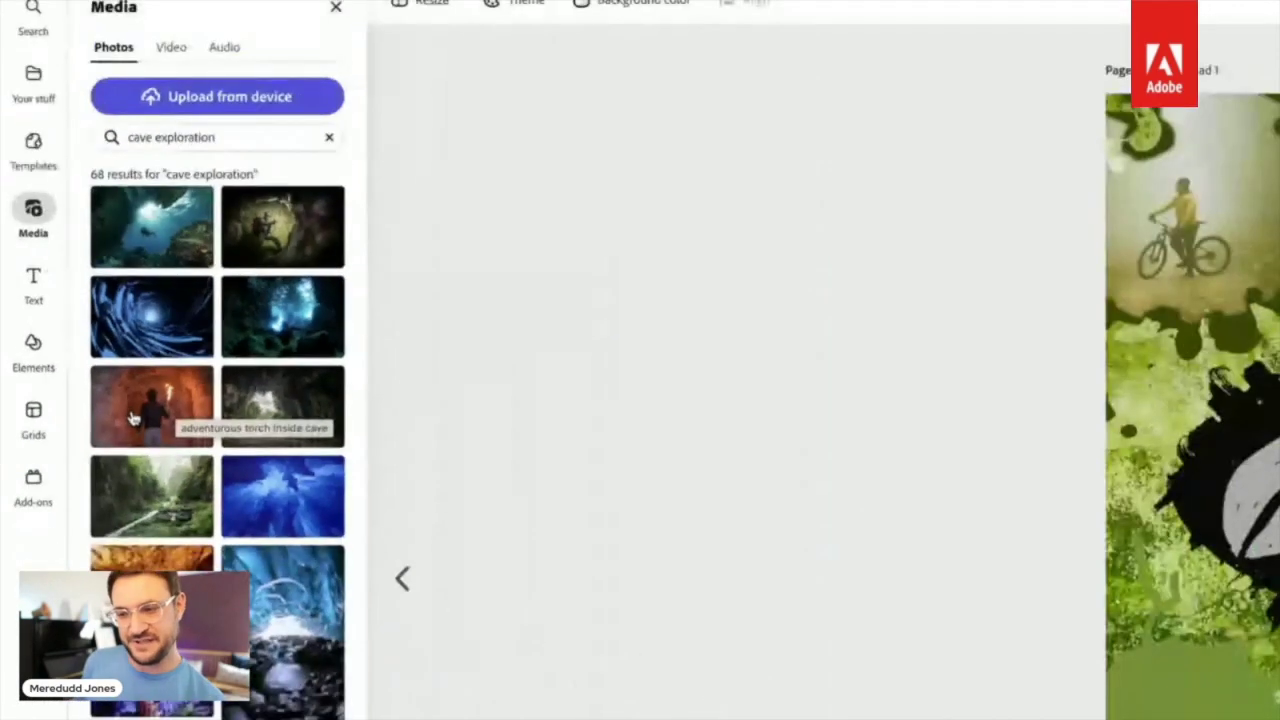
scroll(125, 460, "down", 5)
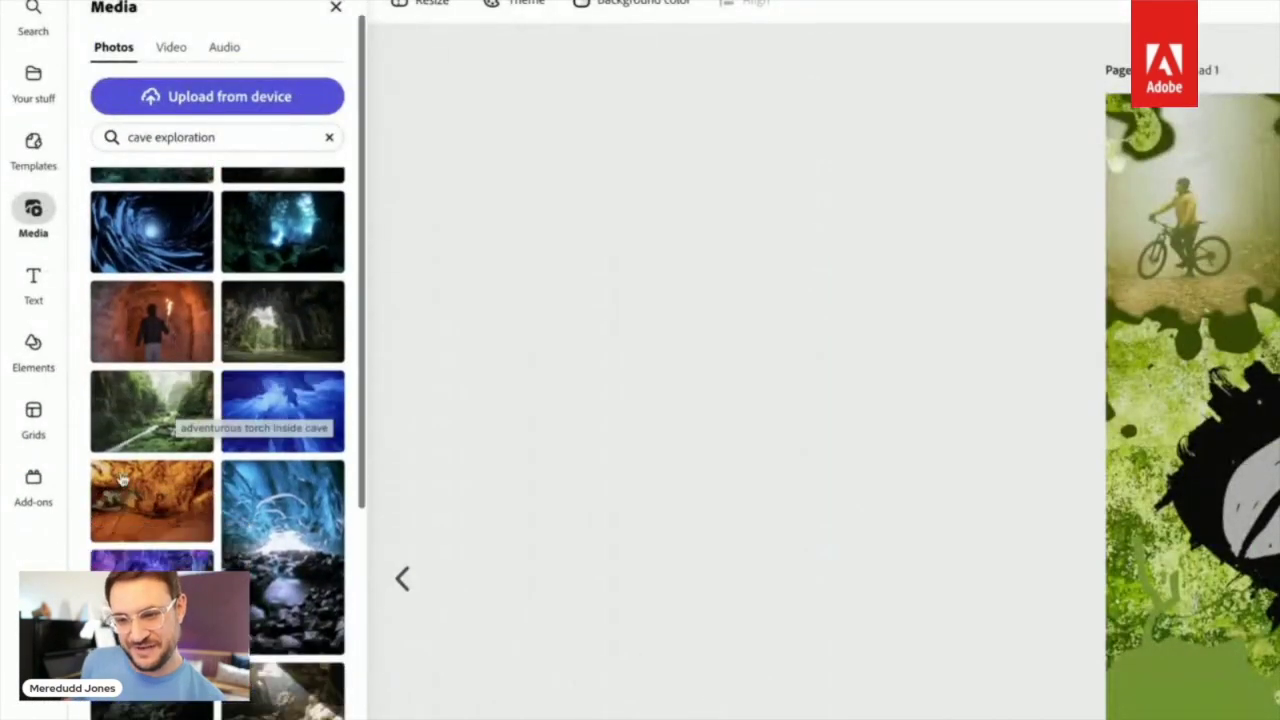
scroll(118, 430, "down", 3)
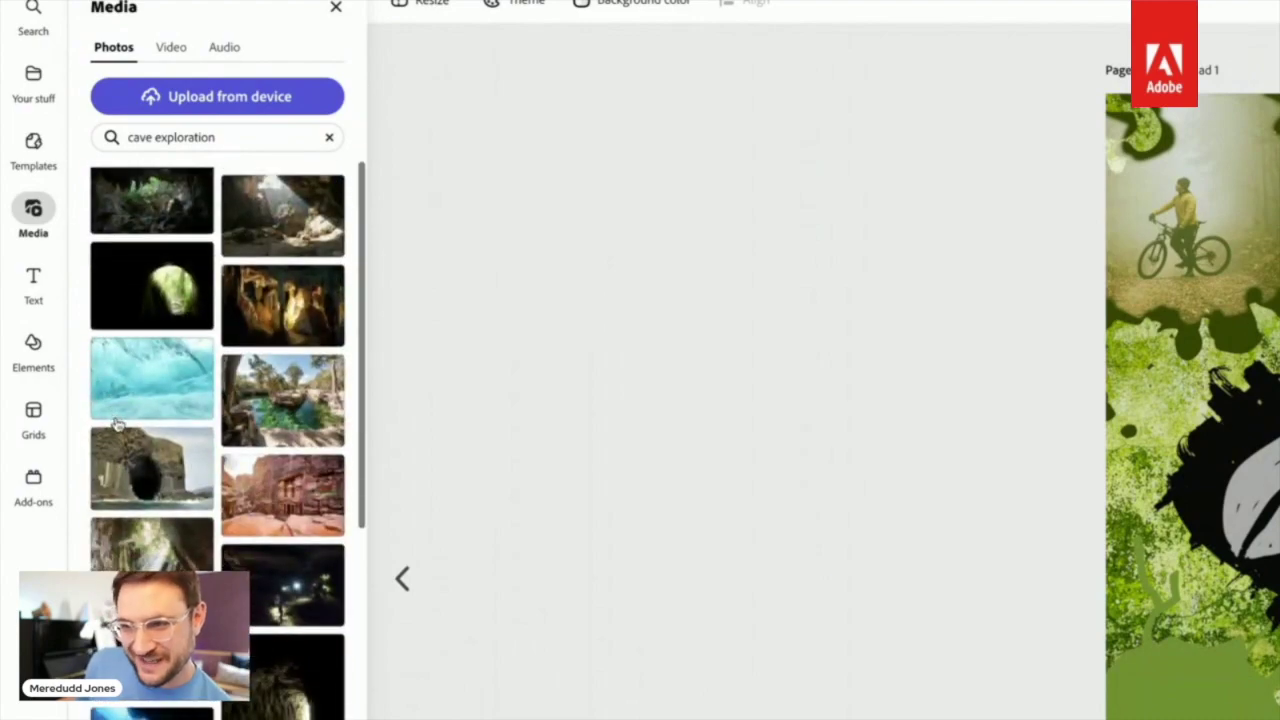
scroll(118, 424, "up", 10)
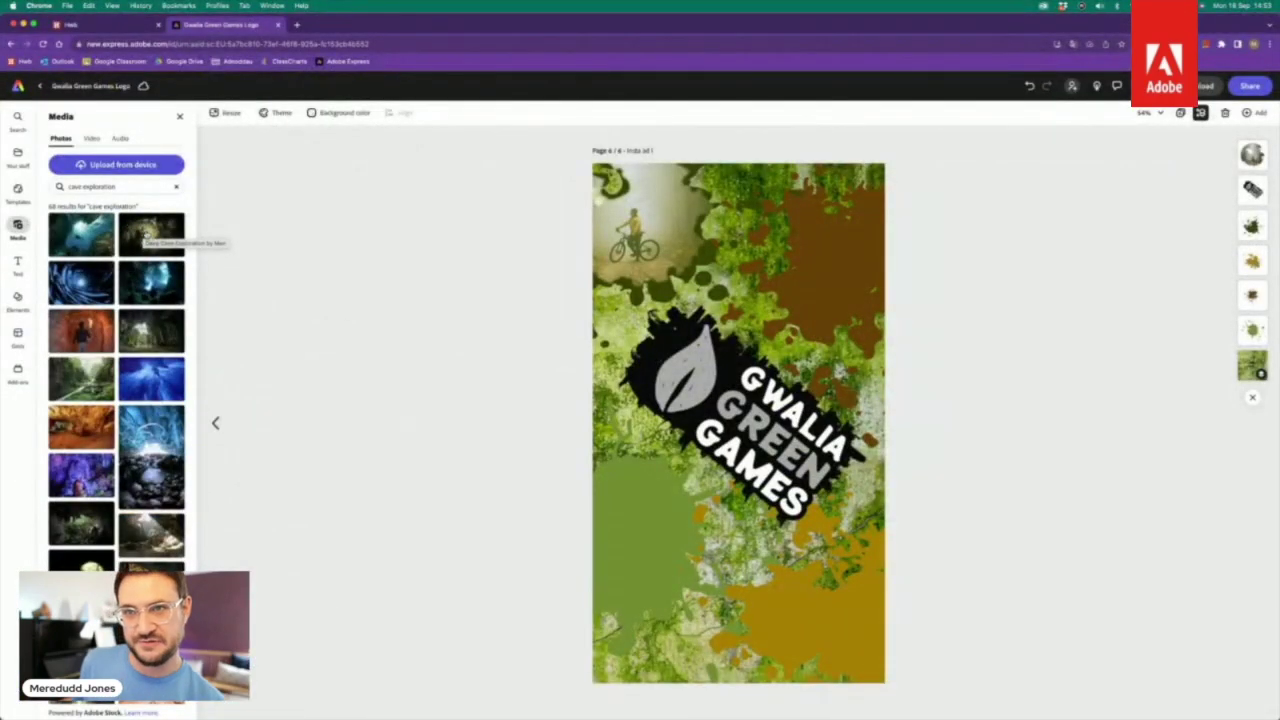
Step: Add the photo of the cave explorer with a red backpack, enlarge it and place it over the brown splatter in the page's upper-right corner
left_click(147, 234)
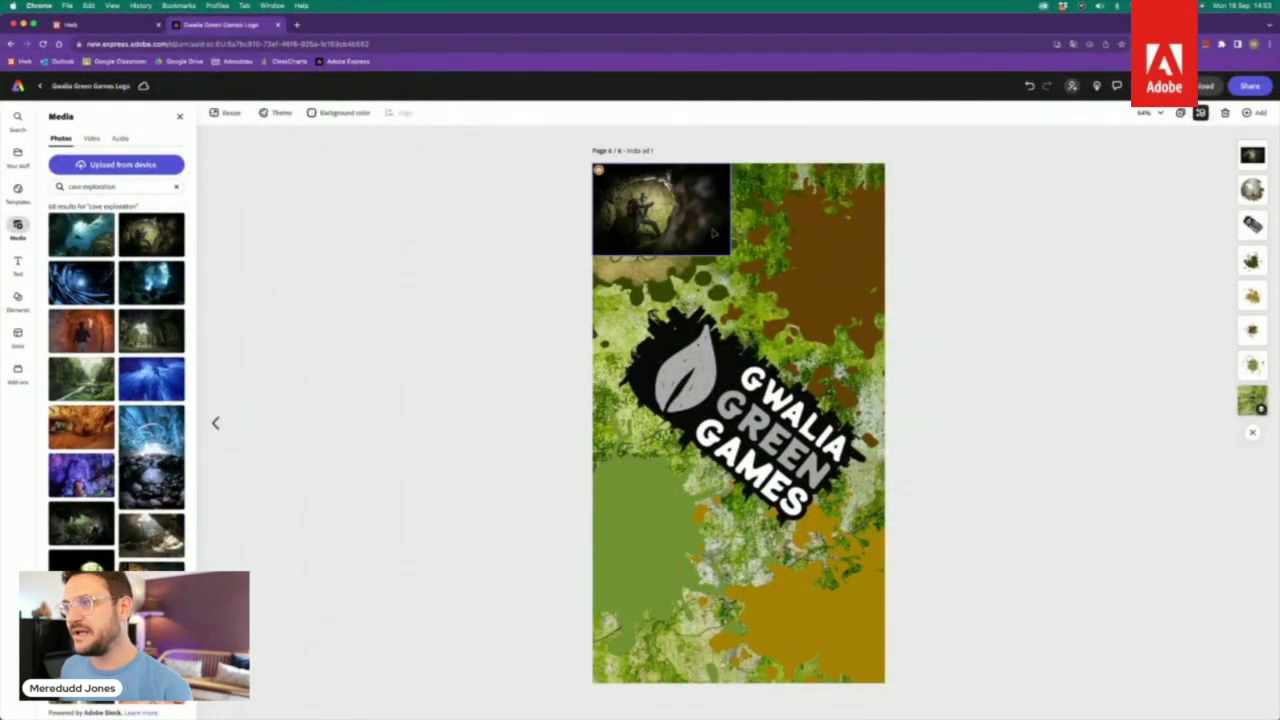
left_click(660, 210)
left_click_drag(731, 256, 800, 294)
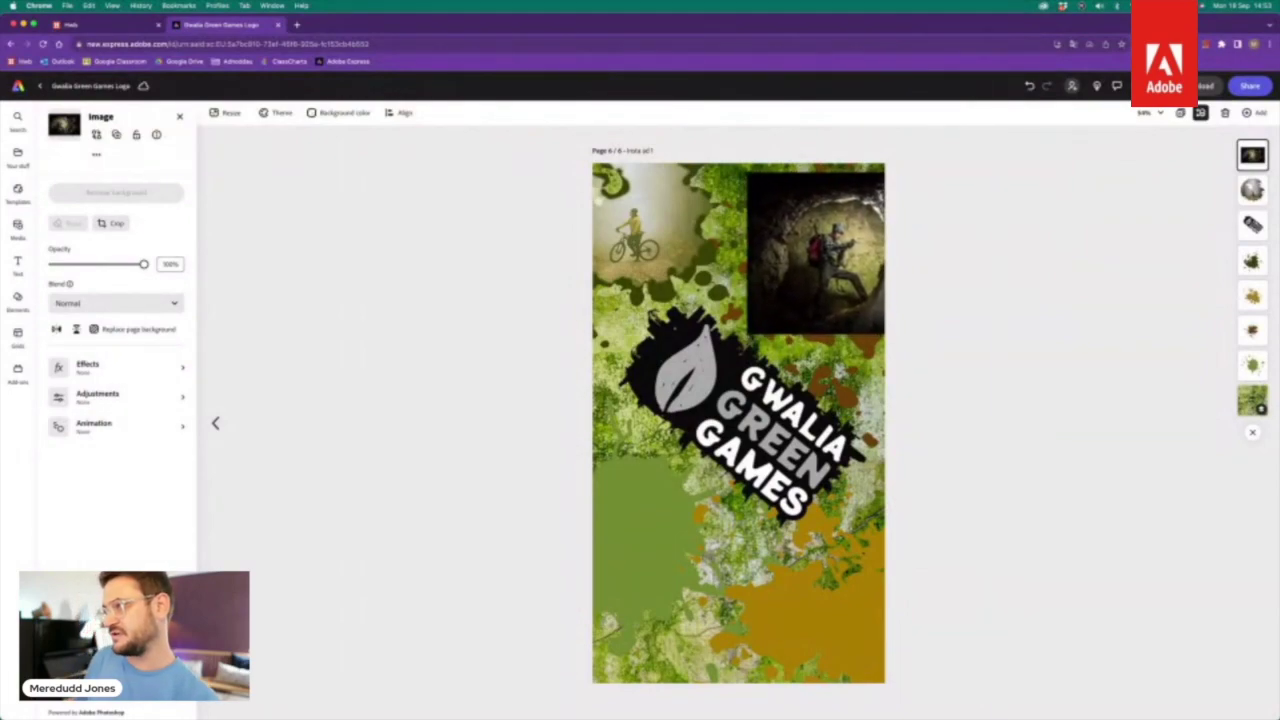
left_click_drag(748, 334, 739, 340)
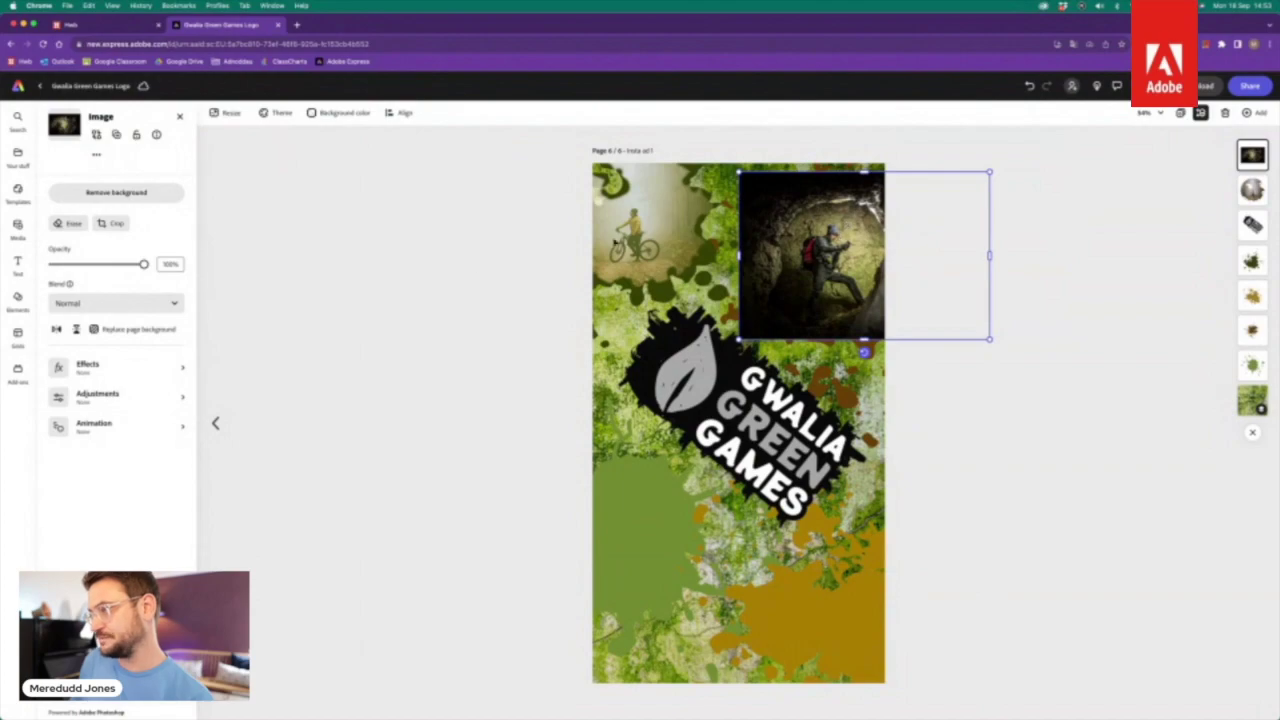
Step: Crop the cave explorer photo to a circle and reposition it over the brown splatter
left_click(112, 223)
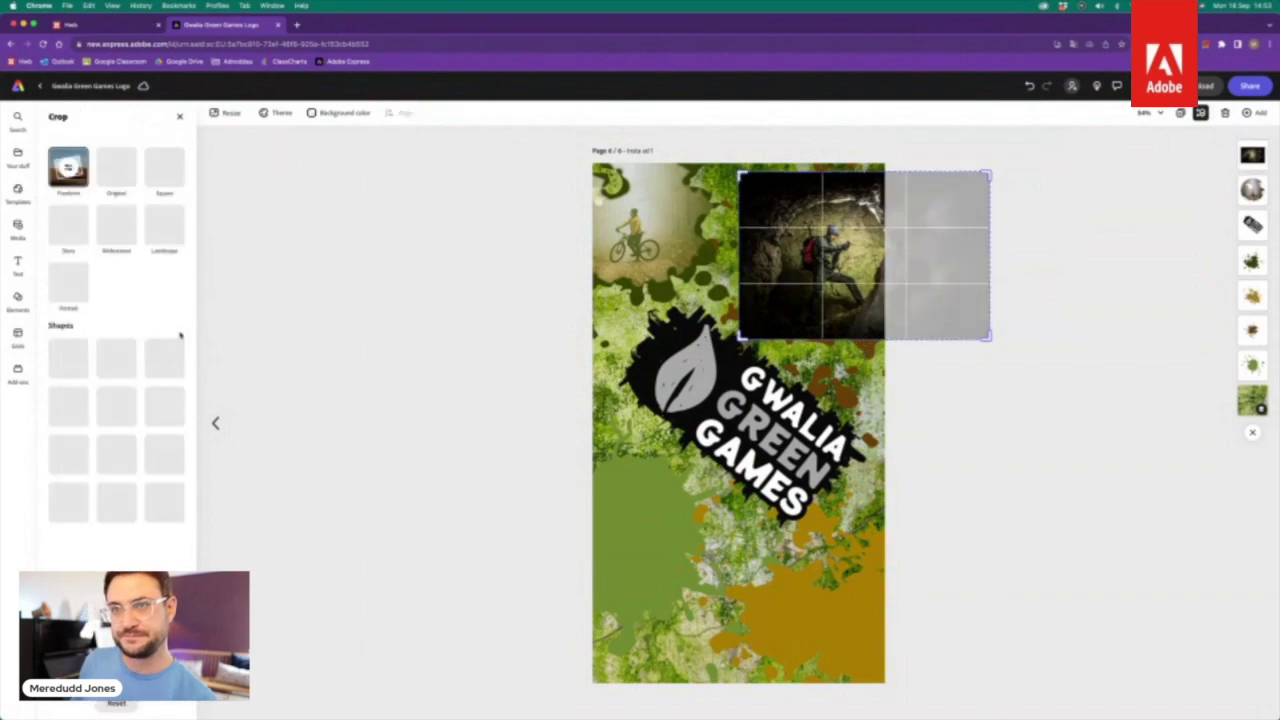
left_click(68, 357)
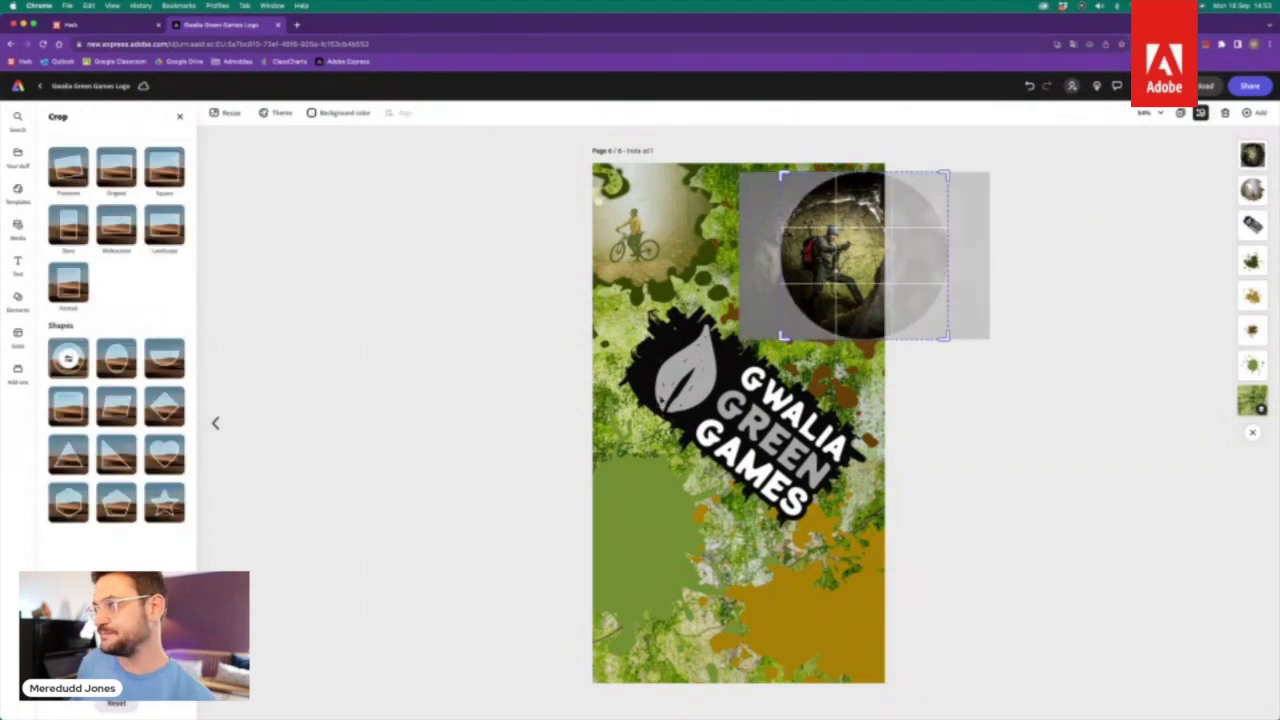
mouse_move(876, 345)
left_mouse_down()
mouse_move(903, 351)
mouse_move(894, 340)
mouse_move(893, 352)
left_mouse_up()
left_click(1113, 473)
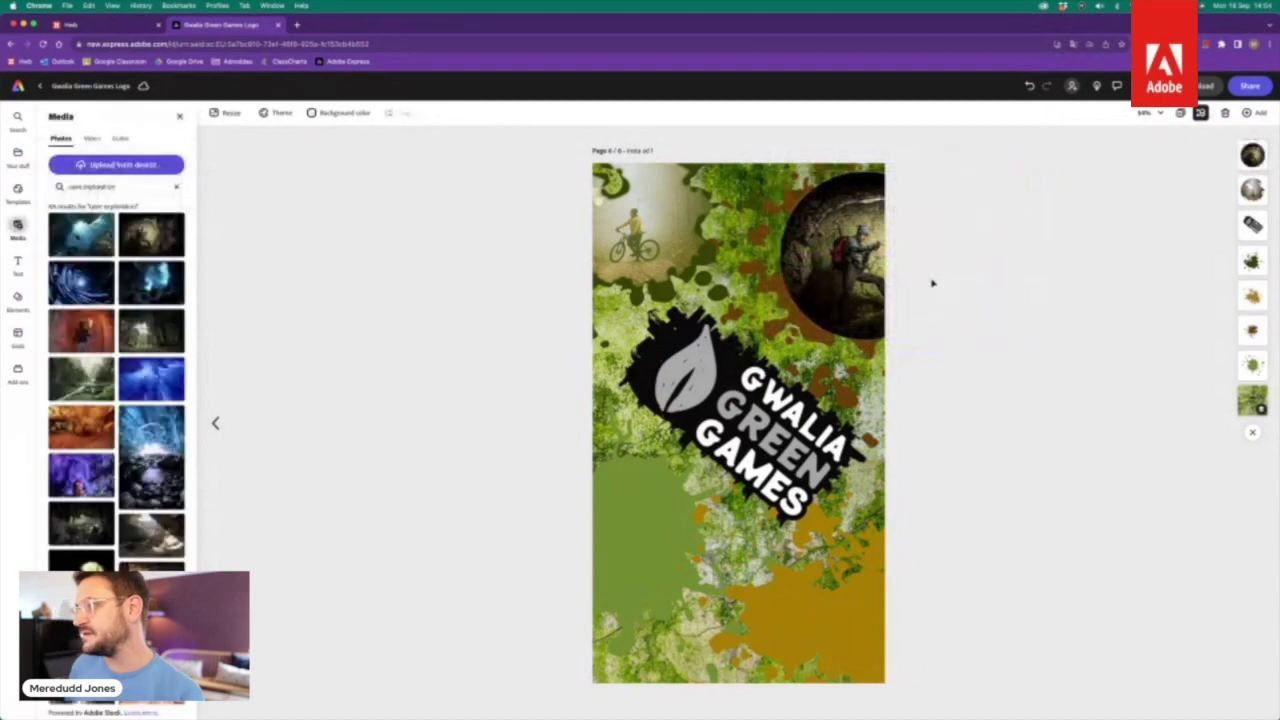
left_click_drag(845, 260, 827, 266)
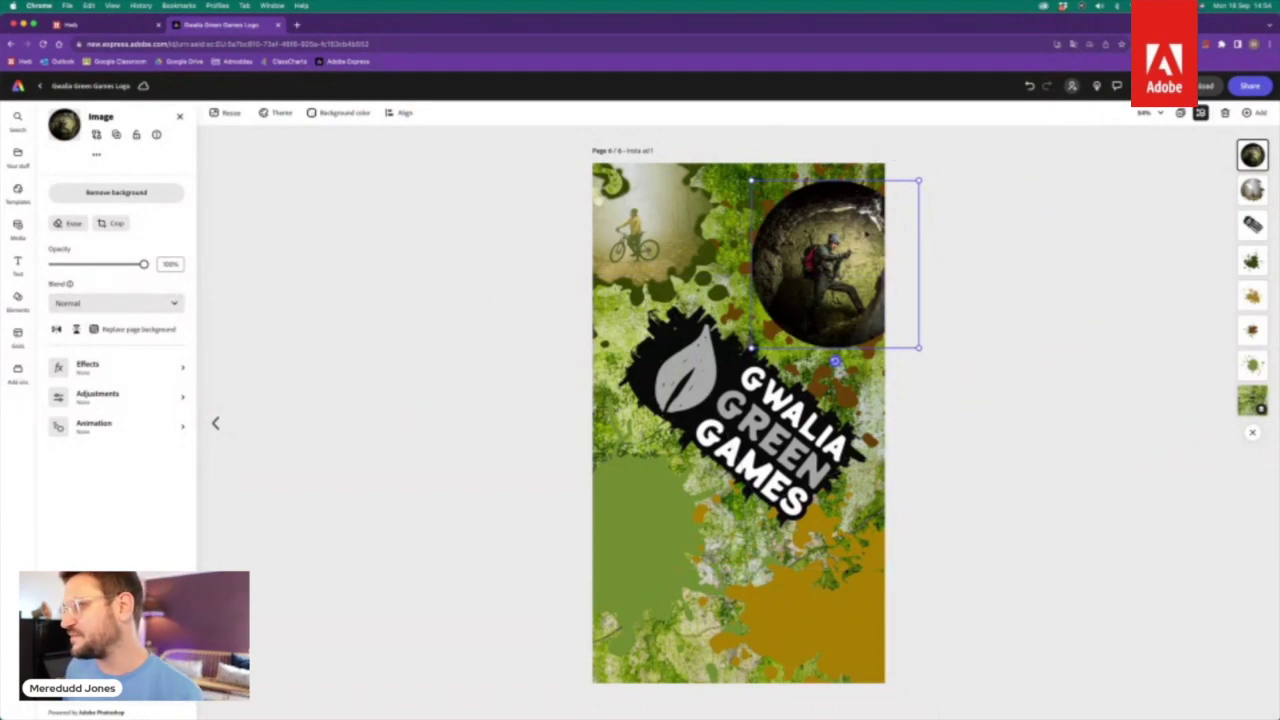
Step: Set the cave explorer photo's blend mode to Screen
left_click(155, 304)
left_click(124, 430)
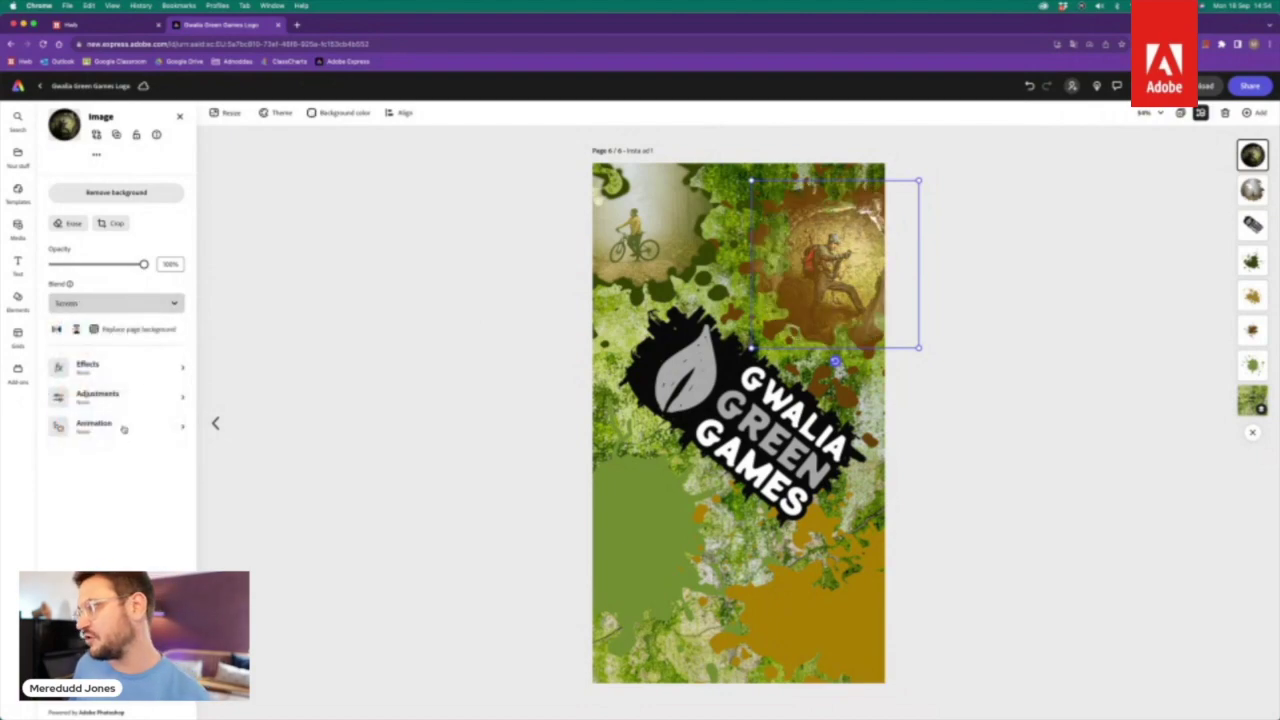
left_click(991, 362)
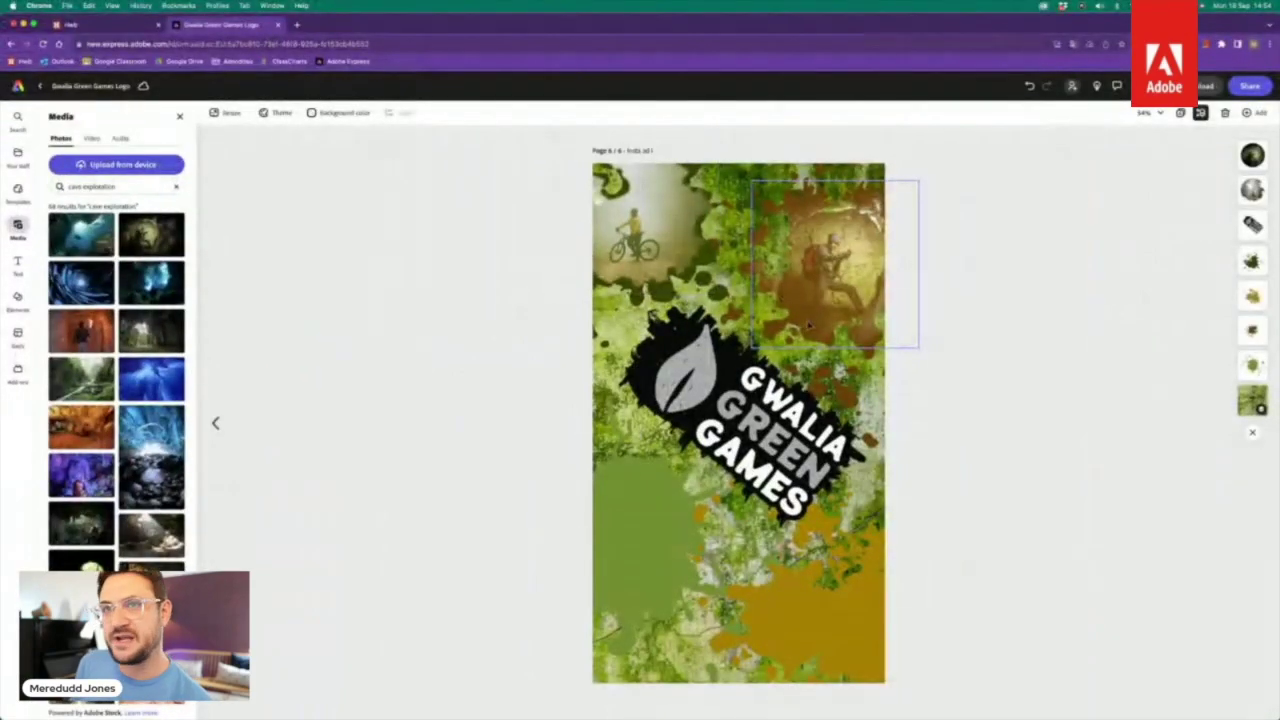
Step: Erase the cave explorer photo's outer edges with a soft Circle brush to blend it into the brown splatter
left_click(913, 275)
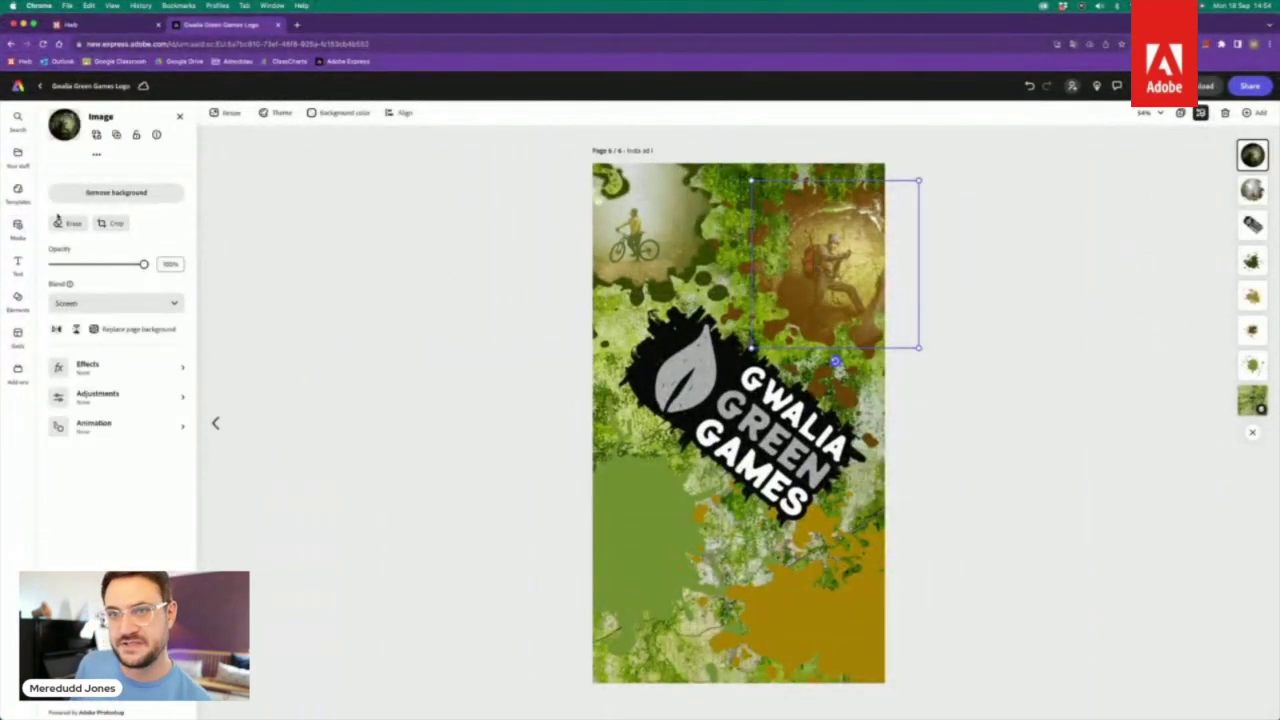
left_click(115, 193)
left_click(113, 224)
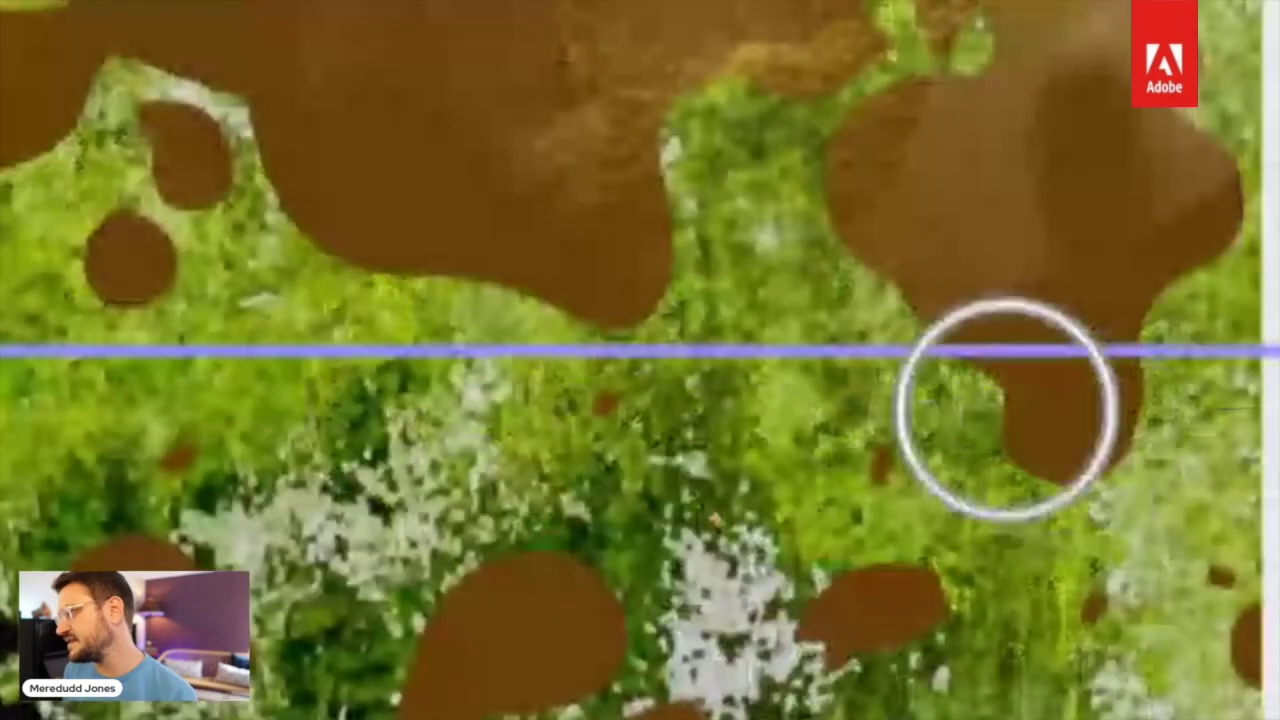
mouse_move(1170, 222)
left_mouse_down()
mouse_move(1170, 177)
mouse_move(1175, 195)
mouse_move(1065, 217)
mouse_move(940, 195)
left_mouse_up()
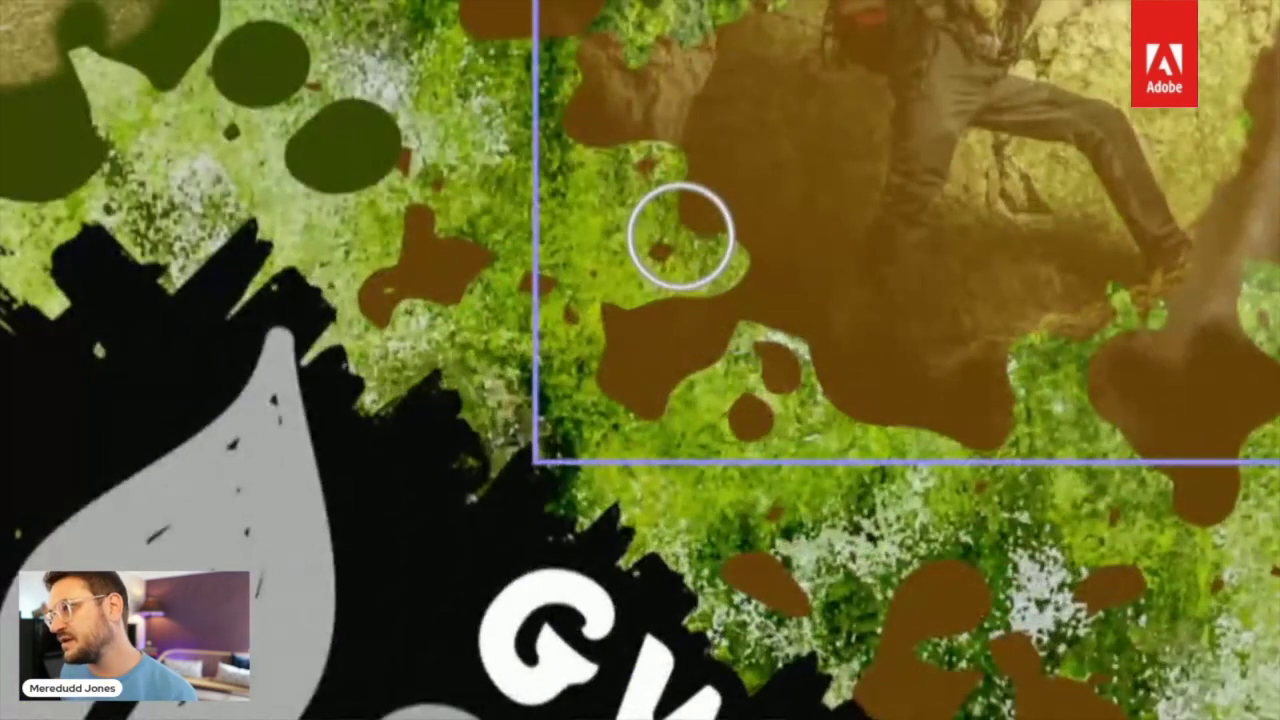
left_click_drag(718, 277, 729, 262)
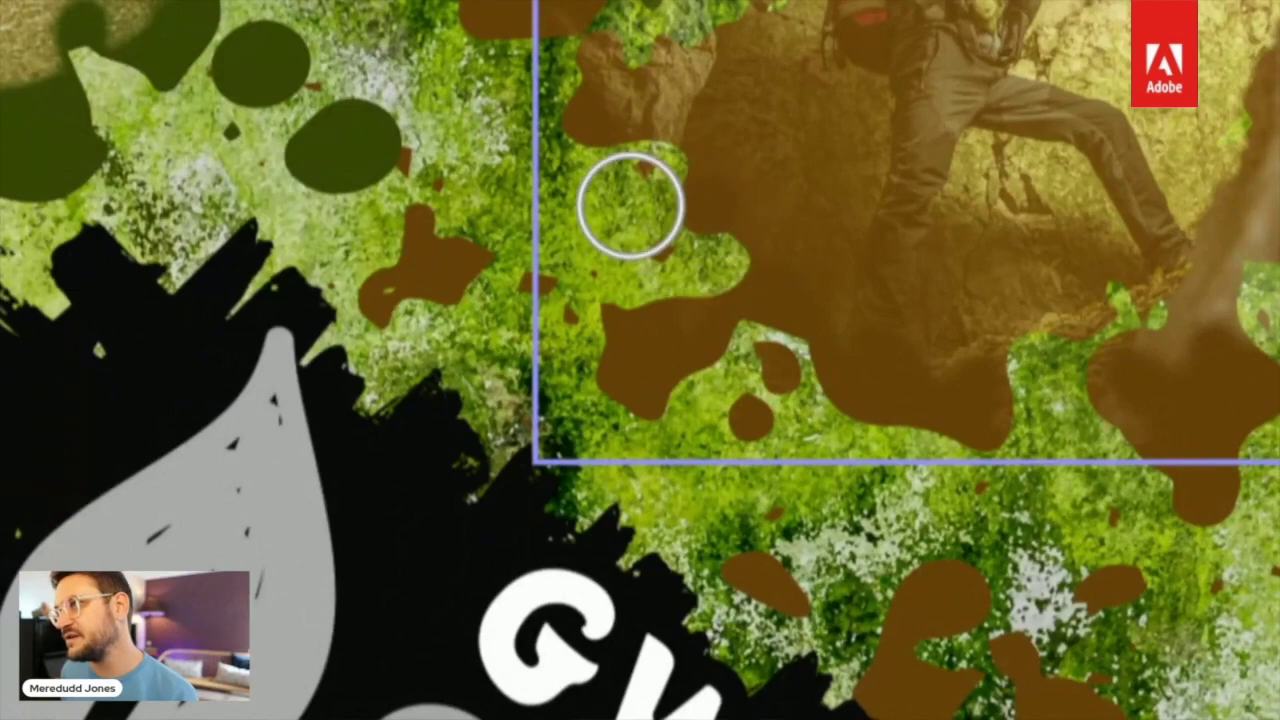
mouse_move(686, 390)
left_mouse_down()
mouse_move(763, 337)
mouse_move(823, 309)
mouse_move(840, 315)
left_mouse_up()
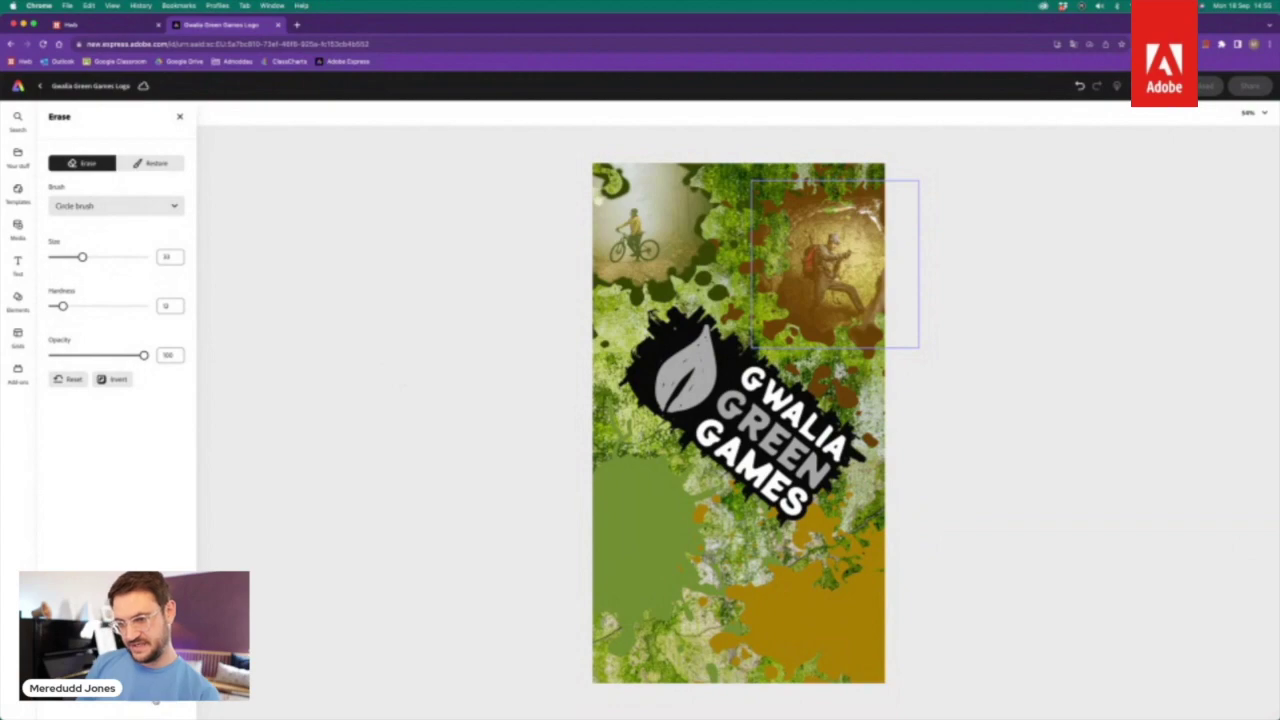
left_click(380, 569)
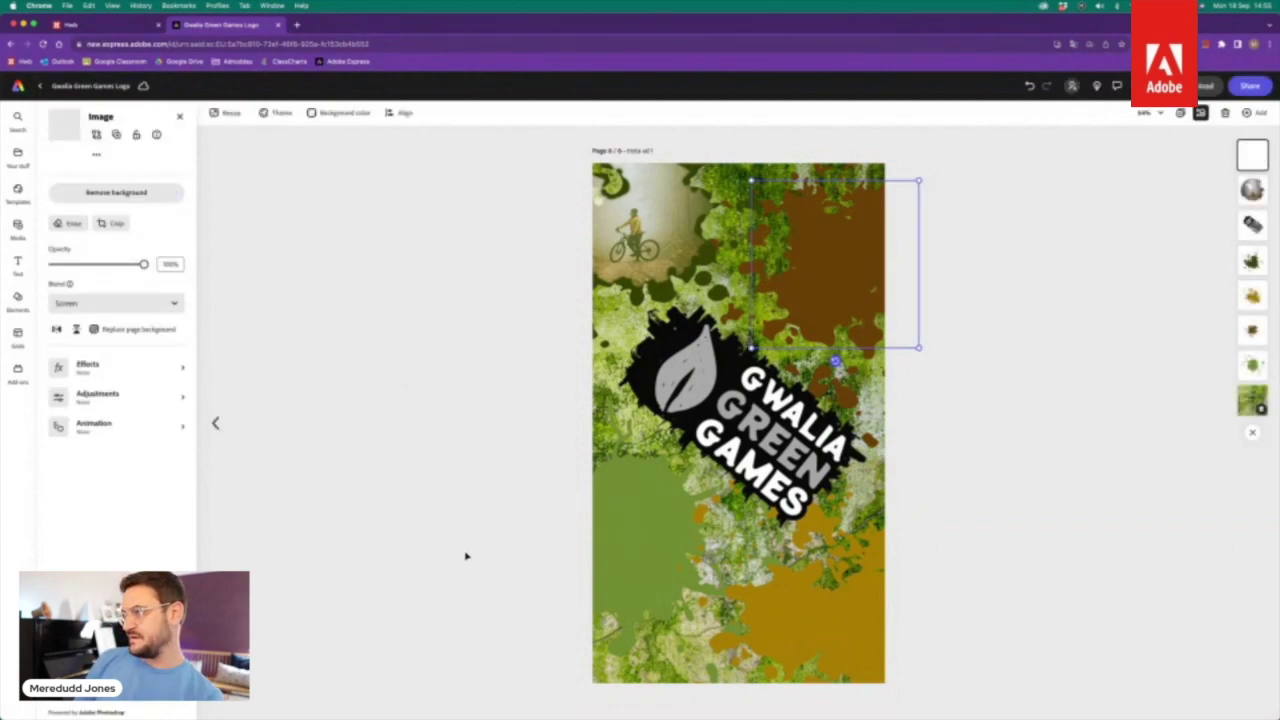
left_click(1050, 401)
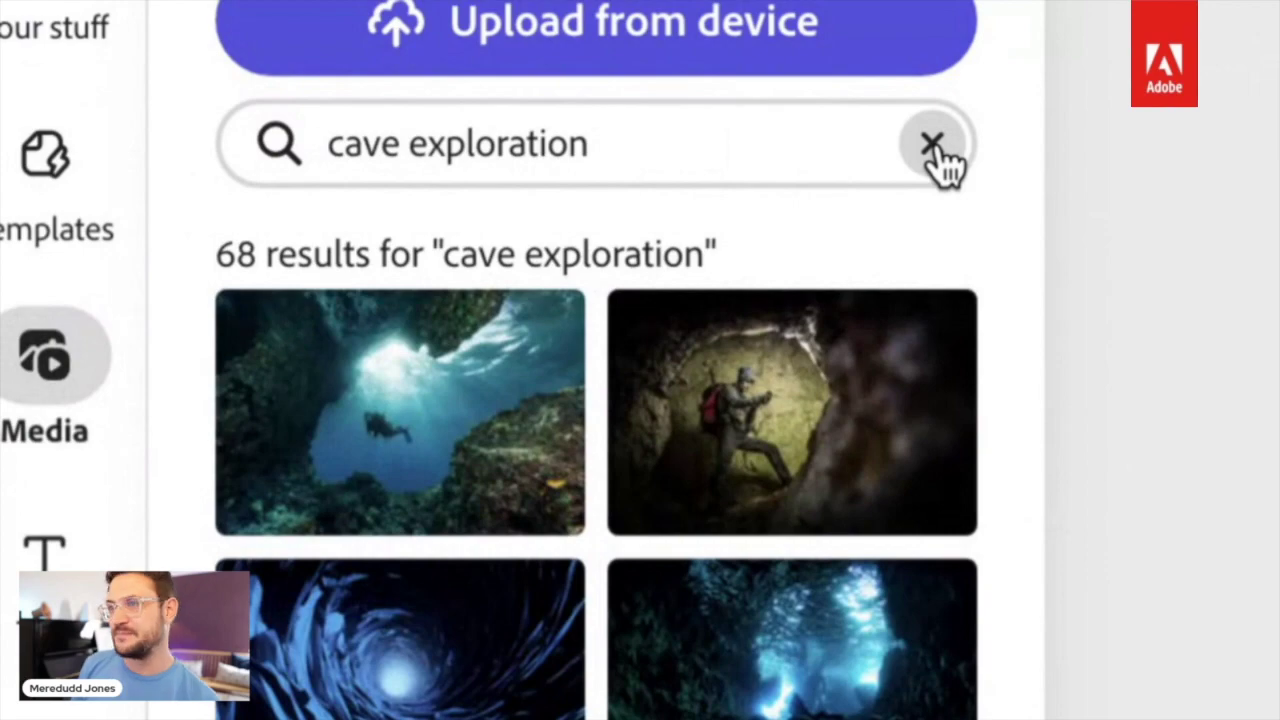
Step: Clear the cave exploration search and search the photos for "abseiling"
left_click(932, 146)
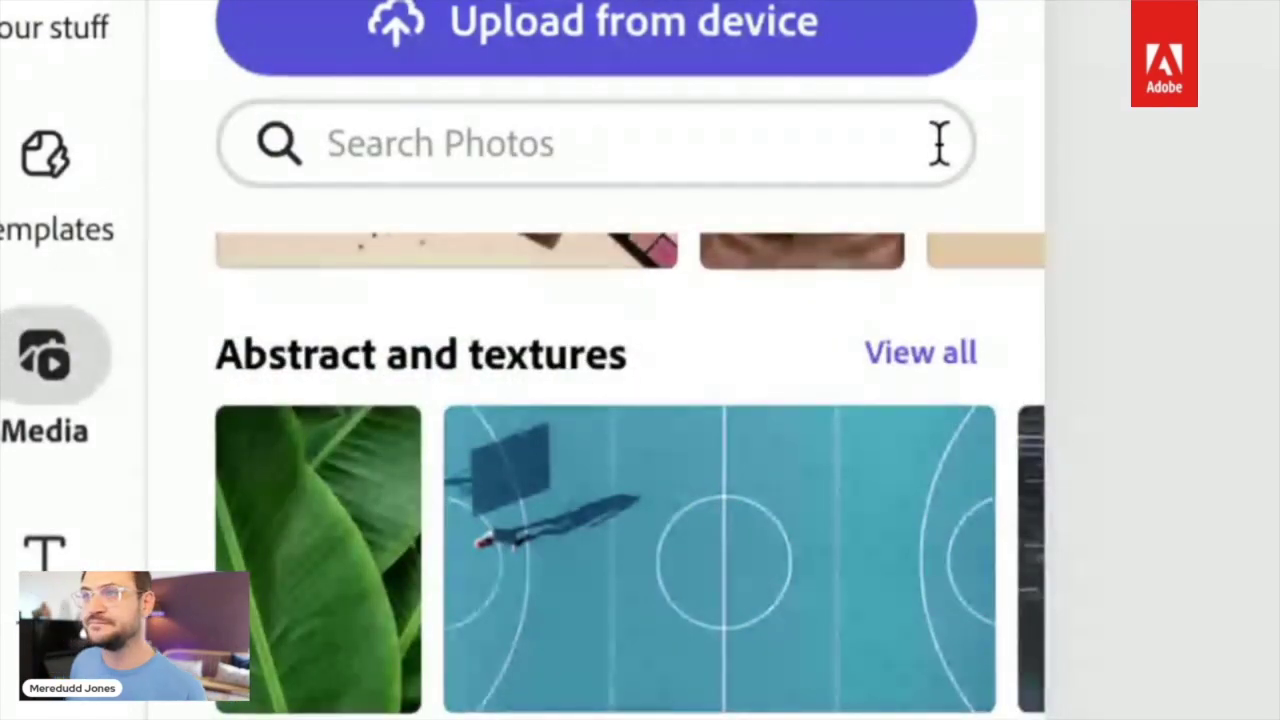
left_click(697, 148)
type("a")
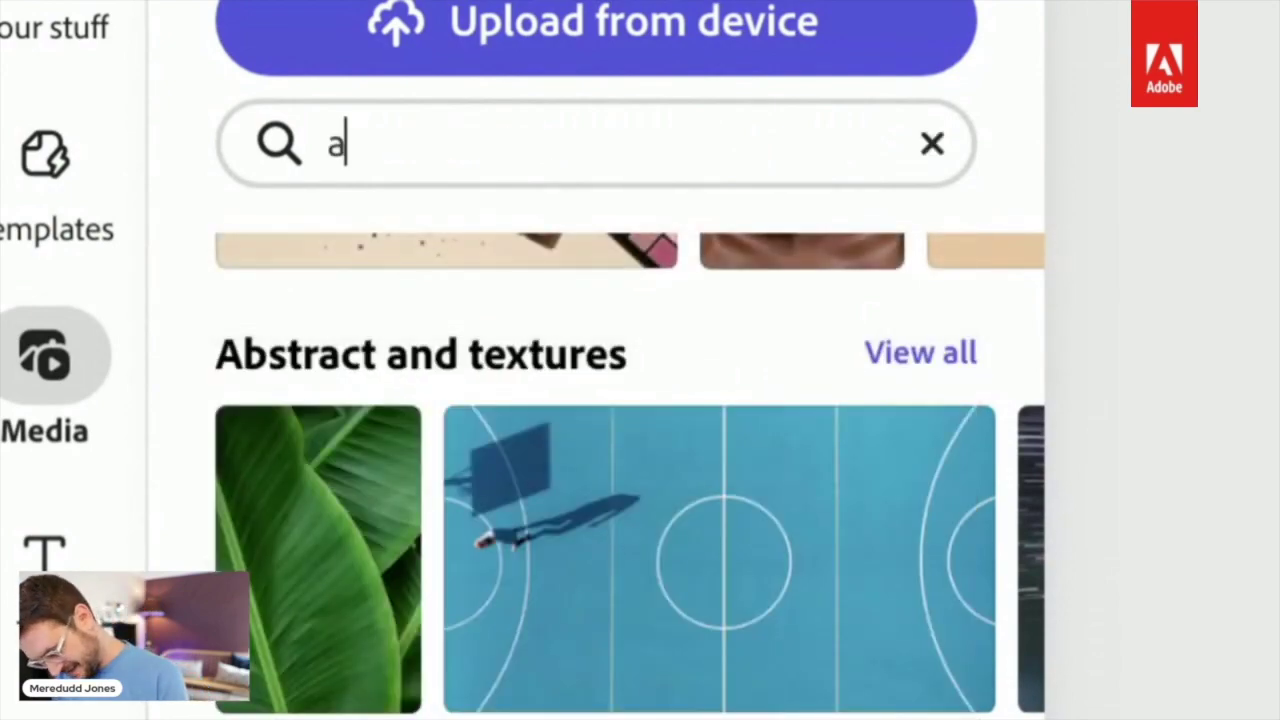
type("bseiling")
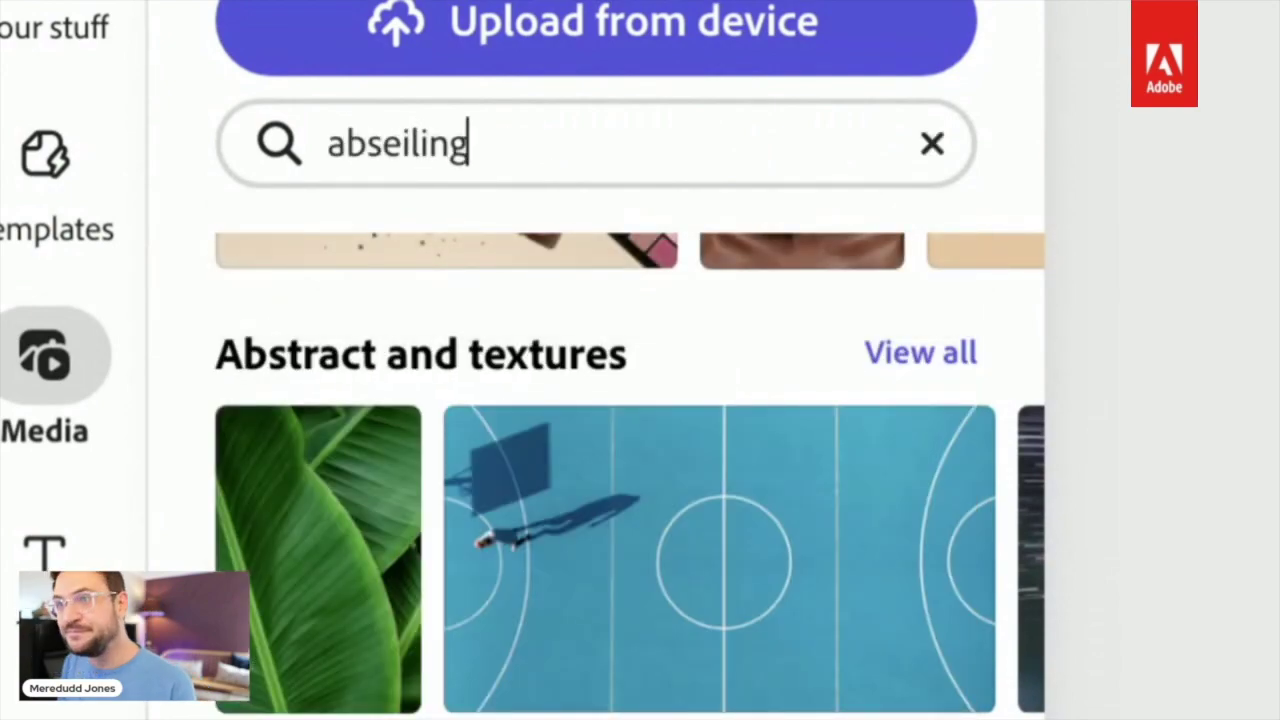
key("Return")
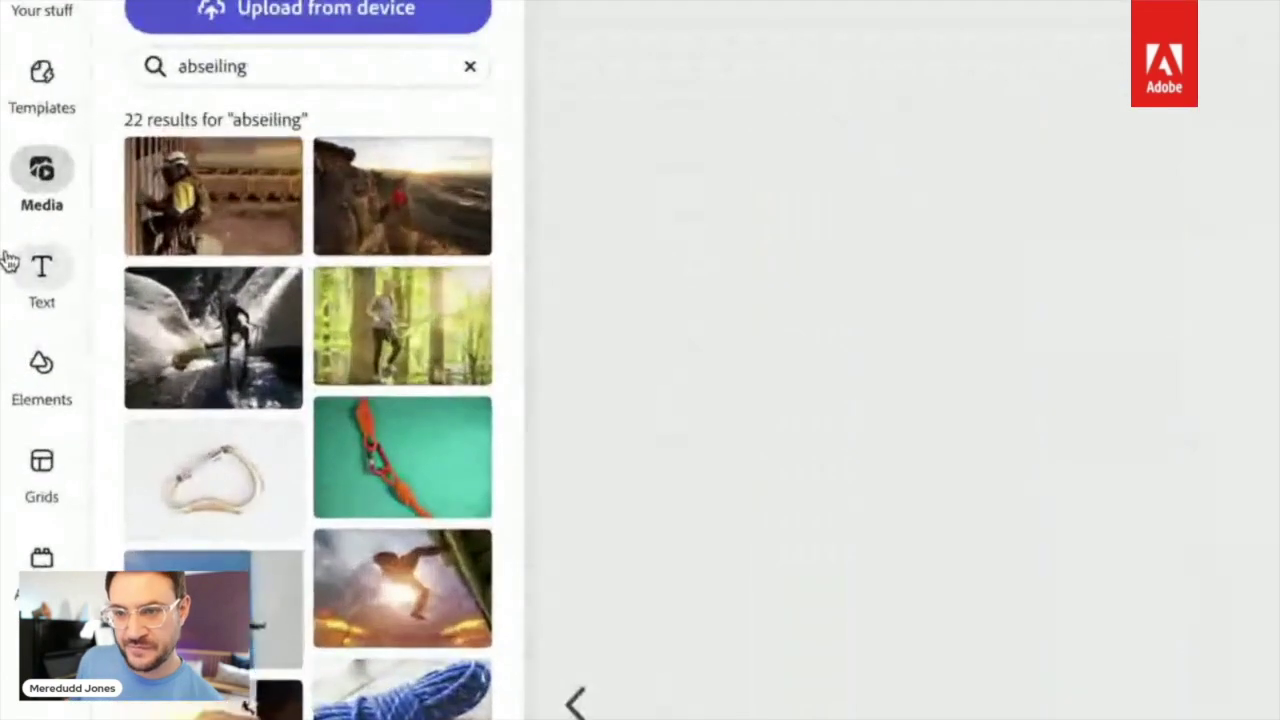
Step: Browse the abseiling photos and add the one of the abseiler standing in a rocky canyon stream
scroll(152, 368, "down", 10)
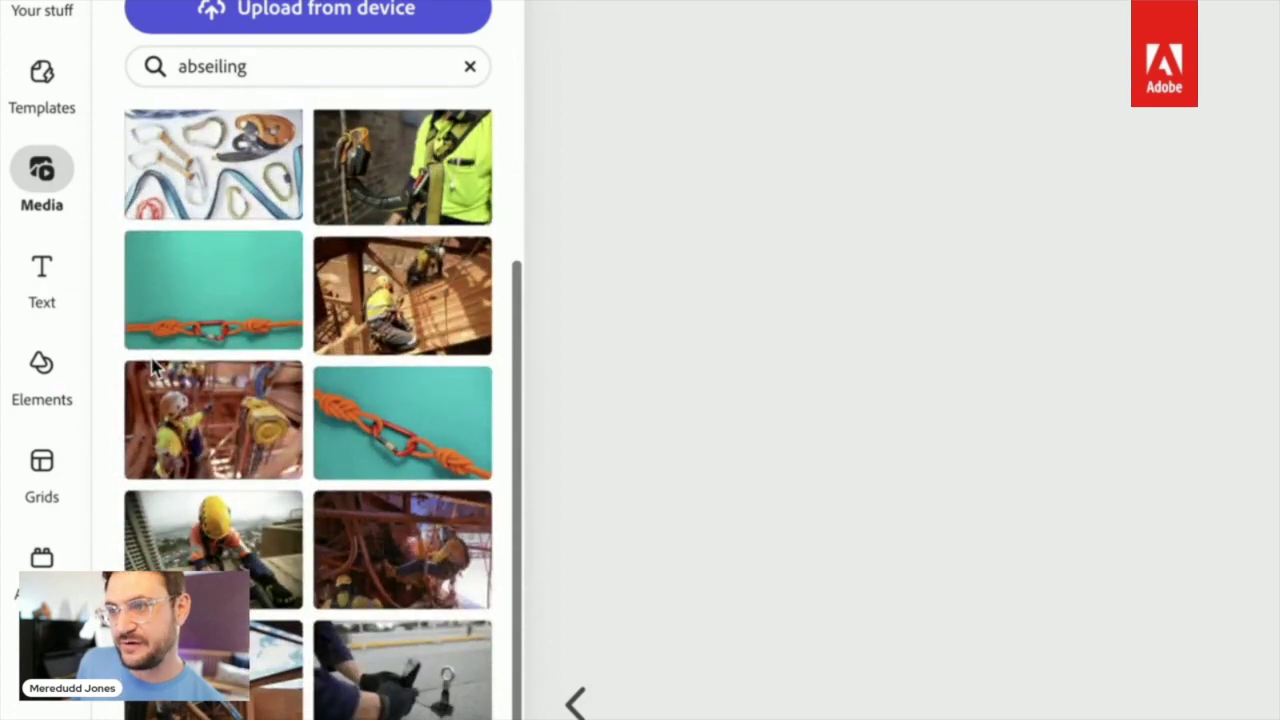
scroll(152, 368, "down", 4)
scroll(155, 370, "down", 4)
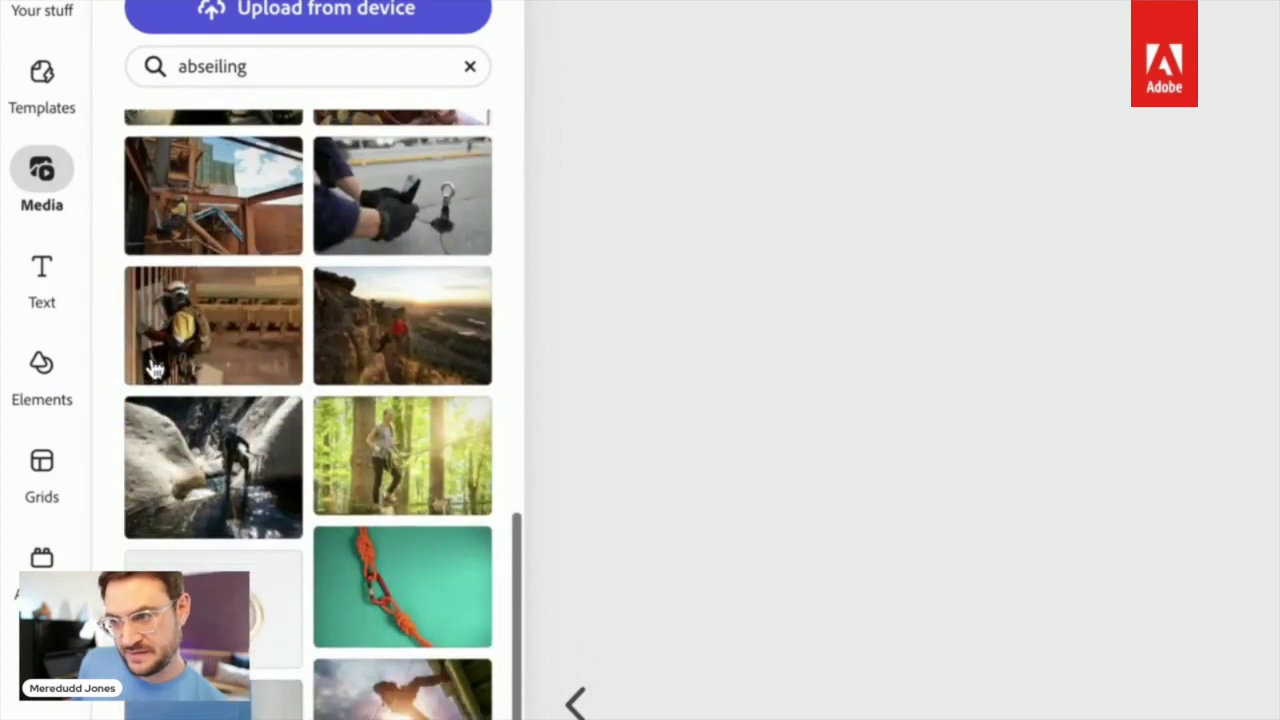
scroll(155, 370, "down", 3)
scroll(155, 370, "down", 2)
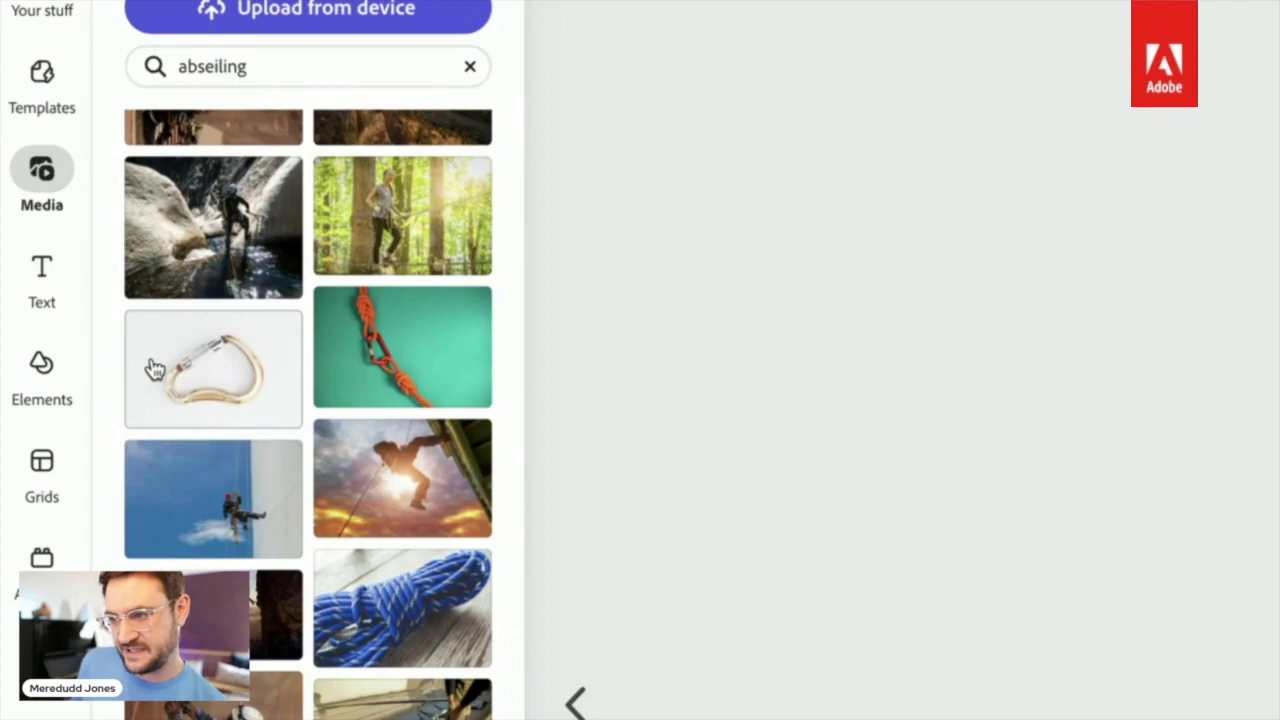
scroll(197, 443, "down", 1)
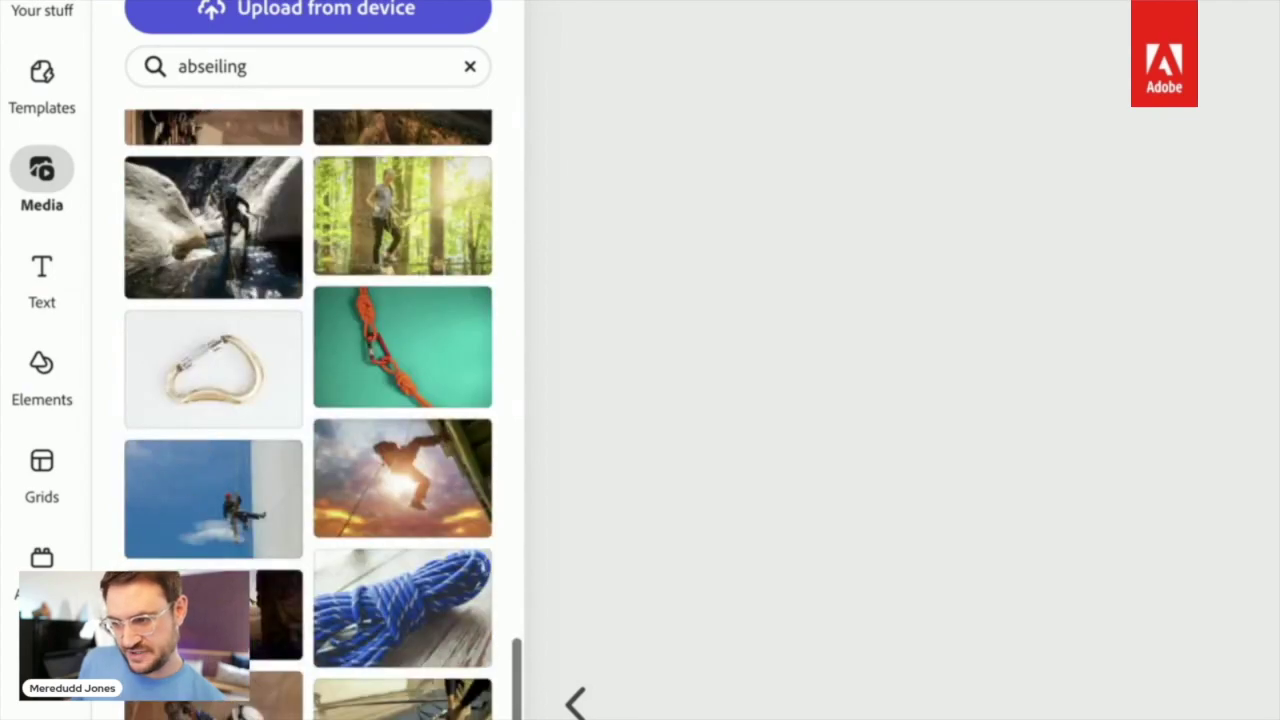
scroll(210, 420, "down", 10)
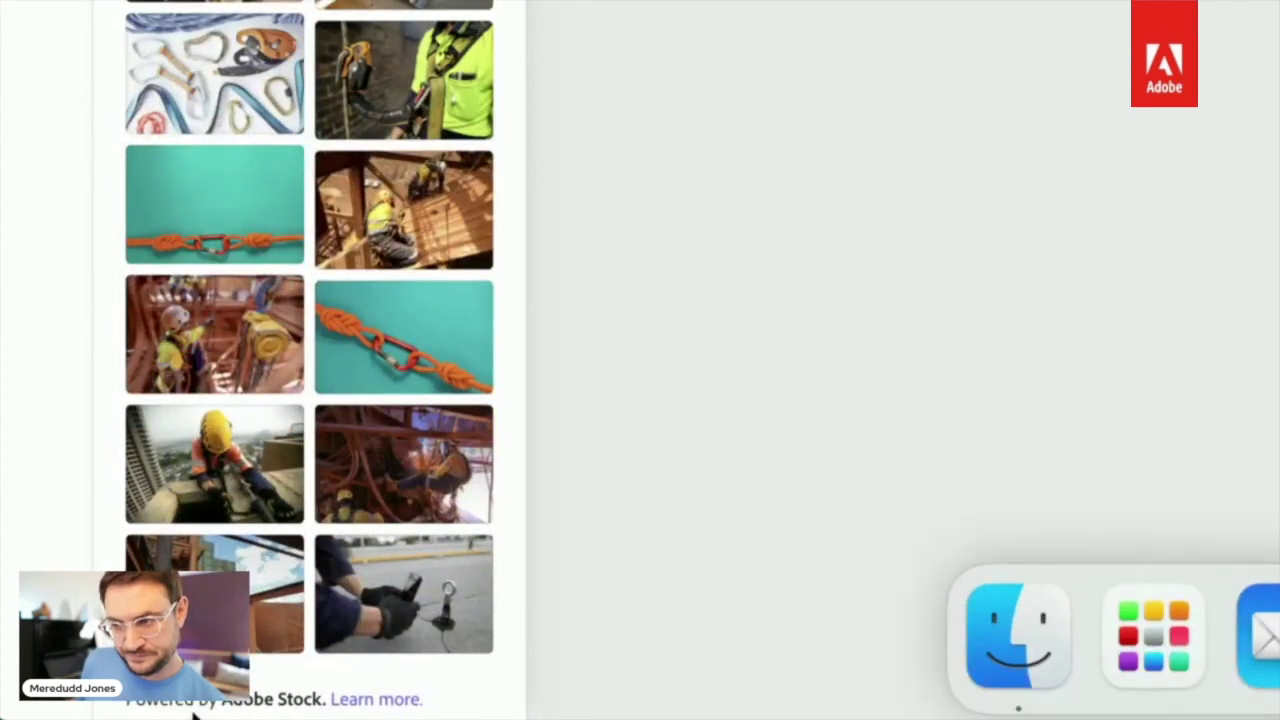
scroll(200, 420, "up", 12)
mouse_move(255, 8)
scroll(237, 482, "down", 5)
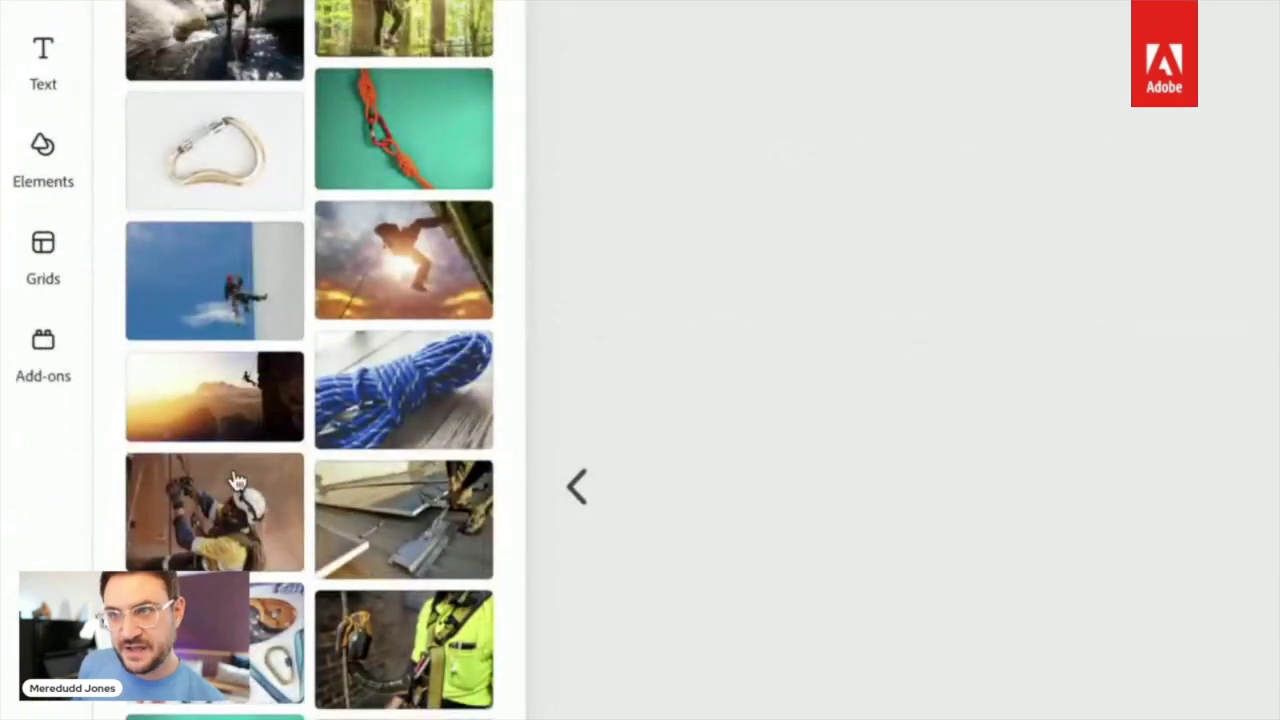
scroll(223, 171, "up", 3)
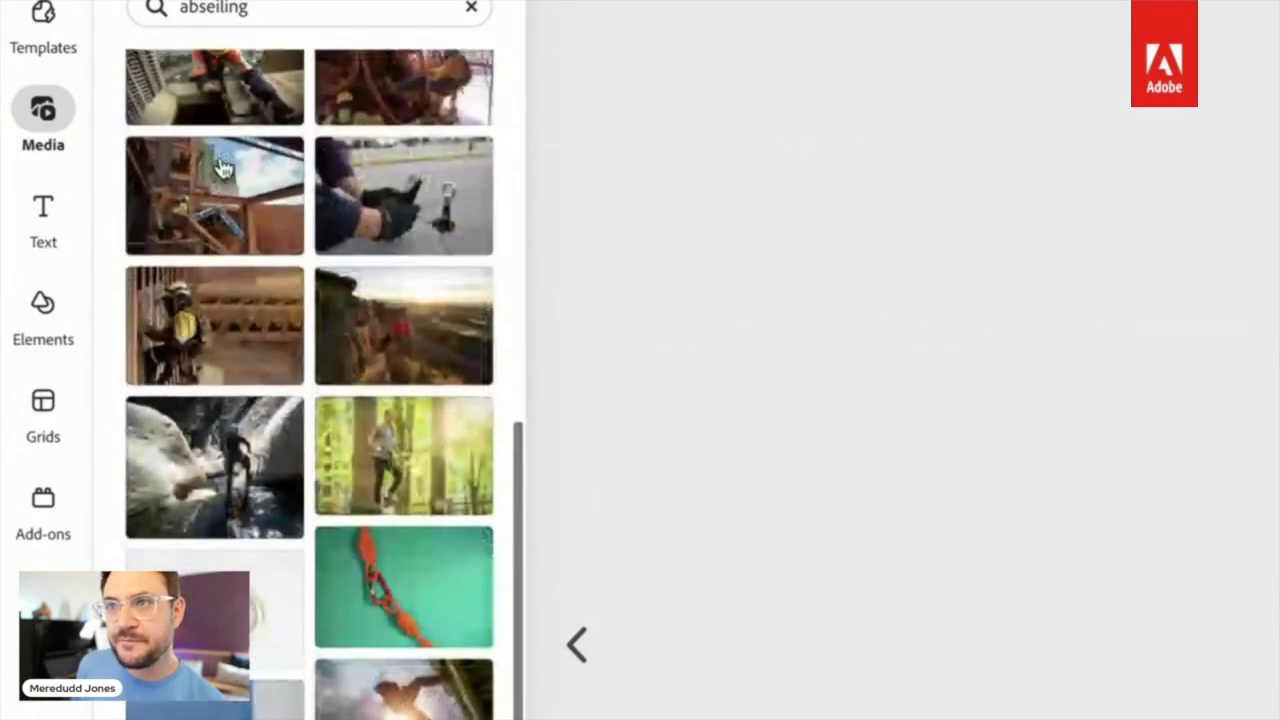
scroll(260, 370, "up", 1)
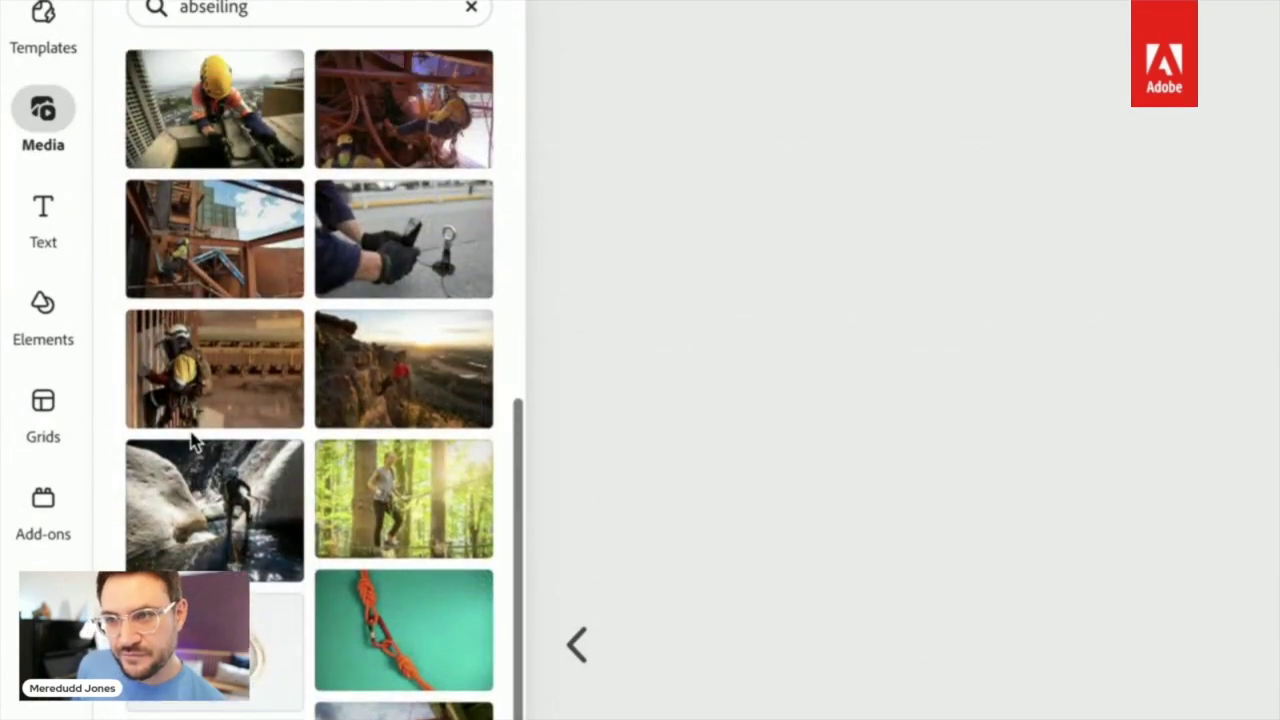
scroll(180, 355, "up", 3)
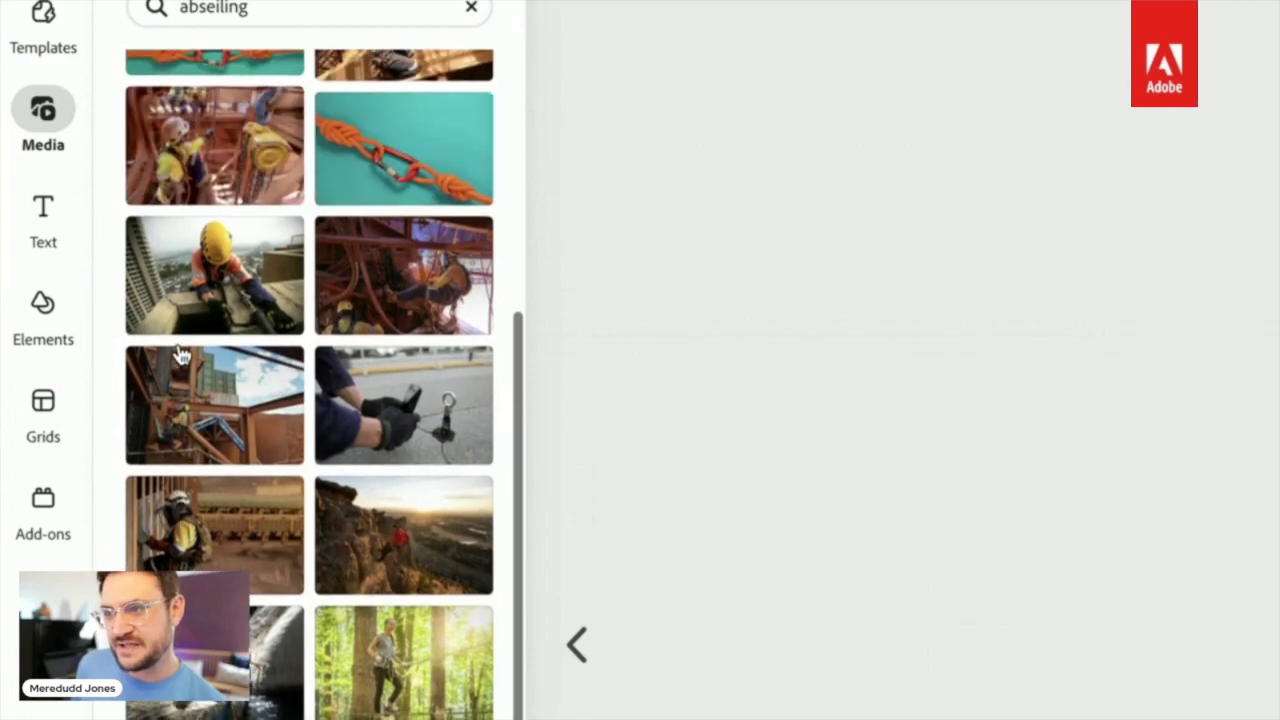
scroll(180, 354, "up", 2)
scroll(180, 355, "up", 8)
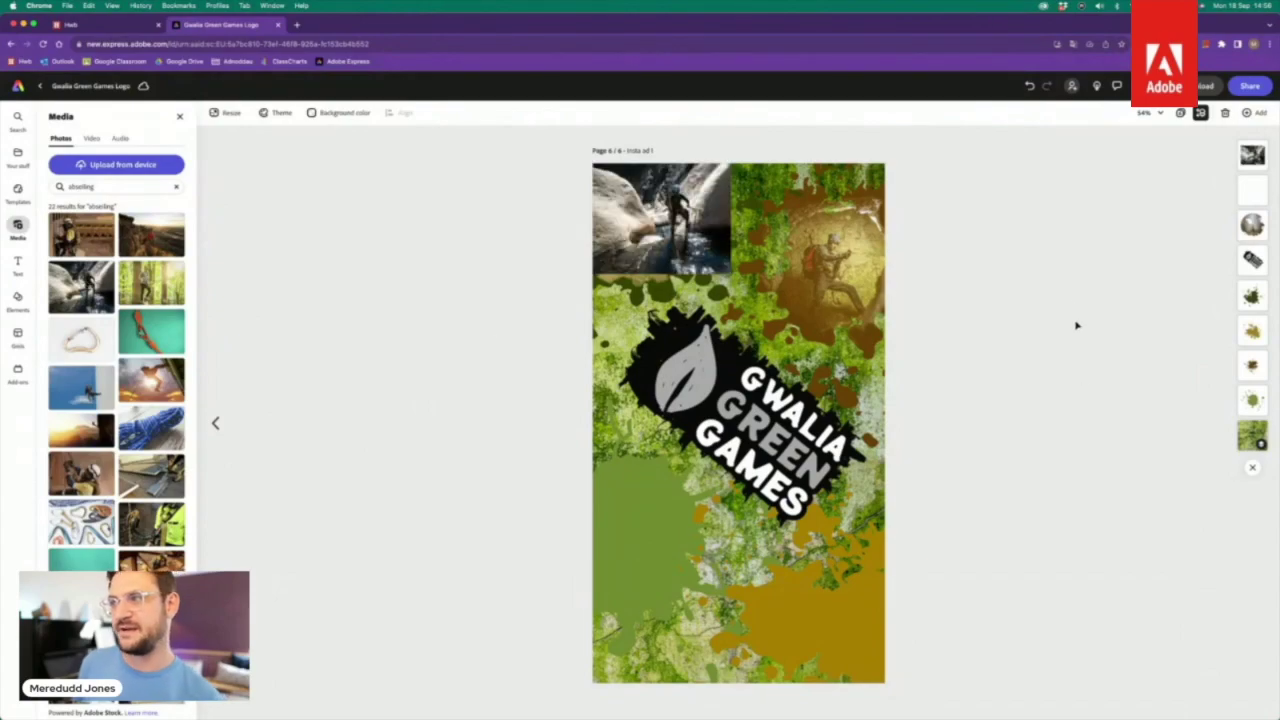
Step: Enlarge the canyon abseiler photo to nearly the page's width and place it over the logo in the page's middle
left_click(656, 222)
left_click_drag(731, 273, 868, 382)
left_click_drag(782, 380, 790, 520)
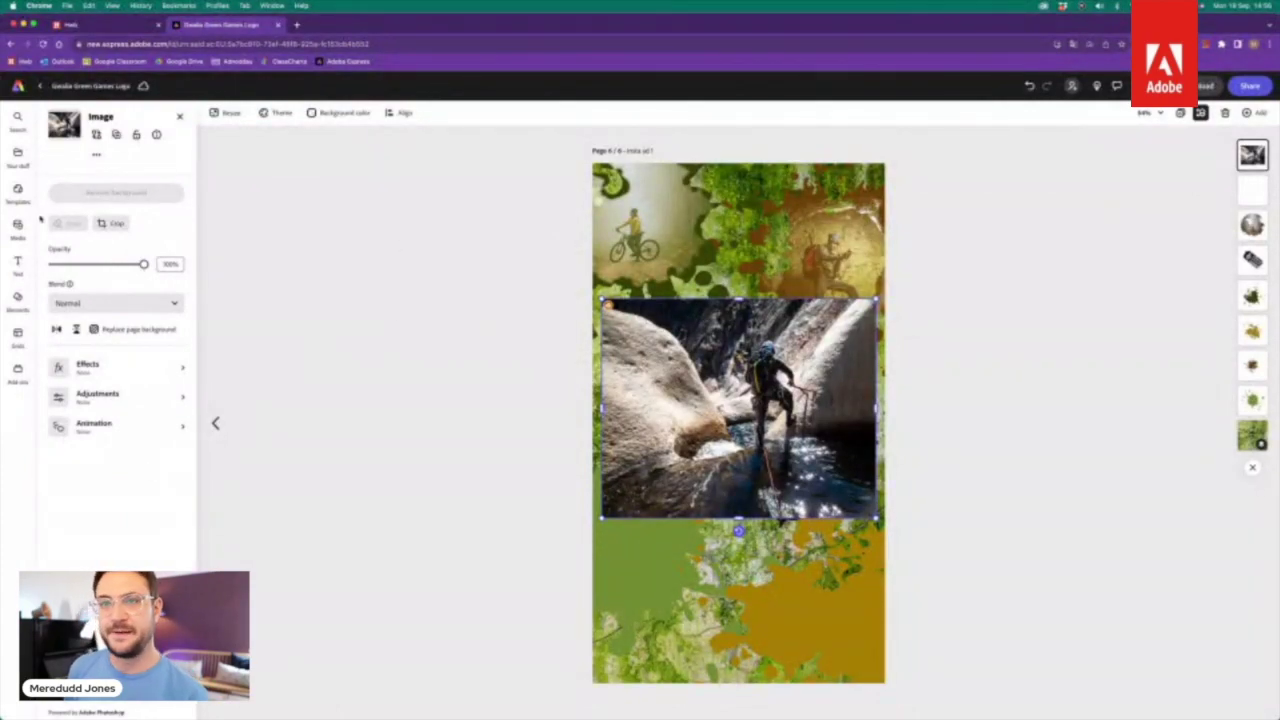
Step: Crop the abseiler photo to a circle centred on the figure and place it over the green splatter in the page's lower-left part
left_click(117, 224)
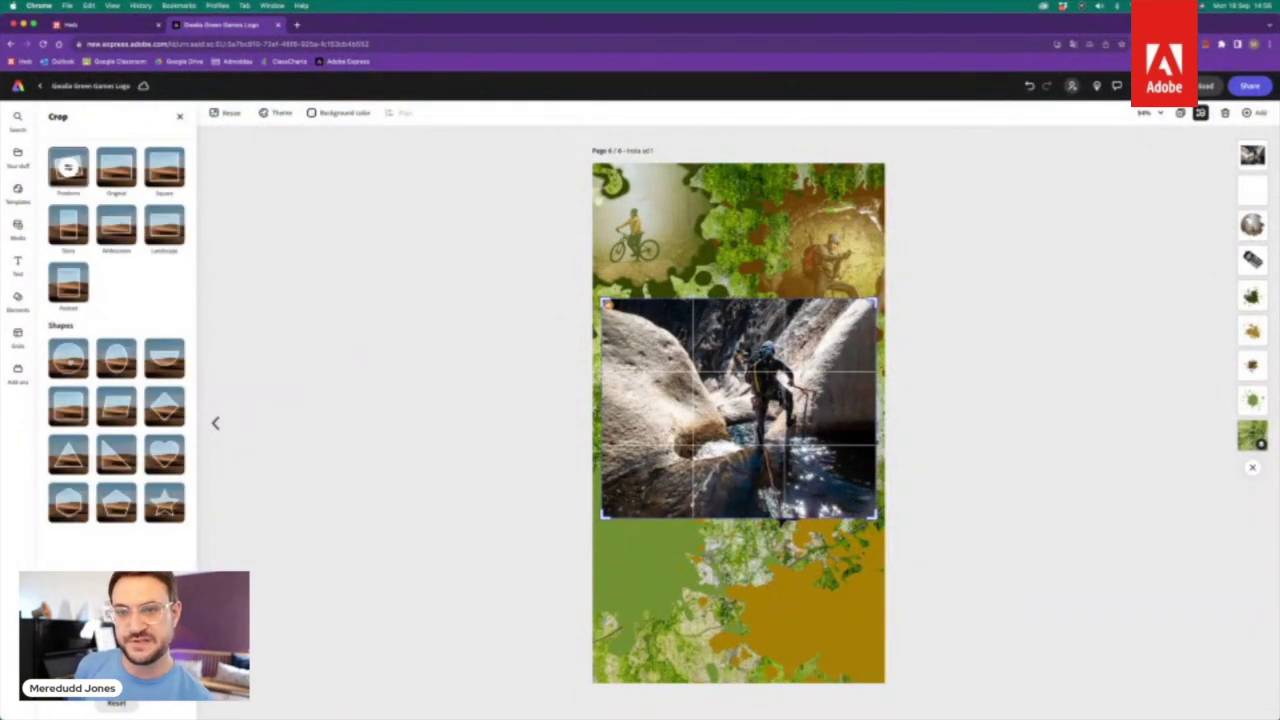
left_click(68, 357)
mouse_move(787, 423)
left_mouse_down()
mouse_move(755, 421)
mouse_move(768, 421)
left_mouse_up()
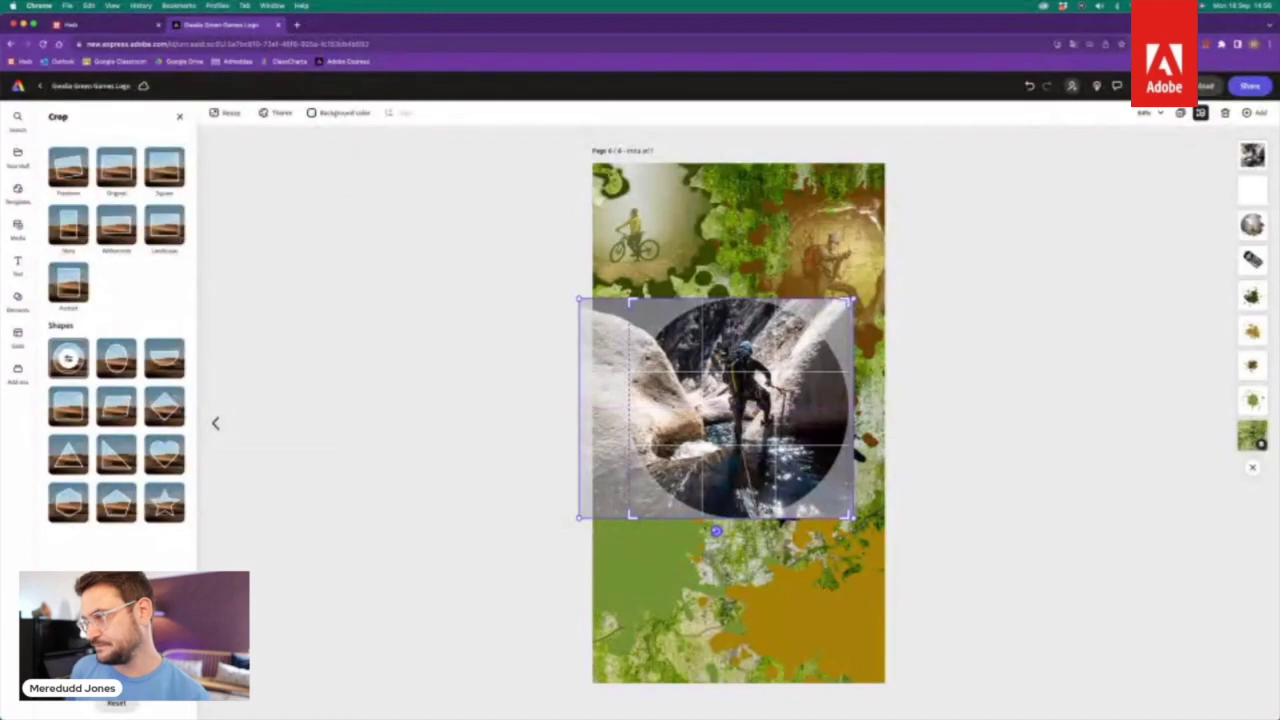
left_click(1052, 389)
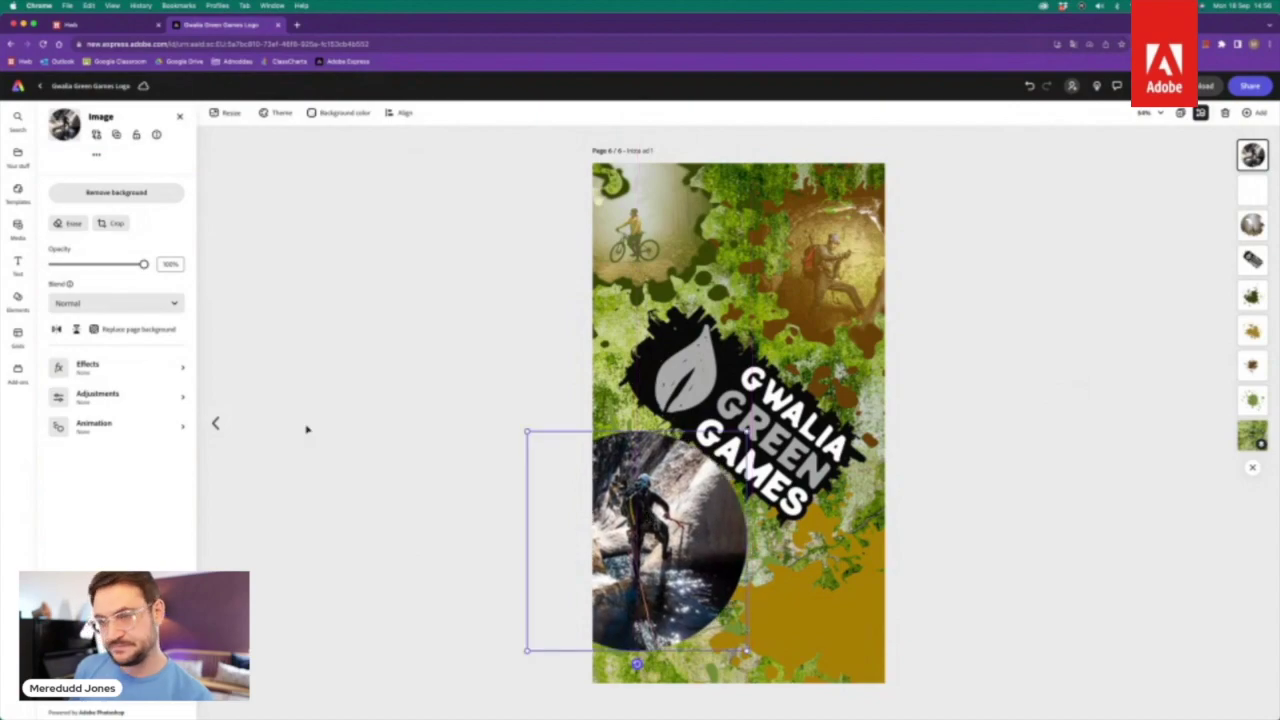
Step: Try the Screen and Multiply blend modes on the abseiler photo, then return it to Normal
left_click(155, 303)
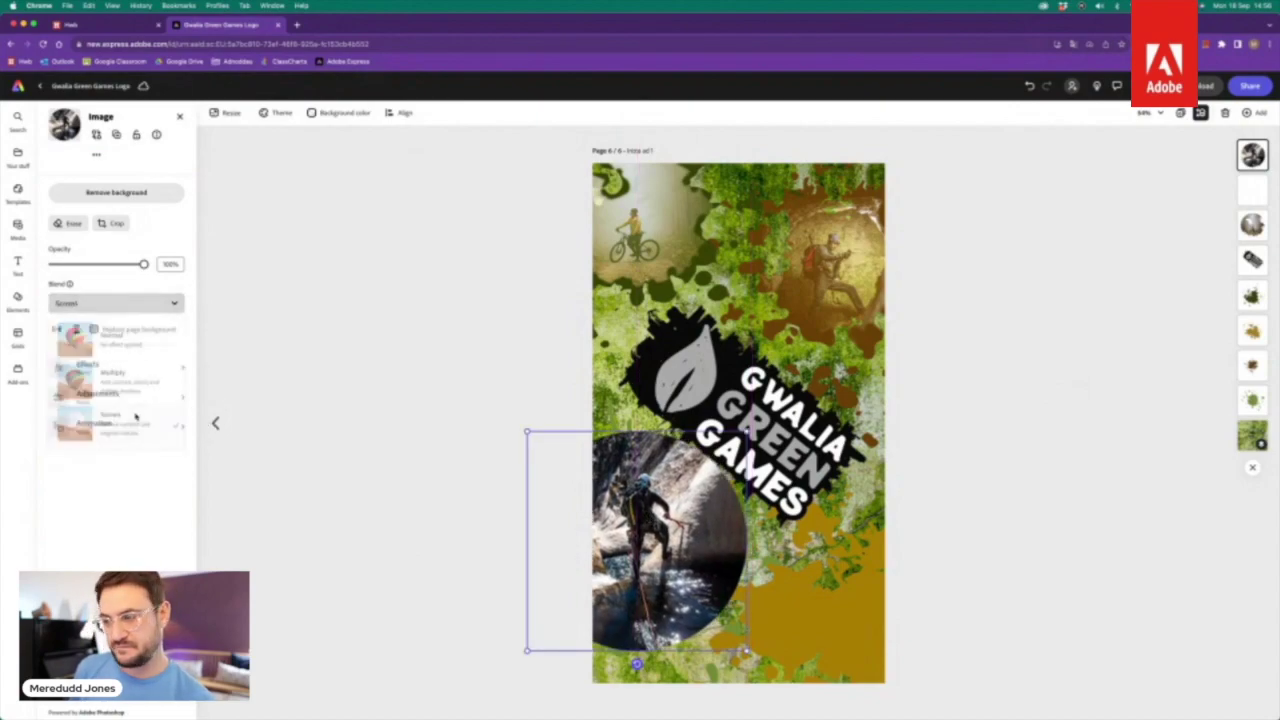
left_click(135, 417)
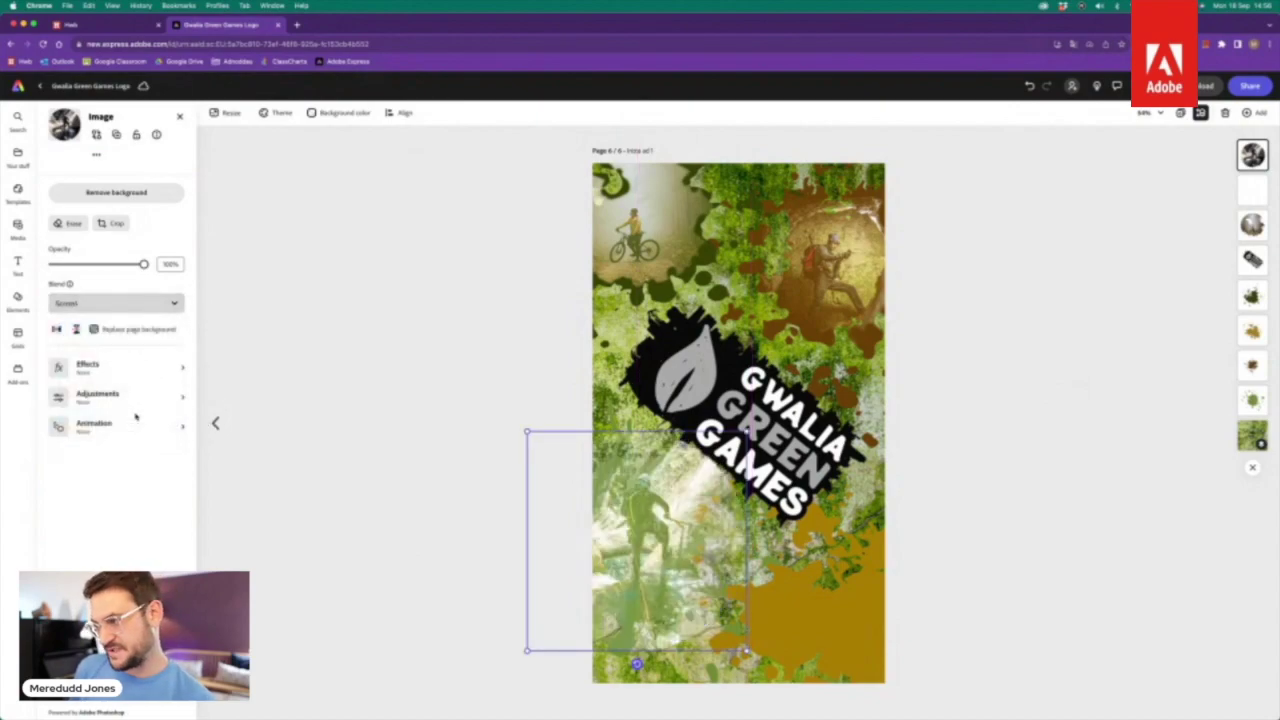
left_click(163, 302)
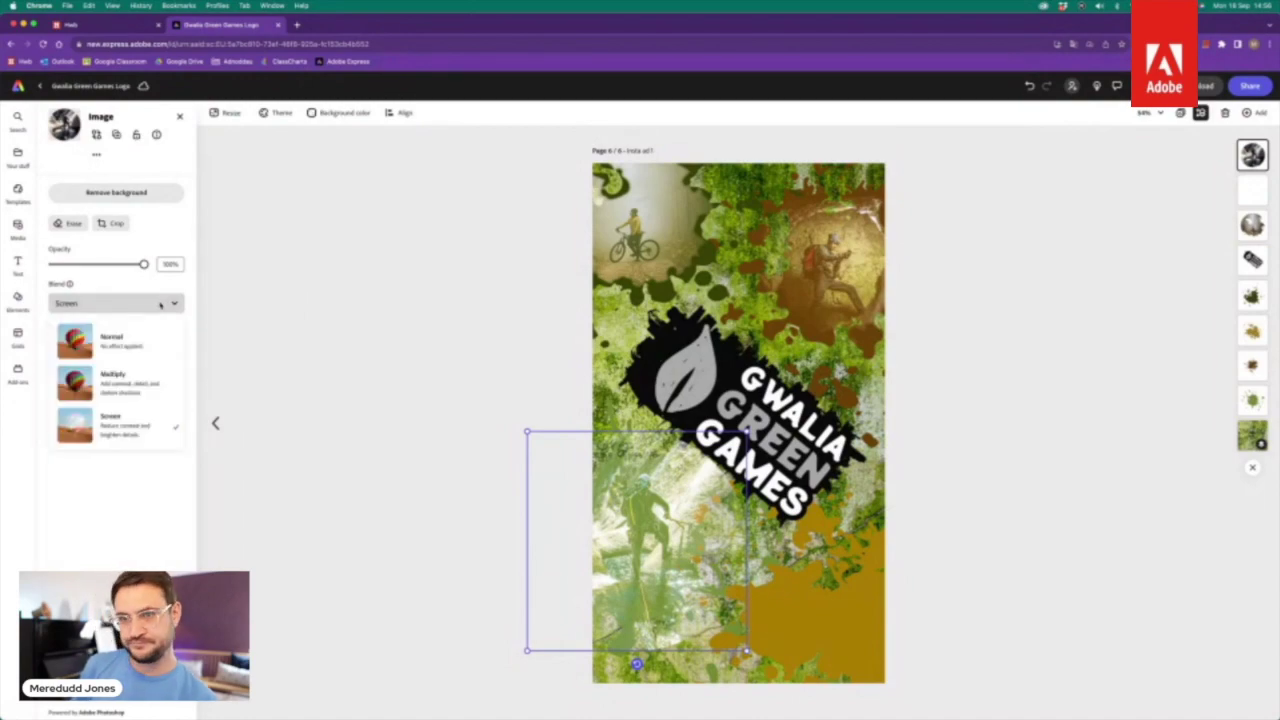
left_click(120, 378)
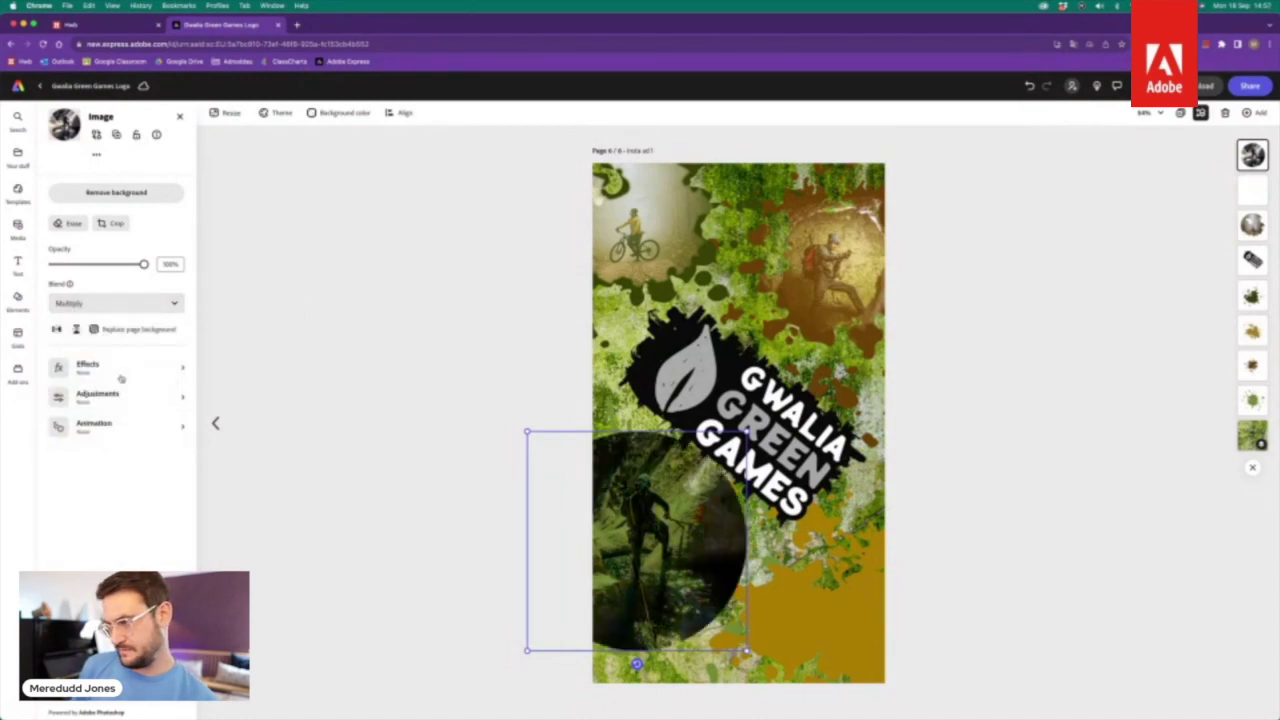
left_click(137, 305)
left_click(135, 420)
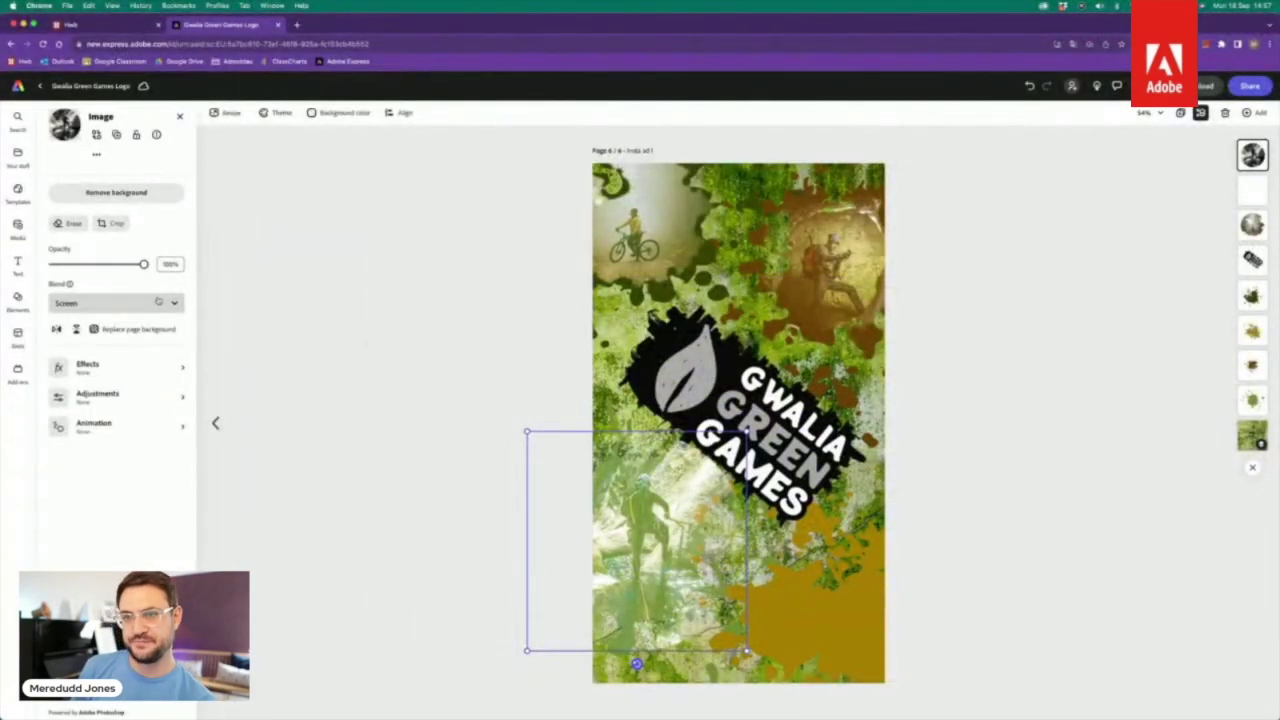
left_click(158, 301)
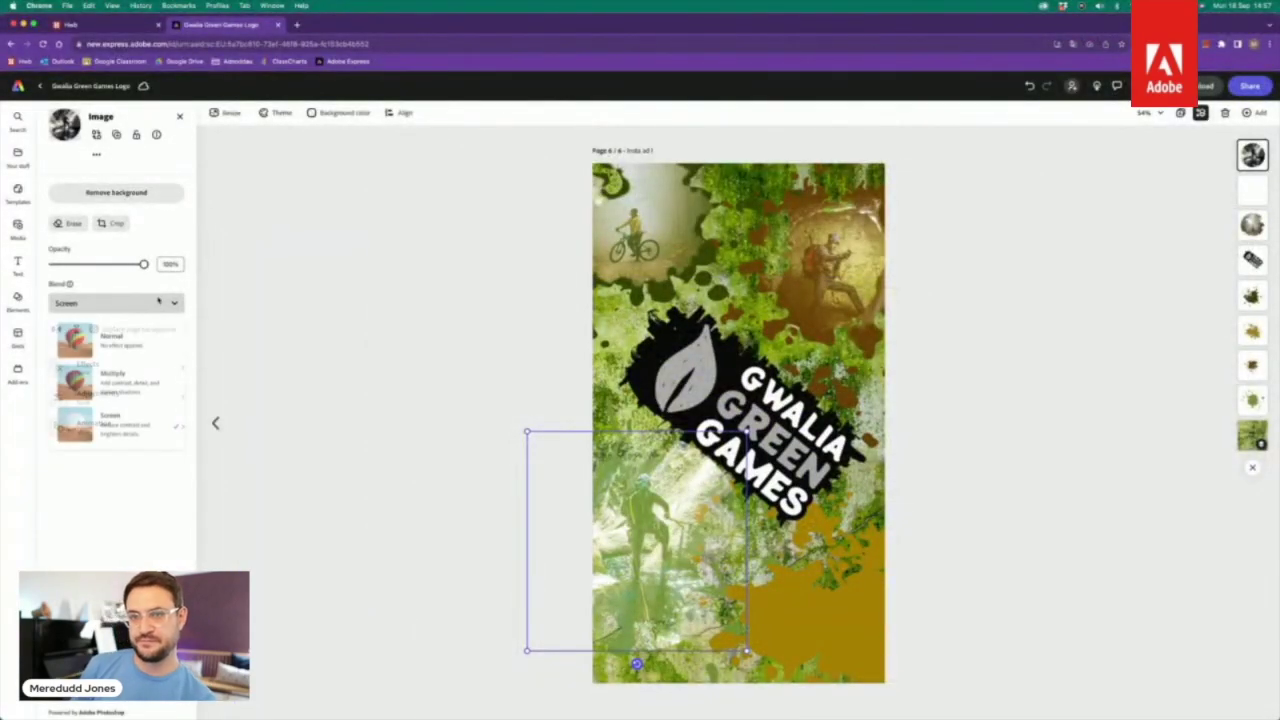
left_click(133, 345)
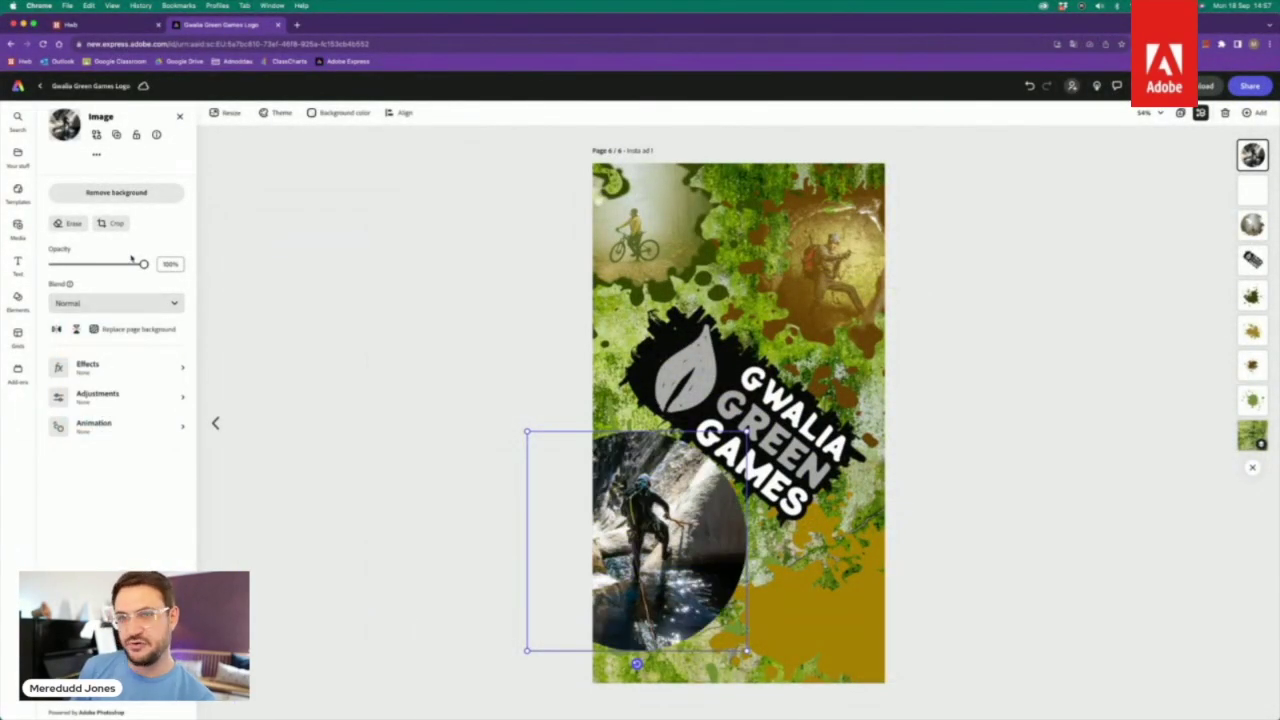
Step: Lower the abseiler photo's opacity and erase its outer edges with the Circle brush to blend it into the green splatter
left_click_drag(143, 266, 95, 270)
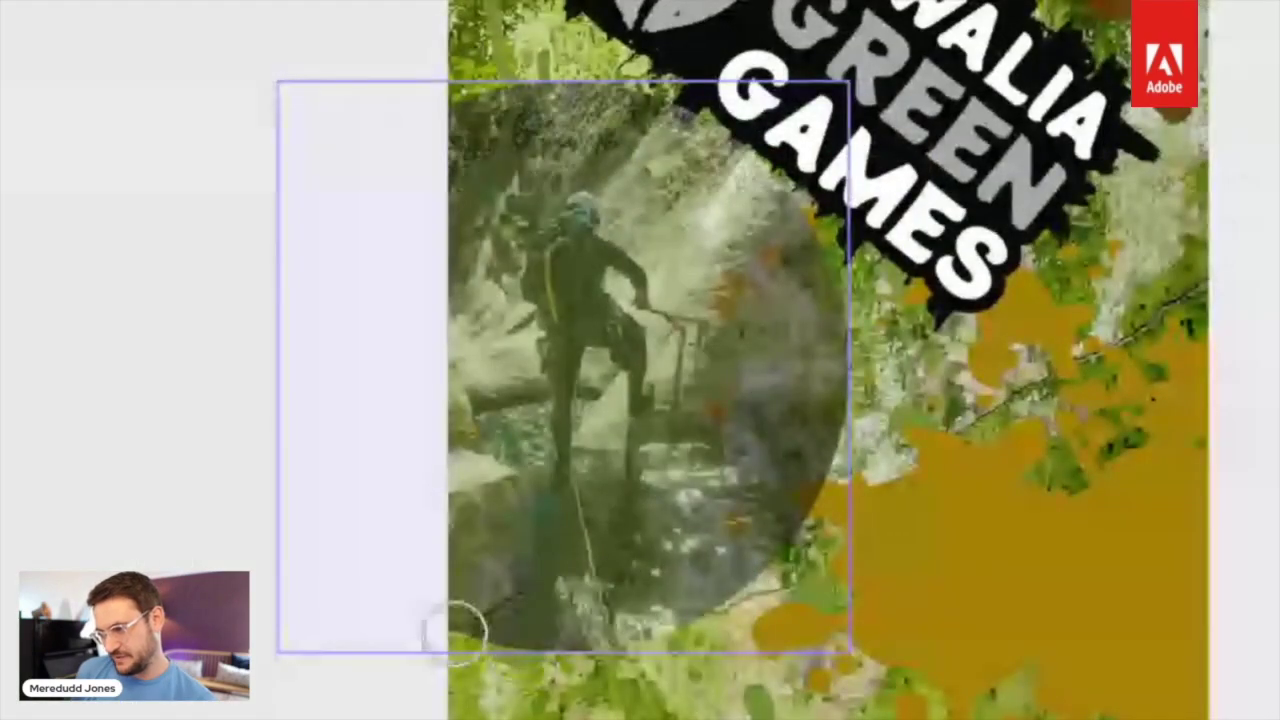
mouse_move(455, 630)
left_mouse_down()
mouse_move(587, 639)
mouse_move(695, 625)
mouse_move(775, 574)
mouse_move(827, 463)
mouse_move(855, 329)
mouse_move(840, 355)
mouse_move(837, 296)
mouse_move(809, 231)
mouse_move(724, 141)
mouse_move(607, 94)
mouse_move(420, 97)
left_mouse_up()
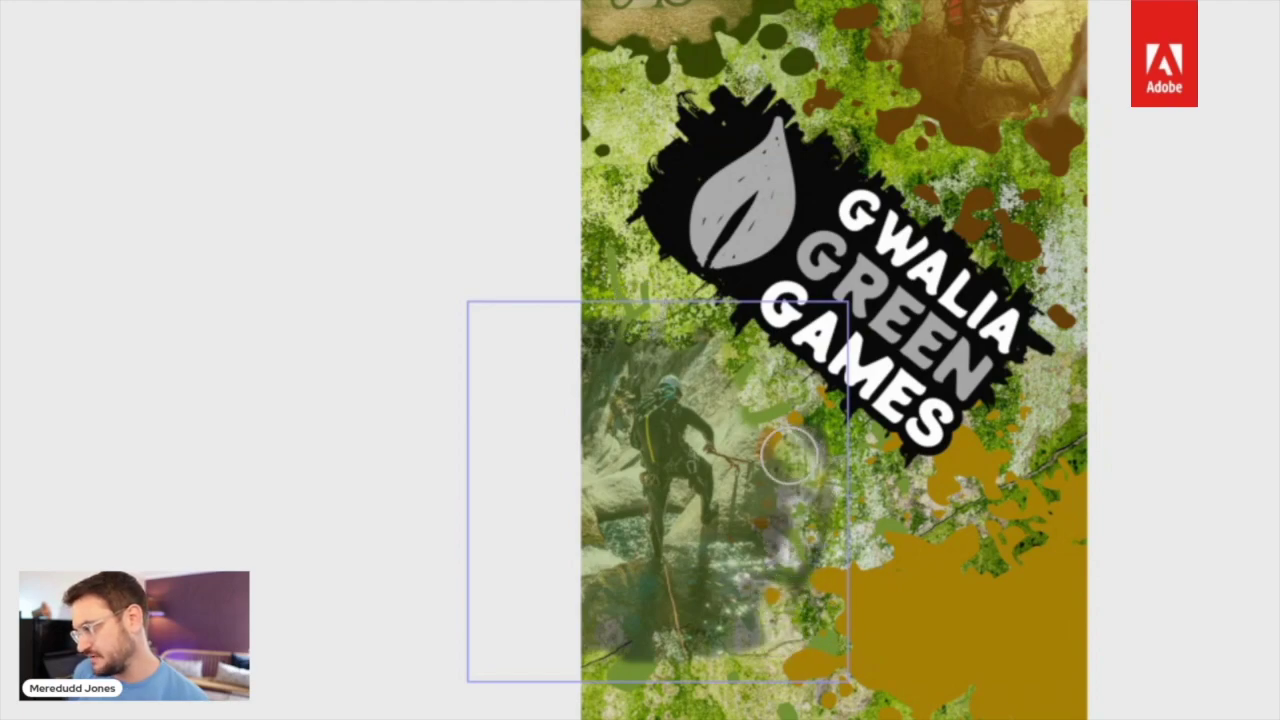
mouse_move(600, 632)
left_mouse_down()
mouse_move(621, 597)
mouse_move(621, 634)
mouse_move(649, 657)
mouse_move(659, 640)
mouse_move(674, 645)
mouse_move(650, 652)
mouse_move(657, 634)
mouse_move(748, 661)
mouse_move(826, 515)
mouse_move(829, 448)
mouse_move(801, 401)
left_mouse_up()
left_click_drag(600, 323, 565, 410)
left_click_drag(591, 354, 557, 380)
mouse_move(650, 335)
left_mouse_down()
mouse_move(736, 334)
mouse_move(768, 368)
mouse_move(780, 405)
mouse_move(761, 405)
mouse_move(748, 379)
mouse_move(781, 449)
left_mouse_up()
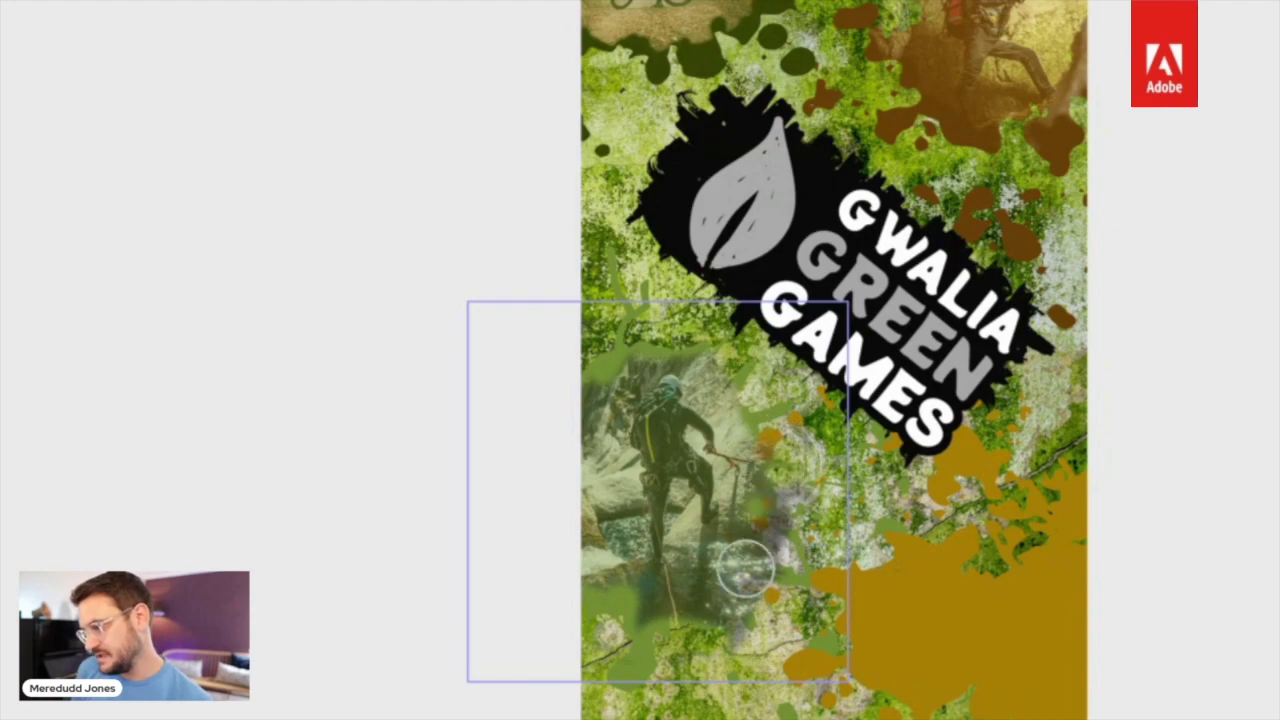
scroll(630, 500, "up", 3)
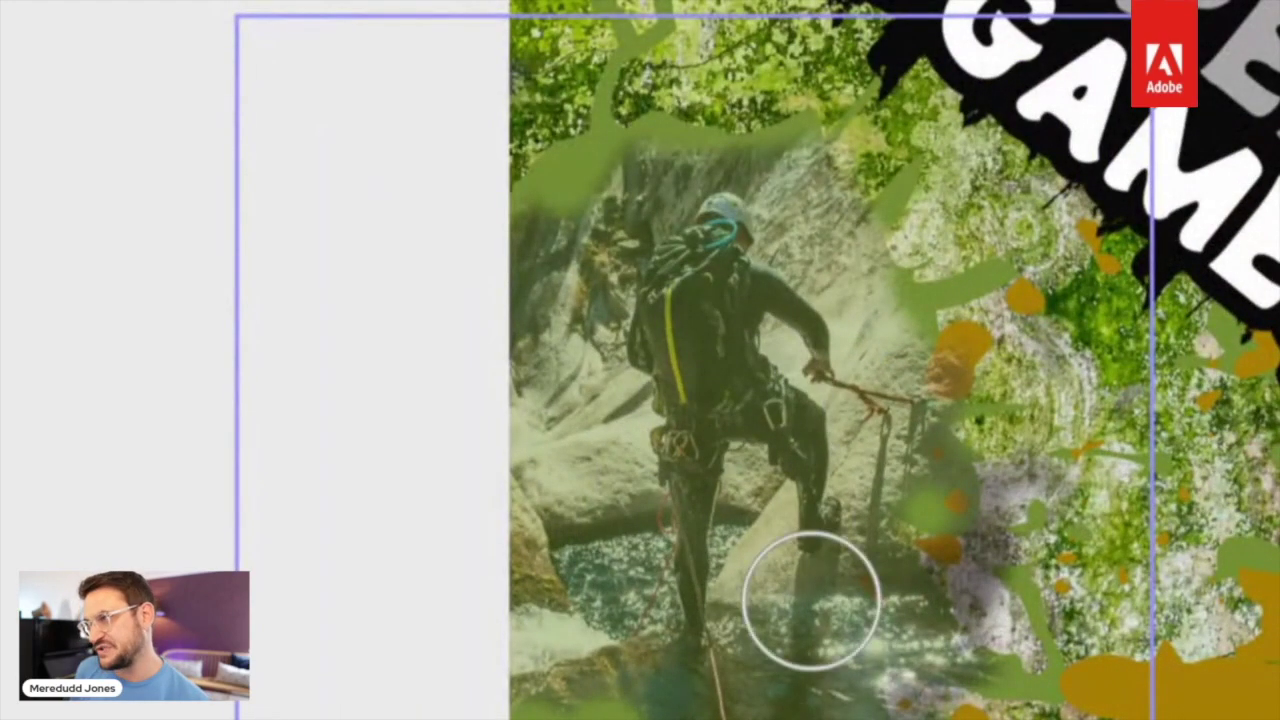
scroll(820, 560, "down", 3)
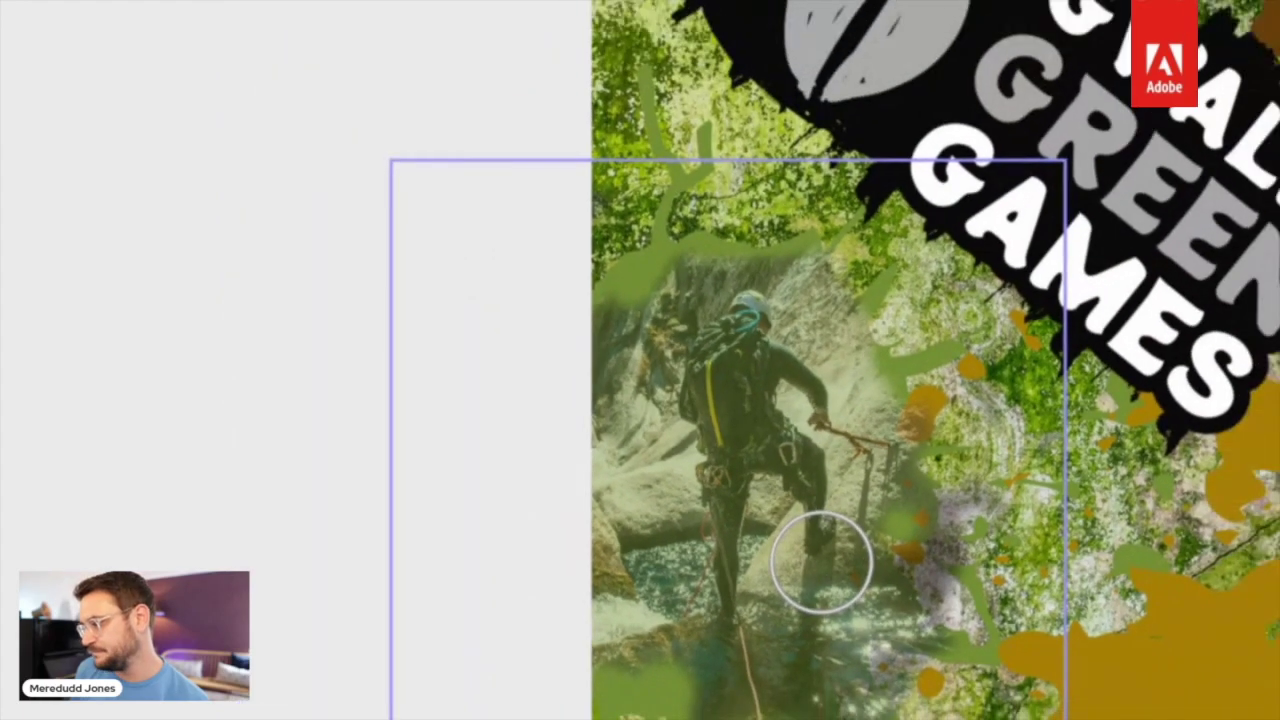
scroll(735, 655, "down", 1)
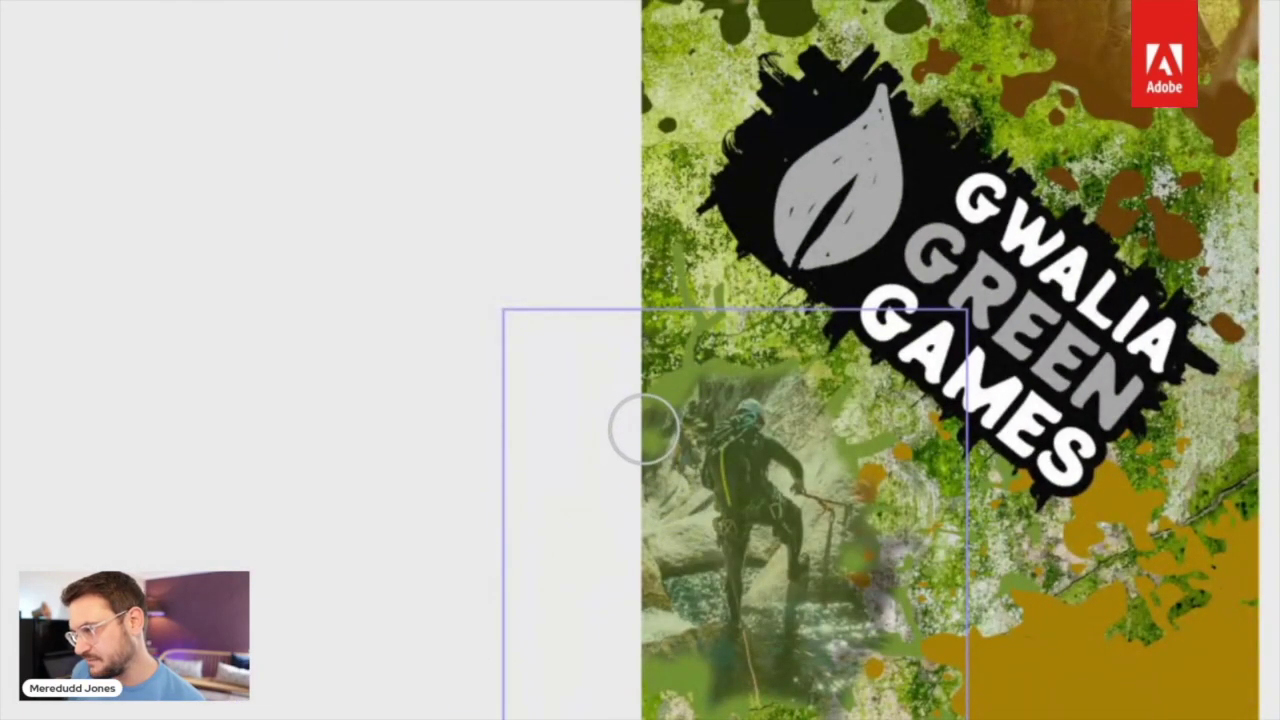
mouse_move(636, 458)
left_mouse_down()
mouse_move(644, 616)
mouse_move(676, 671)
mouse_move(652, 589)
mouse_move(664, 646)
mouse_move(710, 678)
mouse_move(629, 634)
left_mouse_up()
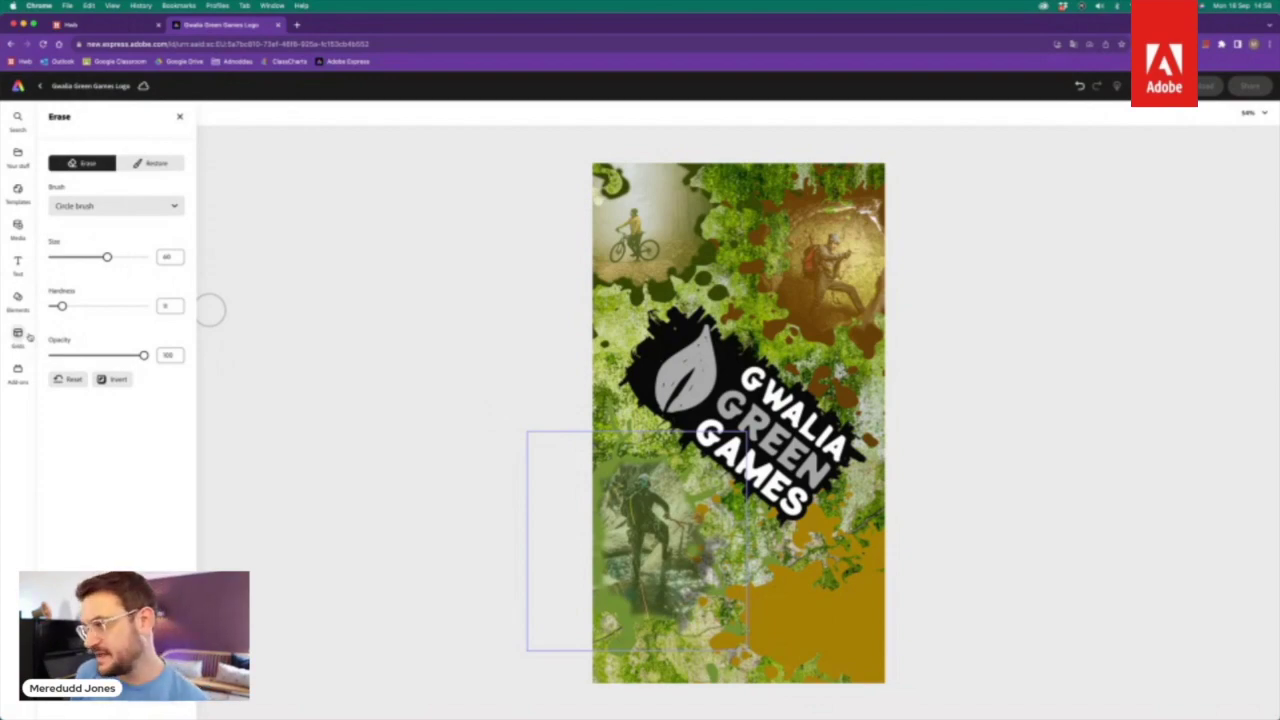
Step: Lower the eraser opacity to 43 and soften the abseiler photo's edges with the Circle brush so they fade into the green splatter
left_click_drag(143, 355, 90, 355)
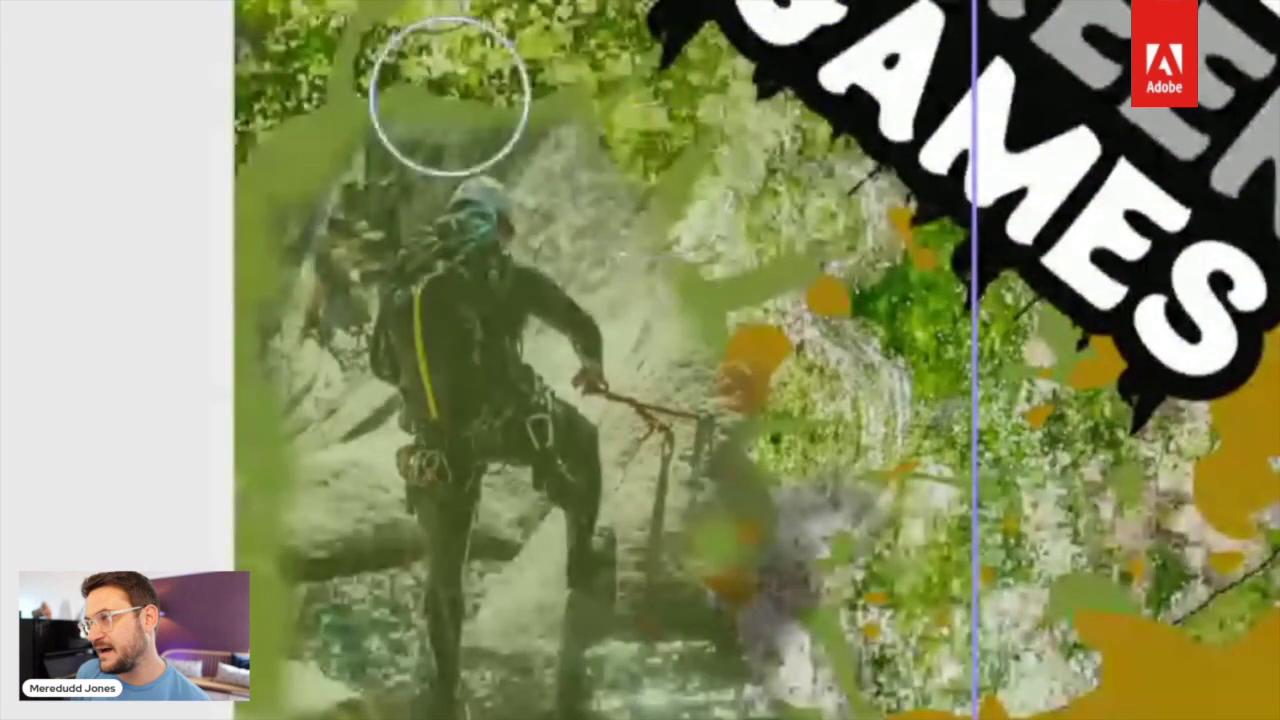
mouse_move(365, 100)
left_mouse_down()
mouse_move(443, 90)
mouse_move(617, 103)
mouse_move(660, 151)
mouse_move(683, 218)
left_mouse_up()
left_click_drag(286, 337, 275, 422)
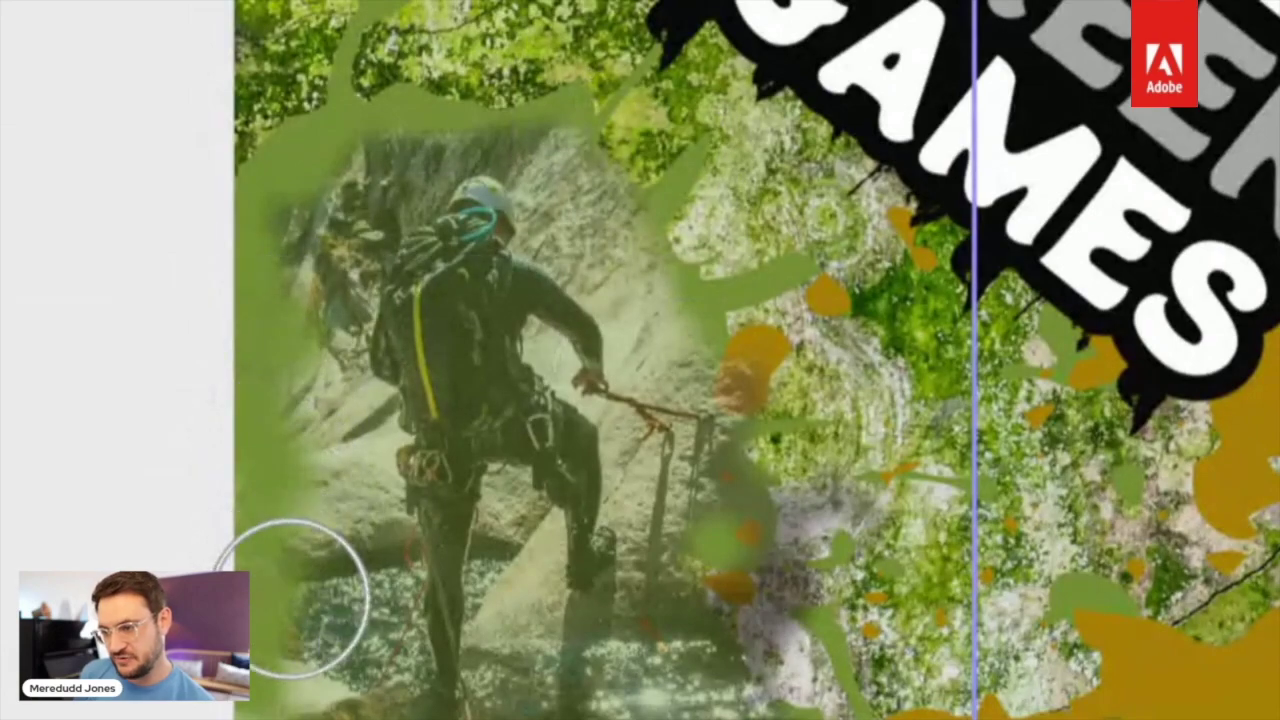
left_click_drag(286, 557, 315, 640)
scroll(266, 423, "down", 2)
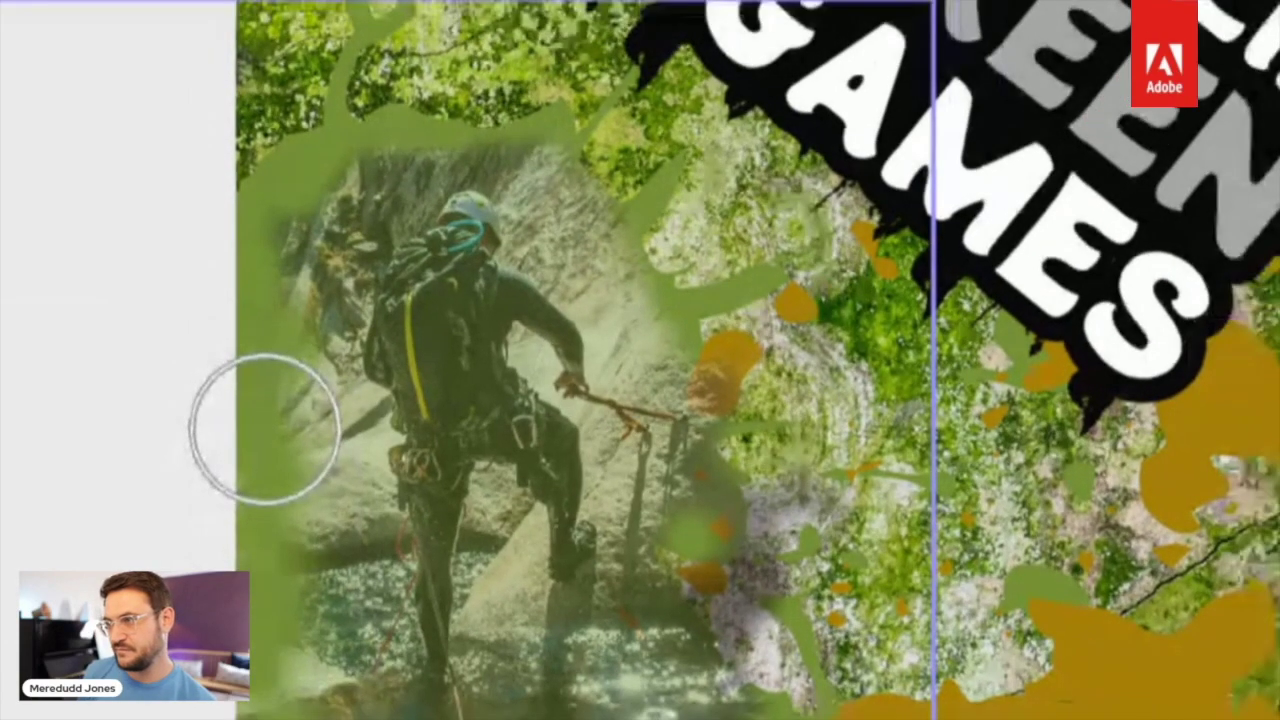
mouse_move(406, 686)
left_mouse_down()
mouse_move(355, 656)
mouse_move(386, 660)
left_mouse_up()
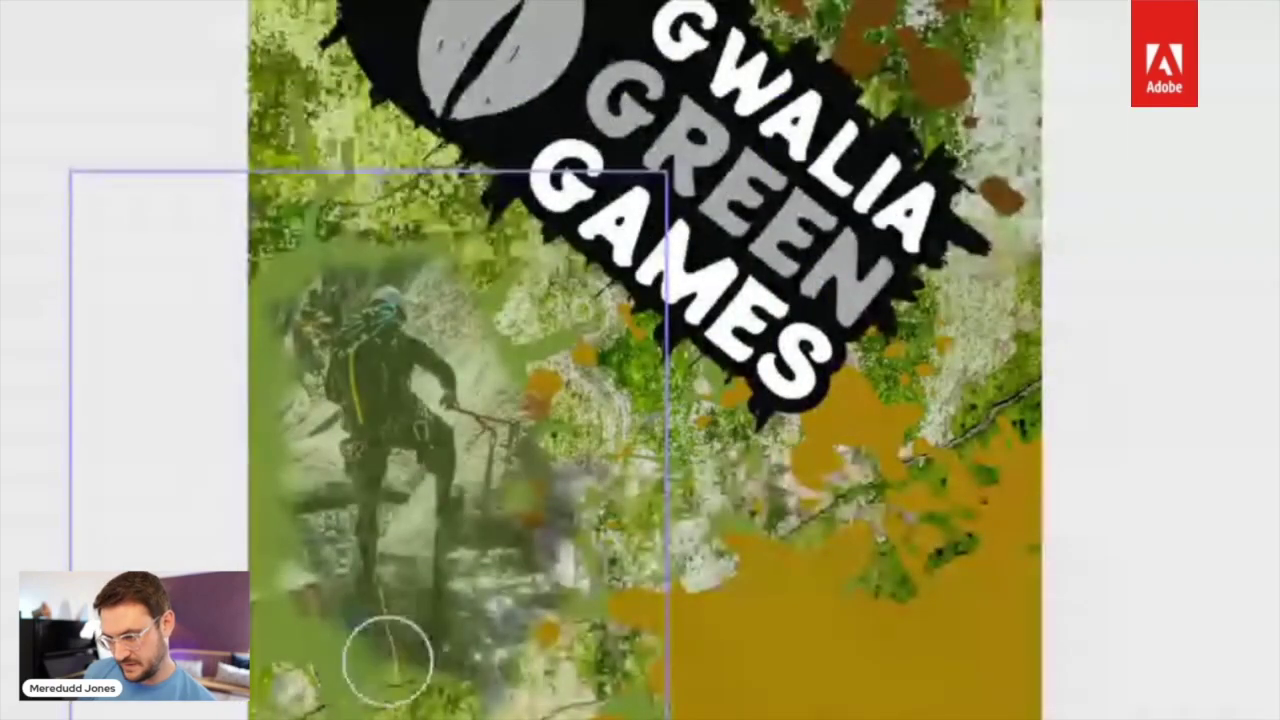
left_click_drag(476, 657, 535, 560)
mouse_move(286, 591)
left_mouse_down()
mouse_move(289, 610)
mouse_move(331, 626)
mouse_move(563, 674)
mouse_move(503, 523)
mouse_move(492, 457)
mouse_move(506, 366)
left_mouse_up()
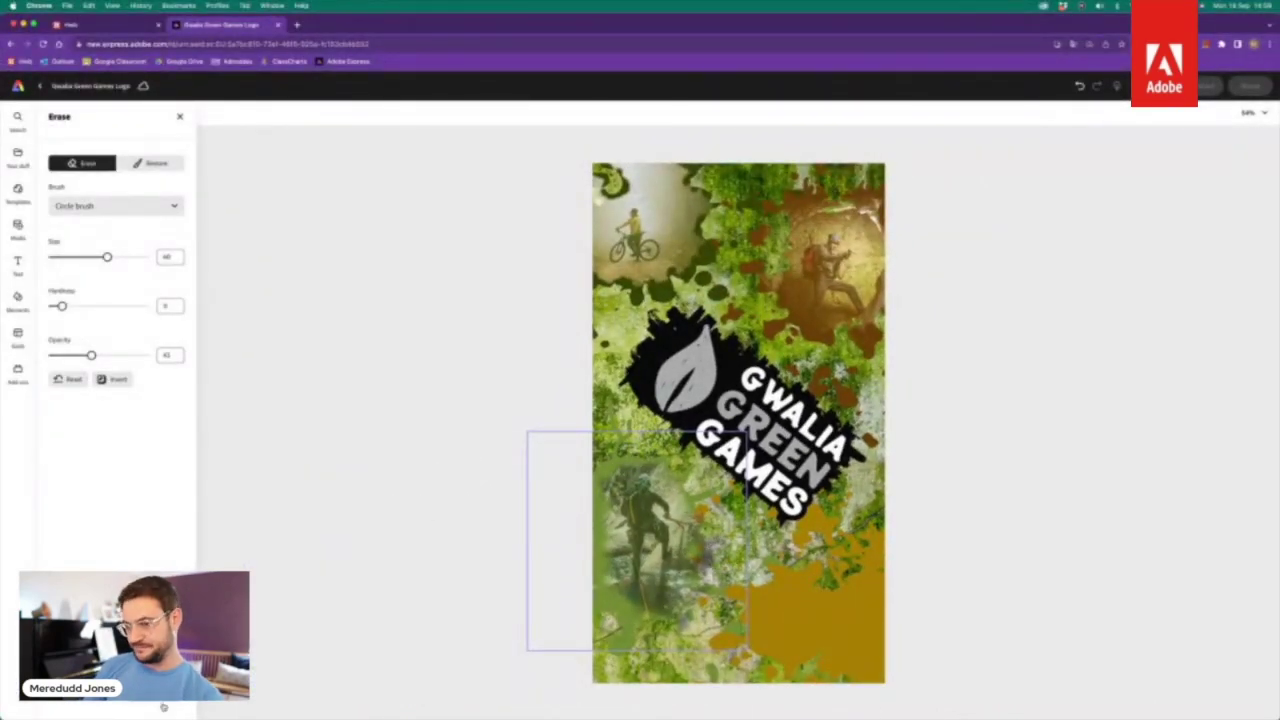
left_click(400, 606)
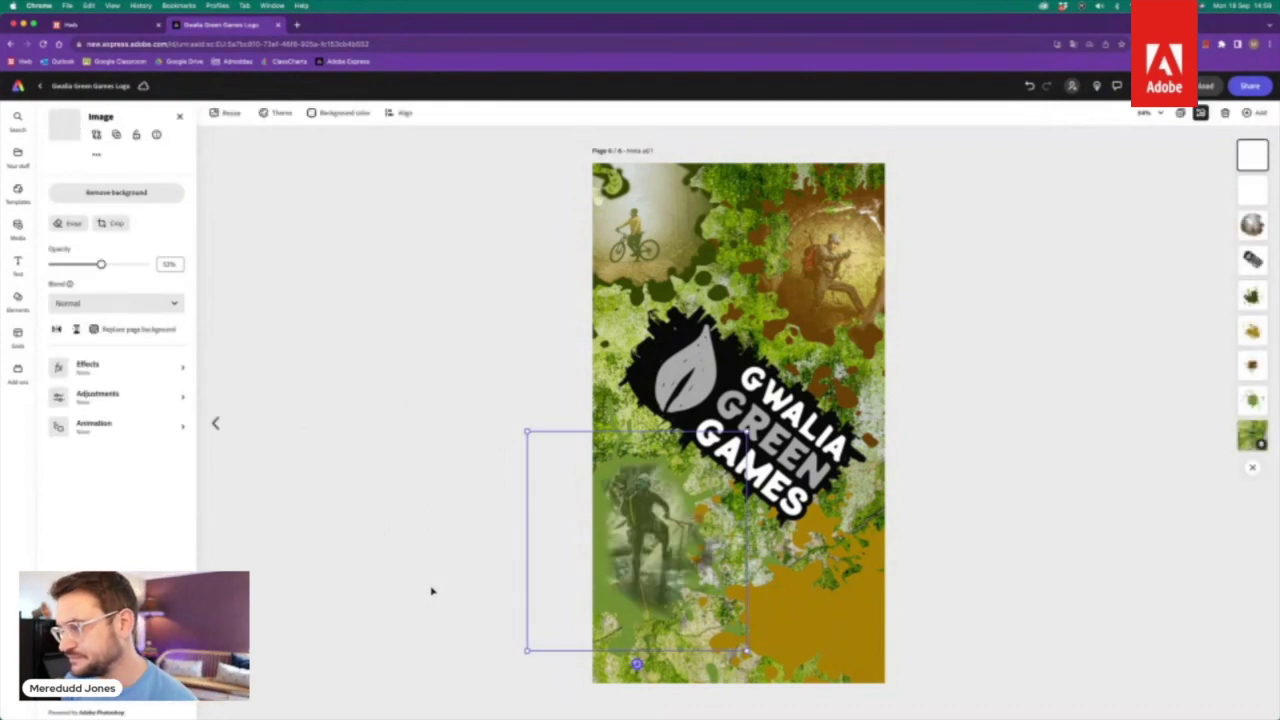
left_click(436, 589)
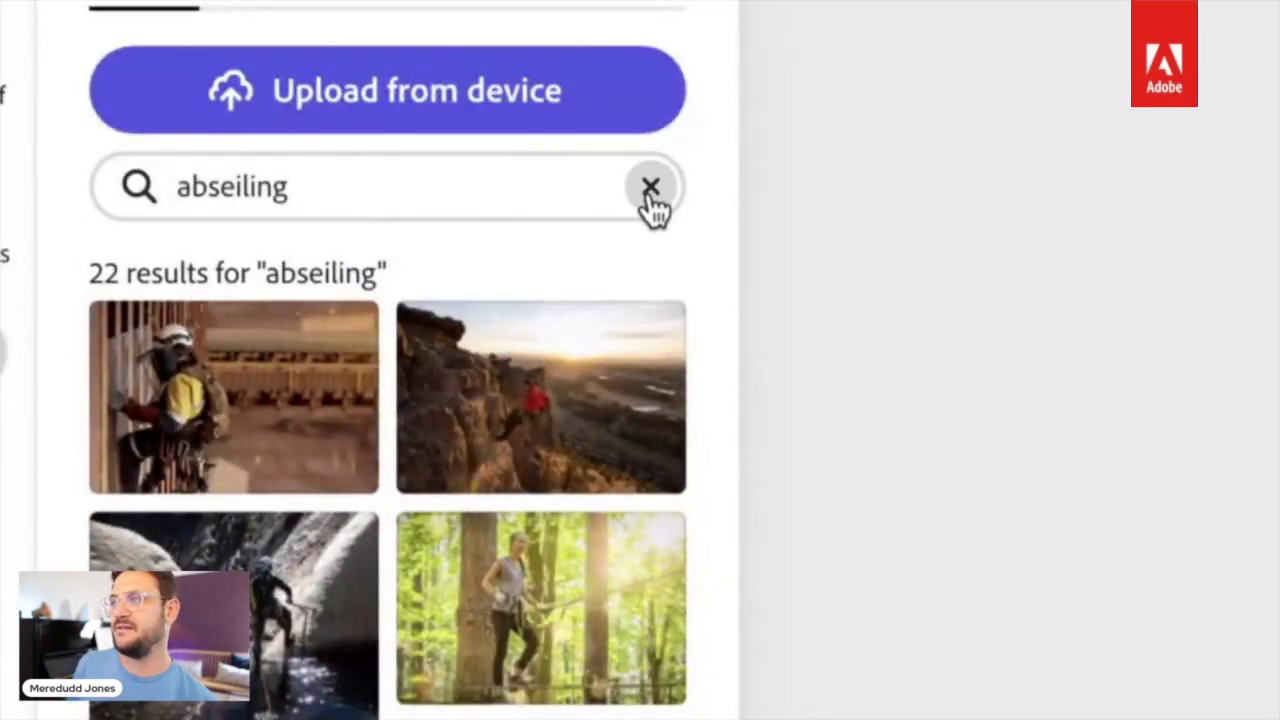
Step: Search the stock photos for "hiking" in place of the abseiling search
left_click(176, 187)
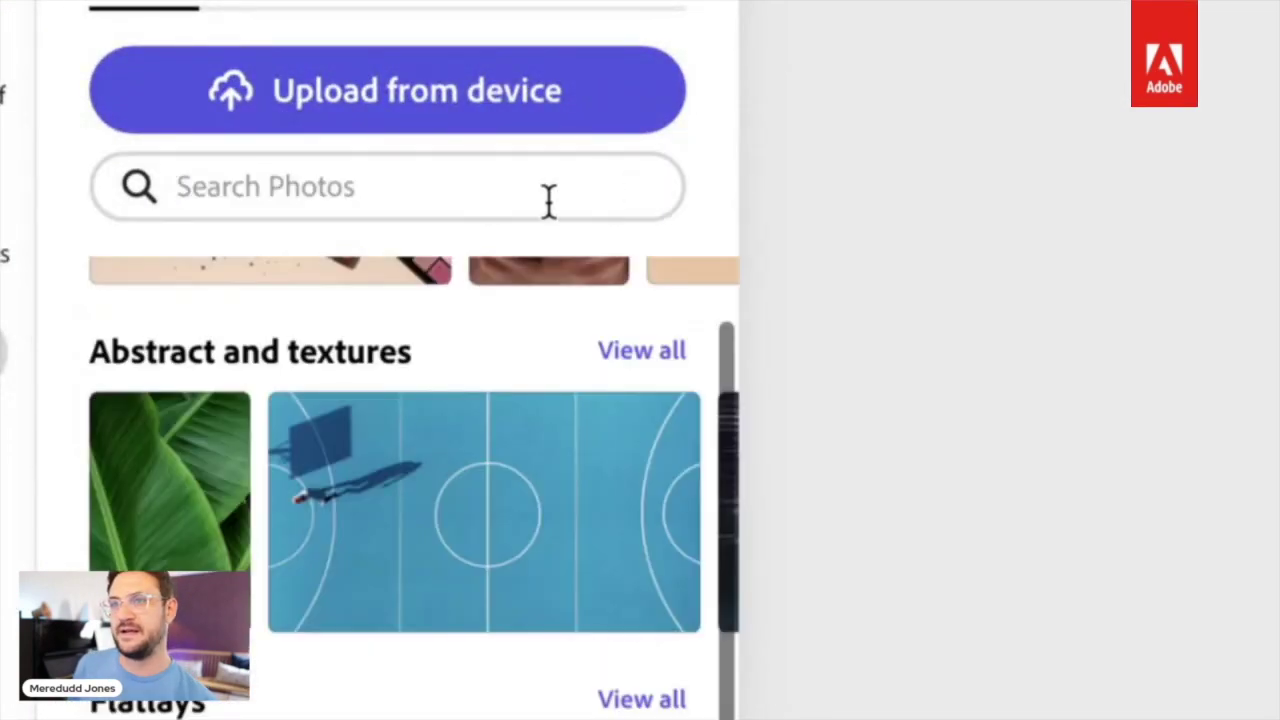
left_click(469, 200)
type("hi")
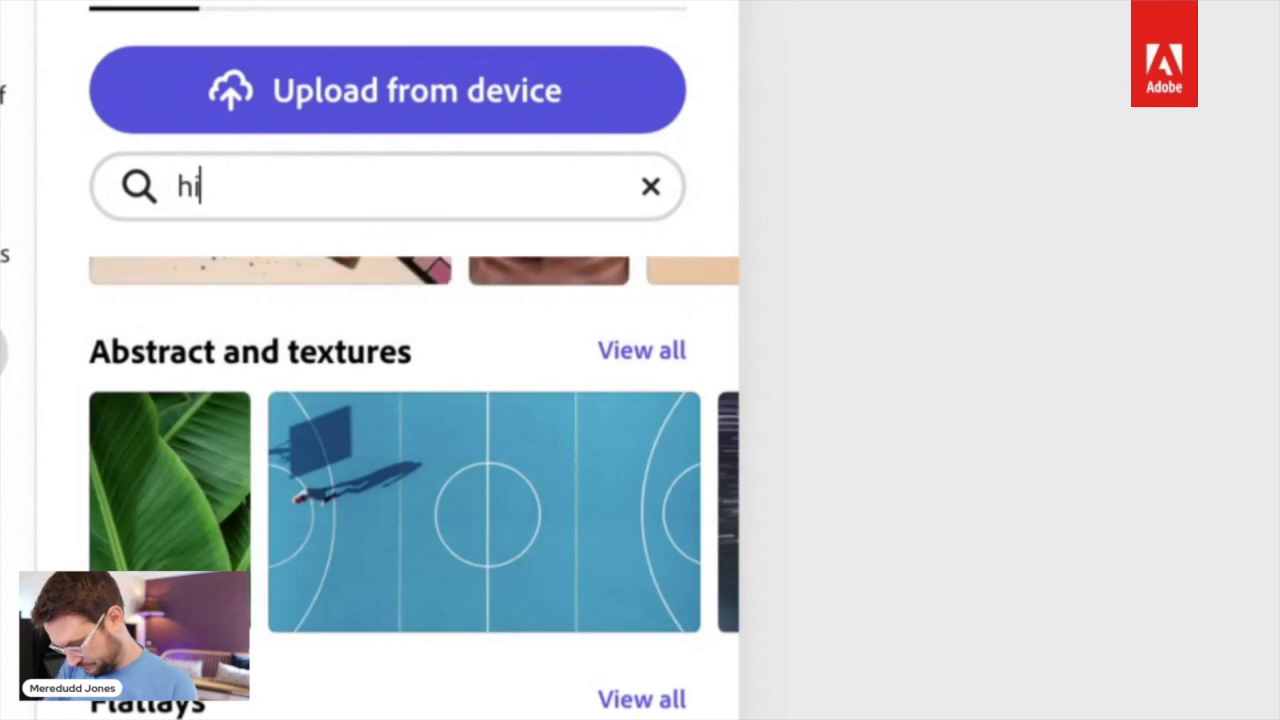
type("king")
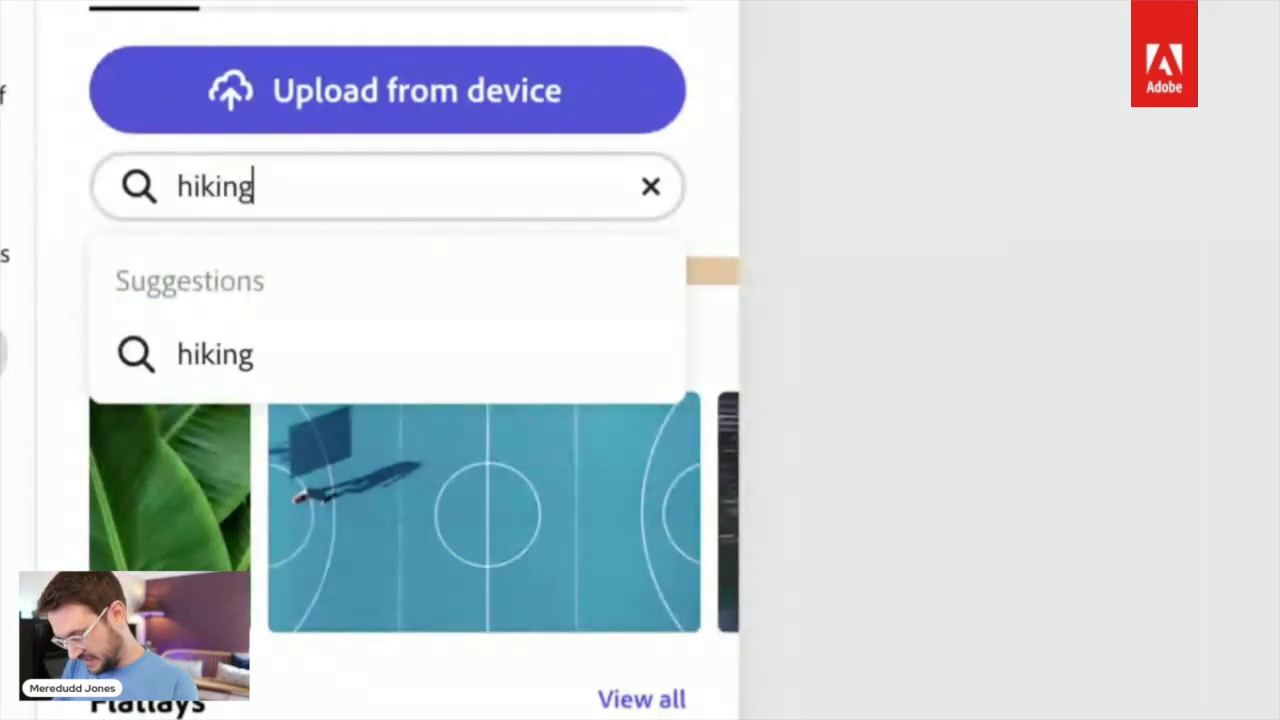
key("Return")
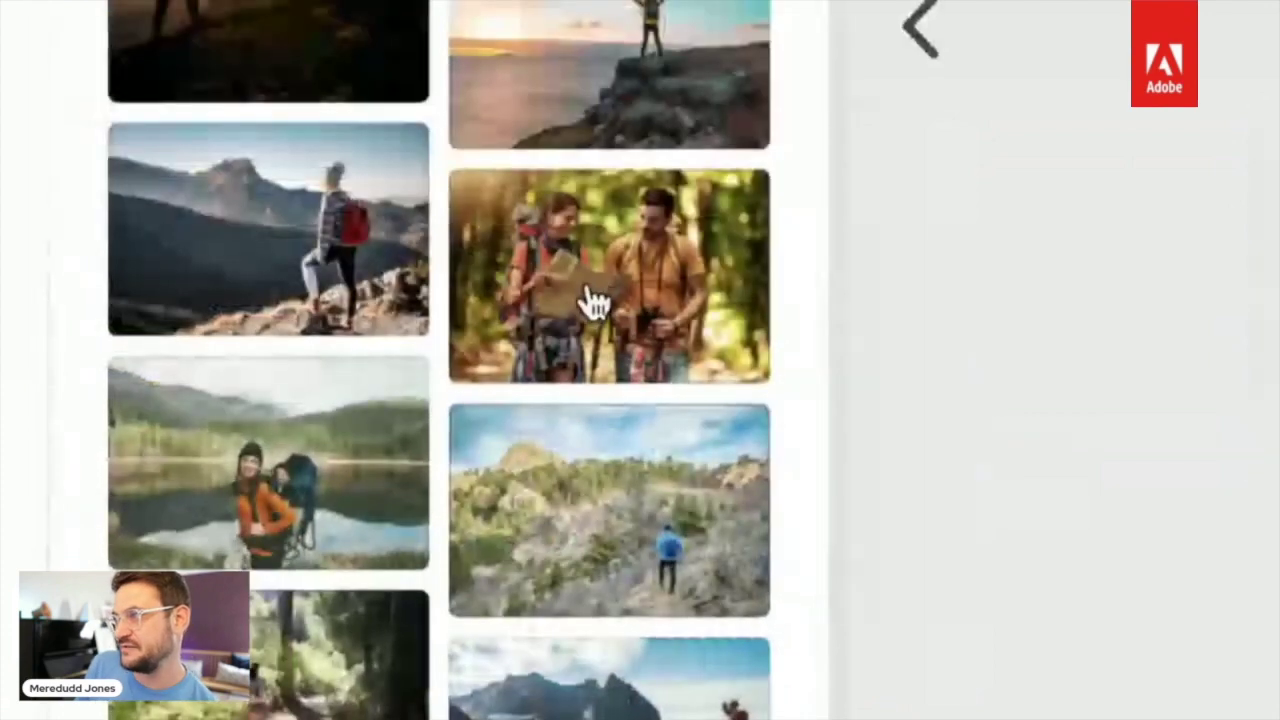
Step: Browse the hiking photos and add the one of two older hikers with walking poles under a blue sky to the page
scroll(352, 497, "down", 1)
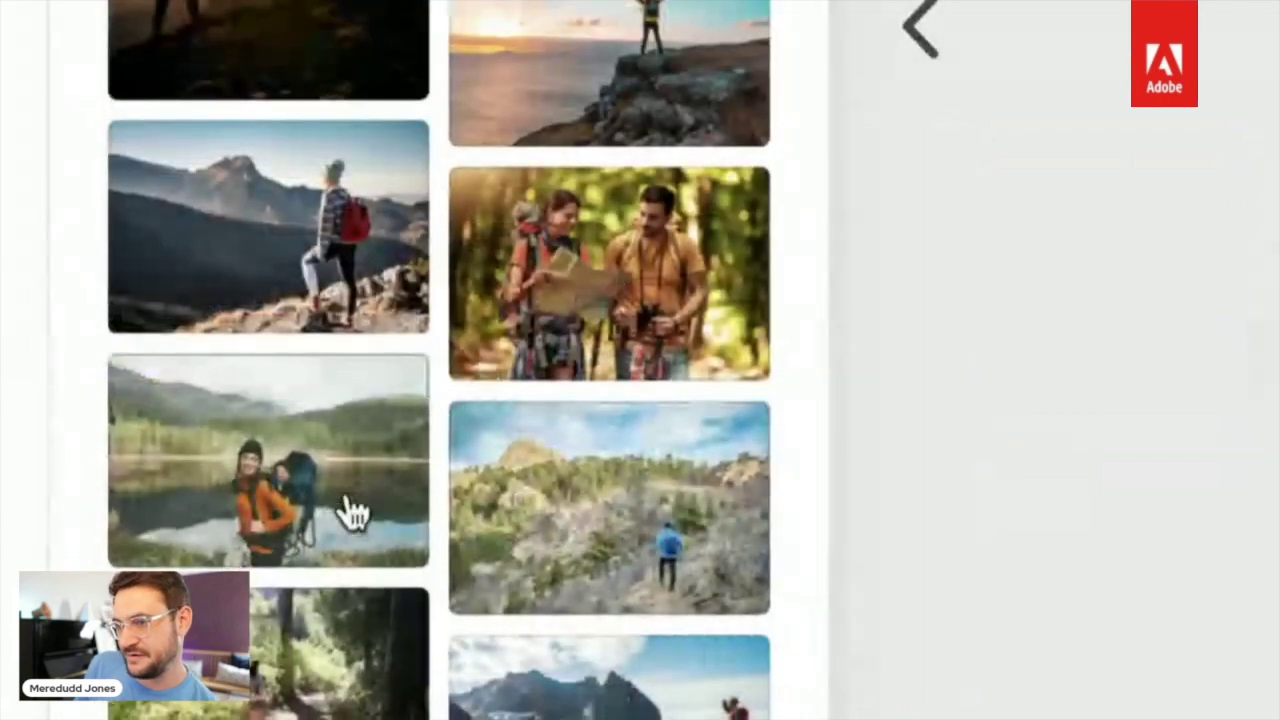
scroll(352, 513, "down", 4)
scroll(352, 513, "down", 5)
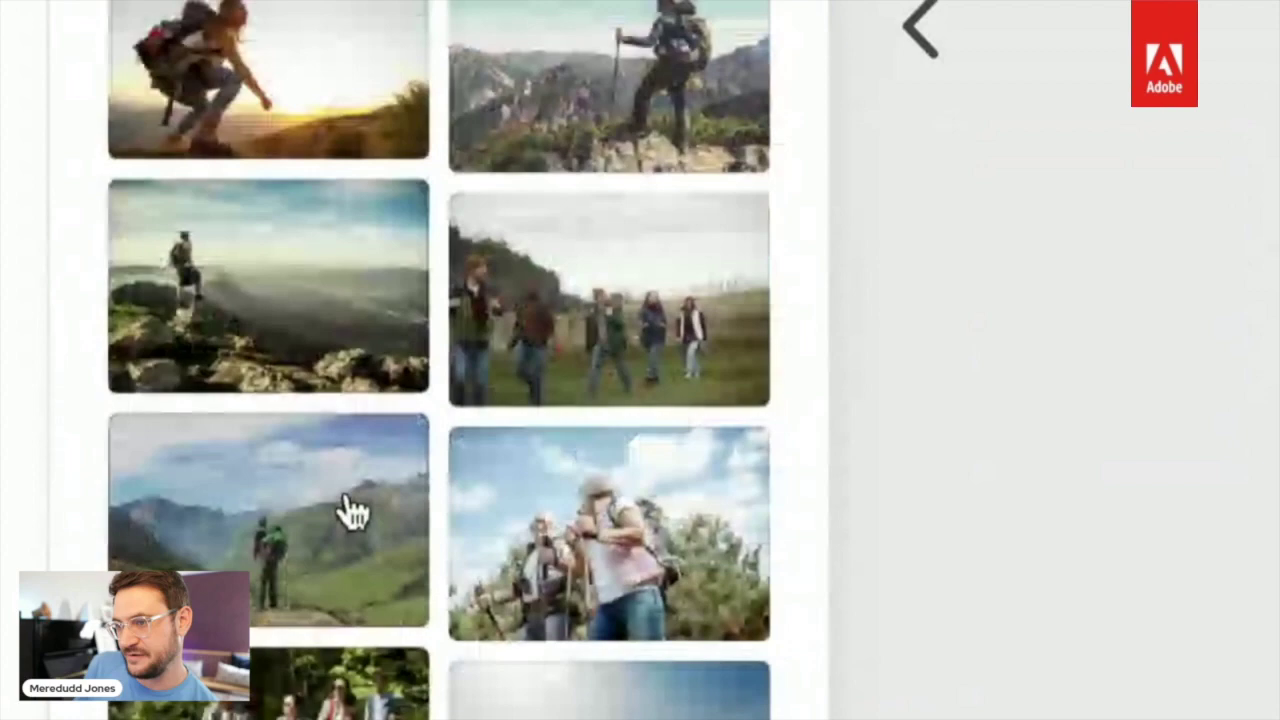
scroll(229, 243, "up", 2)
scroll(255, 257, "down", 4)
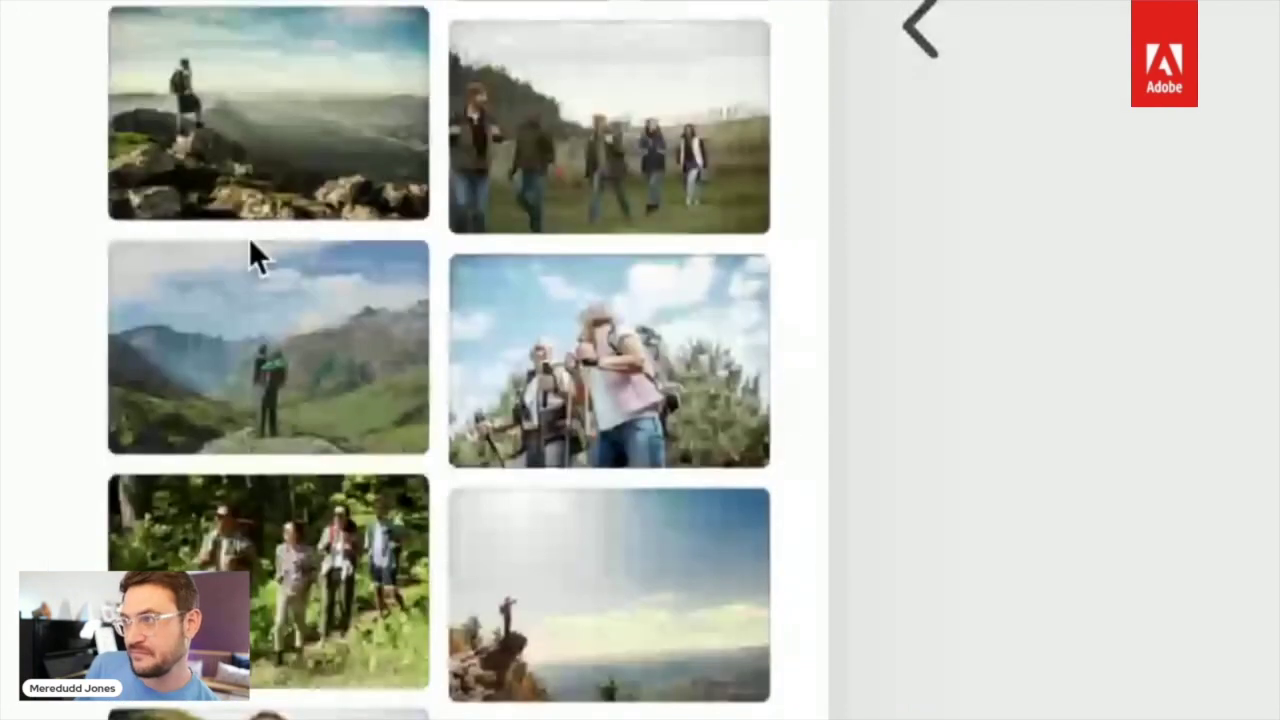
scroll(256, 256, "down", 3)
scroll(262, 260, "up", 1)
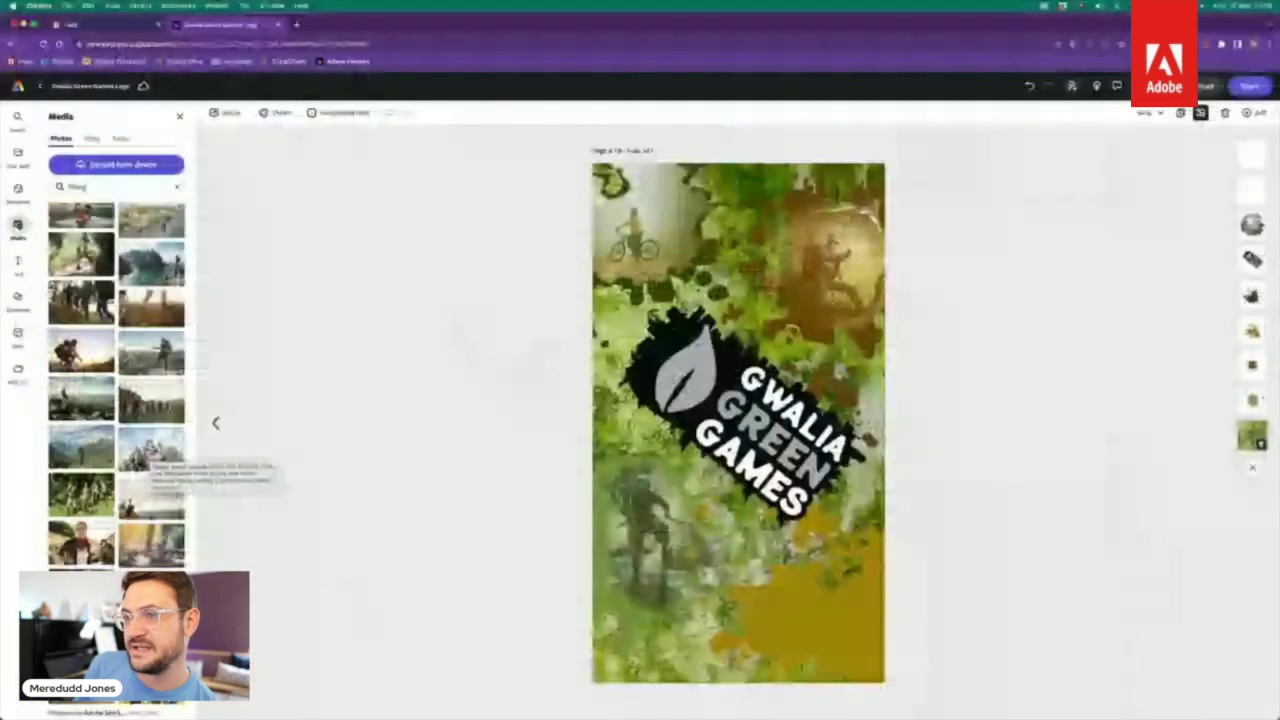
left_click(152, 456)
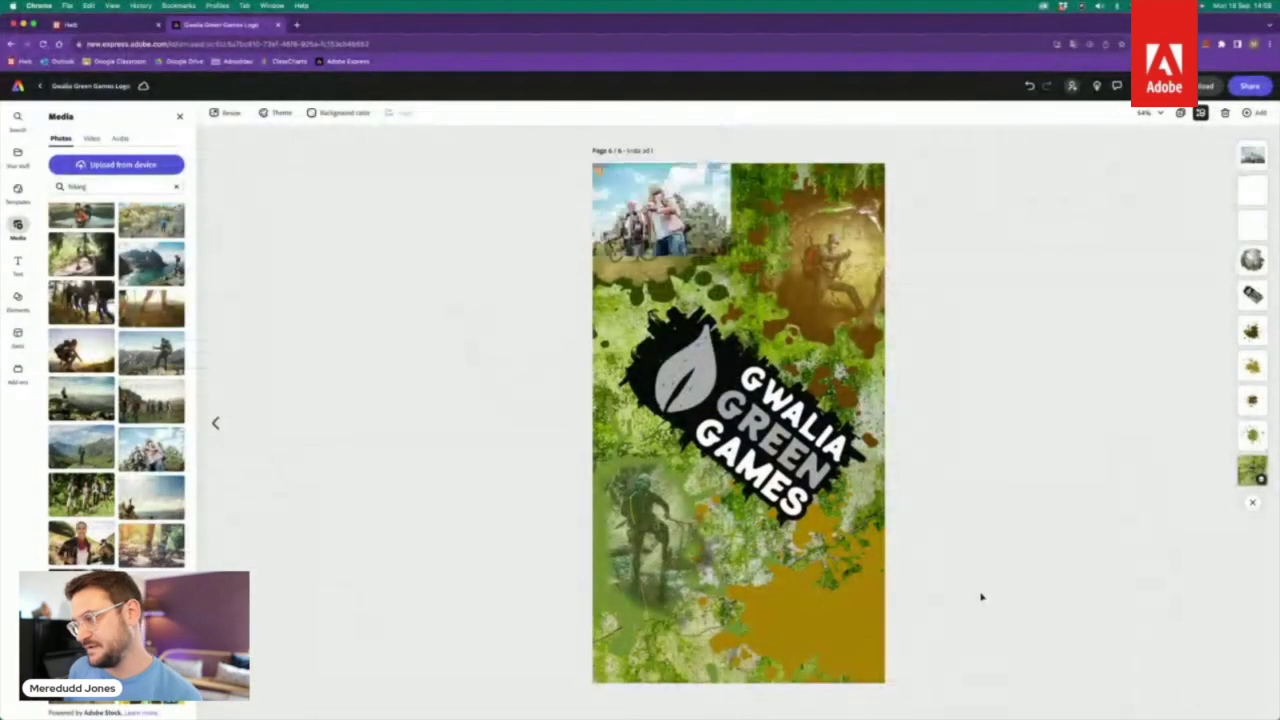
Step: Enlarge the hikers photo to slightly more than the page's width and place it over the logo in the page's middle
left_click(661, 210)
left_click_drag(661, 210, 738, 510)
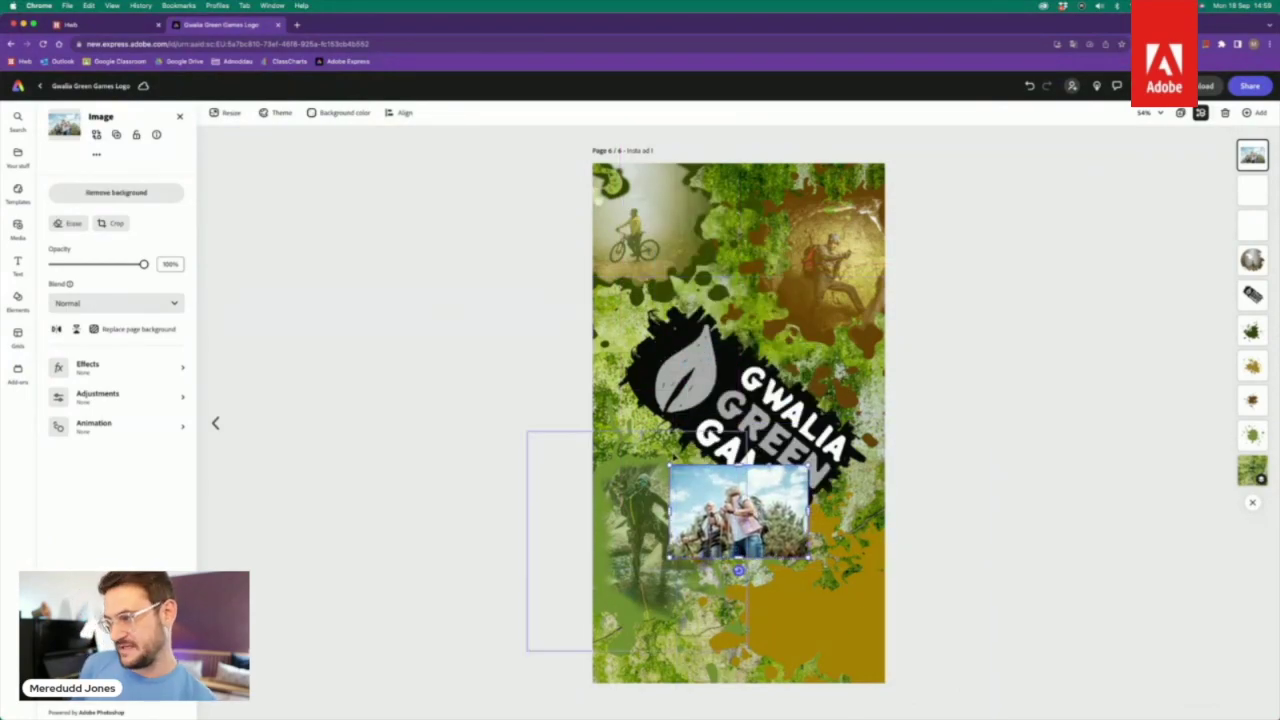
left_click_drag(669, 465, 459, 324)
left_click_drag(641, 387, 772, 364)
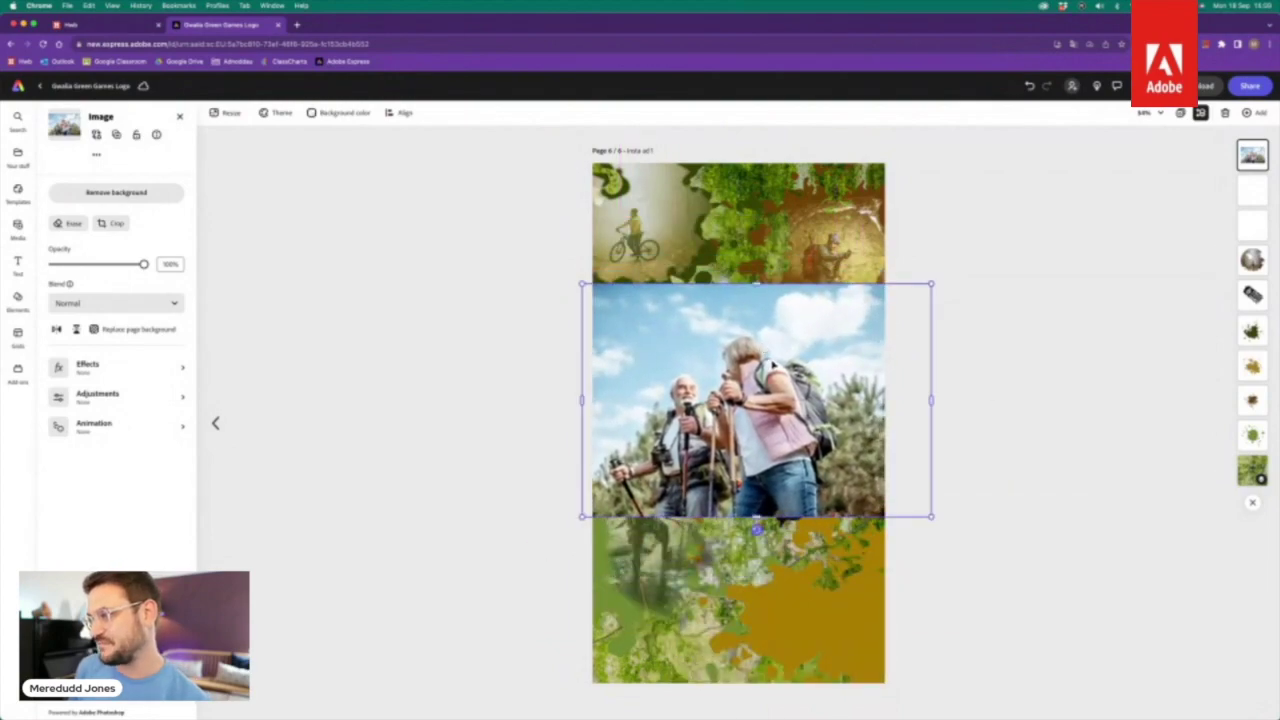
Step: Crop the hikers photo to a circle centred on the two figures and place it over the ochre splatter in the page's lower-right part
left_click(118, 224)
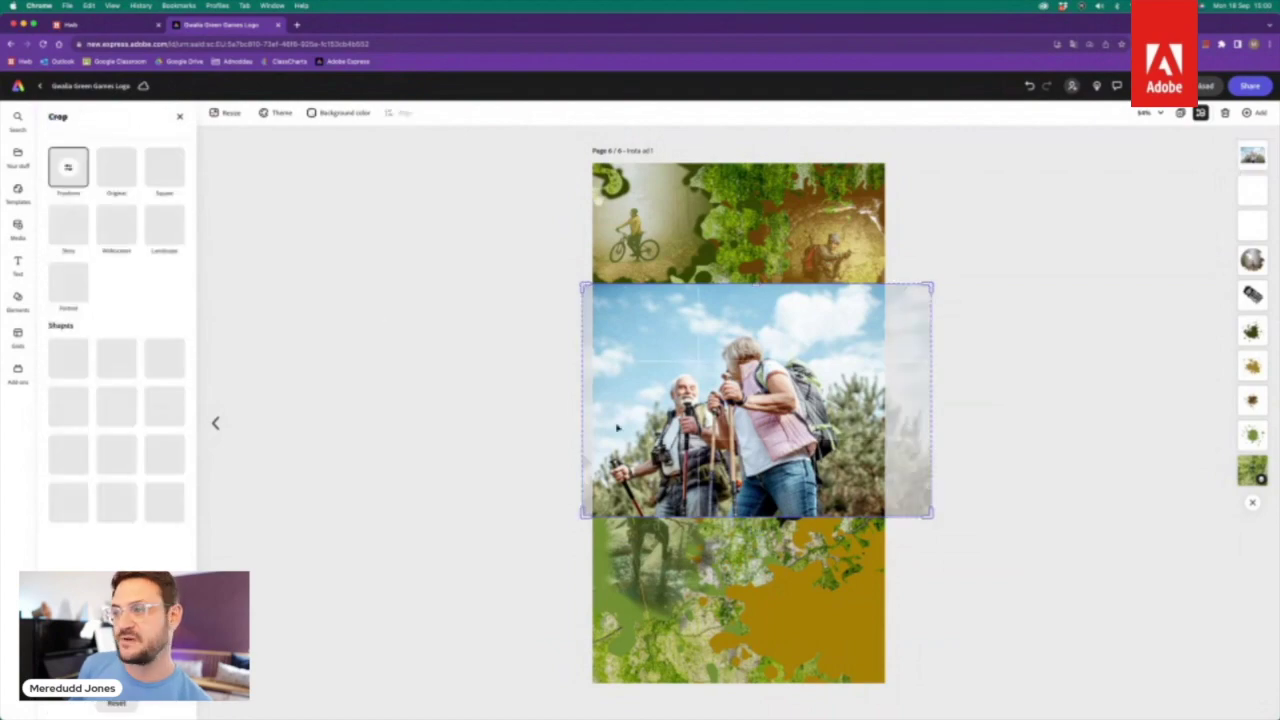
left_click(68, 358)
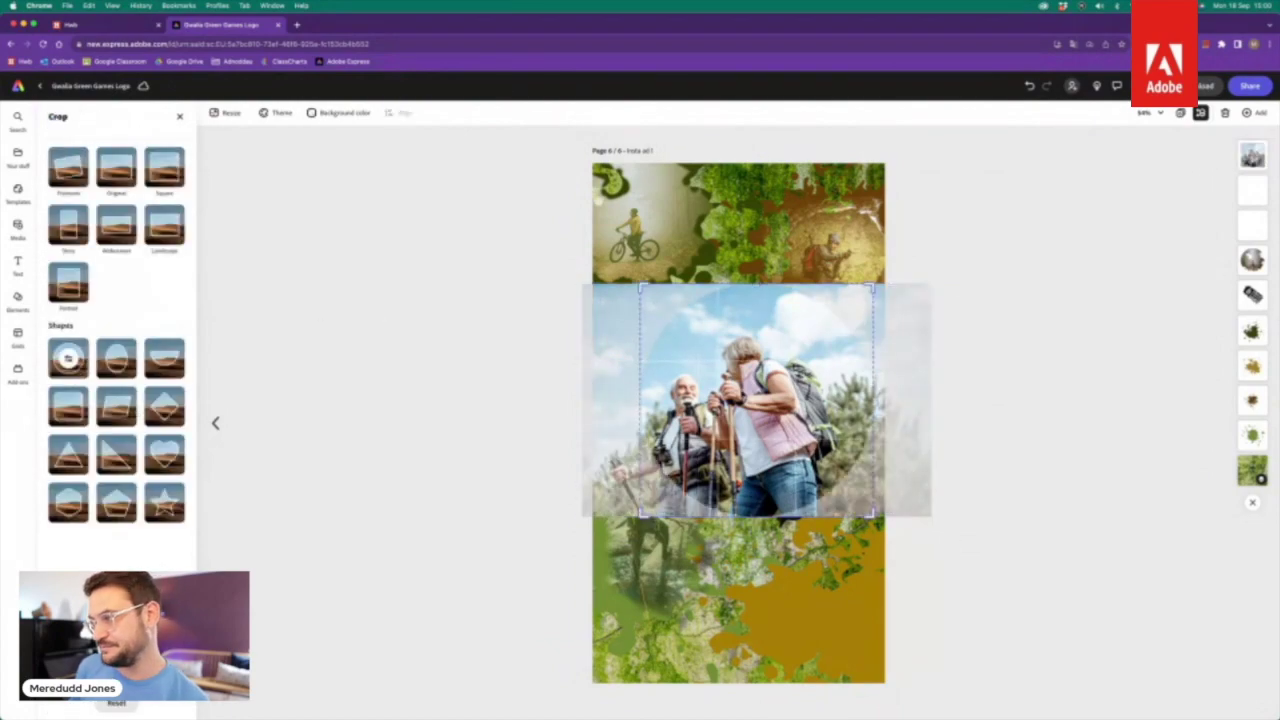
left_click_drag(754, 390, 790, 392)
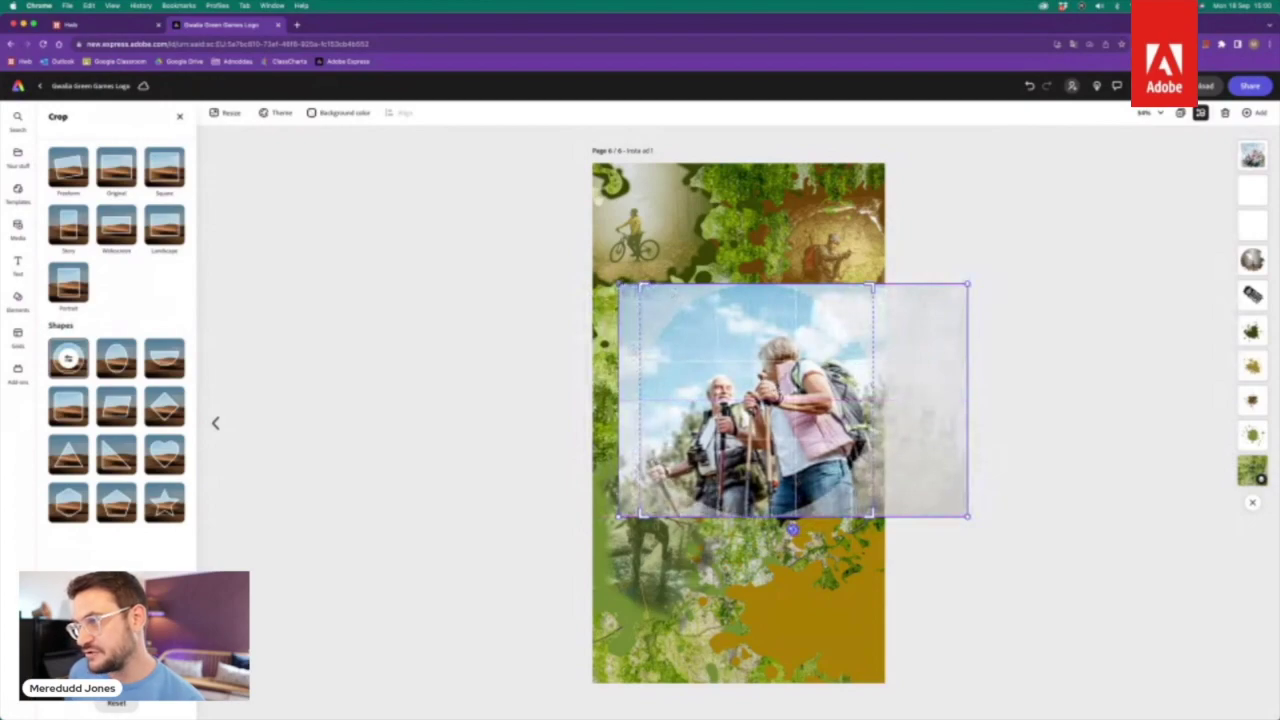
left_click_drag(619, 285, 584, 261)
left_click_drag(806, 434, 802, 431)
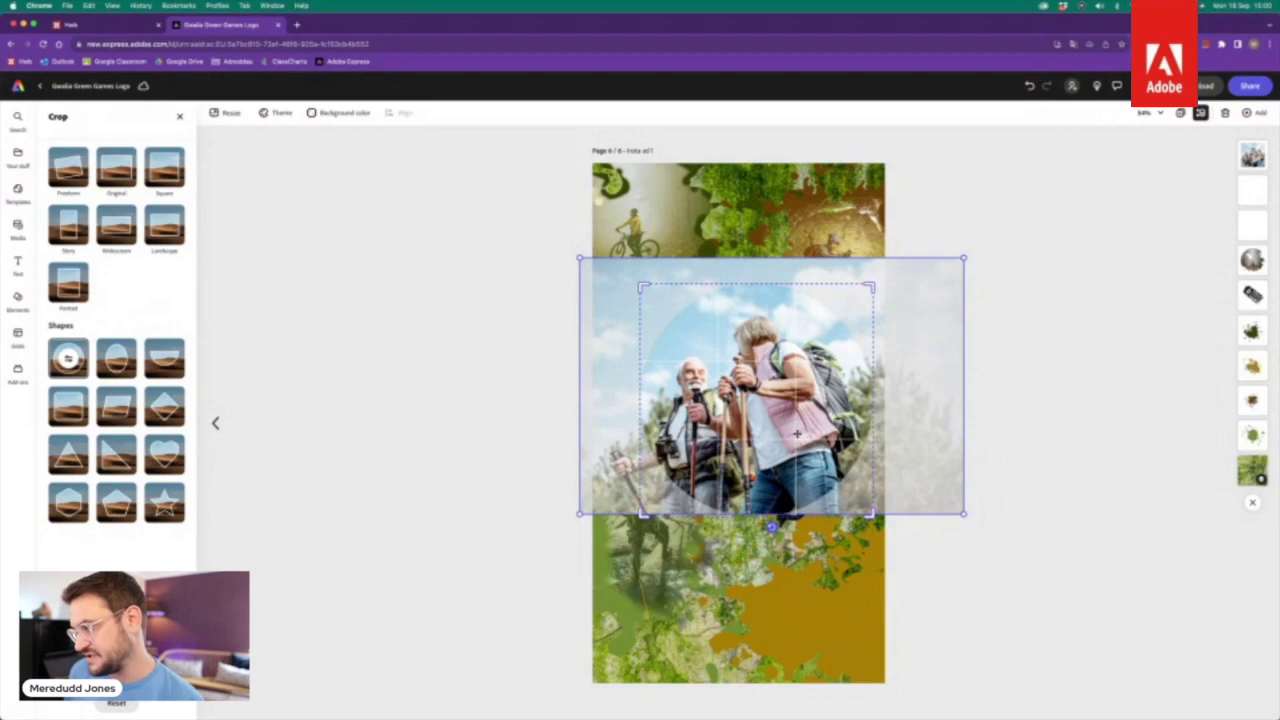
left_click_drag(804, 432, 790, 398)
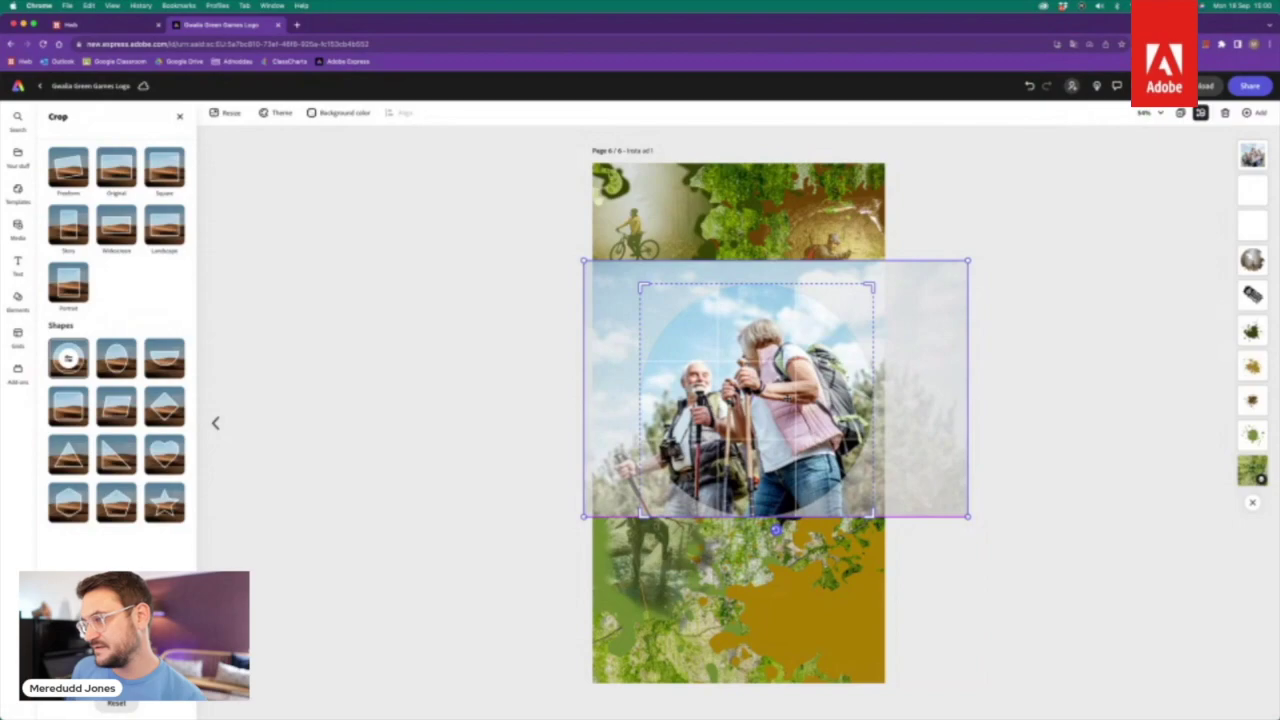
left_click(1031, 404)
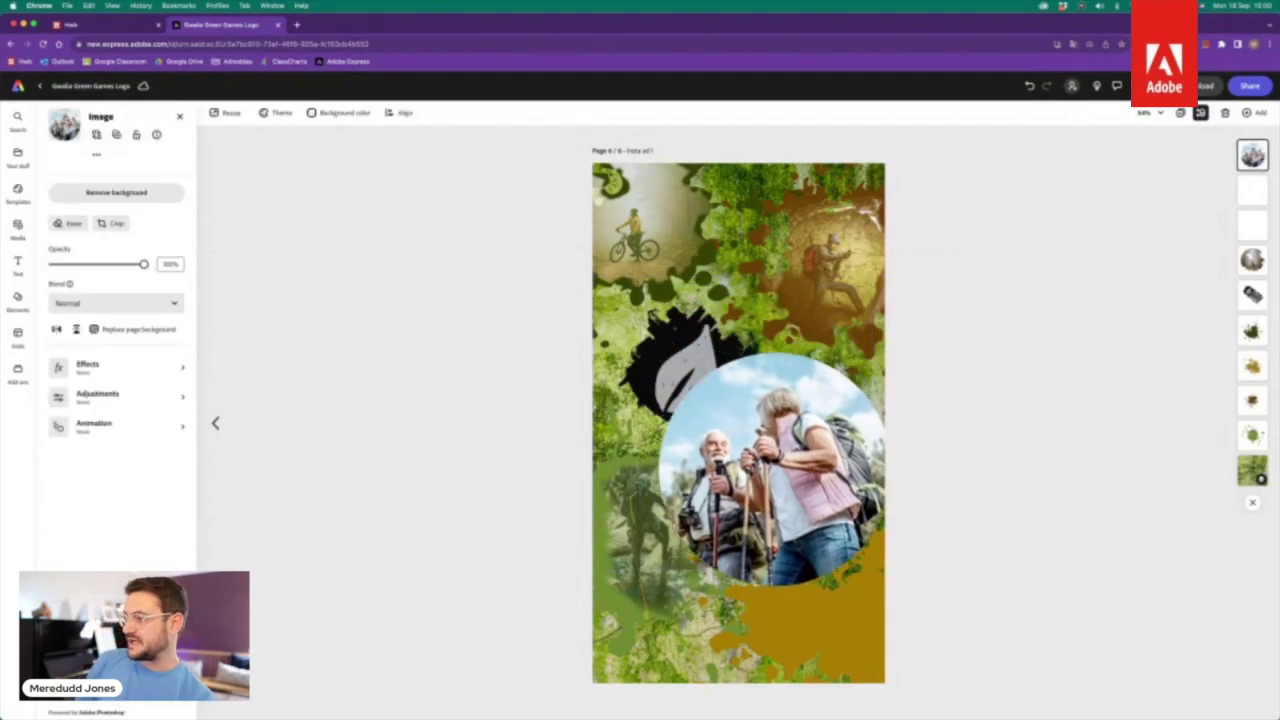
left_click_drag(727, 438, 790, 577)
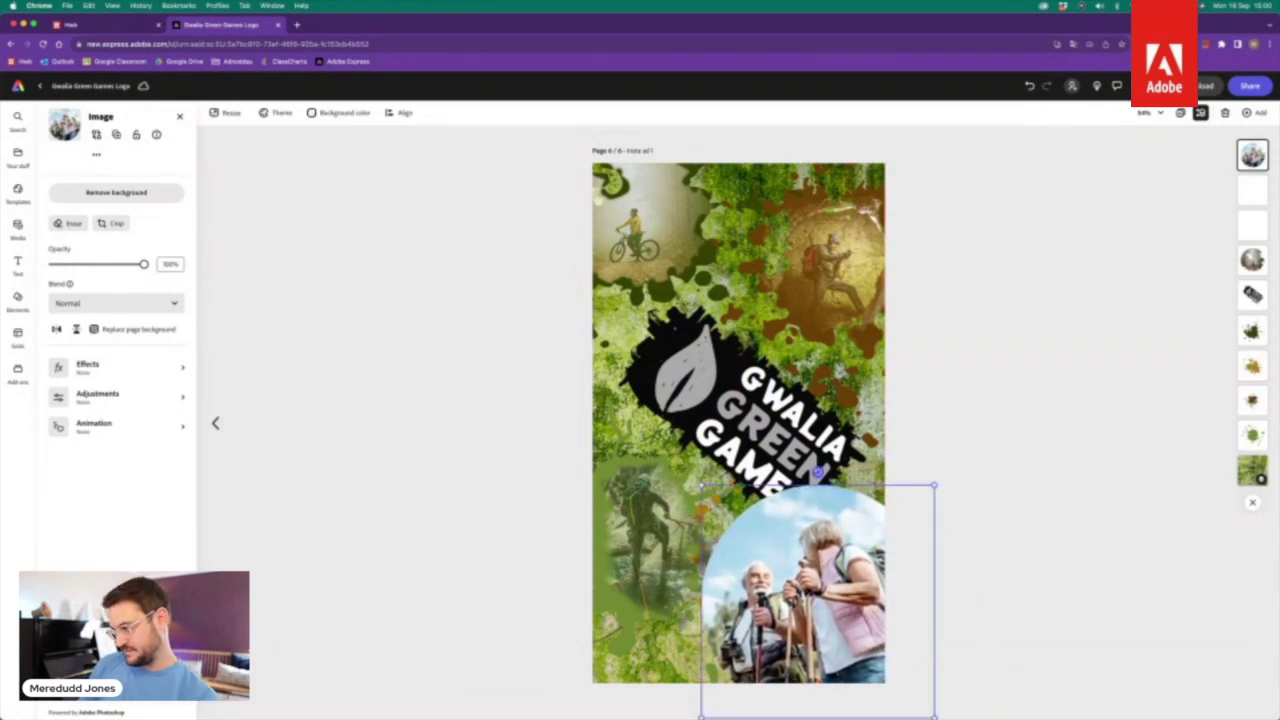
Step: Try the Screen and Multiply blend modes on the hikers photo, then return it to Normal
left_click(132, 306)
left_click(134, 413)
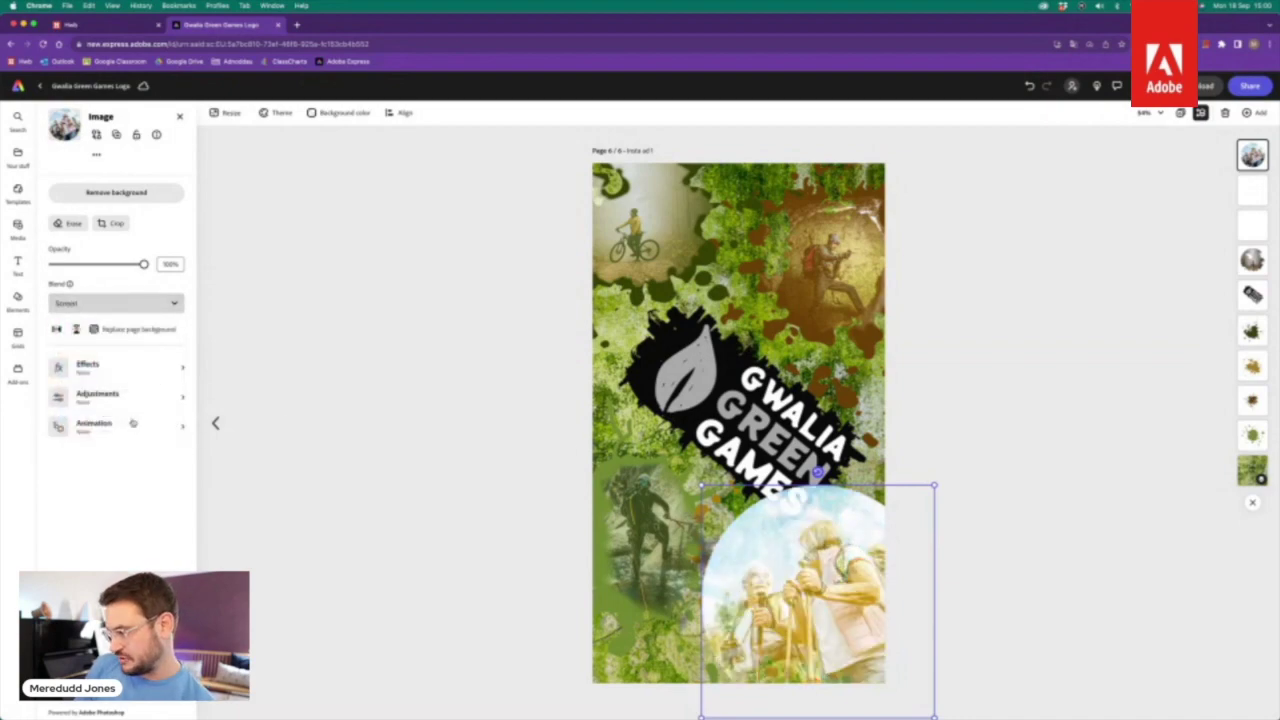
left_click(139, 303)
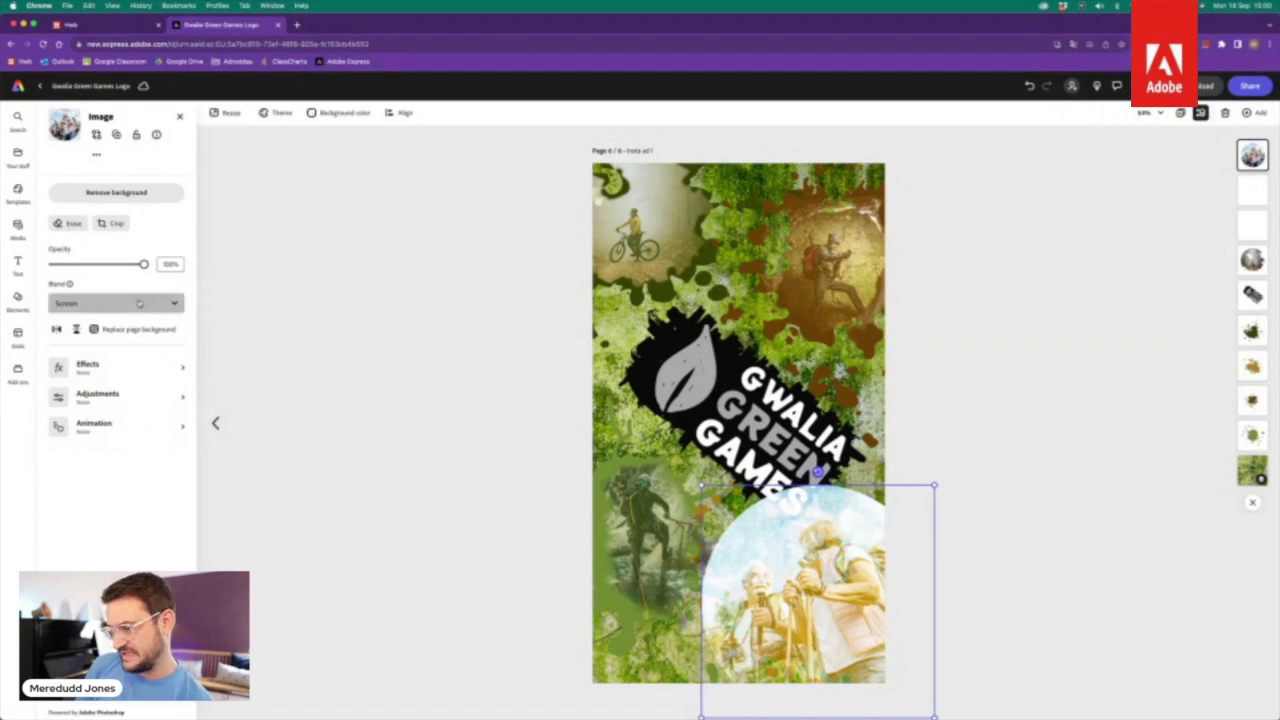
left_click(140, 375)
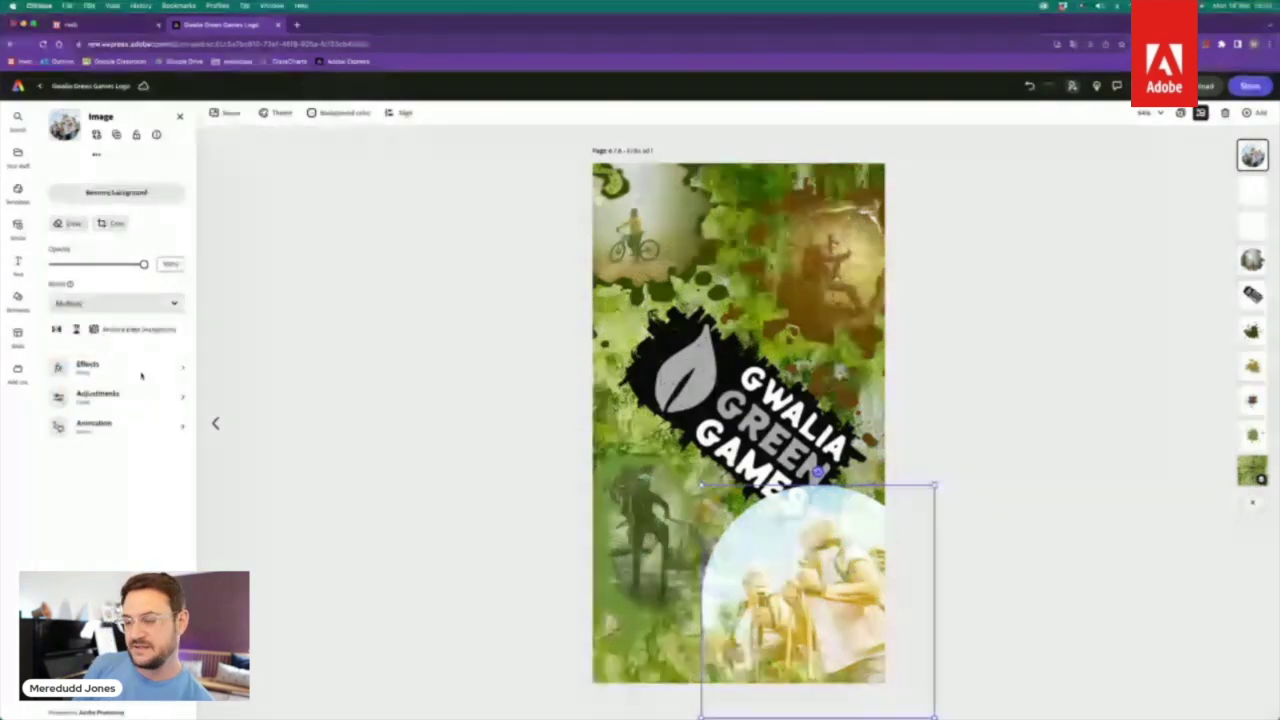
left_click(143, 302)
left_click(140, 344)
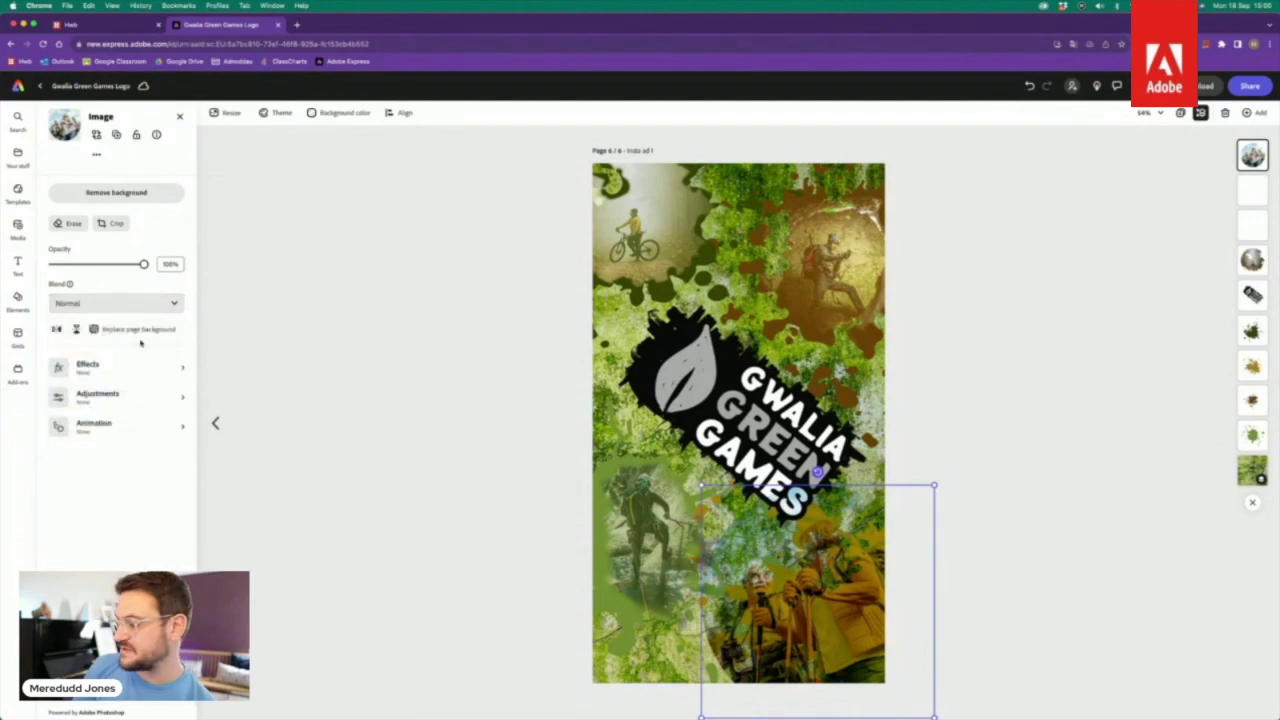
Step: Lower the hikers photo's opacity to 54% so the ochre splatter shows through it
mouse_move(143, 264)
left_mouse_down()
mouse_move(104, 264)
mouse_move(120, 267)
left_mouse_up()
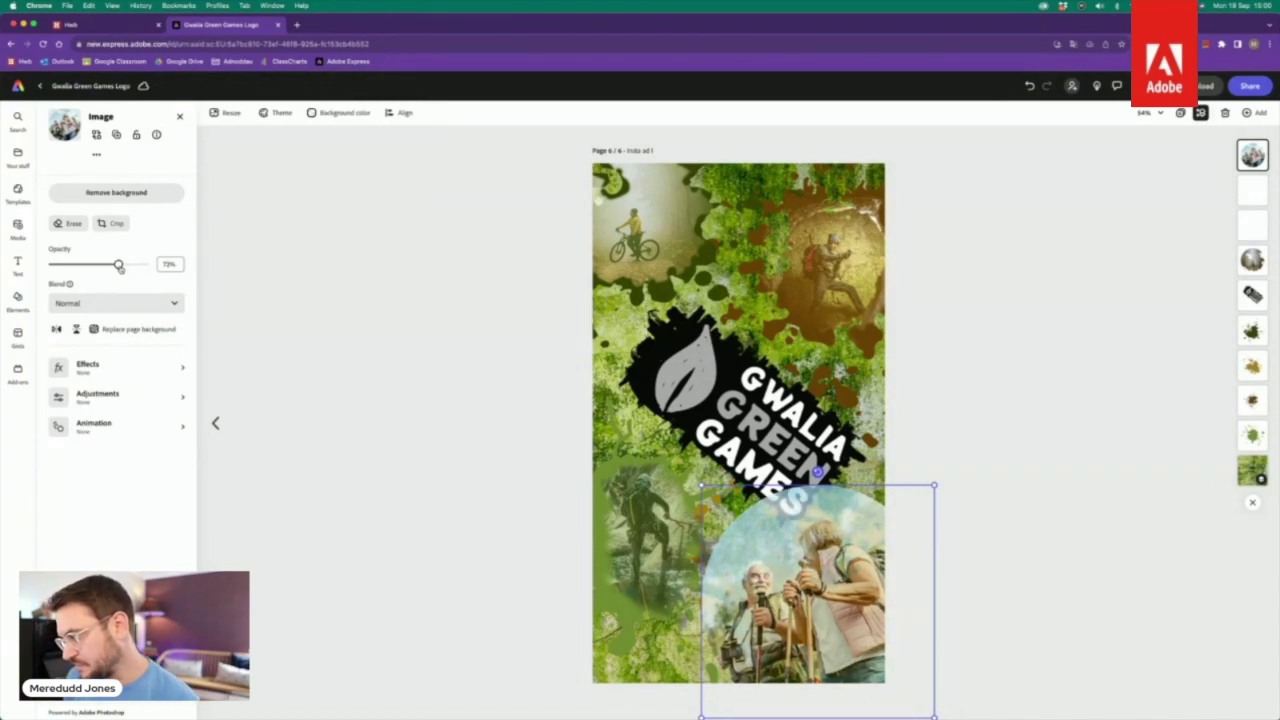
left_click_drag(121, 267, 76, 264)
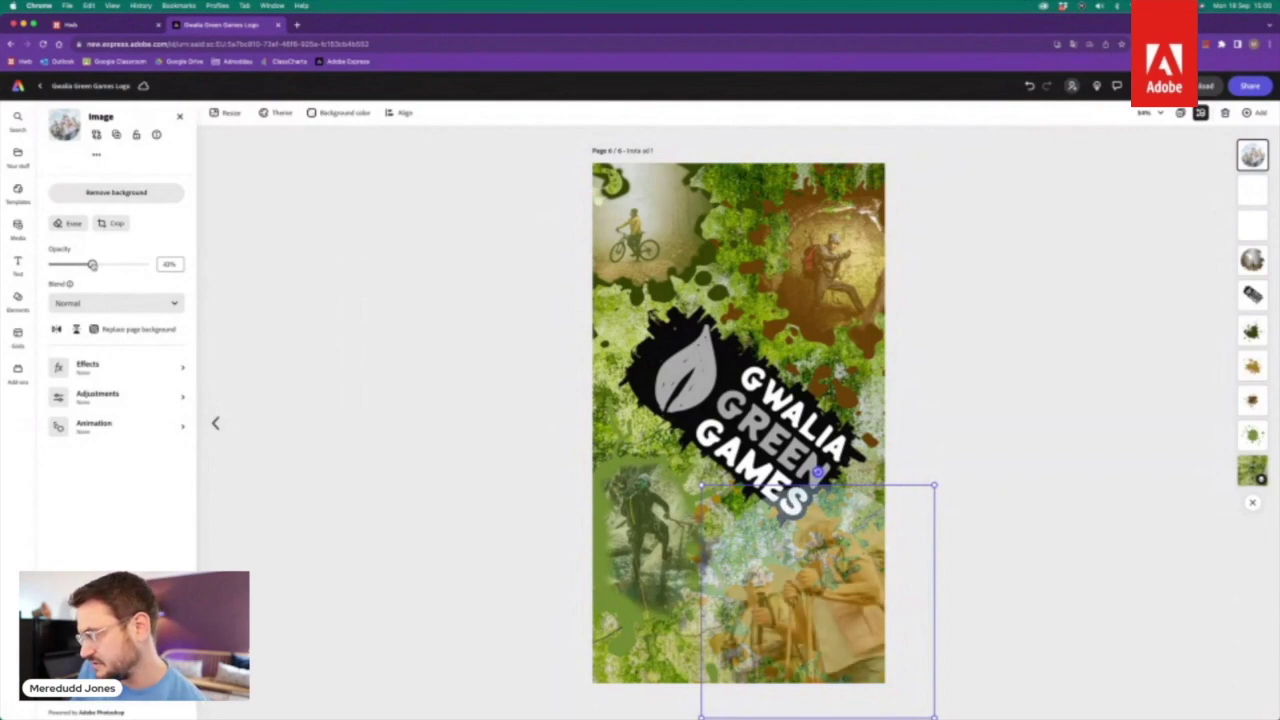
left_click_drag(92, 264, 103, 264)
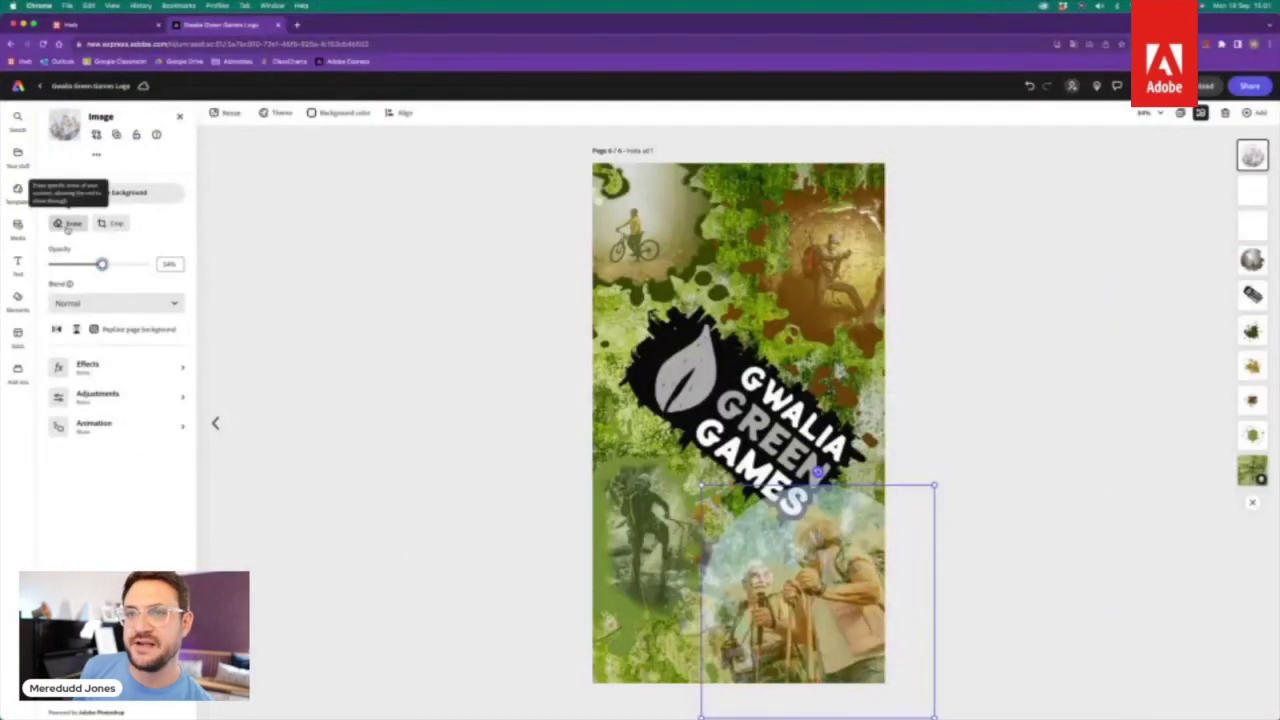
Step: Erase the sky around the two hikers with a soft circle brush at 100 opacity, and raise the hikers photo's opacity to 79%
left_click(68, 226)
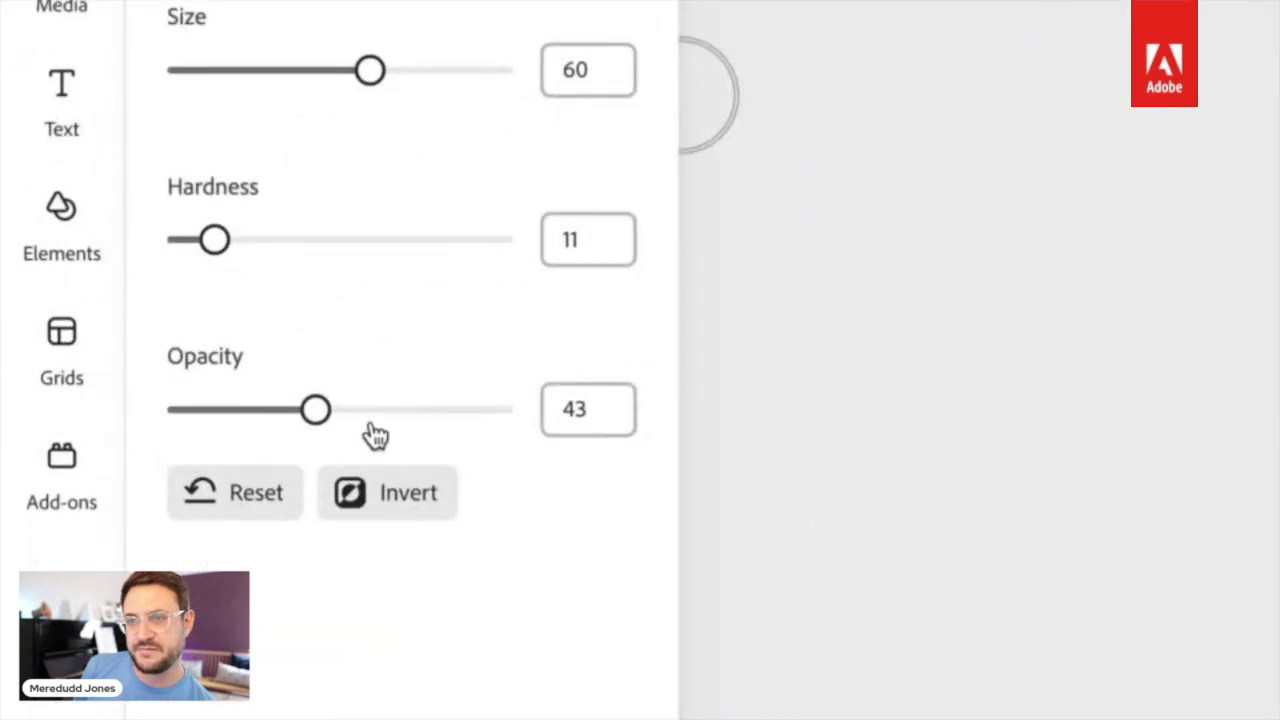
left_click_drag(360, 429, 512, 432)
left_click_drag(370, 70, 354, 72)
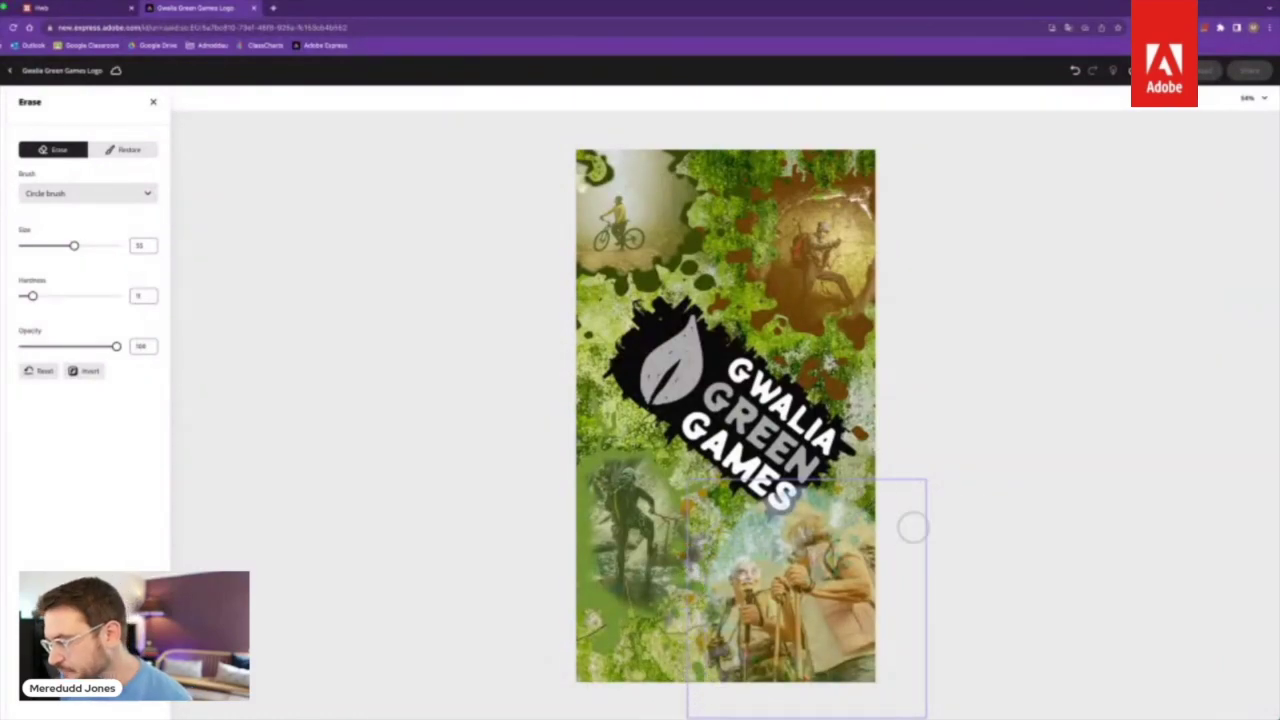
mouse_move(889, 534)
left_mouse_down()
mouse_move(810, 482)
mouse_move(783, 490)
mouse_move(717, 534)
mouse_move(690, 597)
left_mouse_up()
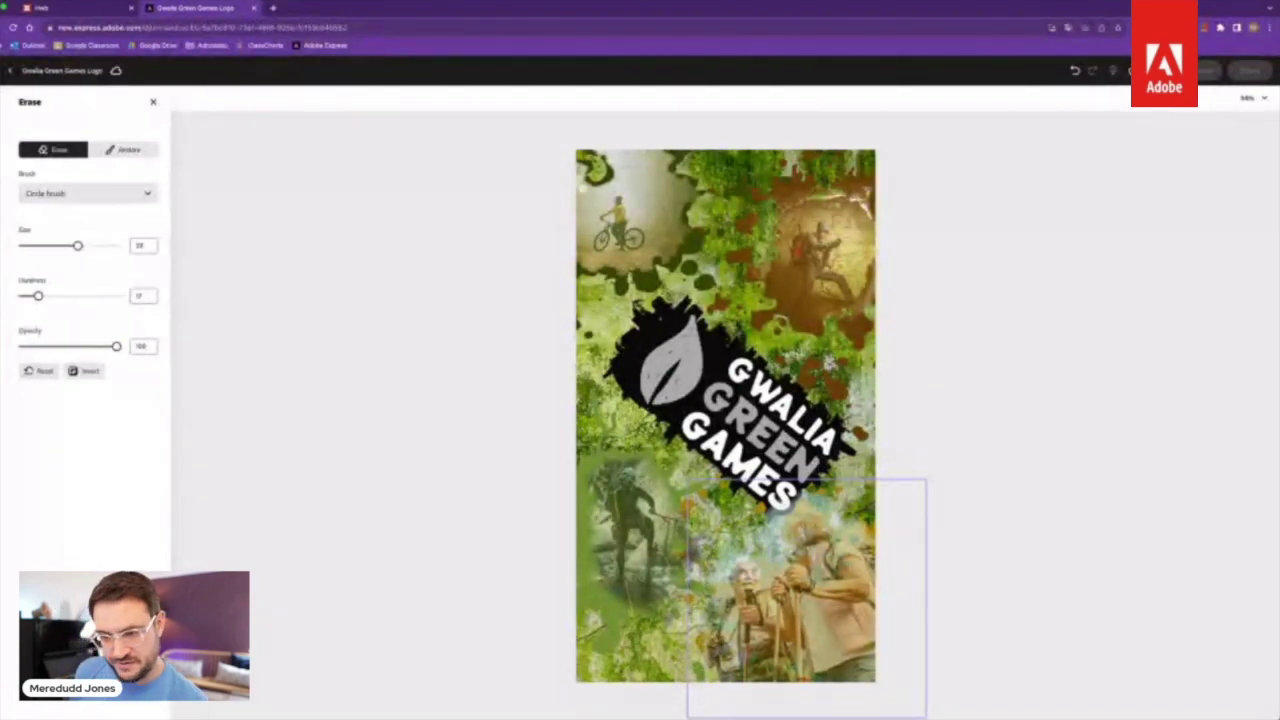
left_click(400, 134)
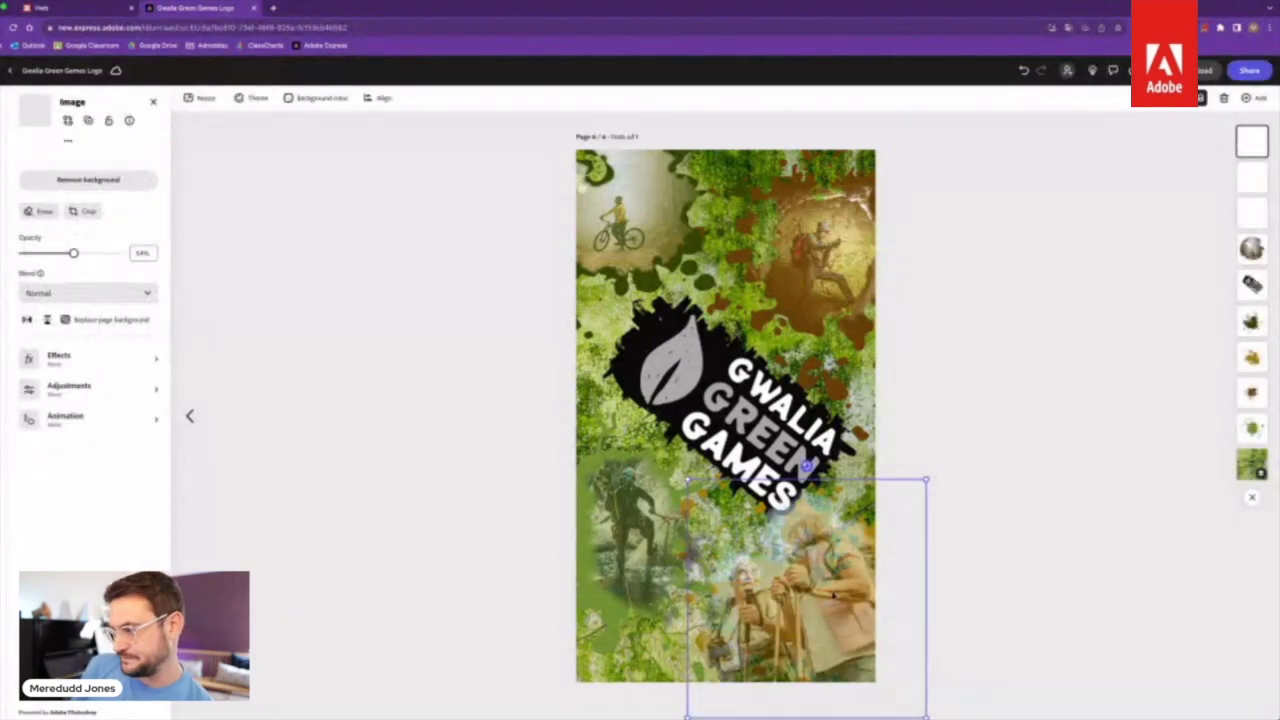
mouse_move(73, 253)
left_mouse_down()
mouse_move(116, 254)
mouse_move(96, 258)
left_mouse_up()
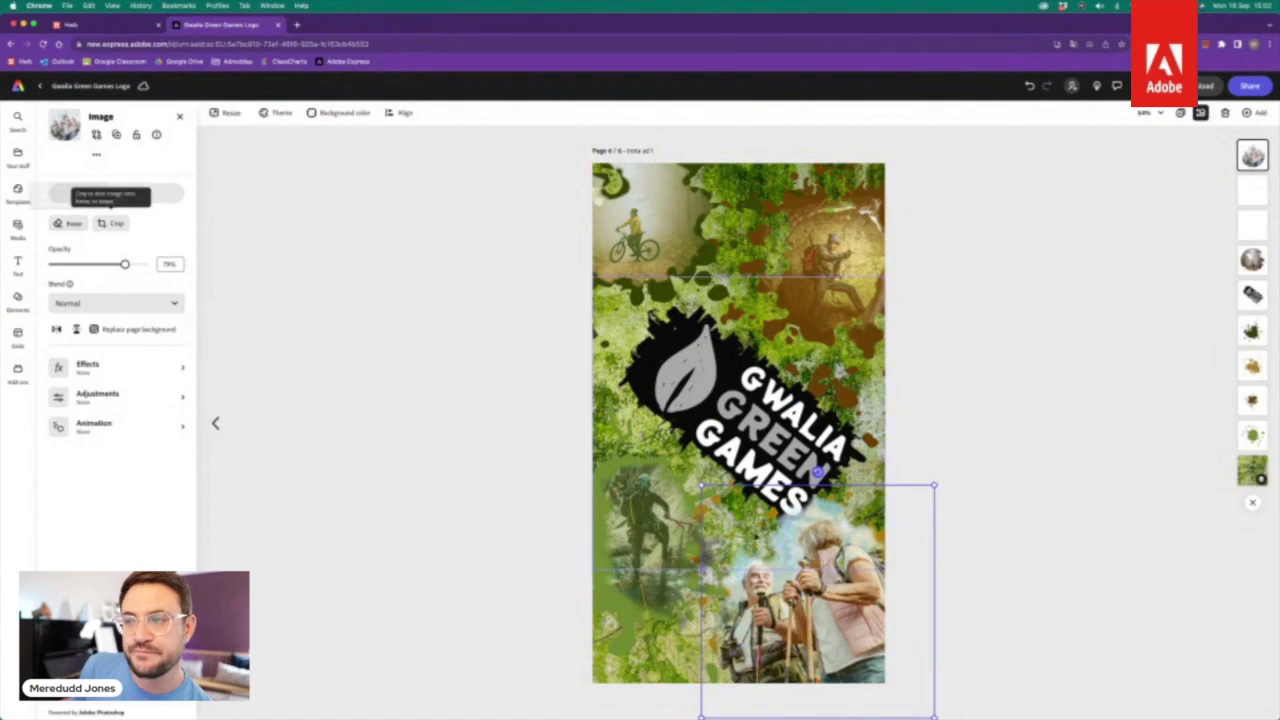
Step: Erase the remaining sky and background around the hikers' heads and the man's side with a circle brush at opacity 42, size about 65
left_click(70, 223)
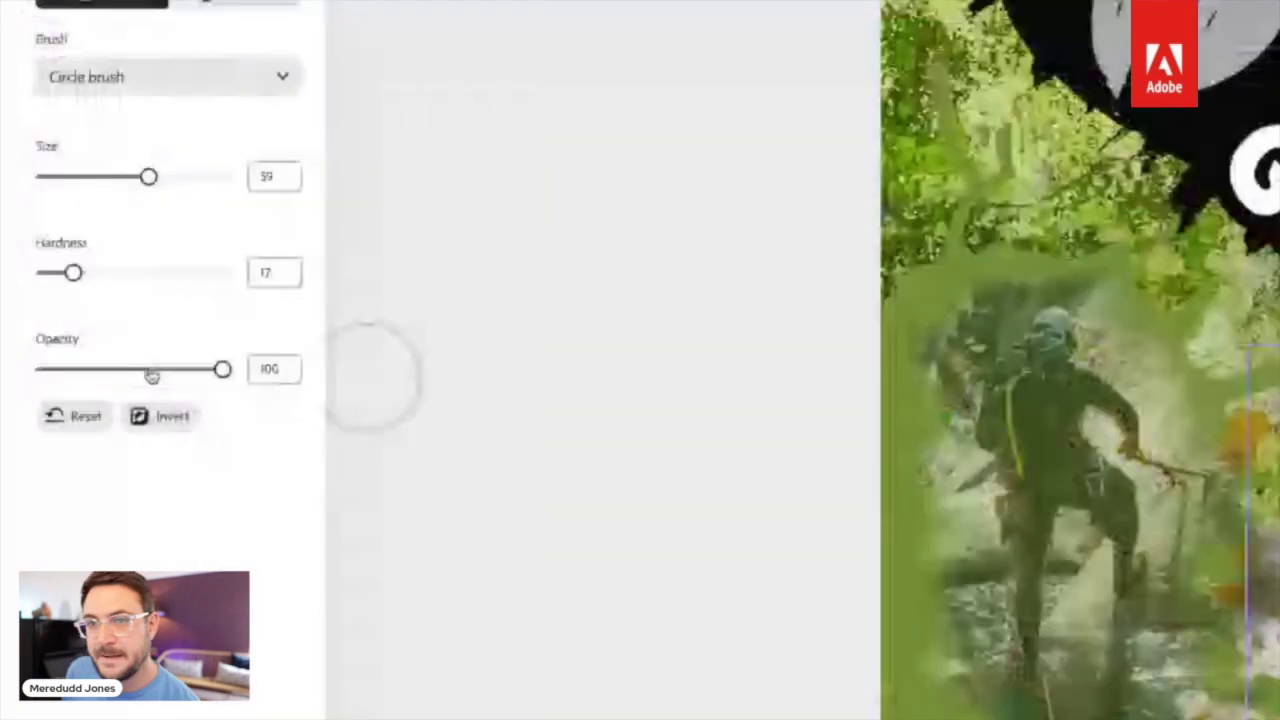
left_click_drag(151, 374, 118, 370)
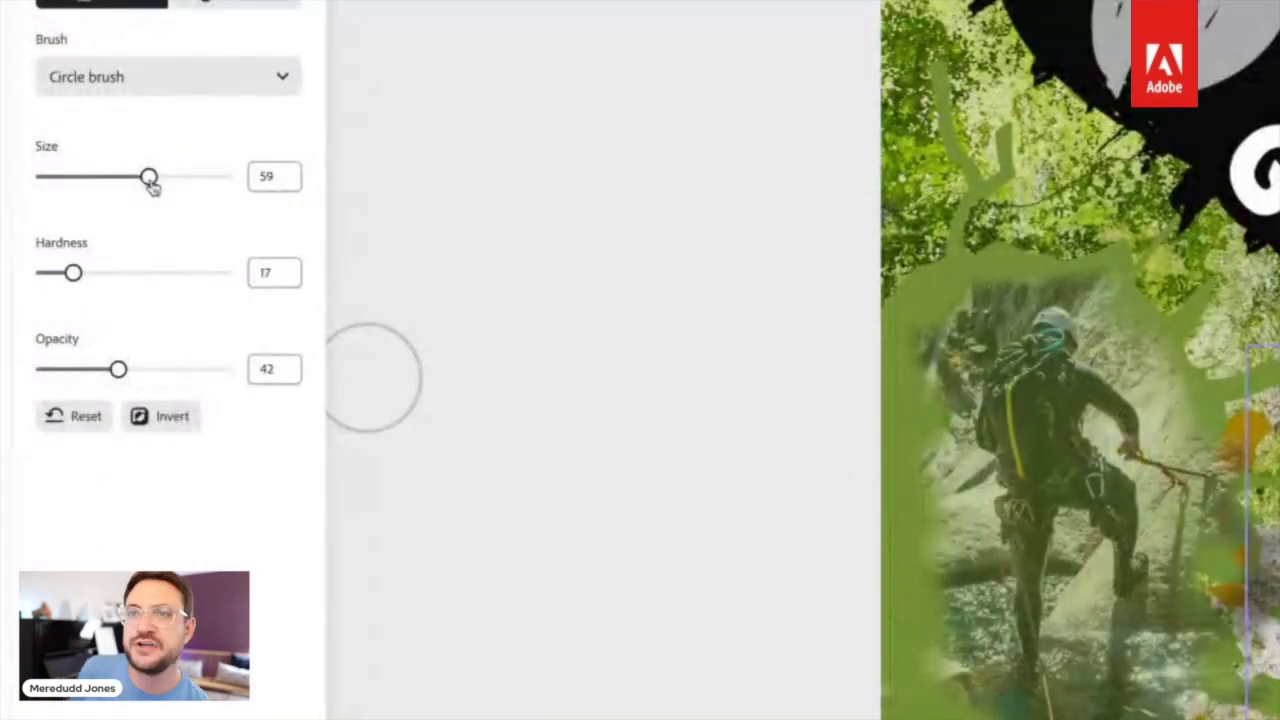
left_click_drag(150, 182, 160, 179)
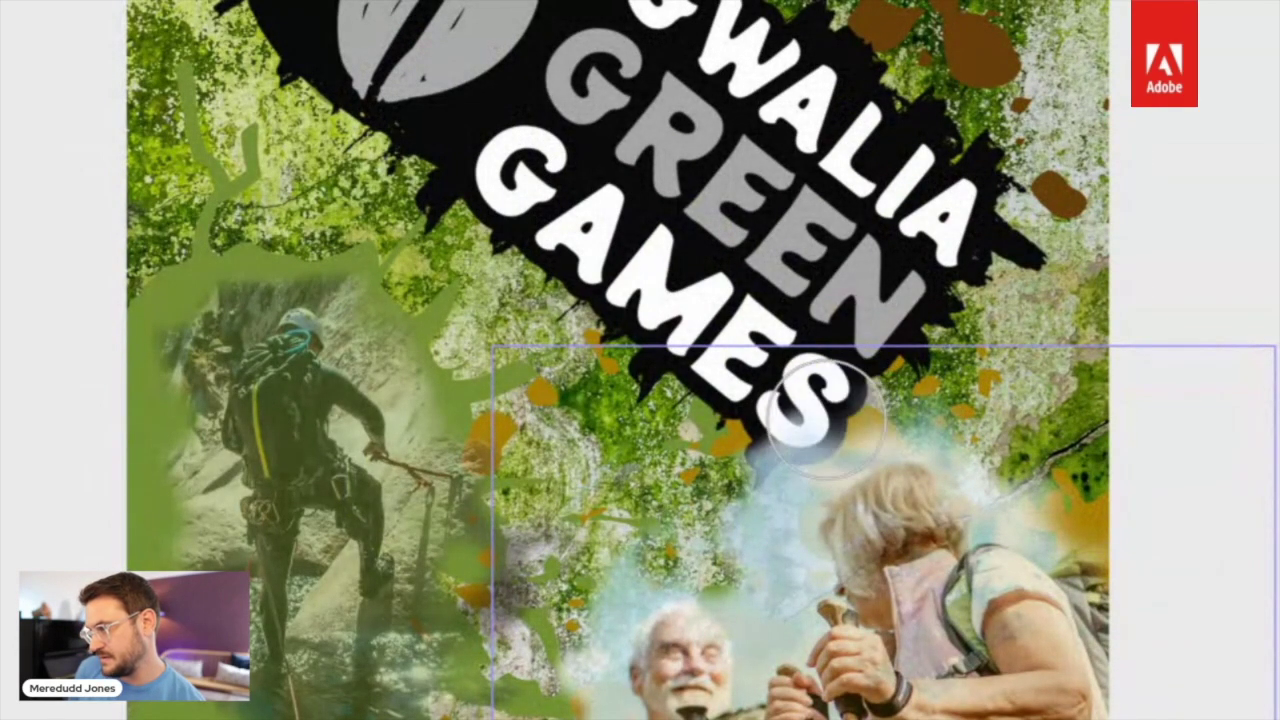
left_click_drag(740, 513, 743, 535)
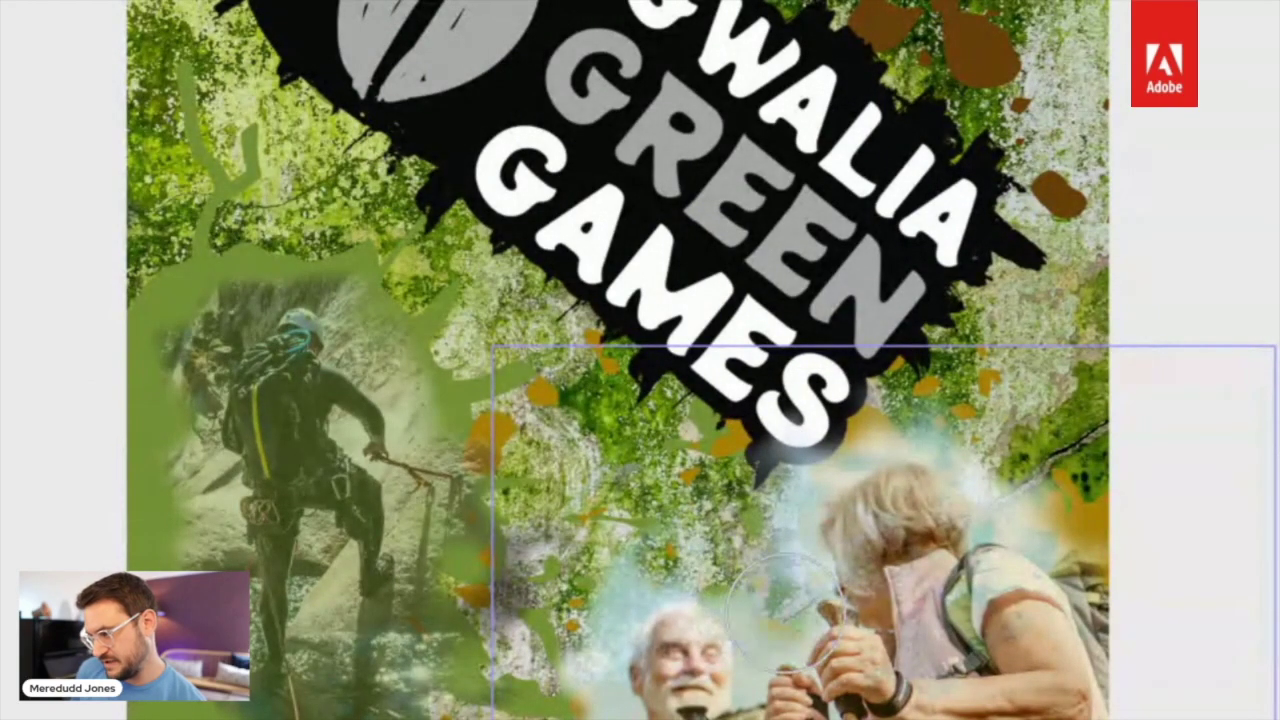
mouse_move(656, 528)
left_mouse_down()
mouse_move(595, 556)
mouse_move(696, 533)
mouse_move(647, 545)
left_mouse_up()
scroll(640, 650, "down", 5)
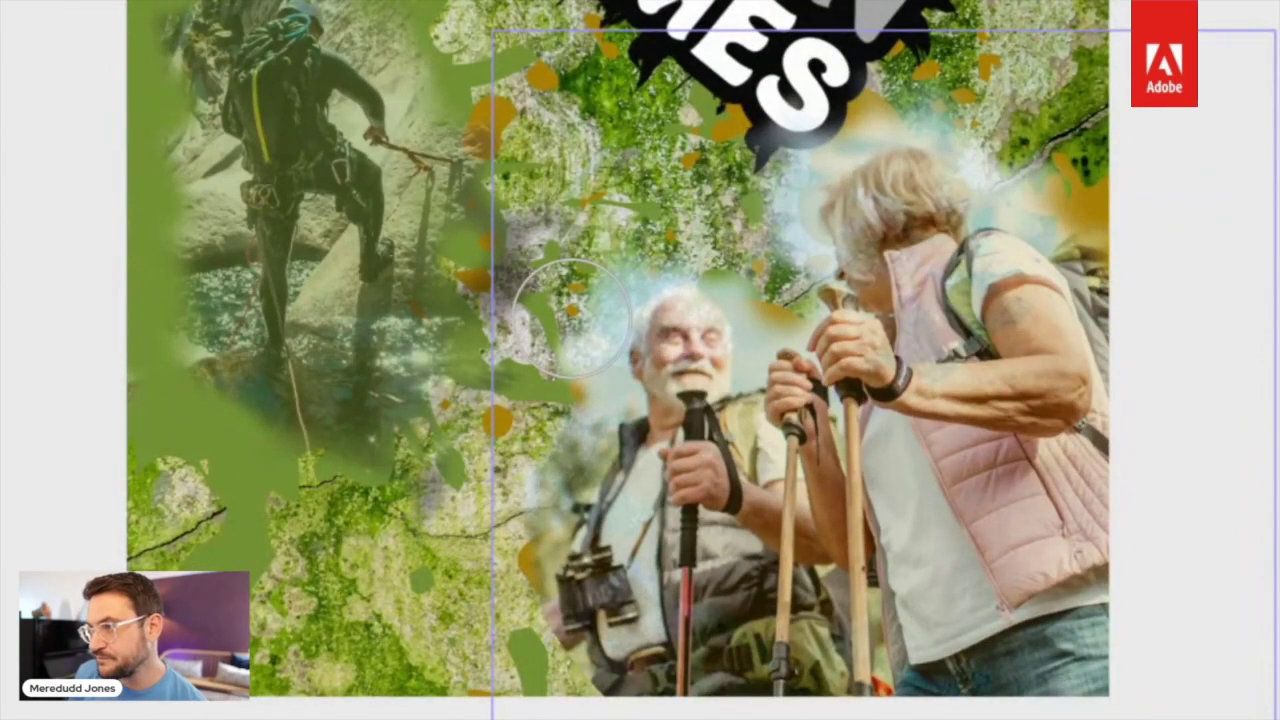
left_click(563, 351)
mouse_move(578, 275)
left_mouse_down()
mouse_move(710, 205)
mouse_move(755, 200)
left_mouse_up()
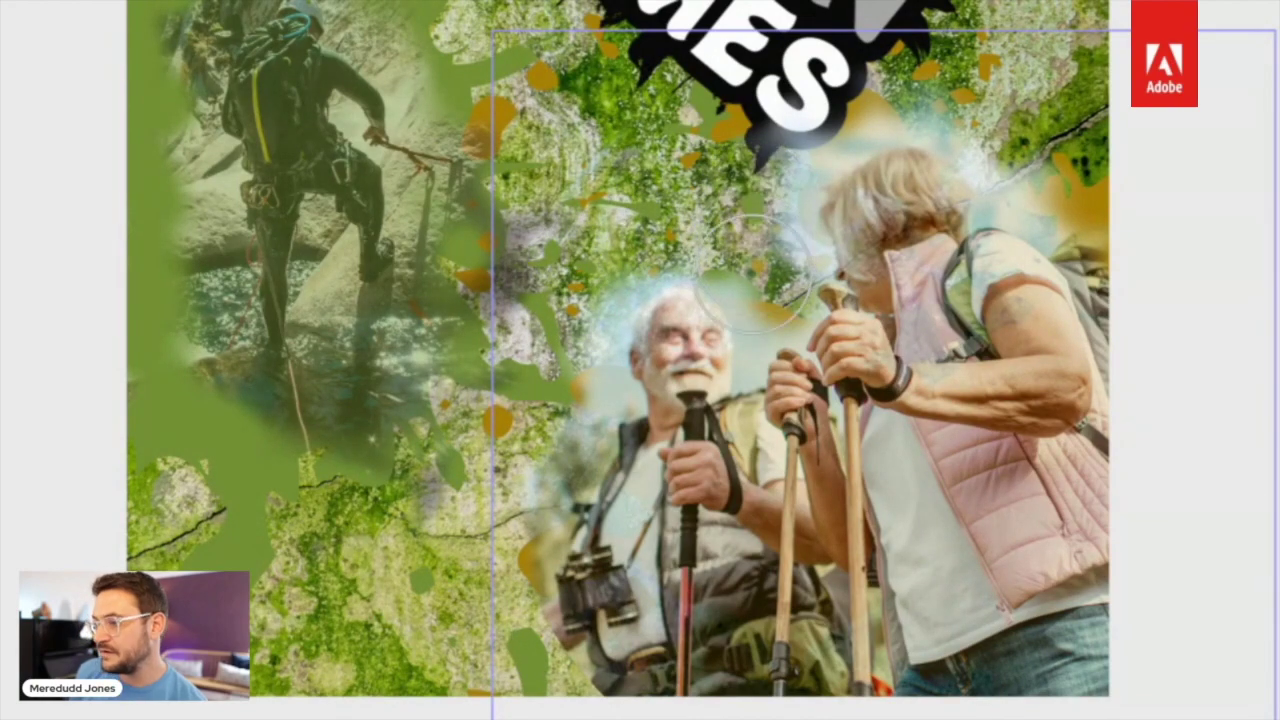
scroll(408, 686, "down", 1)
left_click(543, 443)
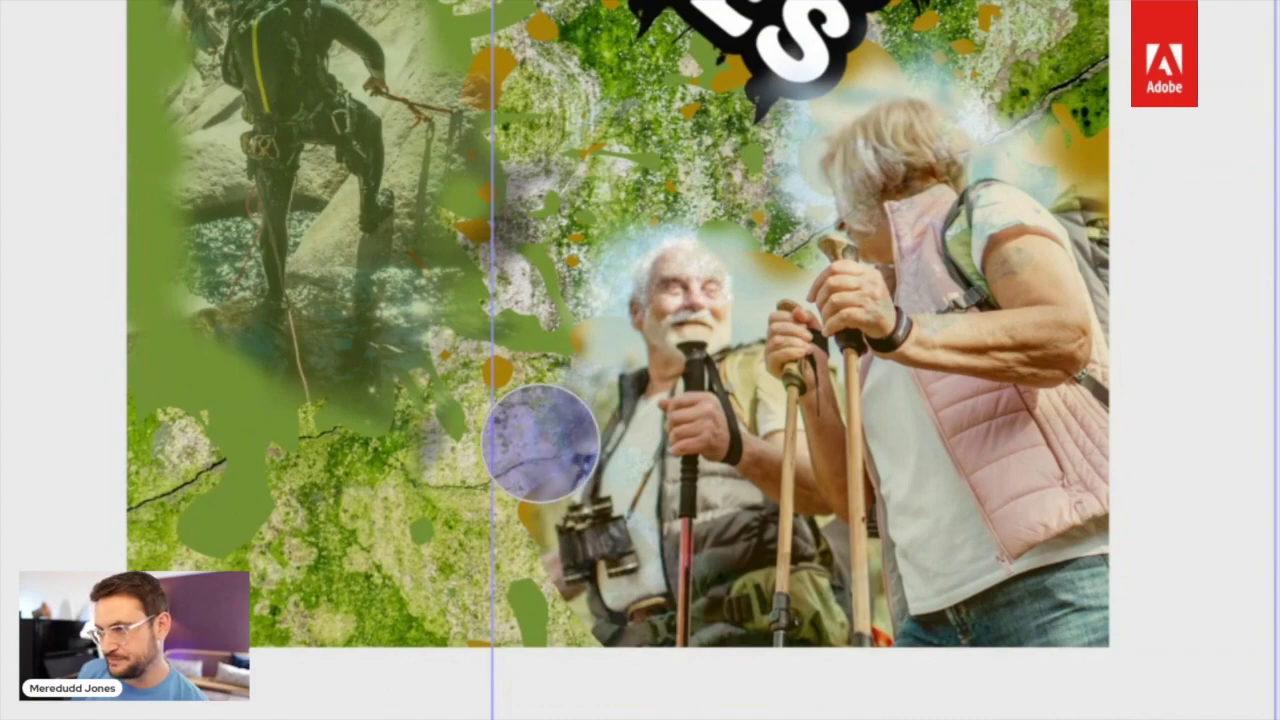
left_click(563, 383)
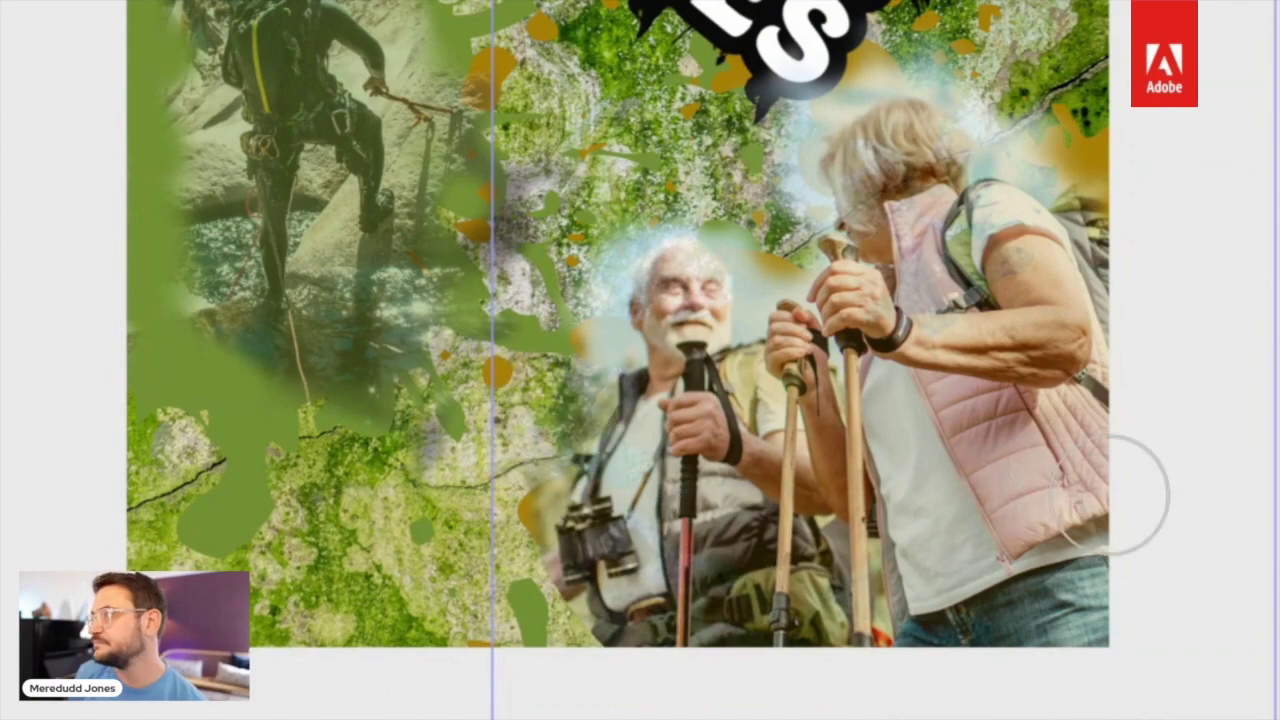
scroll(1100, 491, "right", 2)
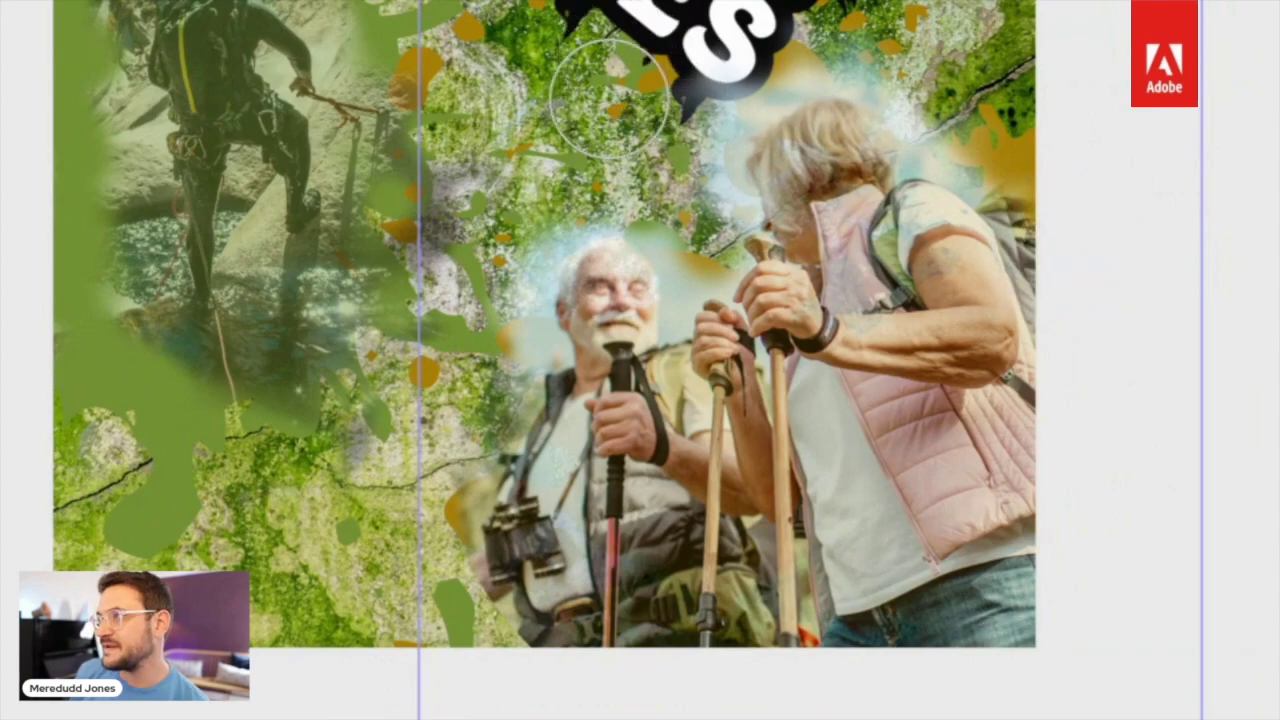
left_click(525, 240)
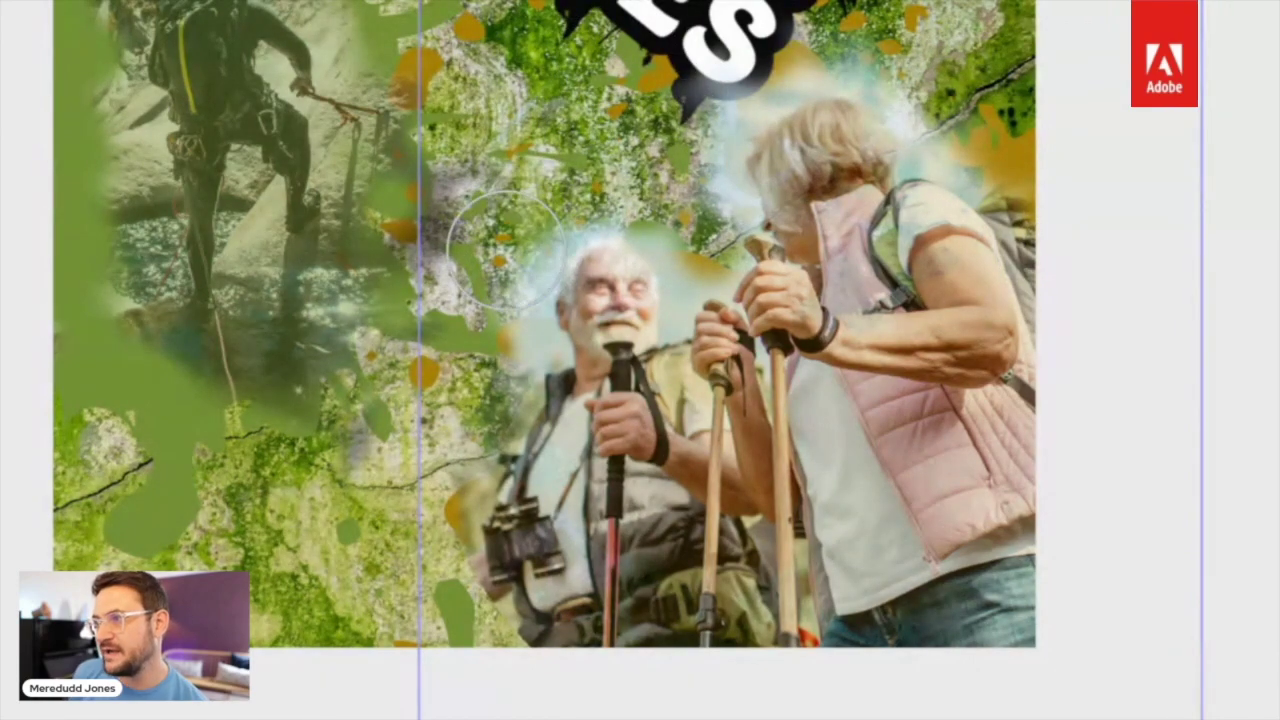
left_click(691, 147)
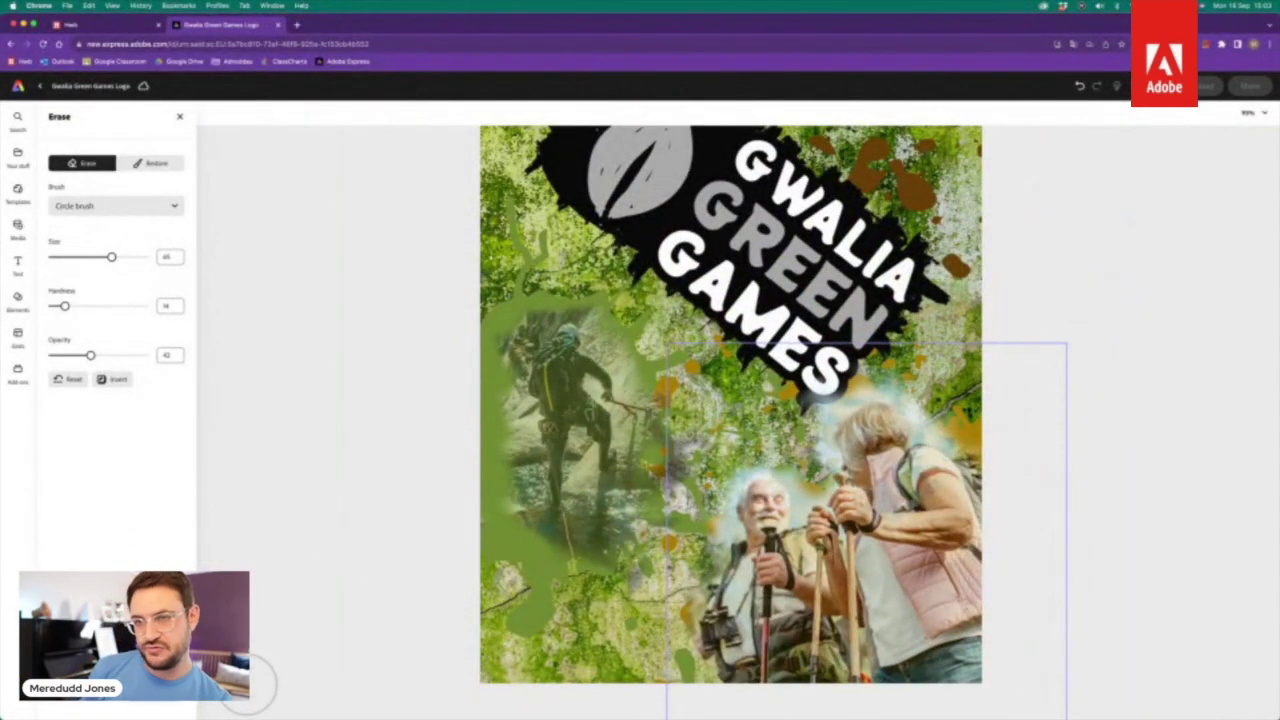
key("Escape")
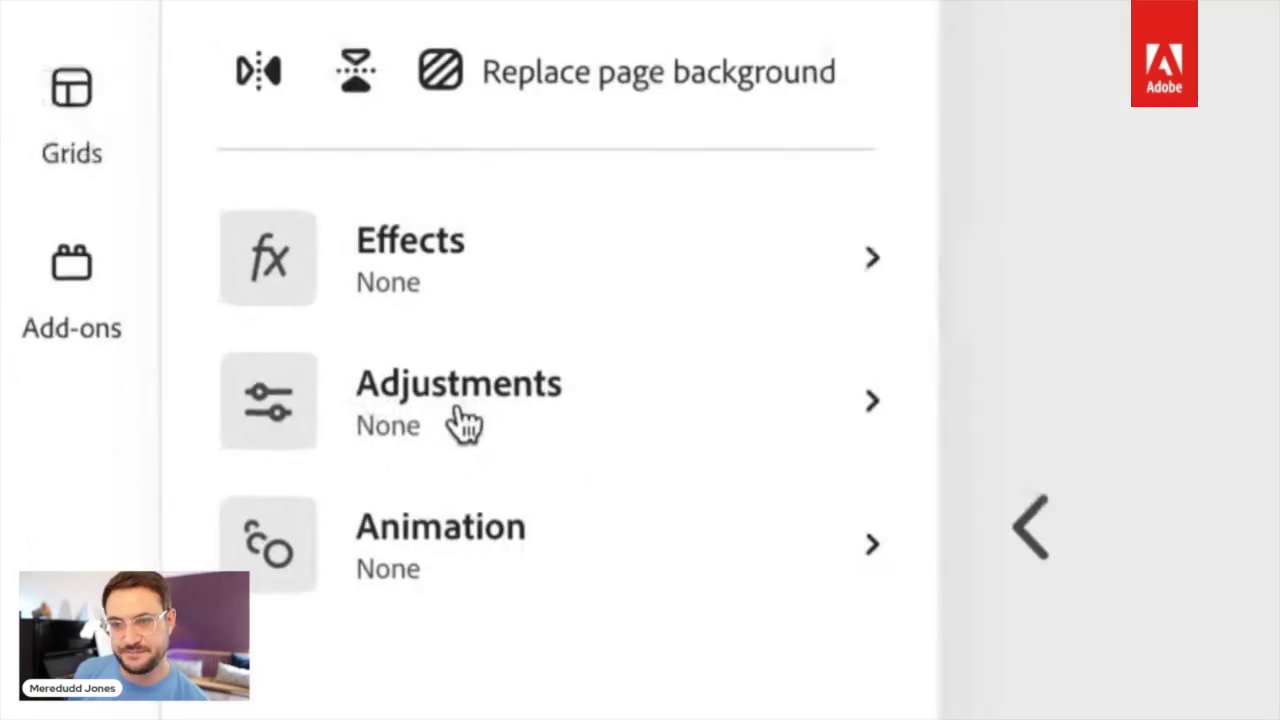
Step: Try the coolest and a slightly warmer tint on the hikers photo, then reset its warmth to 0
left_click(465, 425)
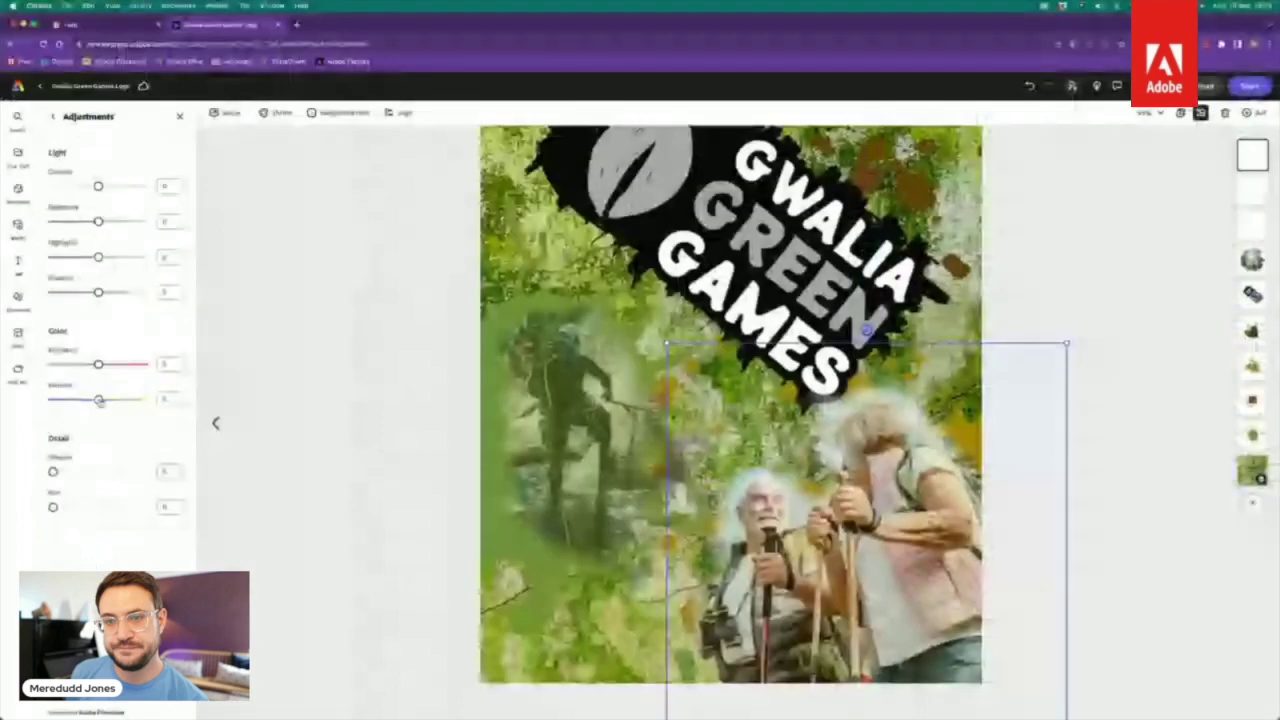
left_click_drag(98, 400, 3, 404)
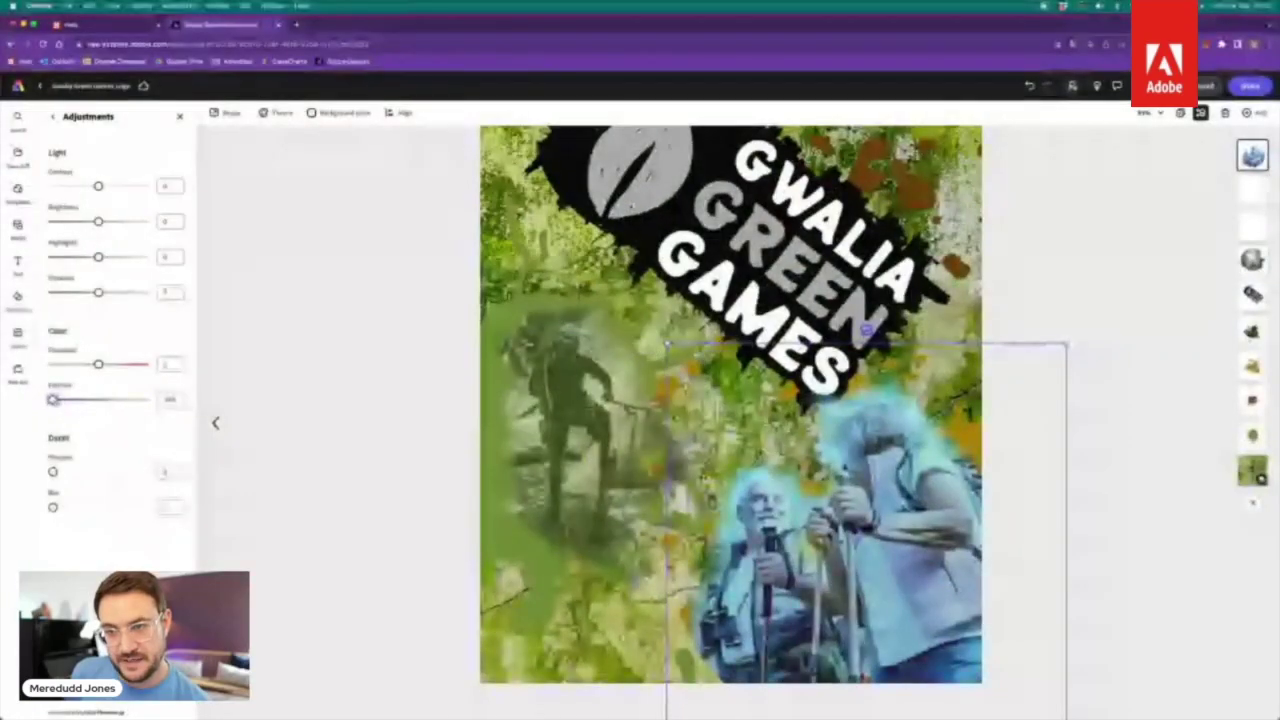
left_click_drag(53, 400, 105, 400)
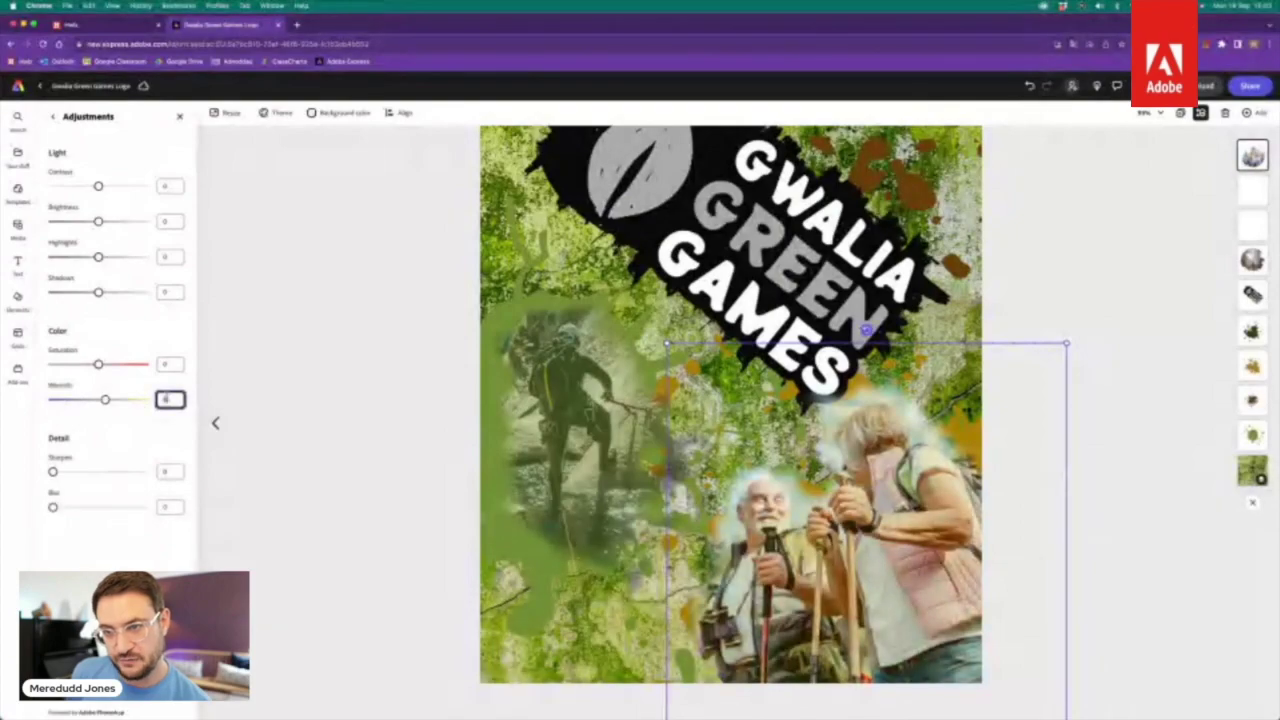
double_click(167, 399)
type("0")
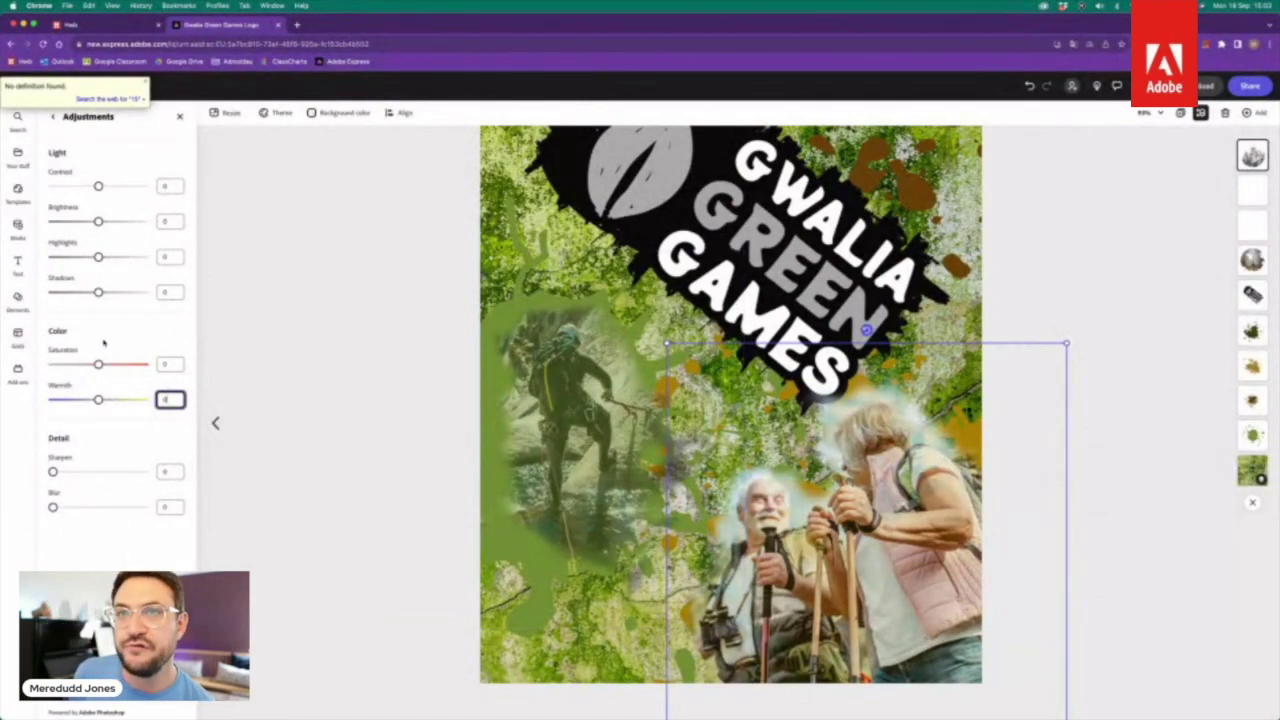
left_click(178, 462)
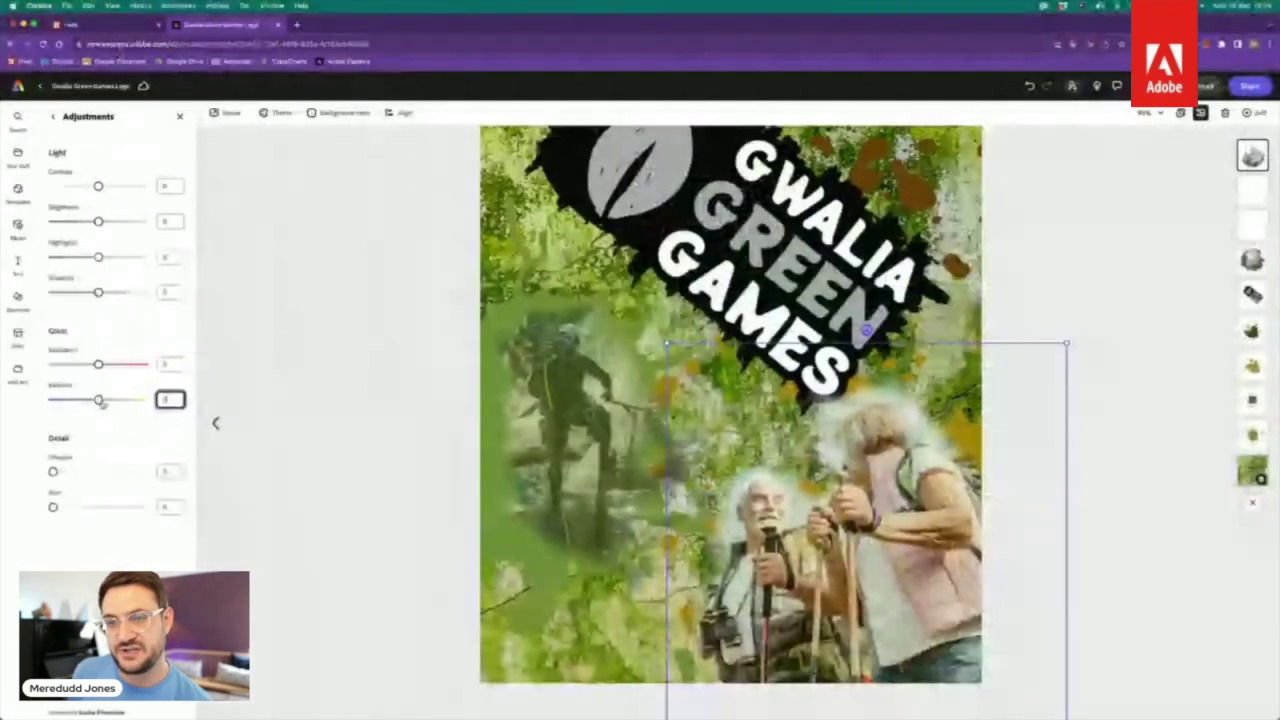
Step: Set the hikers photo's warmth to about 49 and its saturation to about -41
left_click_drag(100, 401, 106, 402)
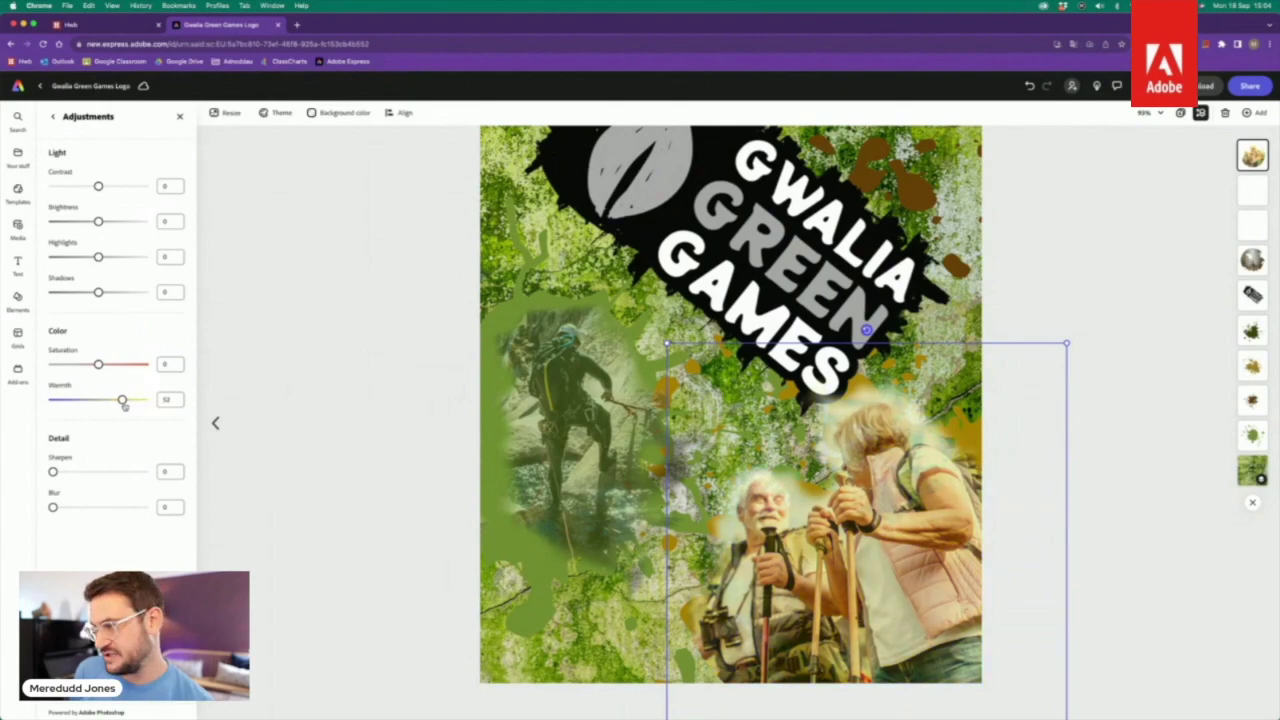
left_click_drag(126, 404, 121, 402)
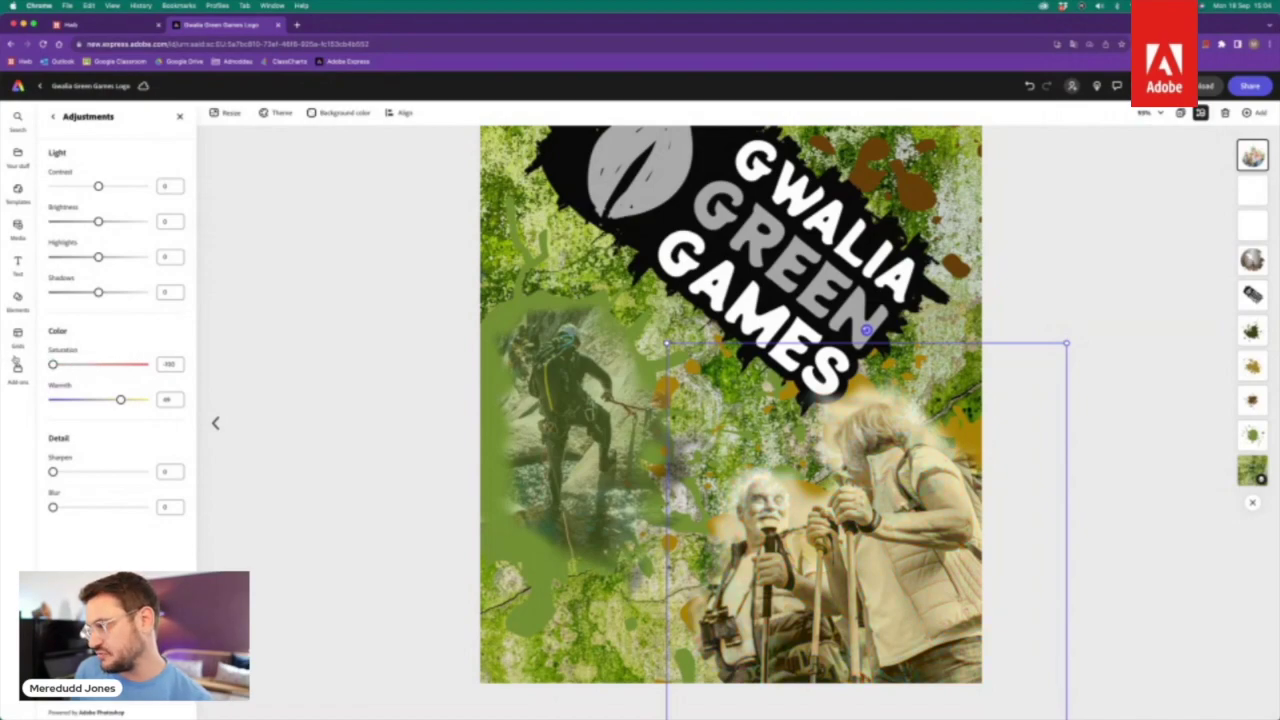
left_click_drag(53, 364, 79, 364)
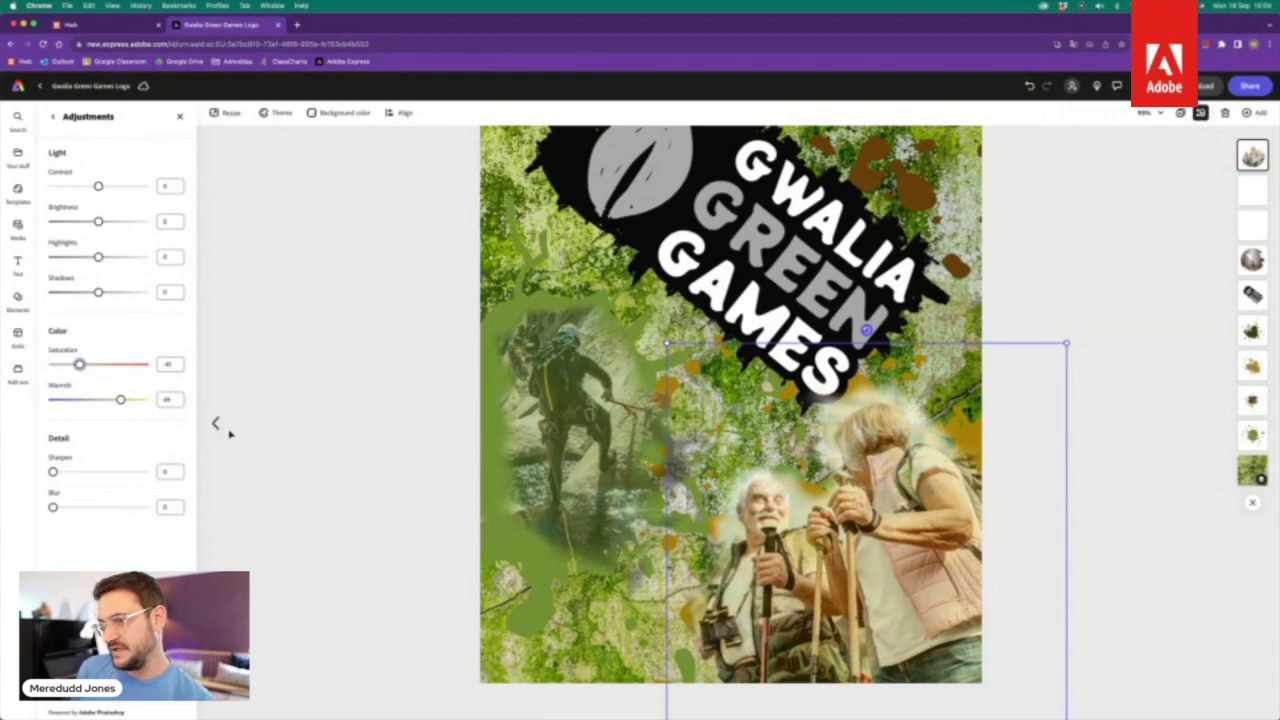
left_click(380, 467)
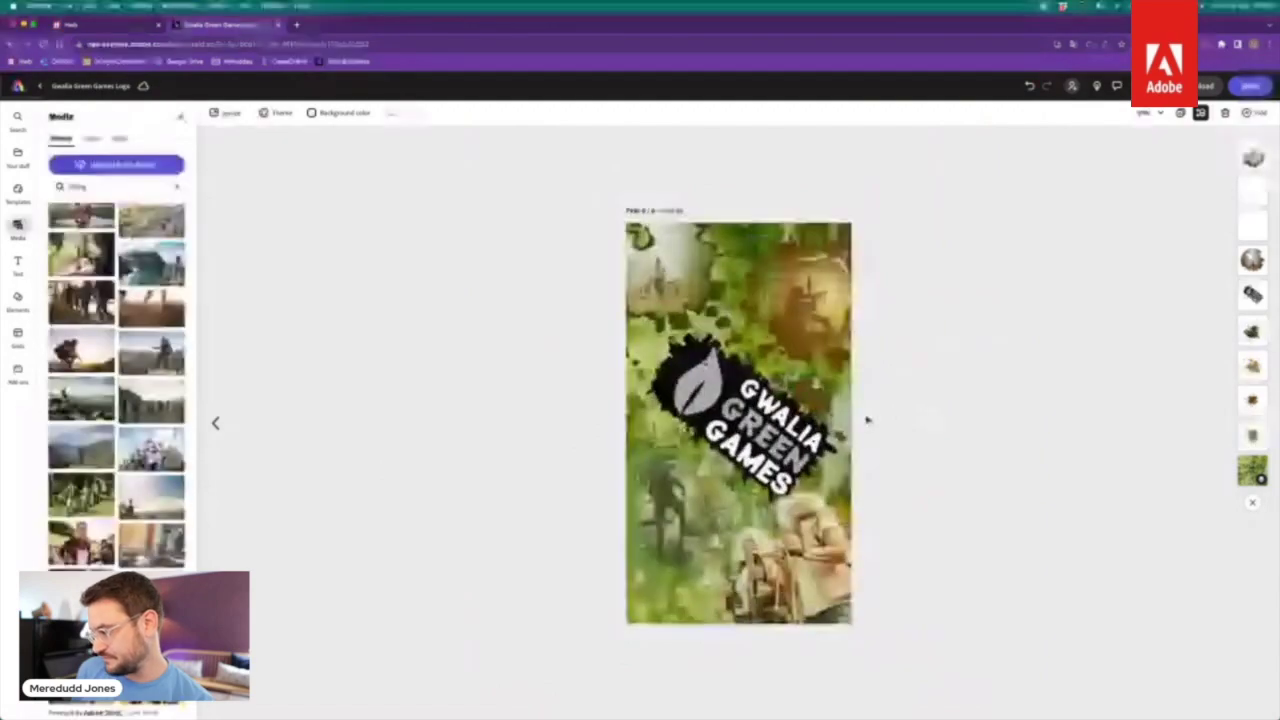
Step: Lower the hikers photo's opacity to about 66% and shift it slightly toward the page's lower-right corner
left_click(790, 708)
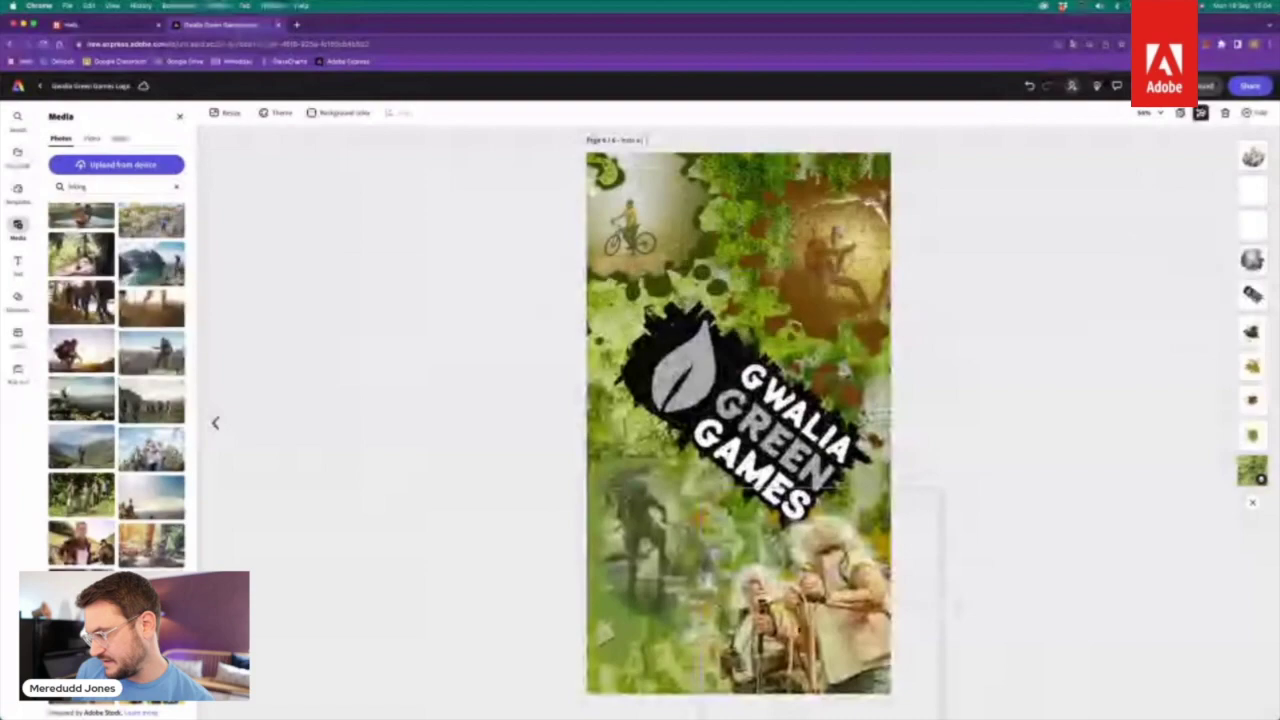
left_click_drag(120, 266, 114, 268)
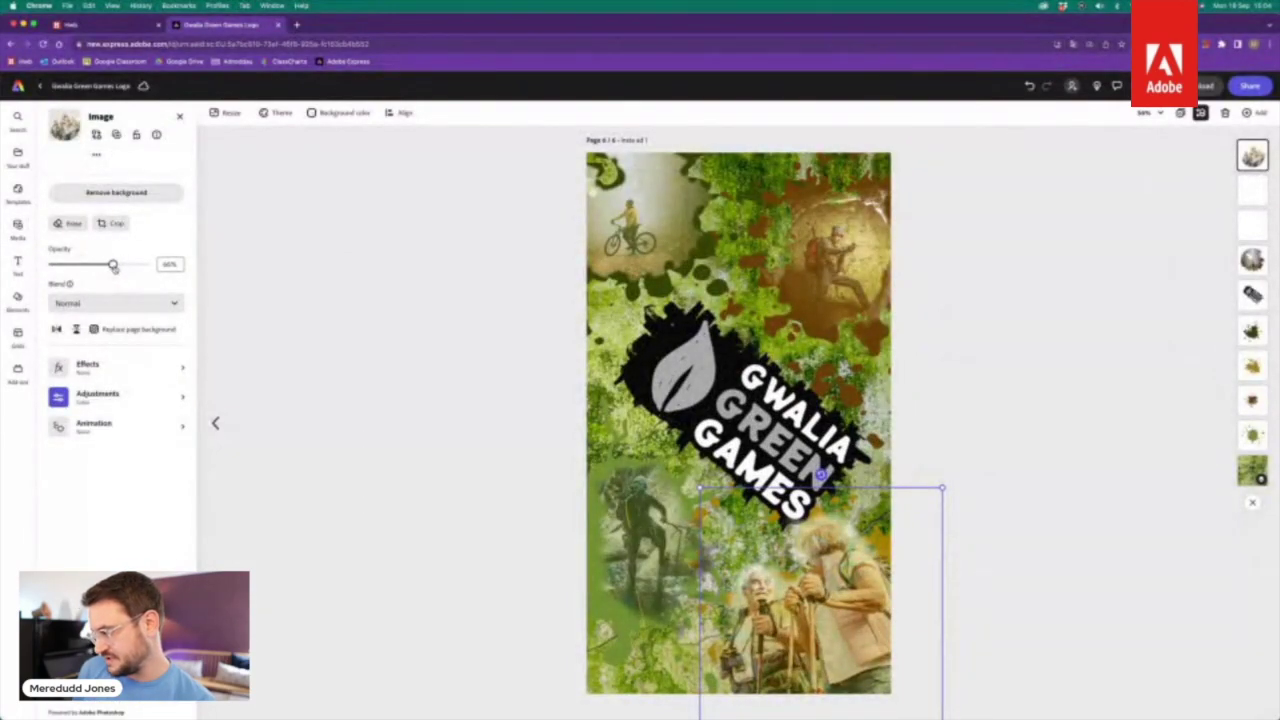
left_click_drag(831, 624, 848, 626)
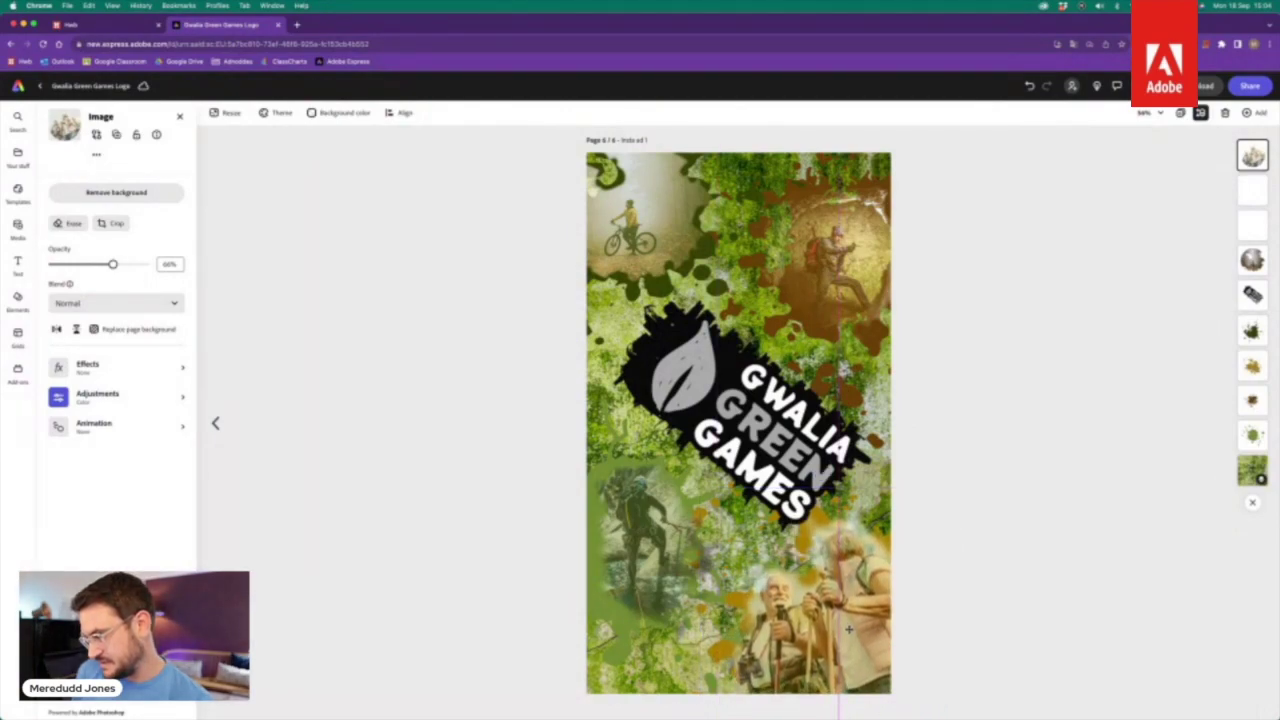
left_click(500, 470)
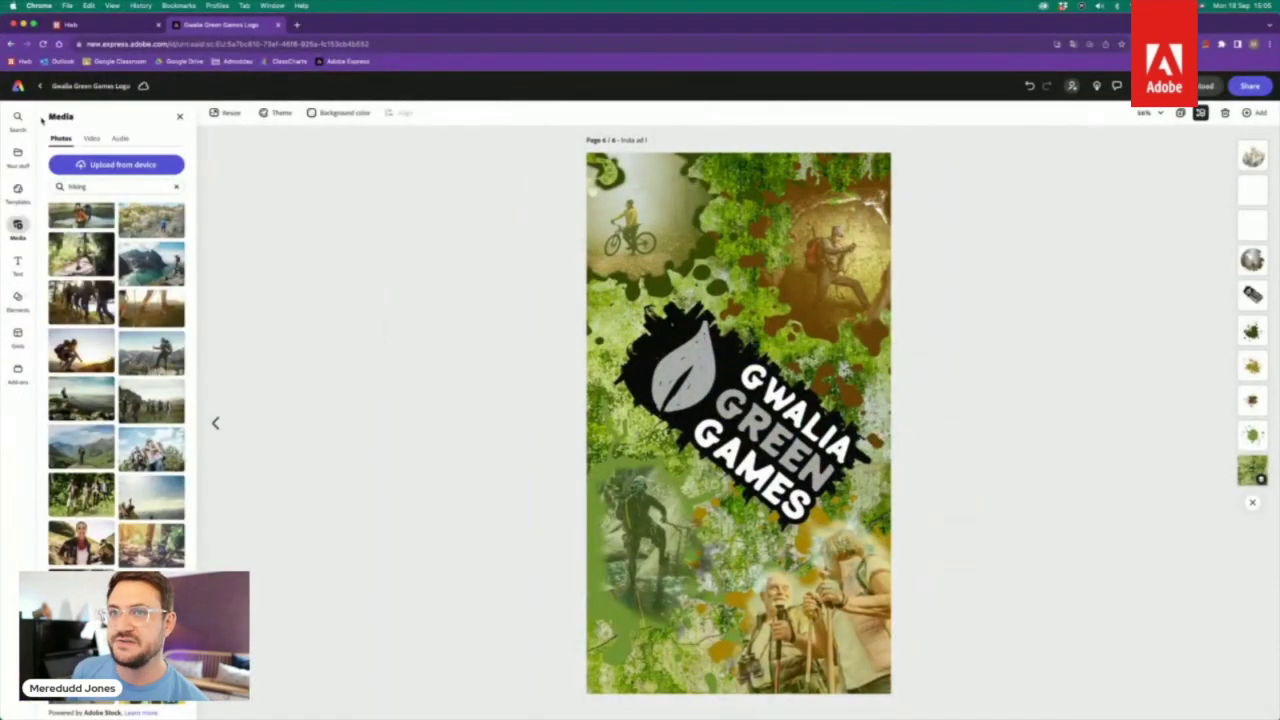
left_click(868, 282)
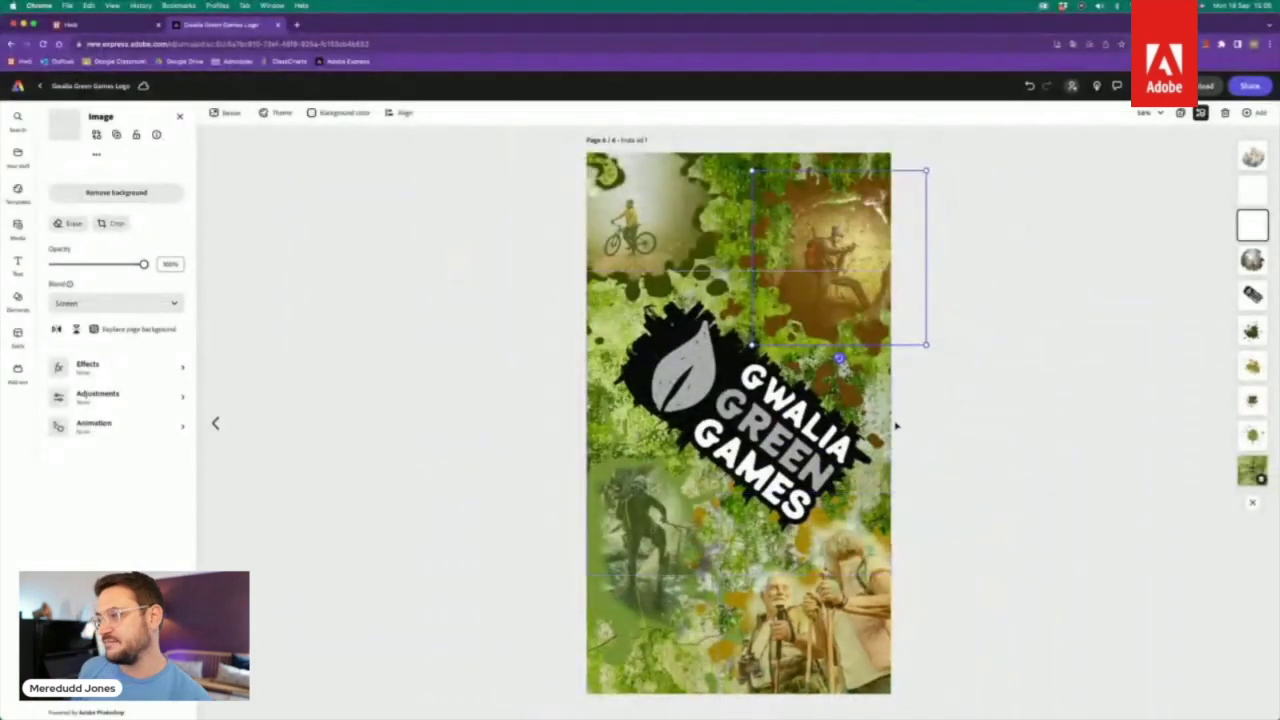
left_click(1003, 413)
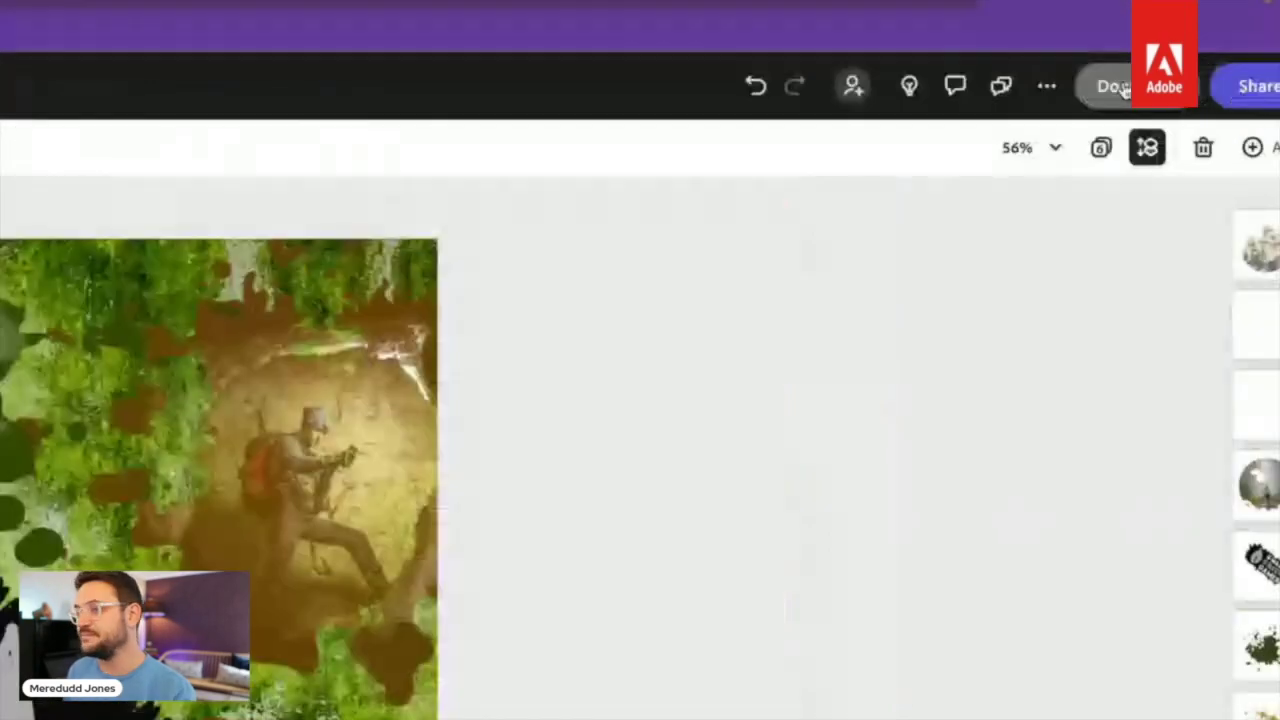
Step: Download the selected page as a transparent PNG and view the downloaded file in Preview over the design
left_click(1118, 87)
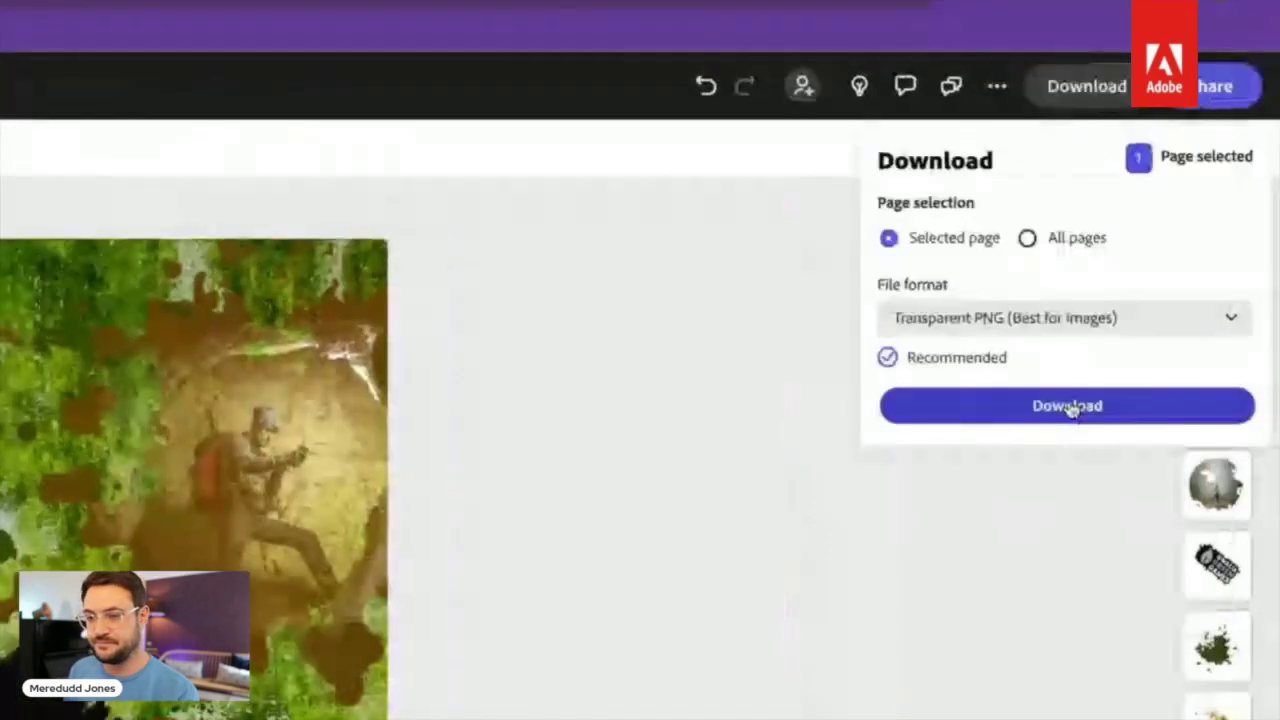
left_click(1068, 406)
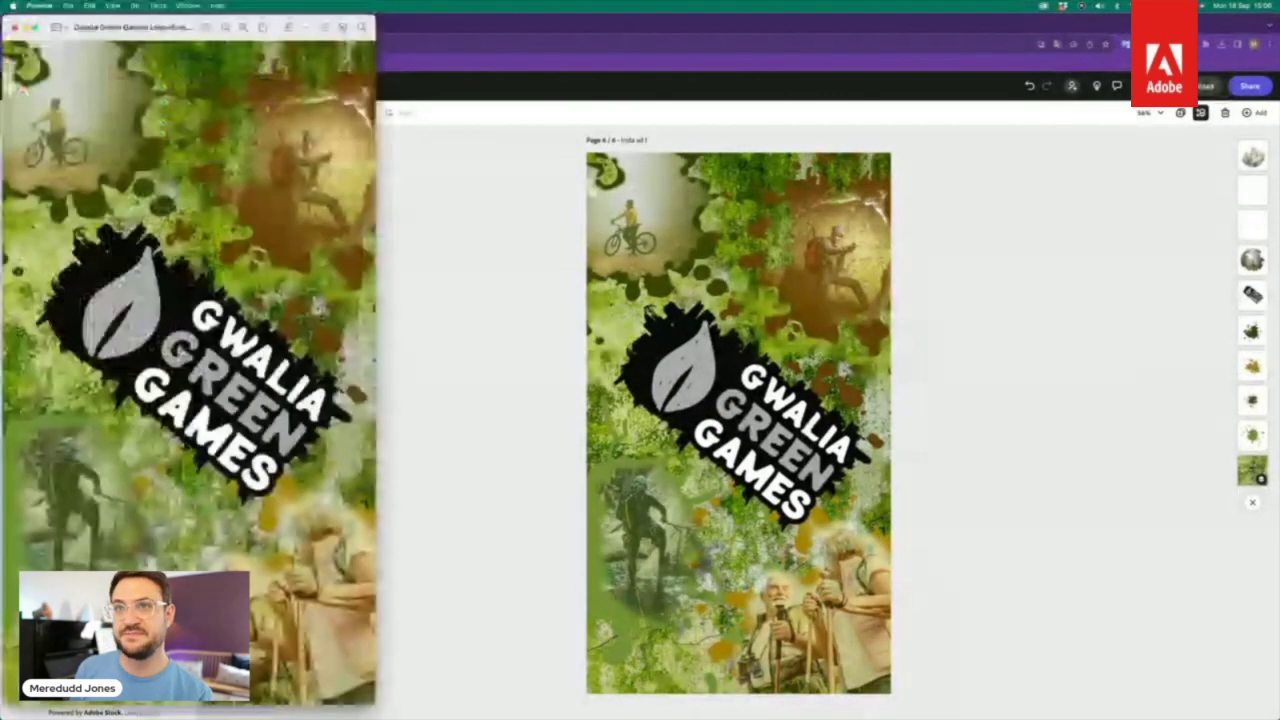
left_click_drag(118, 24, 678, 22)
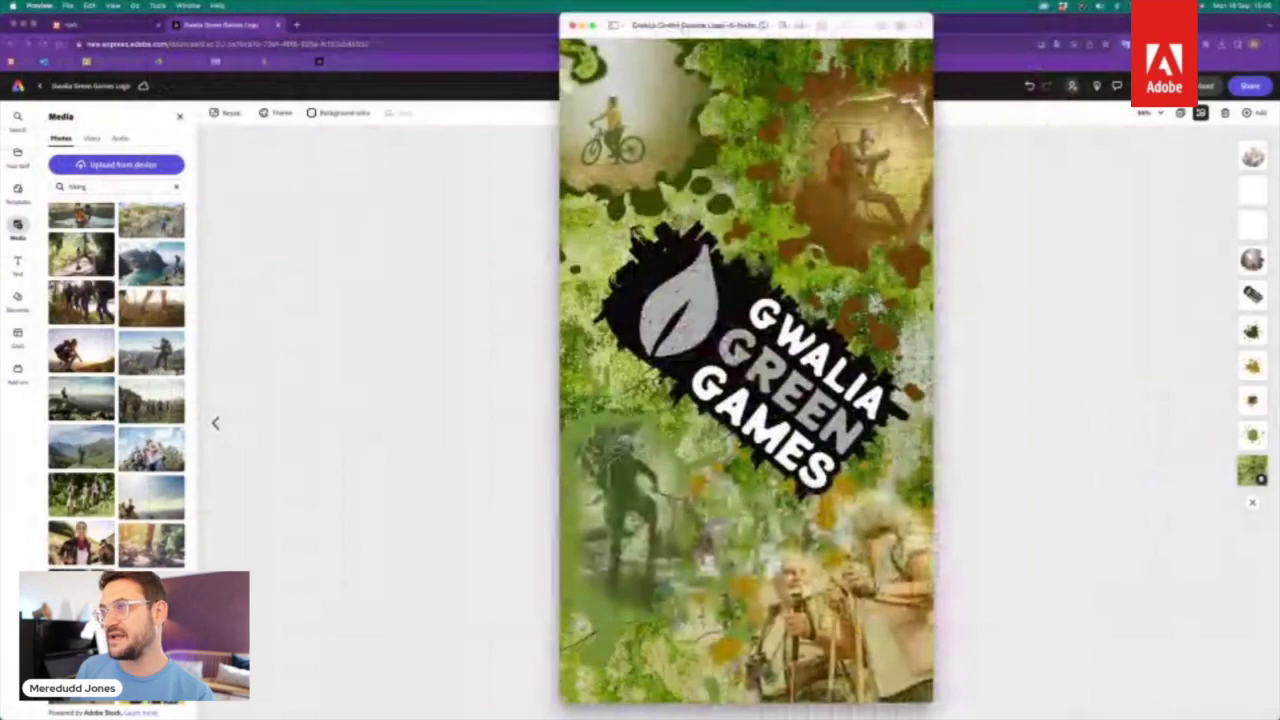